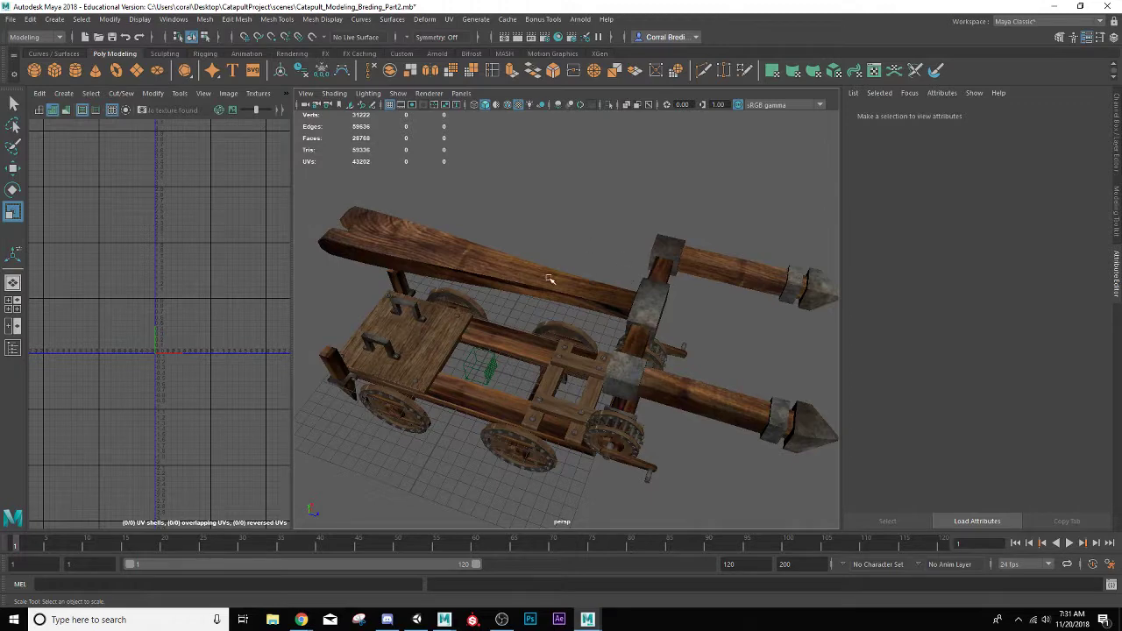
# - Create a polygon cube and position it above the catapult's forked front frame, at about Y 14.8 and Z 16.1
pyautogui.keyDown('alt'); pyautogui.moveTo(549, 352); pyautogui.dragTo(612, 256); pyautogui.keyUp('alt')
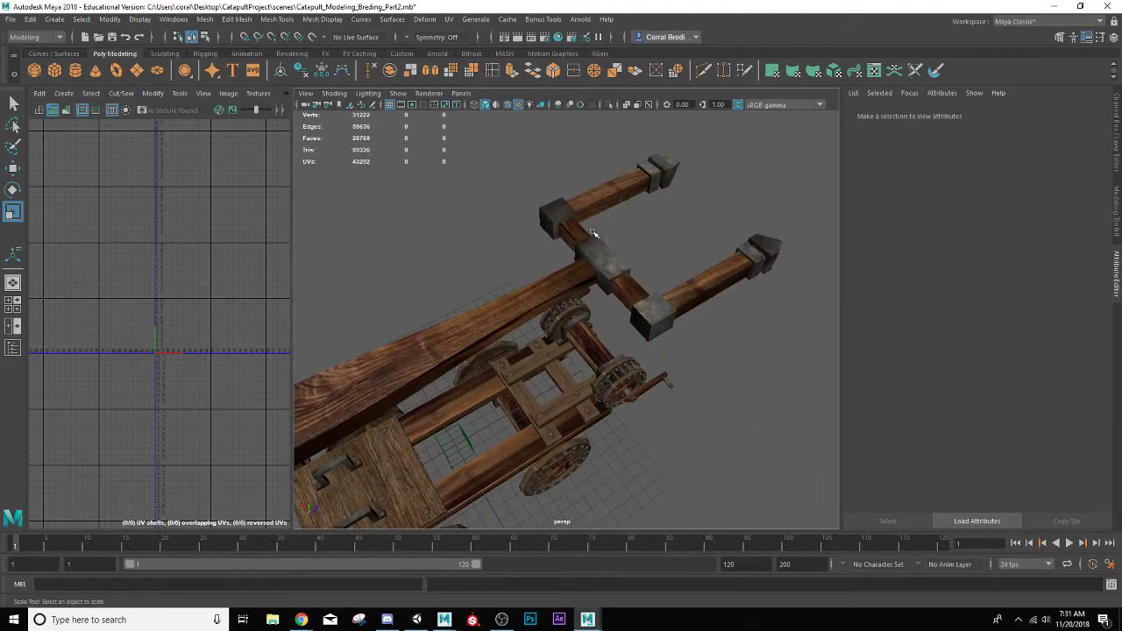
pyautogui.click(54, 70)
pyautogui.press('w')
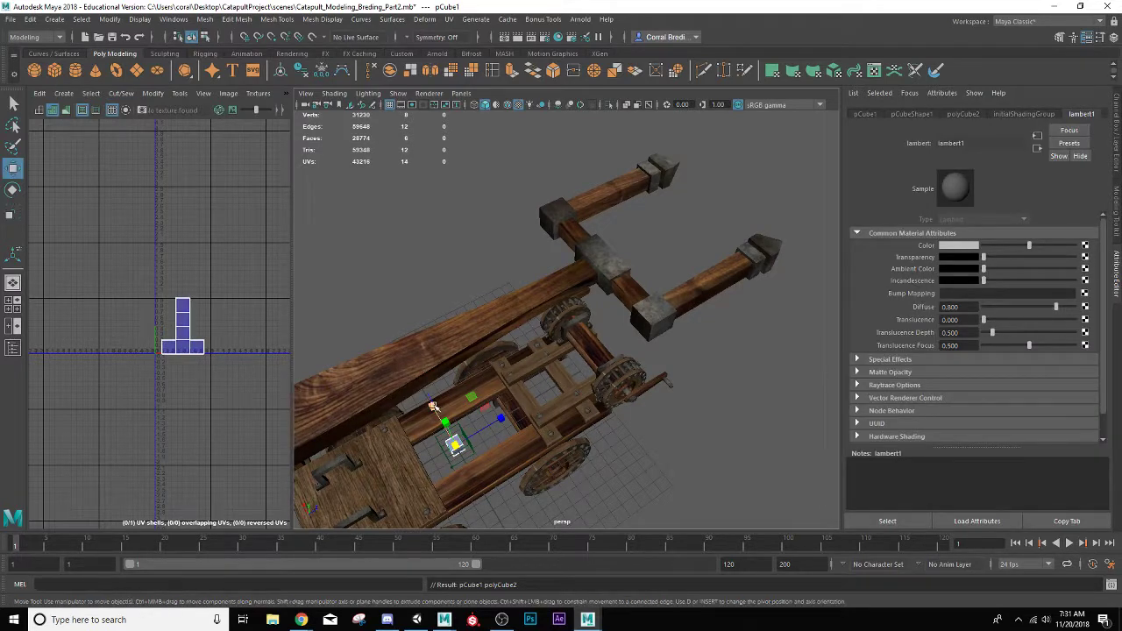
pyautogui.keyDown('alt'); pyautogui.moveTo(473, 451); pyautogui.dragTo(409, 245); pyautogui.keyUp('alt')
pyautogui.click(13, 282)
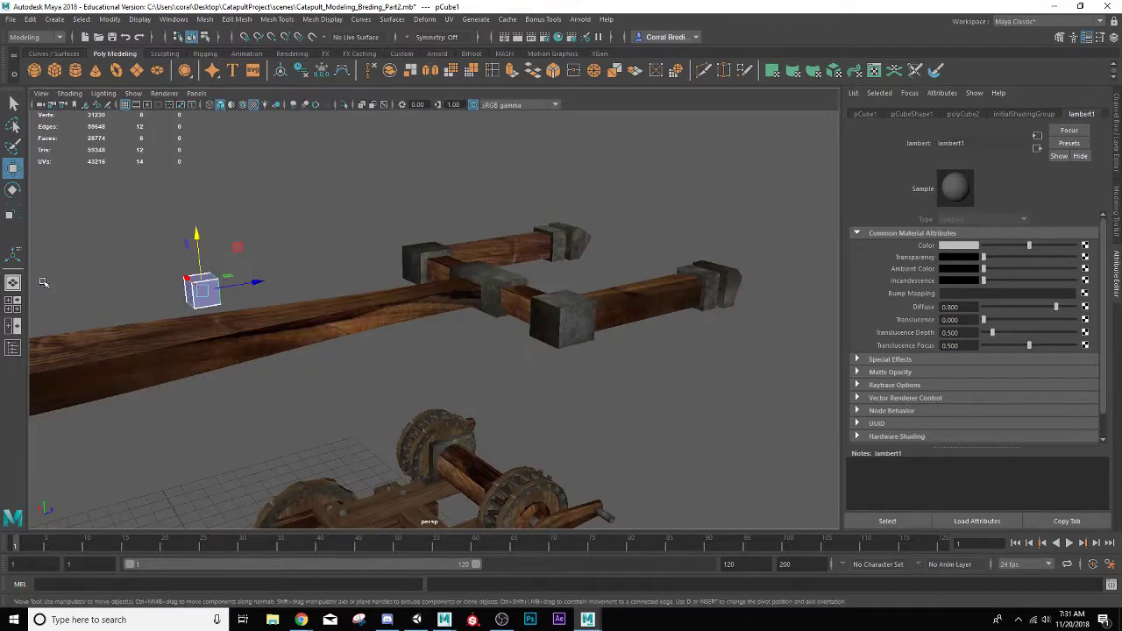
pyautogui.keyDown('alt'); pyautogui.moveTo(44, 283); pyautogui.dragTo(449, 147); pyautogui.keyUp('alt')
# - Rename the new cube as meash_Leather_Strap
pyautogui.click(1115, 128)
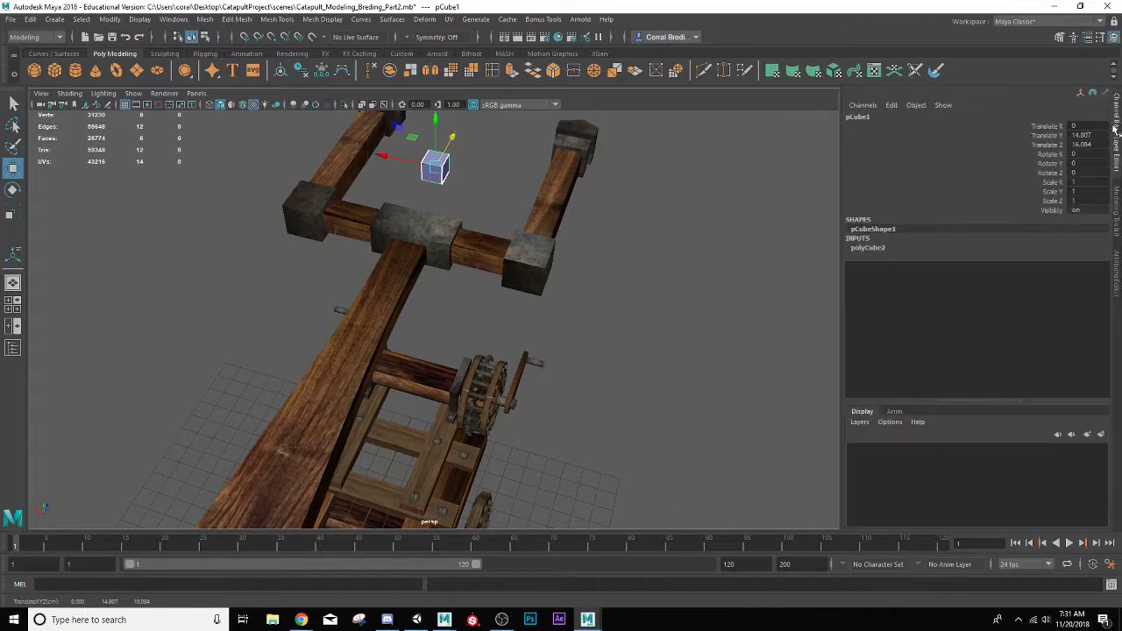
pyautogui.doubleClick(859, 117)
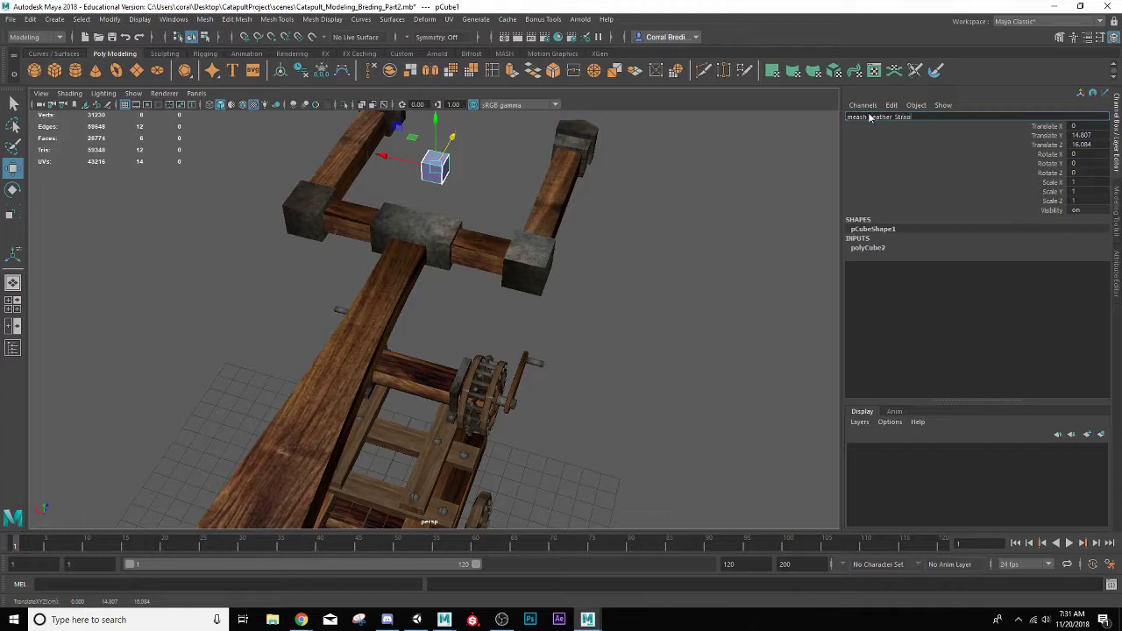
pyautogui.press('Return')
# - Scale the cube into a thin, flat strip spanning the two front beams, about 10.39 in X, 0.18 in Y and 0.70 in Z
pyautogui.keyDown('alt'); pyautogui.moveTo(486, 220); pyautogui.dragTo(380, 380); pyautogui.keyUp('alt')
pyautogui.press('r')
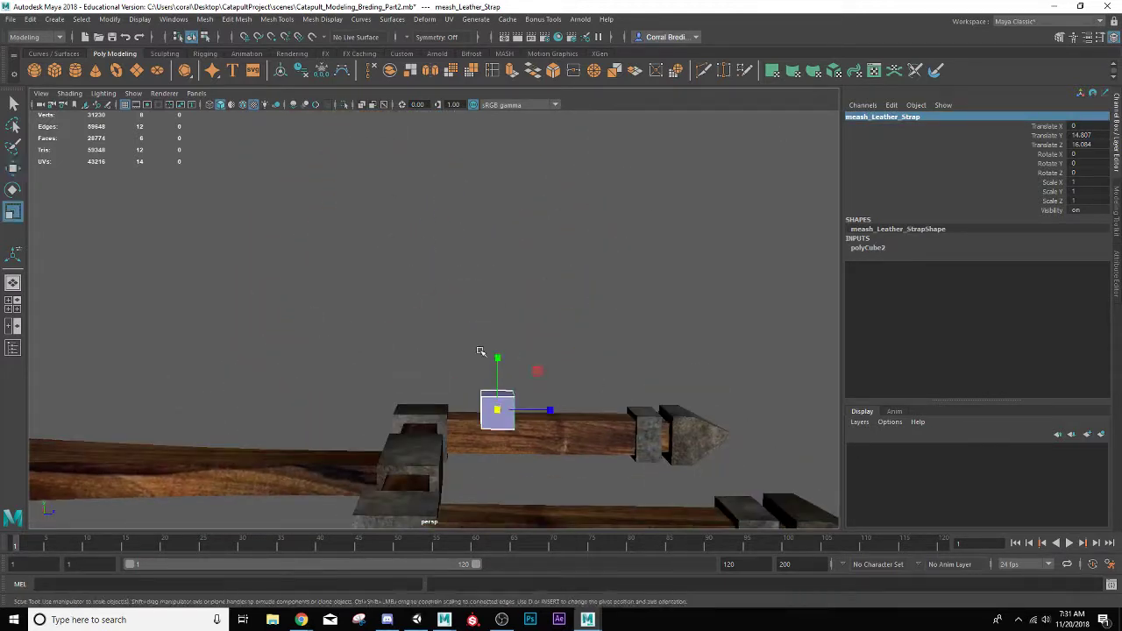
pyautogui.moveTo(499, 357); pyautogui.dragTo(493, 477)
pyautogui.moveTo(543, 344); pyautogui.dragTo(527, 345)
pyautogui.keyDown('alt'); pyautogui.moveTo(429, 390); pyautogui.dragTo(340, 281); pyautogui.keyUp('alt')
pyautogui.moveTo(402, 333); pyautogui.dragTo(401, 295)
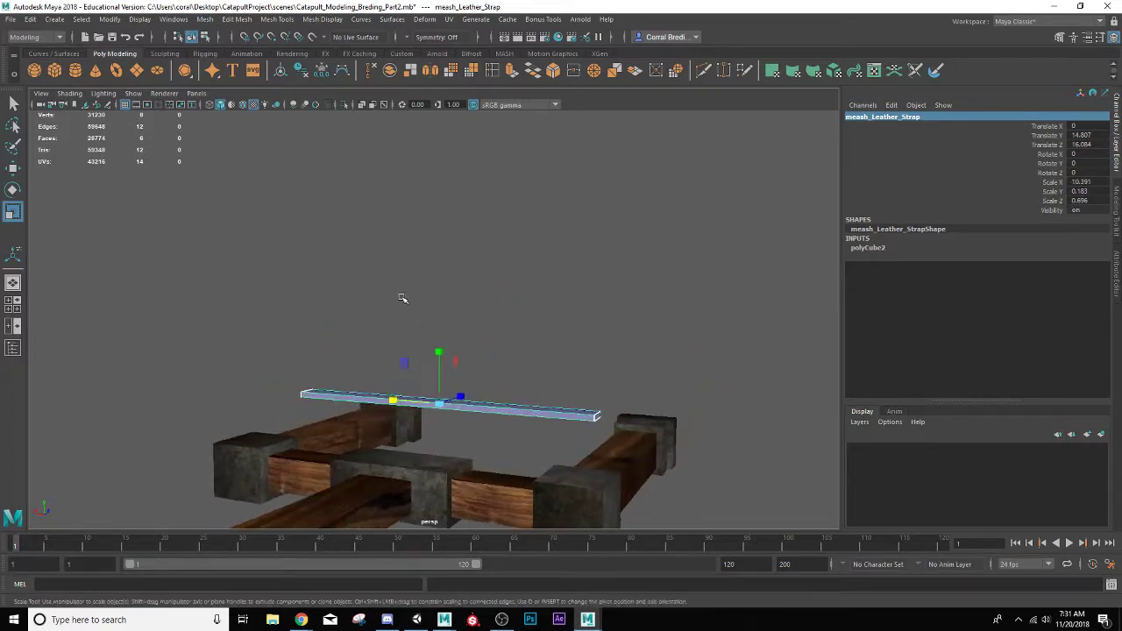
# - Lower the strap to just beneath the front beams, about Y 12.06, and widen it to about 11.21 in X
pyautogui.press('w')
pyautogui.moveTo(441, 346); pyautogui.dragTo(336, 324)
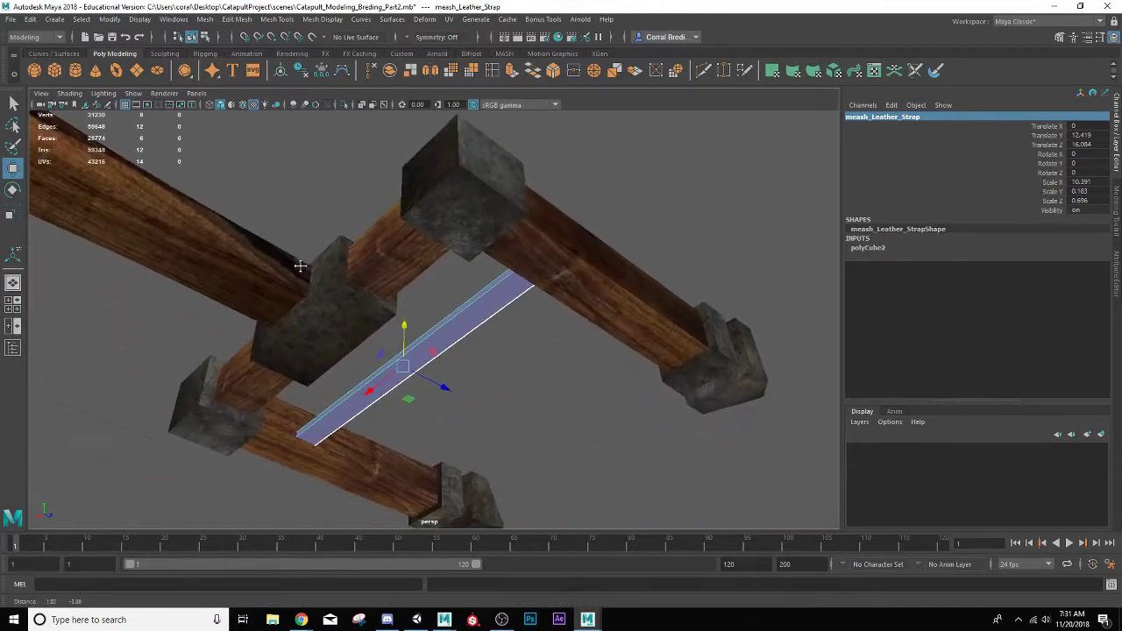
pyautogui.moveTo(403, 326); pyautogui.dragTo(461, 366)
pyautogui.press('r')
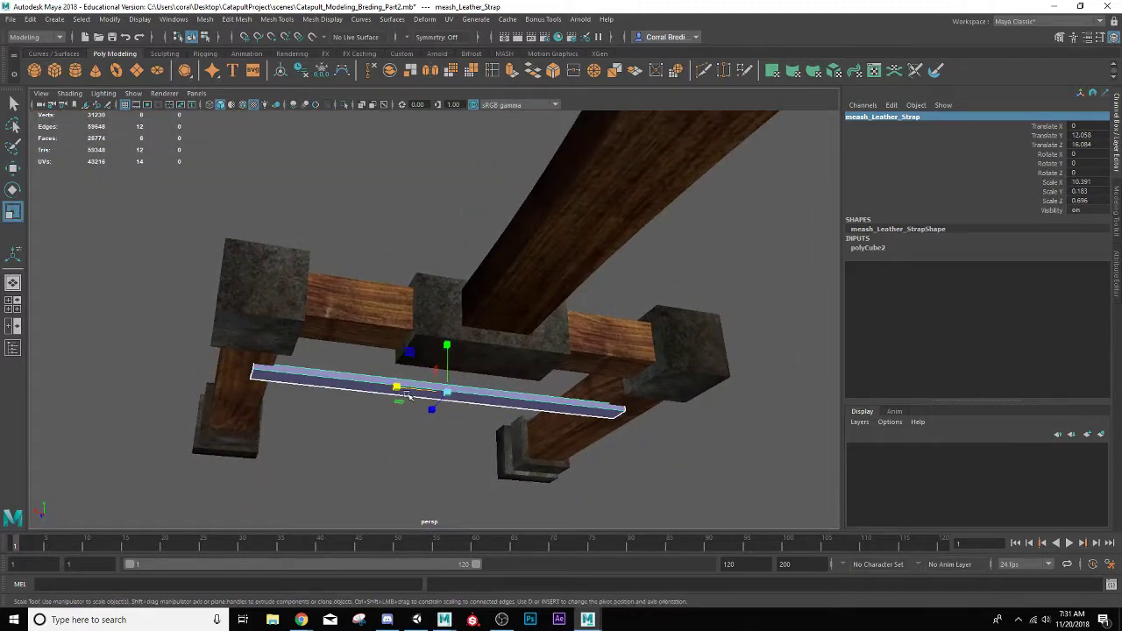
pyautogui.moveTo(407, 396); pyautogui.dragTo(386, 383)
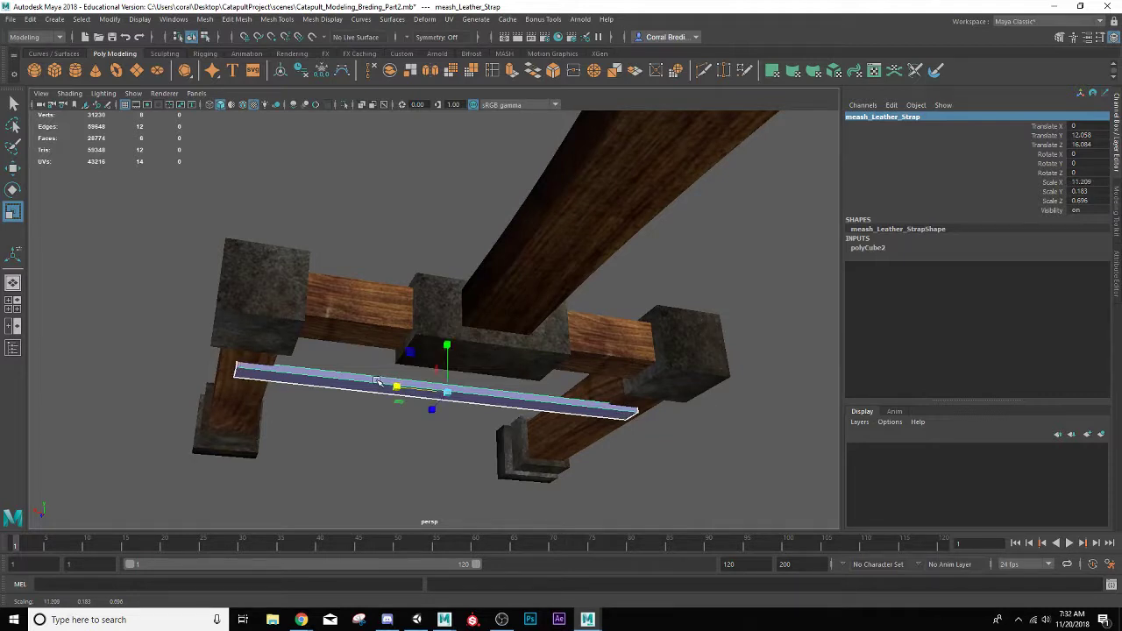
# - Extrude both end faces of the strap outward past the beams by about 0.365, with a second extrusion of about 0.2
pyautogui.moveTo(377, 381); pyautogui.dragTo(377, 314, button='right')
pyautogui.keyDown('alt'); pyautogui.moveTo(315, 328); pyautogui.dragTo(487, 349); pyautogui.keyUp('alt')
pyautogui.click(382, 352)
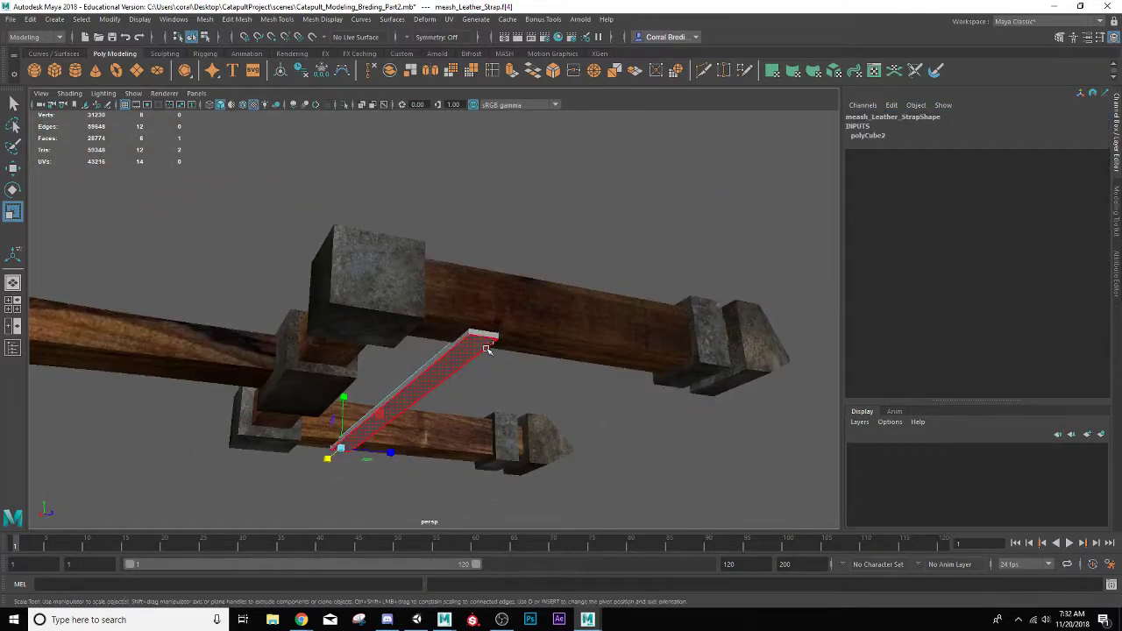
pyautogui.keyDown('shift'); pyautogui.click(487, 337); pyautogui.keyUp('shift')
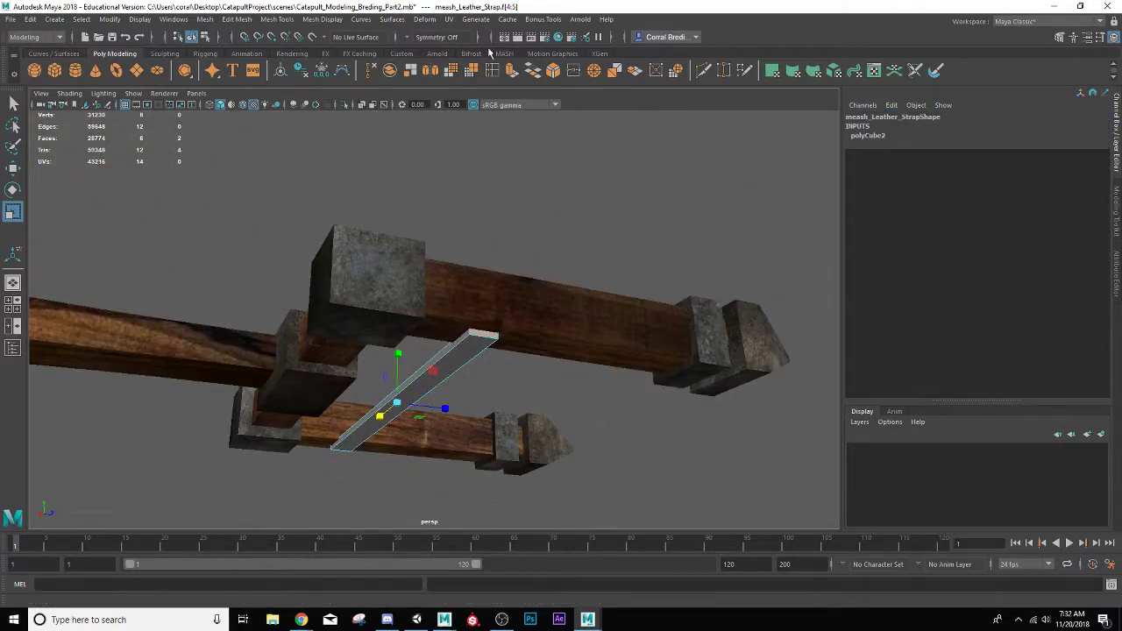
pyautogui.click(515, 72)
pyautogui.keyDown('alt'); pyautogui.moveTo(263, 298); pyautogui.dragTo(393, 318); pyautogui.keyUp('alt')
pyautogui.scroll(3, 281, 346)
pyautogui.moveTo(260, 222)
pyautogui.mouseDown()
pyautogui.moveTo(230, 219)
pyautogui.moveTo(239, 213)
pyautogui.mouseUp()
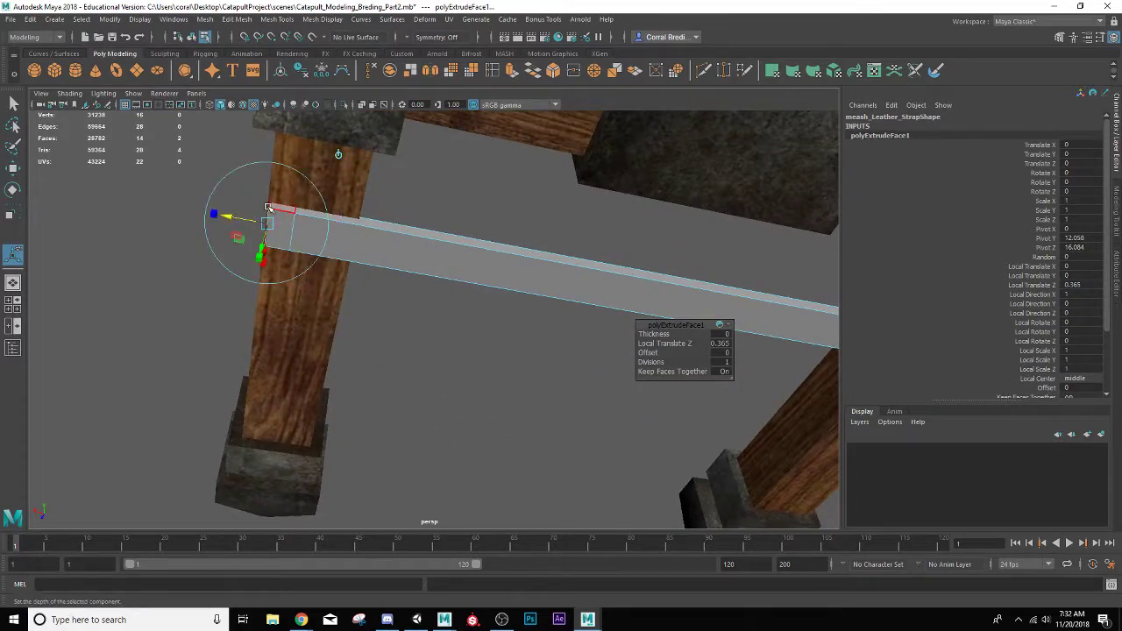
pyautogui.hotkey('ctrl', 'e')
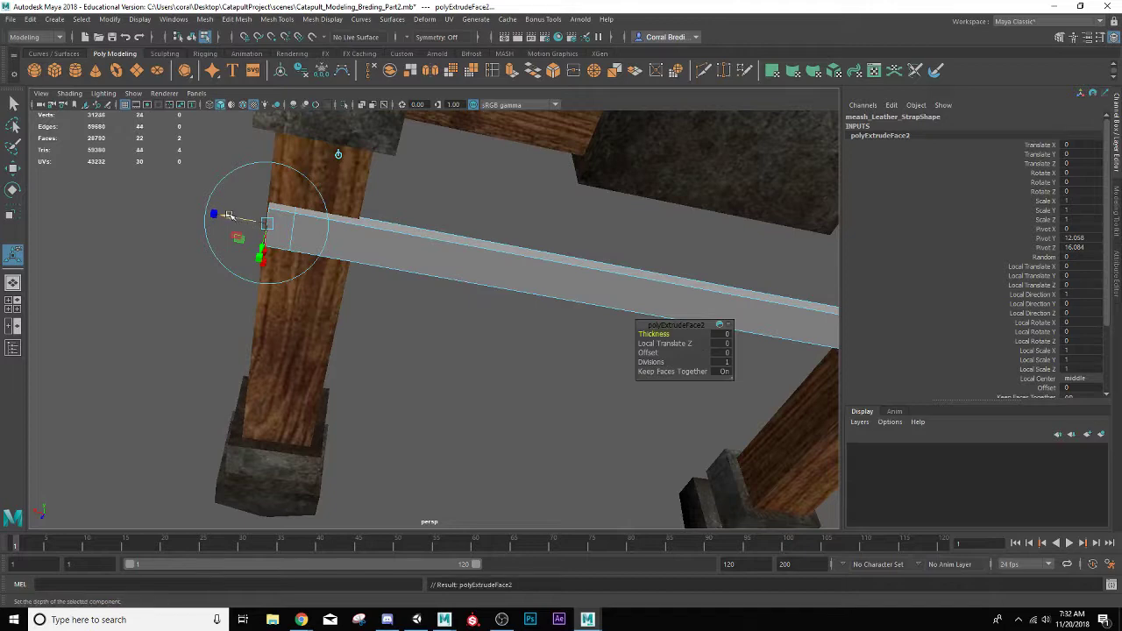
pyautogui.moveTo(227, 215); pyautogui.dragTo(214, 213)
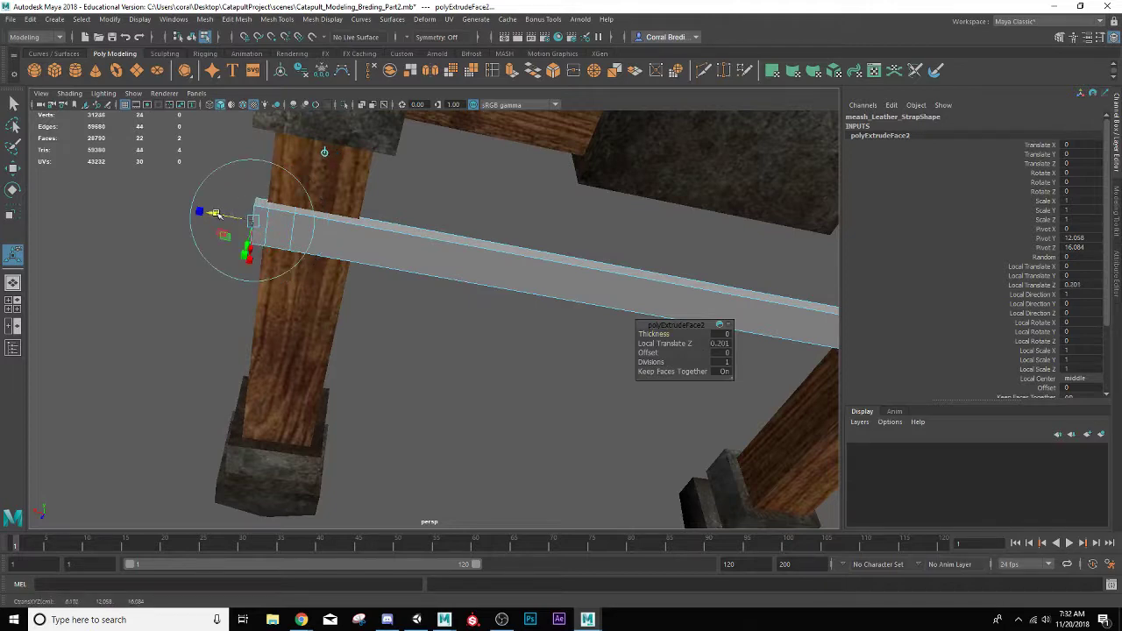
pyautogui.keyDown('alt'); pyautogui.moveTo(279, 178); pyautogui.dragTo(327, 421); pyautogui.keyUp('alt')
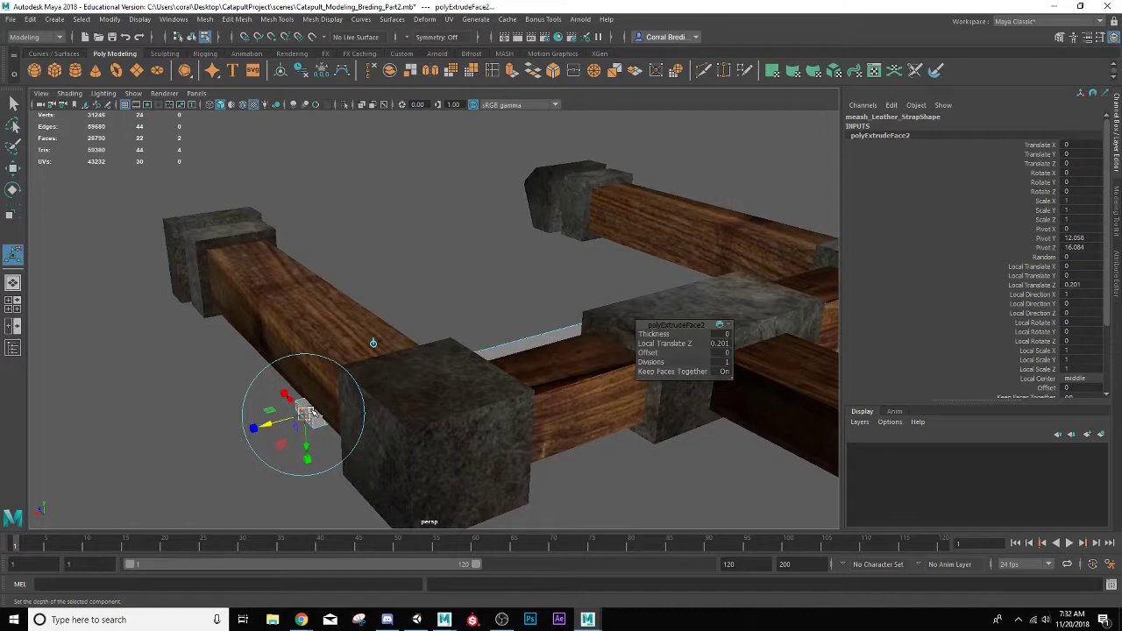
# - Extrude the upper faces of both outer end segments up along the beam sides by about 1.198, with a second extrusion of about 0.175
pyautogui.moveTo(307, 405); pyautogui.dragTo(226, 364, button='right')
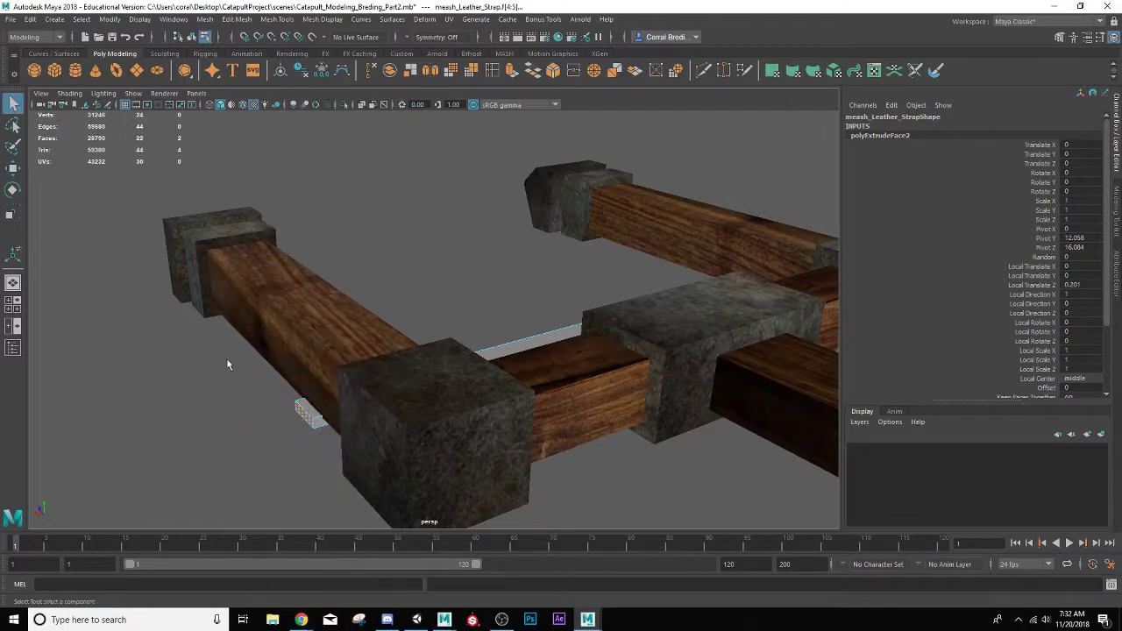
pyautogui.click(315, 414)
pyautogui.keyDown('alt'); pyautogui.moveTo(315, 414); pyautogui.dragTo(453, 424); pyautogui.keyUp('alt')
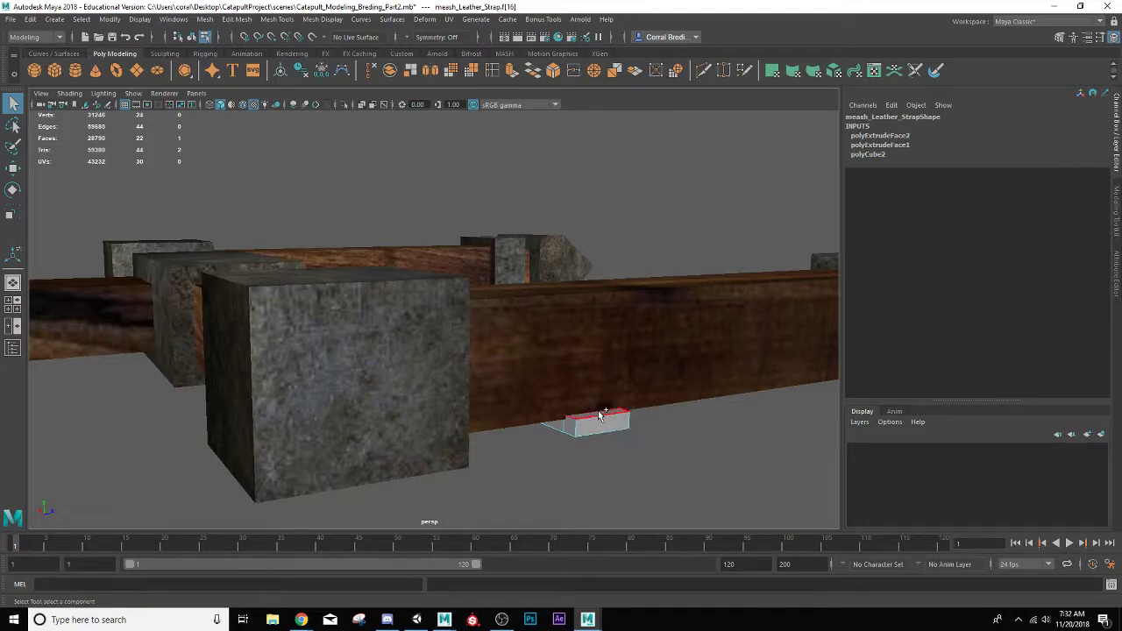
pyautogui.click(512, 76)
pyautogui.keyDown('alt'); pyautogui.moveTo(160, 219); pyautogui.dragTo(326, 230); pyautogui.keyUp('alt')
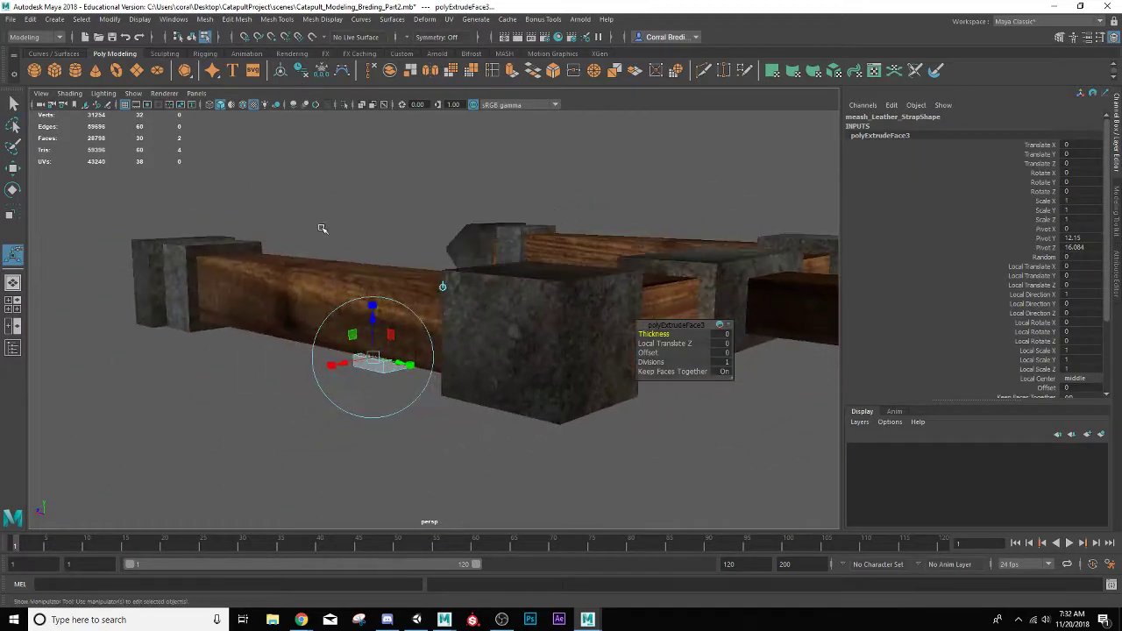
pyautogui.moveTo(371, 326); pyautogui.dragTo(376, 247)
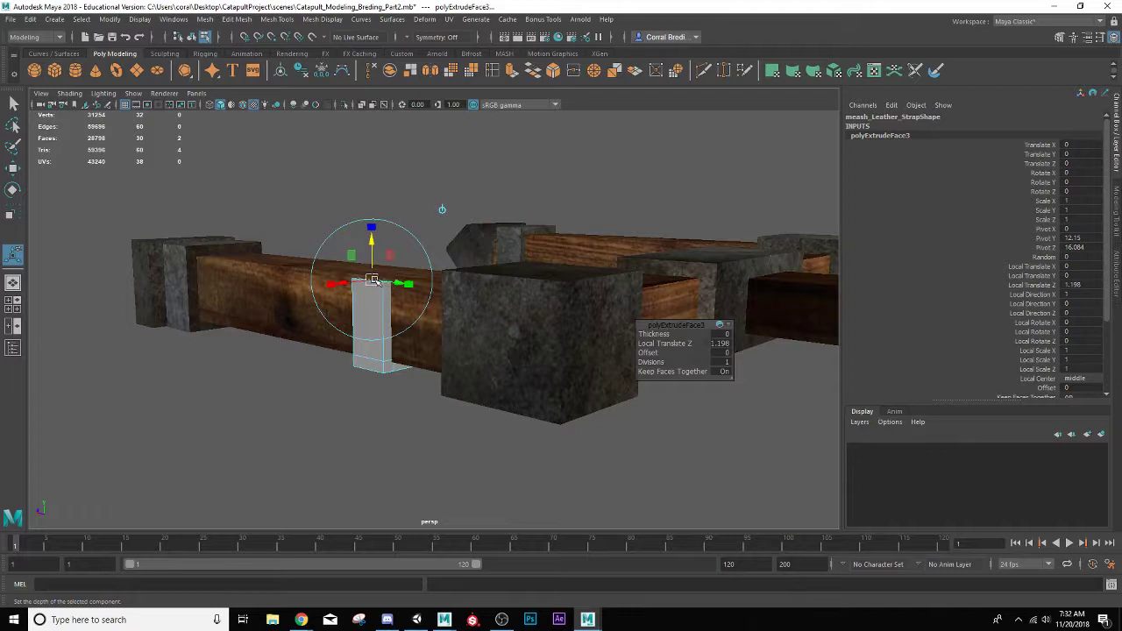
pyautogui.hotkey('ctrl', 'e')
pyautogui.moveTo(373, 248); pyautogui.dragTo(373, 231)
pyautogui.keyDown('alt'); pyautogui.moveTo(416, 276); pyautogui.dragTo(388, 279); pyautogui.keyUp('alt')
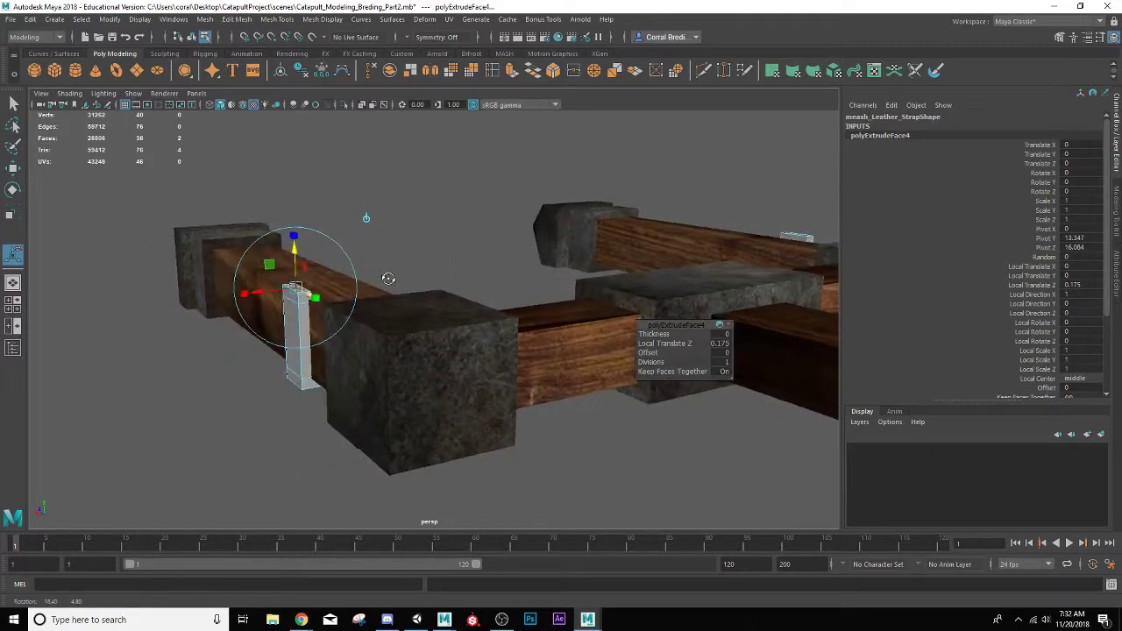
# - Extrude the inward-facing faces of both upright ends across the beam tops by about 1.2, with a second extrusion of about 0.214
pyautogui.click(802, 238)
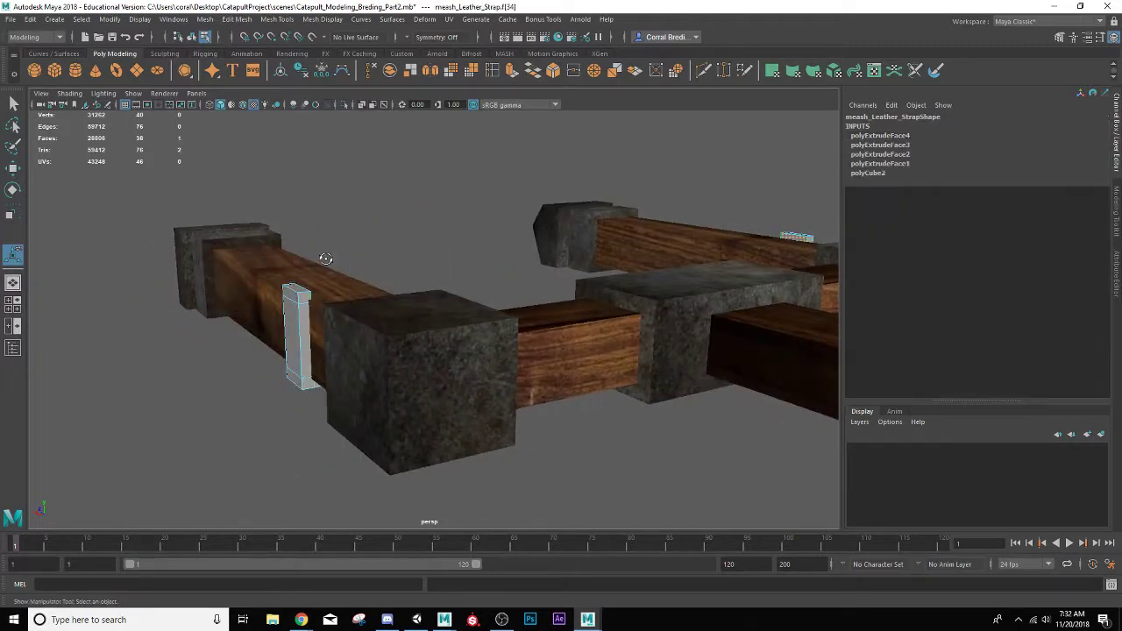
pyautogui.keyDown('alt'); pyautogui.moveTo(325, 259); pyautogui.dragTo(218, 268); pyautogui.keyUp('alt')
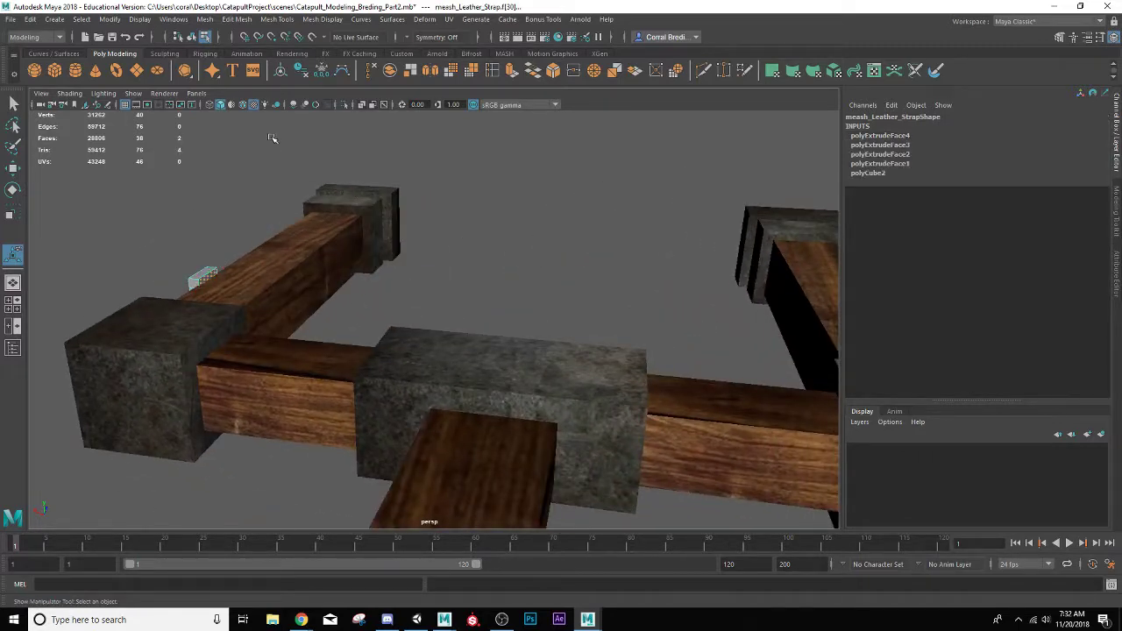
pyautogui.click(513, 72)
pyautogui.moveTo(237, 281); pyautogui.dragTo(296, 286)
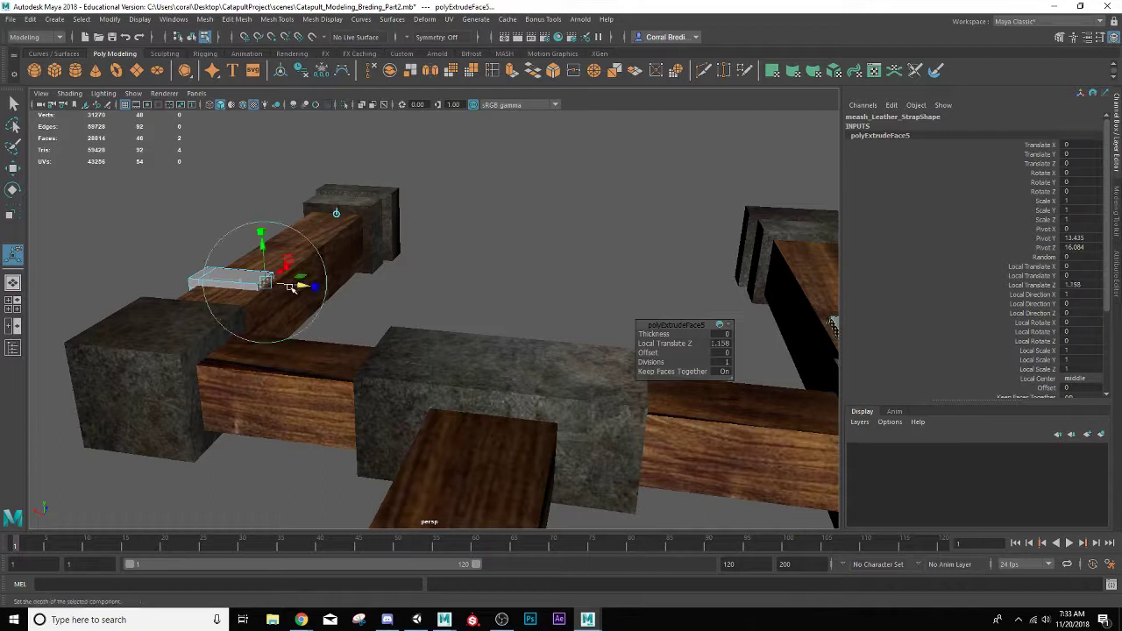
pyautogui.scroll(2, 264, 280)
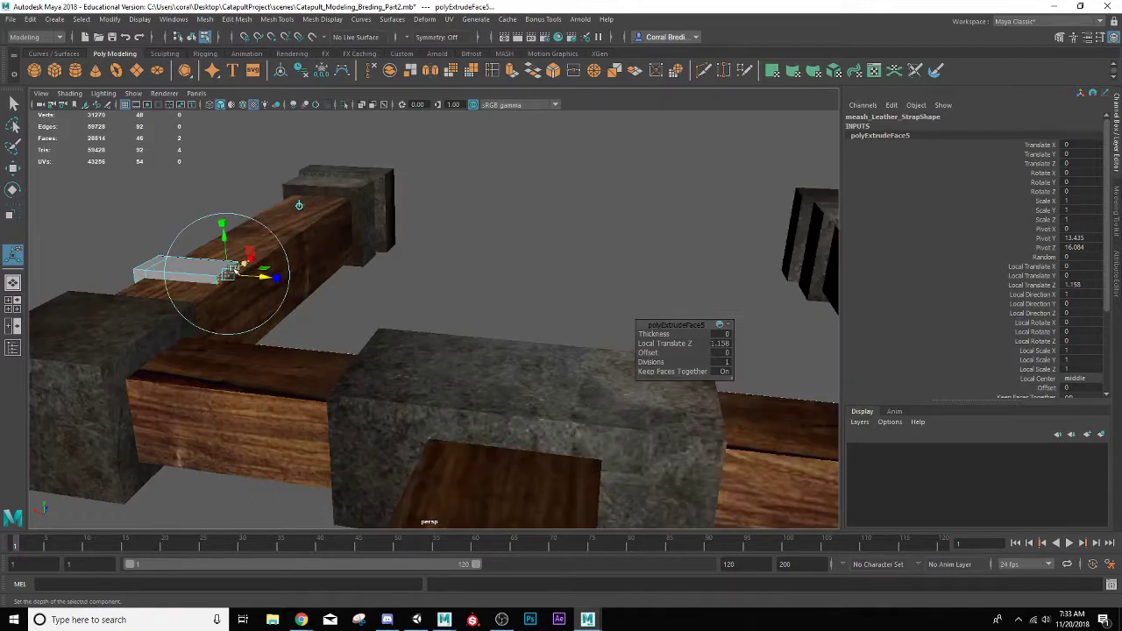
pyautogui.hotkey('ctrl', 'e')
pyautogui.moveTo(261, 276); pyautogui.dragTo(241, 239)
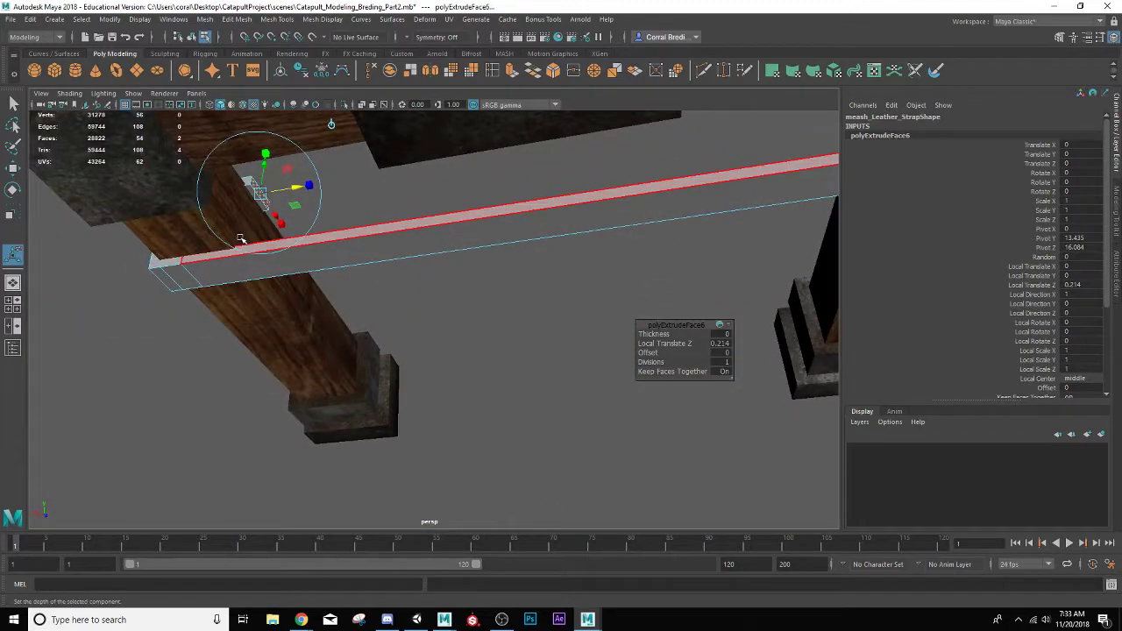
# - Extrude the downward-facing faces at both inner strap ends down the beams' inner sides by about 0.608
pyautogui.click(259, 203)
pyautogui.keyDown('alt'); pyautogui.moveTo(260, 203); pyautogui.dragTo(132, 292, button='middle'); pyautogui.keyUp('alt')
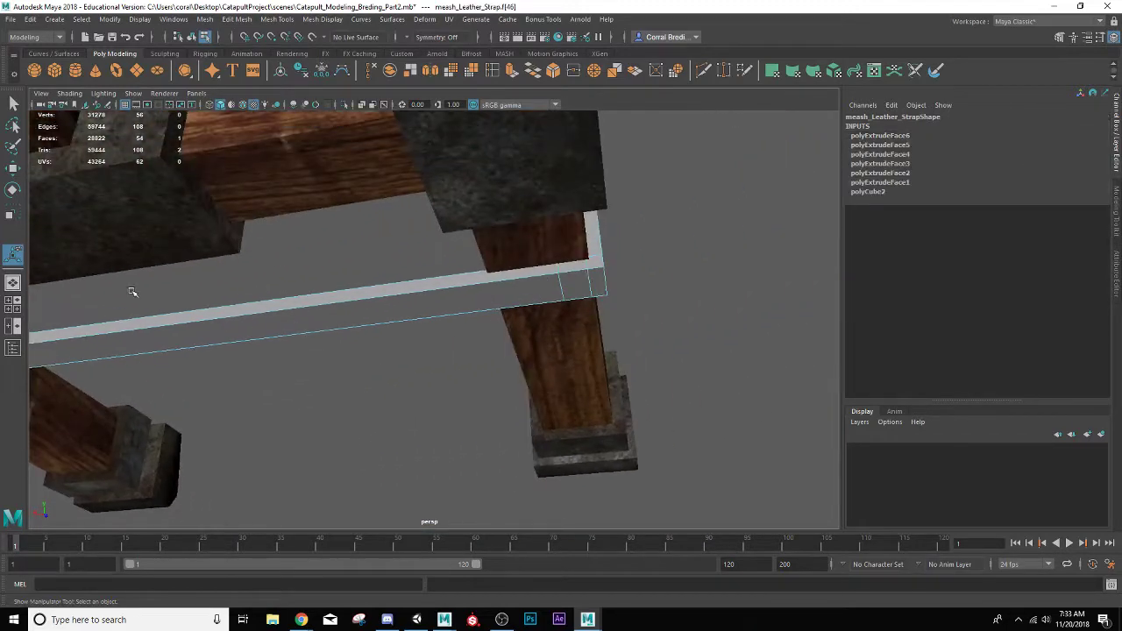
pyautogui.keyDown('alt'); pyautogui.moveTo(132, 292); pyautogui.dragTo(414, 248); pyautogui.keyUp('alt')
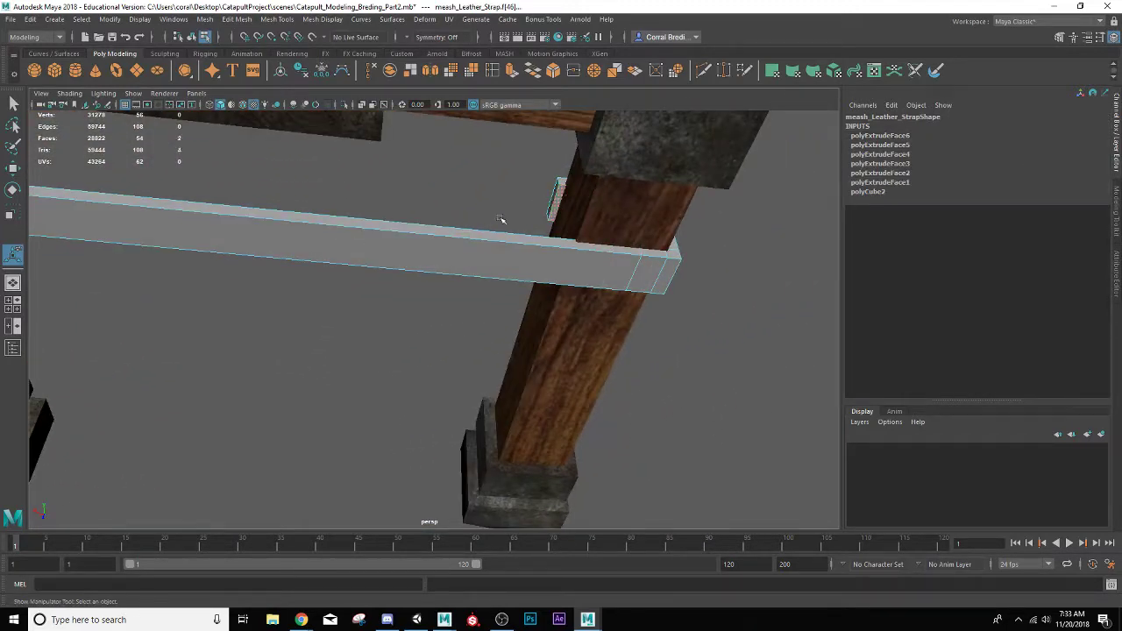
pyautogui.hotkey('ctrl', 'e')
pyautogui.keyDown('alt'); pyautogui.moveTo(451, 200); pyautogui.dragTo(339, 362); pyautogui.keyUp('alt')
pyautogui.scroll(2, 339, 363)
pyautogui.keyDown('alt'); pyautogui.moveTo(383, 395); pyautogui.dragTo(248, 328, button='middle'); pyautogui.keyUp('alt')
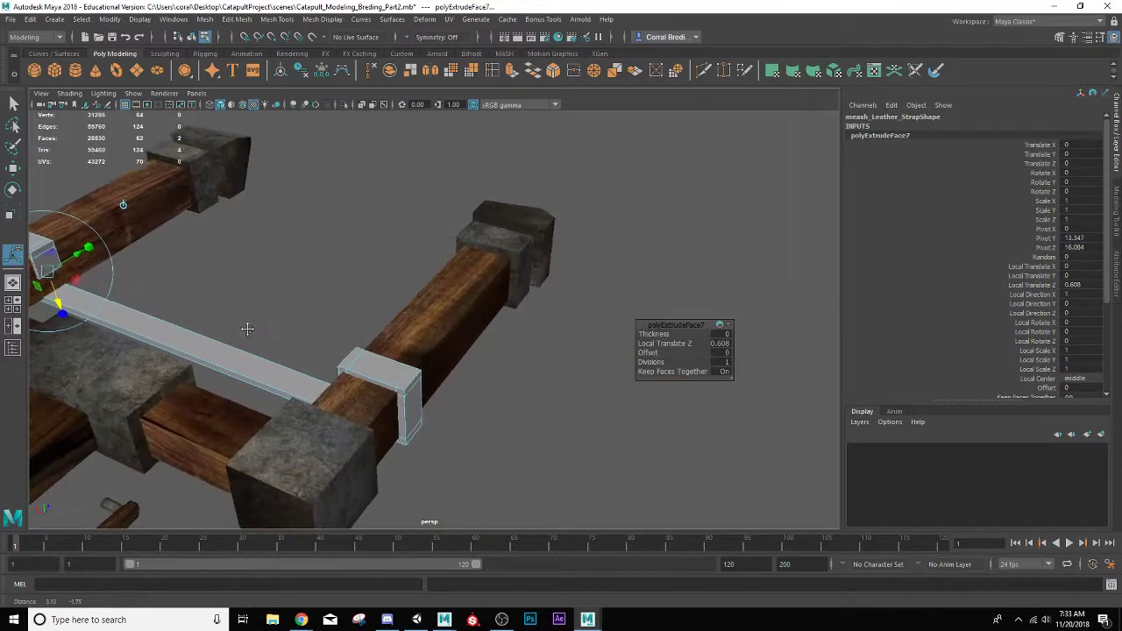
# - Select the two upper corner edges of one strap loop and lower them to soften its bends over the beam
pyautogui.moveTo(351, 283)
pyautogui.mouseDown(button='right')
pyautogui.moveTo(345, 291)
pyautogui.moveTo(351, 263)
pyautogui.mouseUp(button='right')
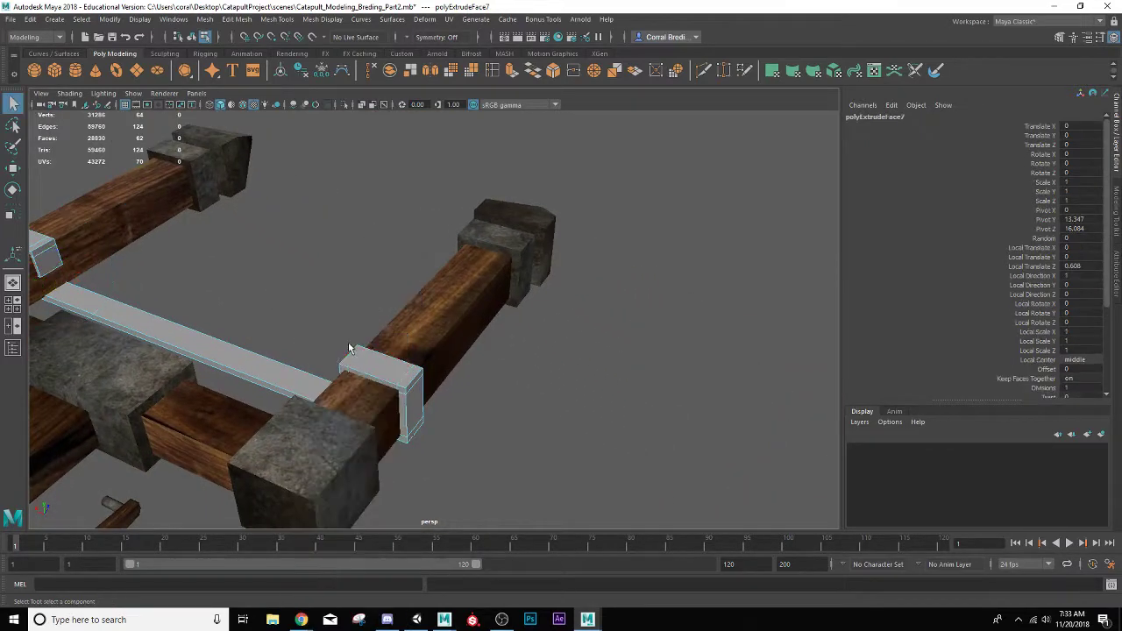
pyautogui.click(347, 358)
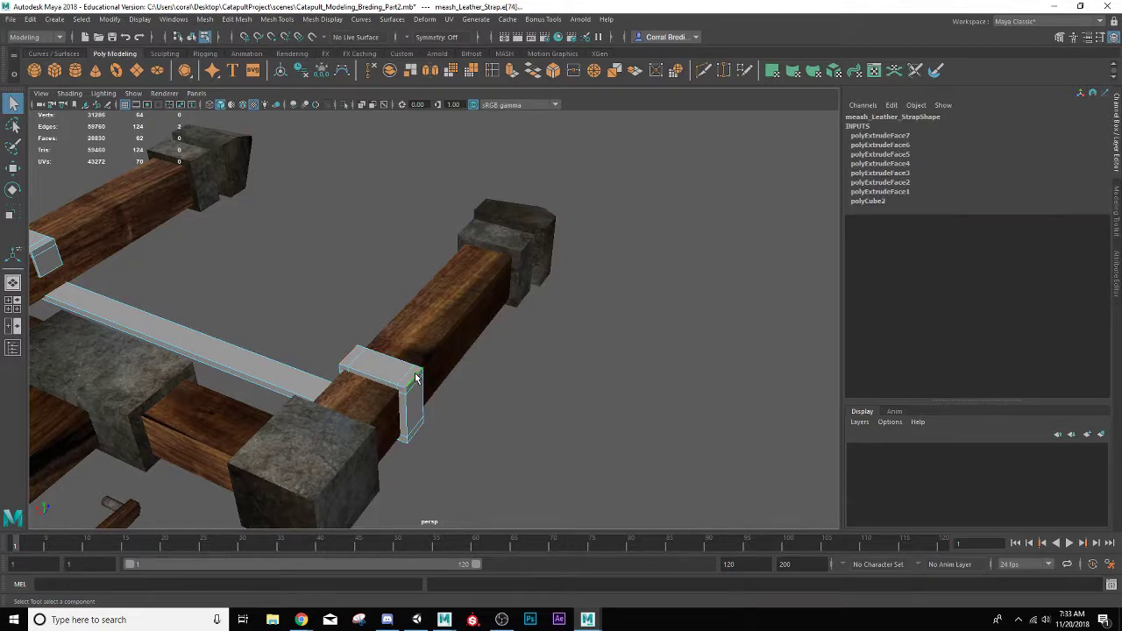
pyautogui.press('w')
pyautogui.keyDown('alt'); pyautogui.moveTo(405, 349); pyautogui.dragTo(325, 363); pyautogui.keyUp('alt')
pyautogui.press('r')
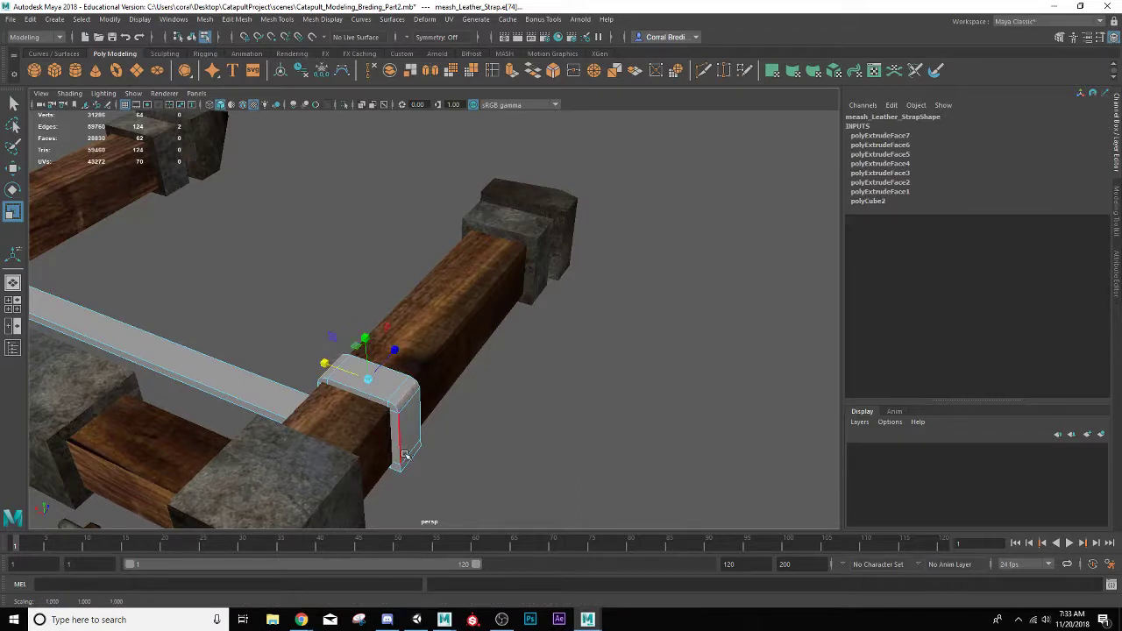
# - Move the lower outer corner edge of the same strap loop to soften the bend under the beam
pyautogui.click(410, 464)
pyautogui.keyDown('alt'); pyautogui.moveTo(409, 465); pyautogui.dragTo(371, 421); pyautogui.keyUp('alt')
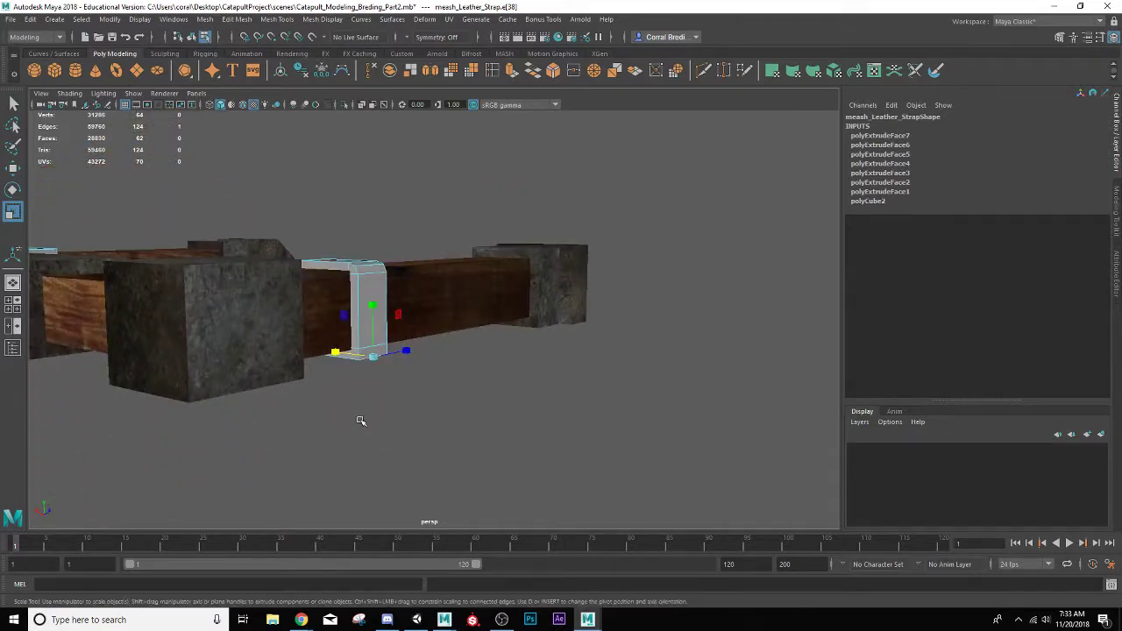
pyautogui.press('w')
pyautogui.moveTo(366, 329); pyautogui.dragTo(465, 417)
# - Lower the two upper corner edges of the opposite strap loop slightly to soften its bends
pyautogui.click(472, 421)
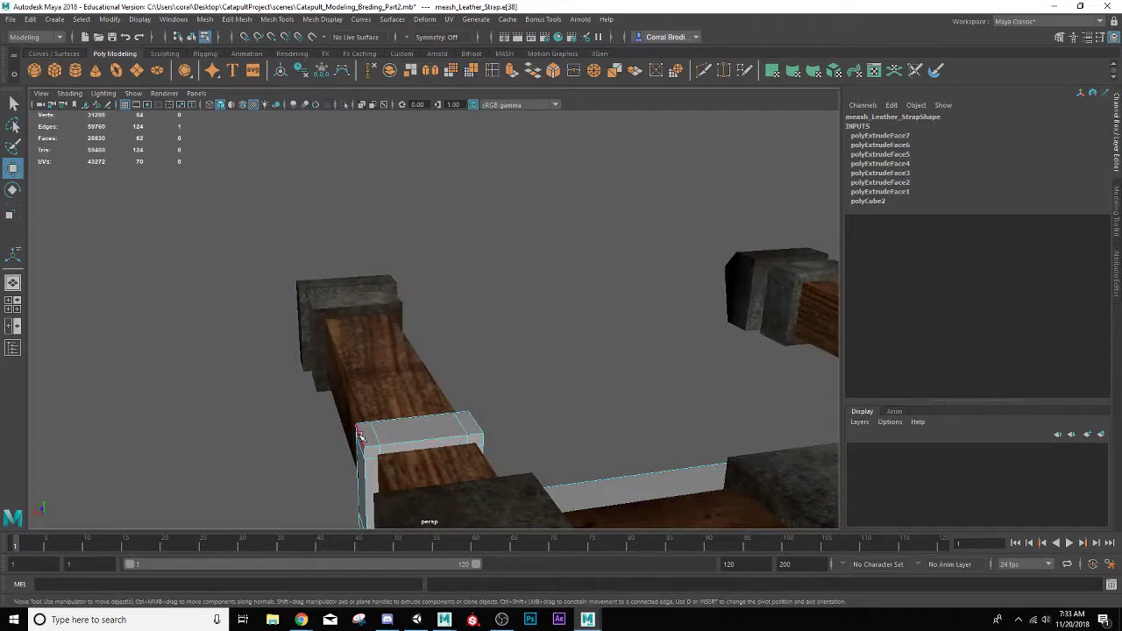
pyautogui.keyDown('shift'); pyautogui.click(476, 424); pyautogui.keyUp('shift')
pyautogui.moveTo(422, 383); pyautogui.dragTo(419, 382)
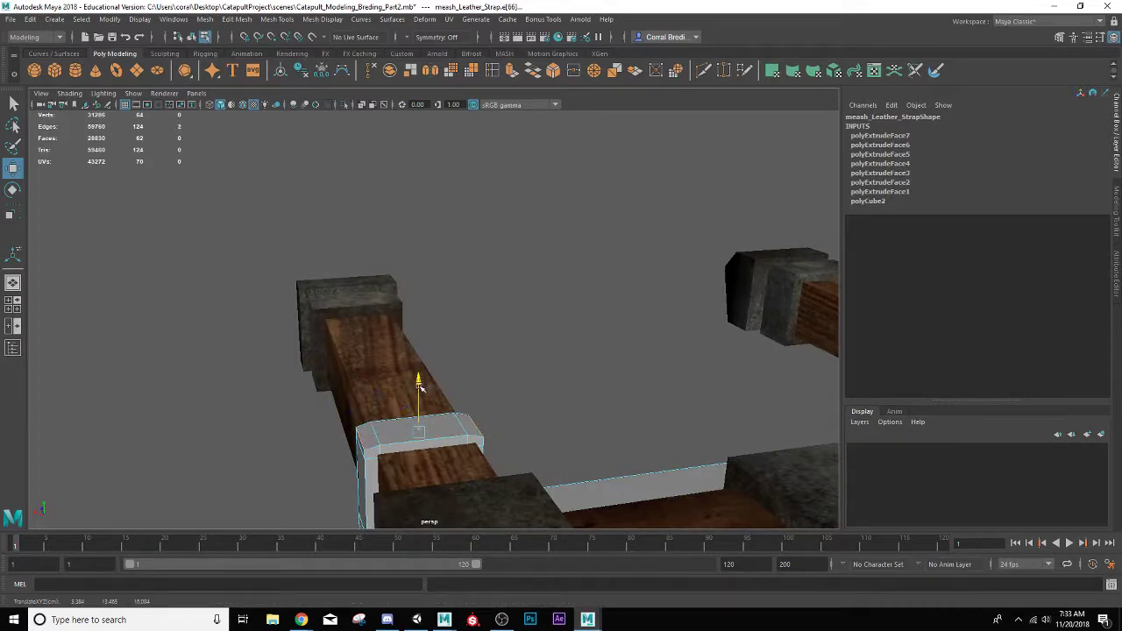
# - Scale the two upper corner edges of the strap loop and move its lower outer corner edge to soften the bends around the beam
pyautogui.press('r')
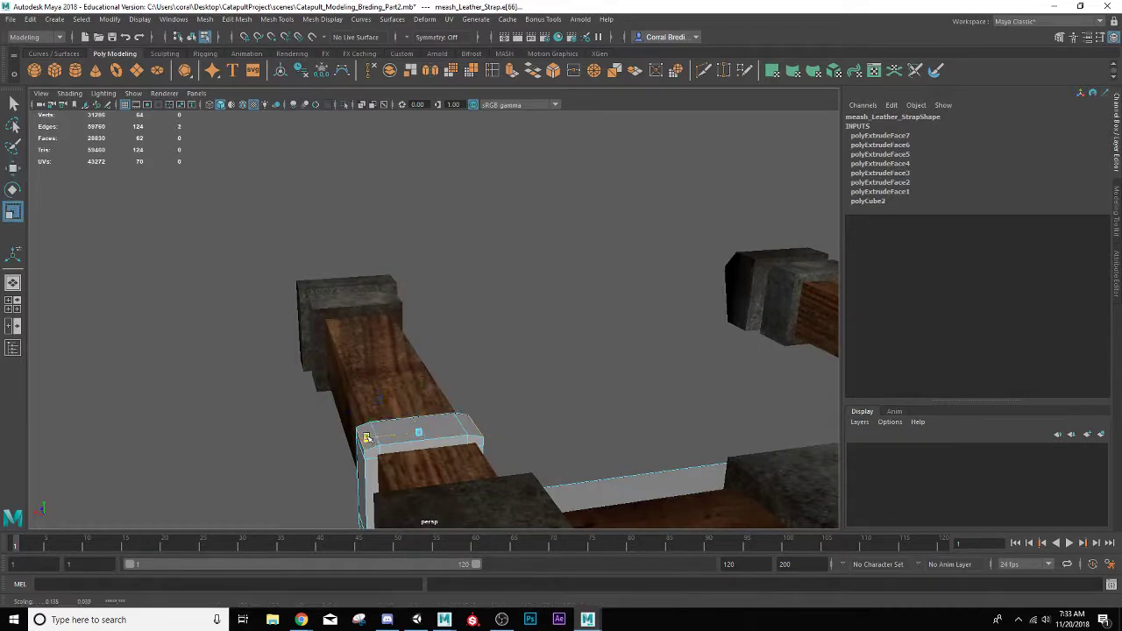
pyautogui.moveTo(376, 435); pyautogui.dragTo(364, 424)
pyautogui.click(402, 224)
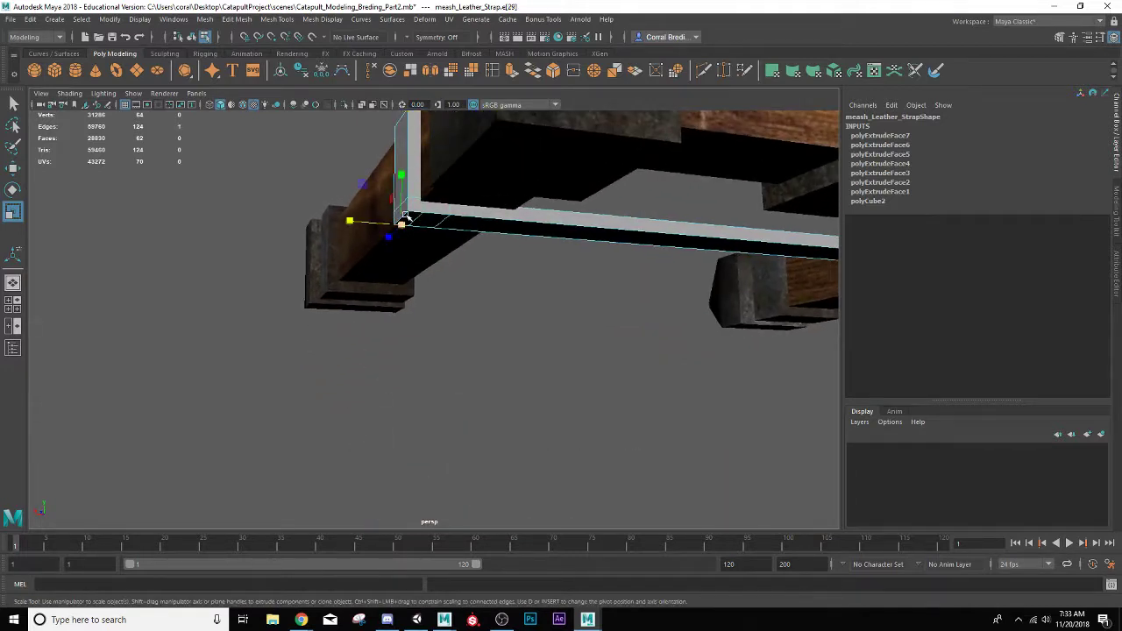
pyautogui.click(416, 219)
pyautogui.click(403, 216)
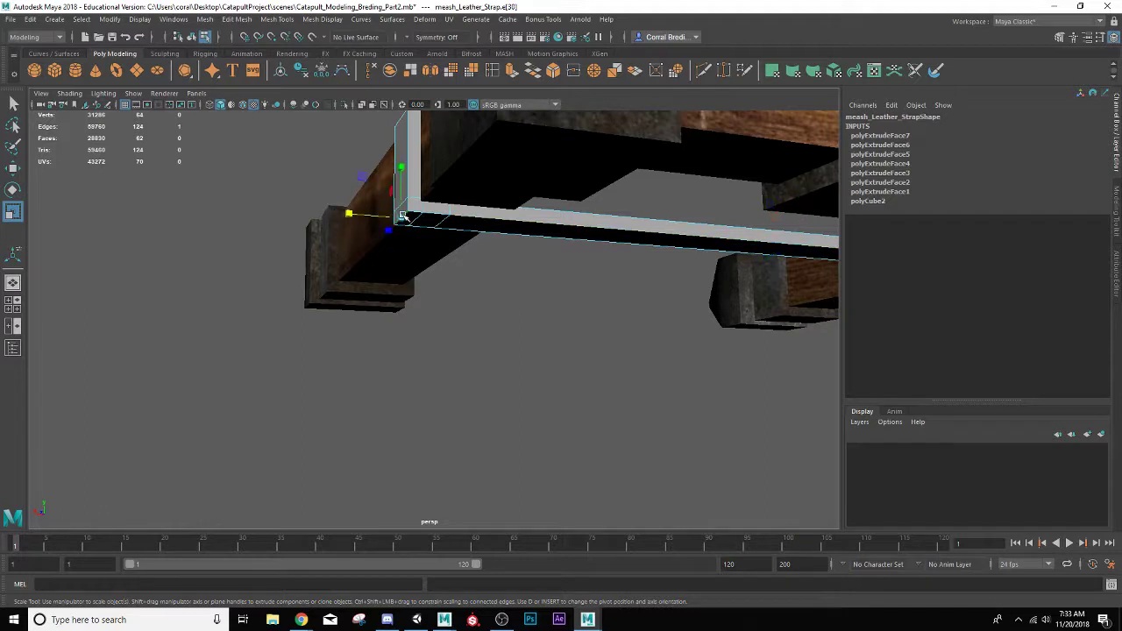
pyautogui.press('w')
pyautogui.moveTo(400, 187); pyautogui.dragTo(372, 211)
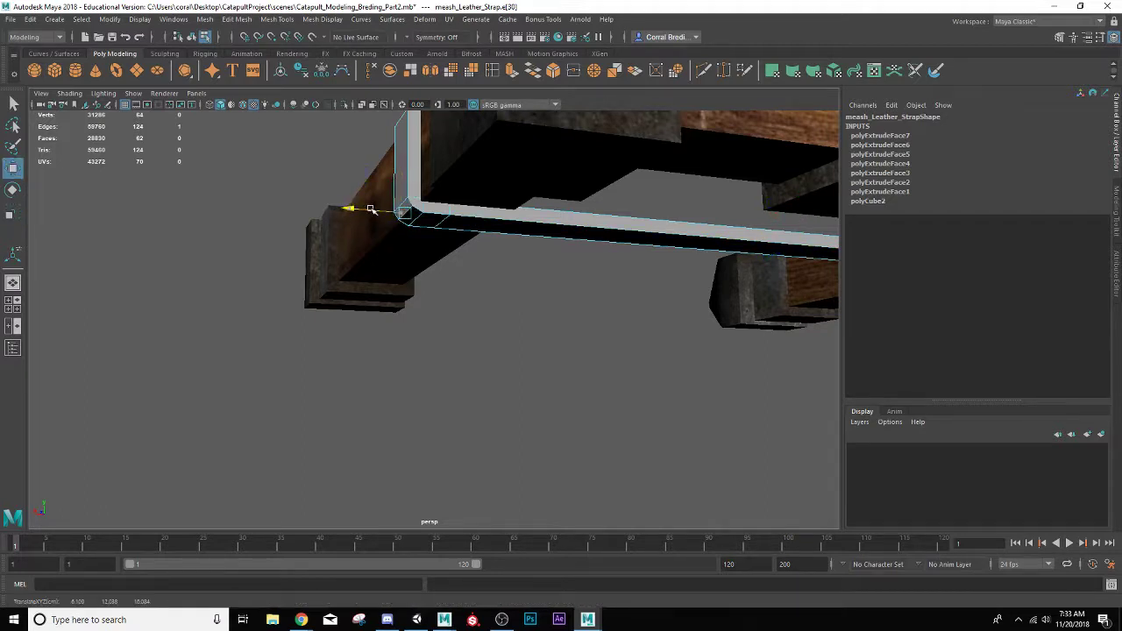
pyautogui.moveTo(404, 206); pyautogui.dragTo(463, 116, button='right')
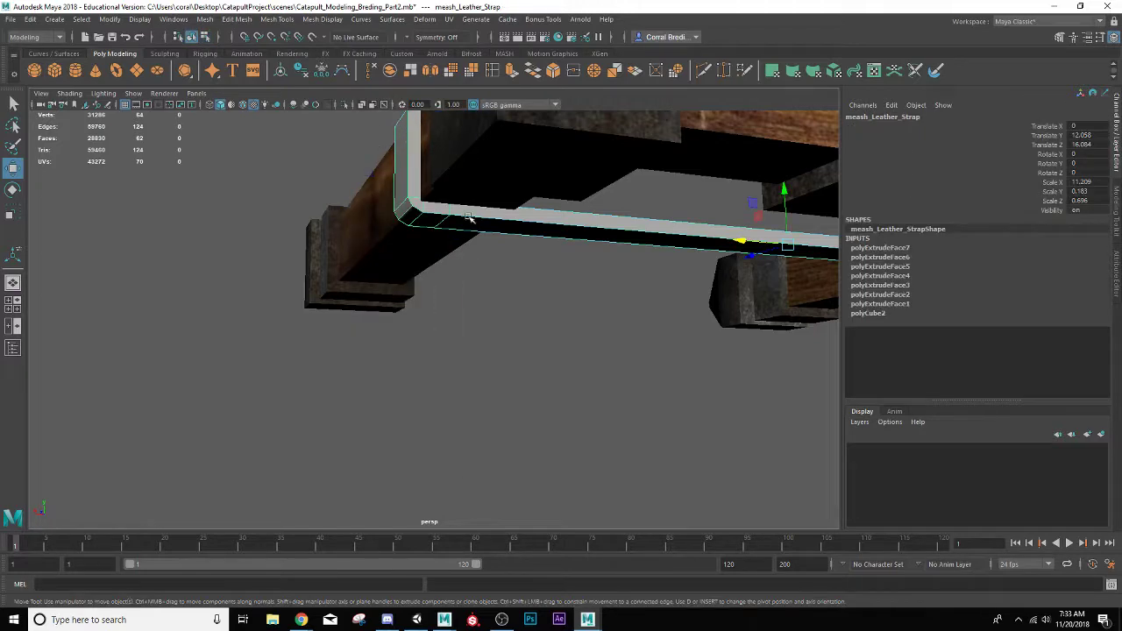
pyautogui.click(496, 286)
# - Insert 10 evenly spaced edge loops across the strap's middle span between the two beams
pyautogui.keyDown('alt'); pyautogui.moveTo(496, 285); pyautogui.dragTo(363, 231); pyautogui.keyUp('alt')
pyautogui.scroll(3, 364, 231)
pyautogui.moveTo(345, 282); pyautogui.dragTo(367, 270, button='right')
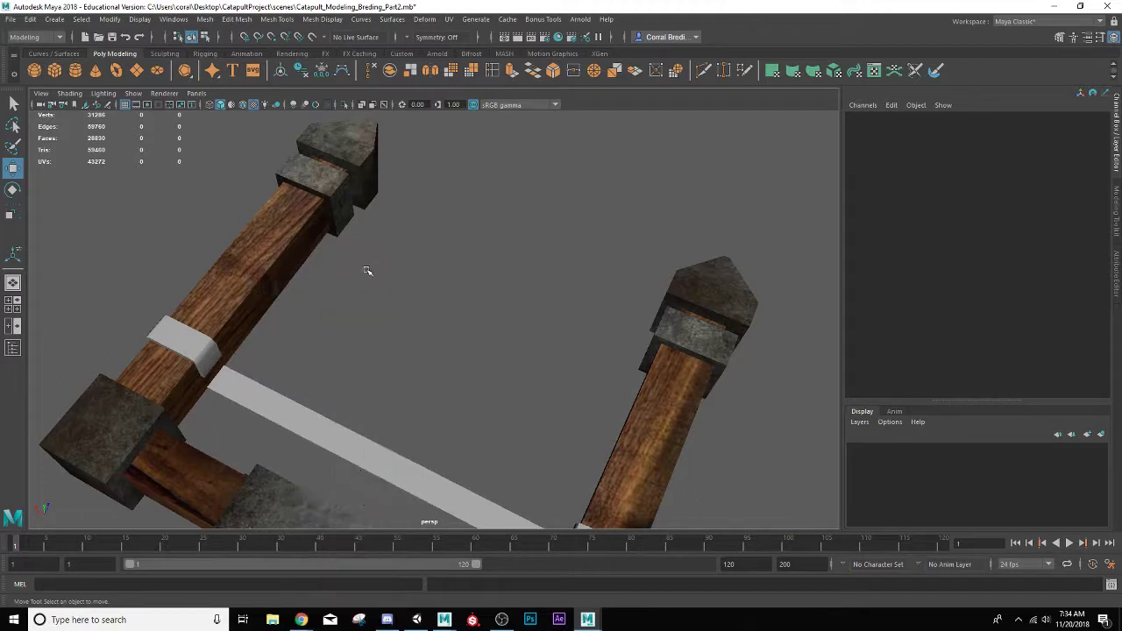
pyautogui.click(314, 431)
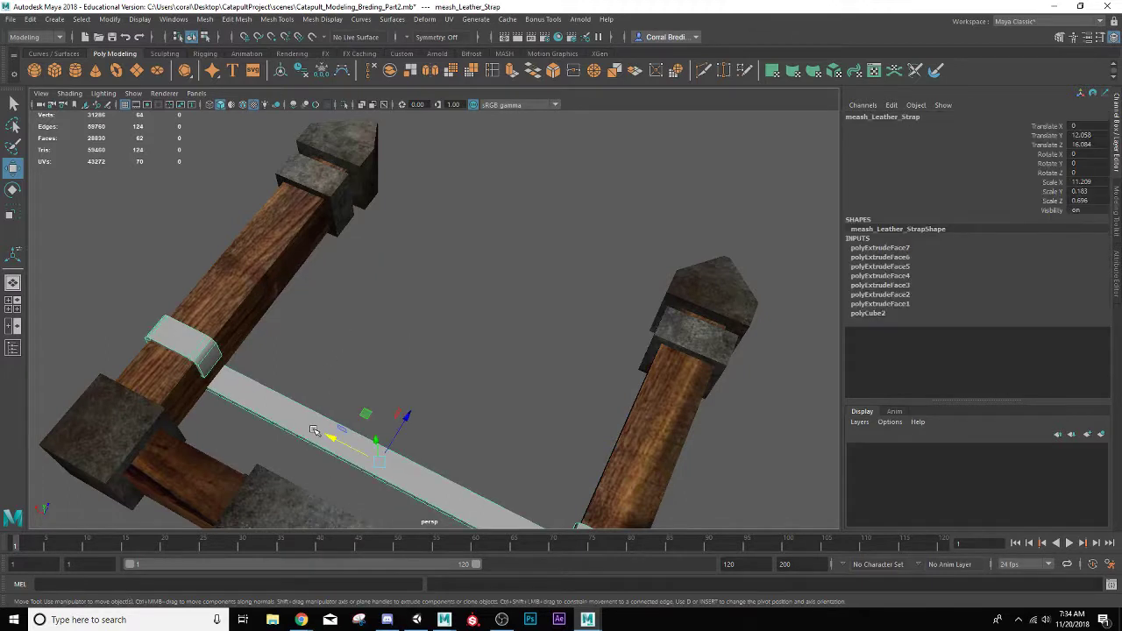
pyautogui.doubleClick(492, 74)
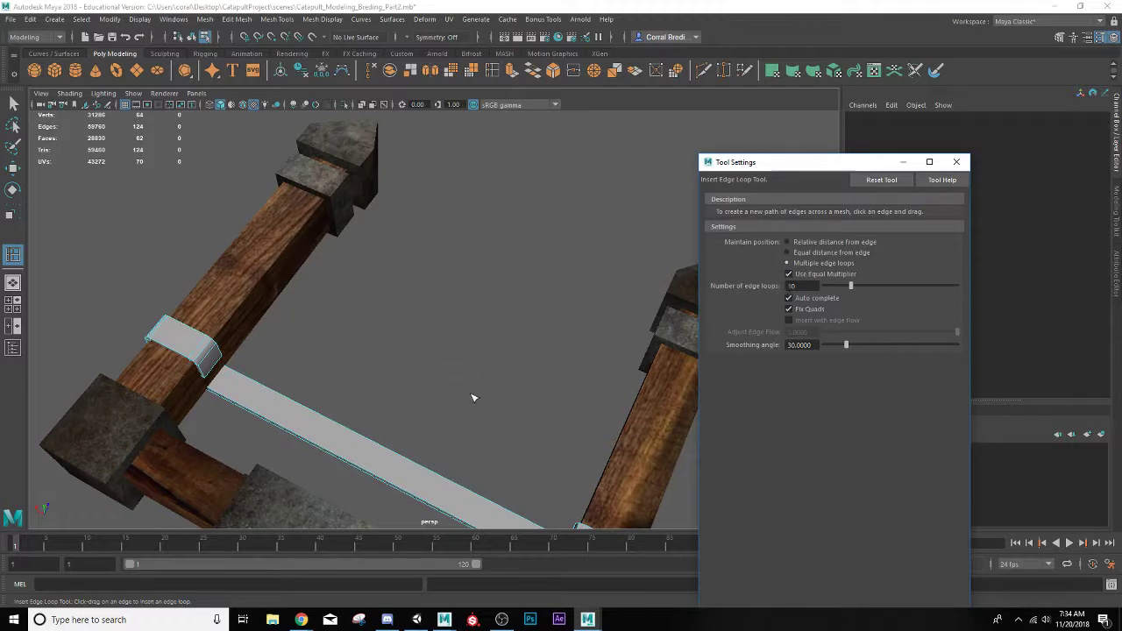
pyautogui.keyDown('alt'); pyautogui.moveTo(471, 398); pyautogui.dragTo(374, 312); pyautogui.keyUp('alt')
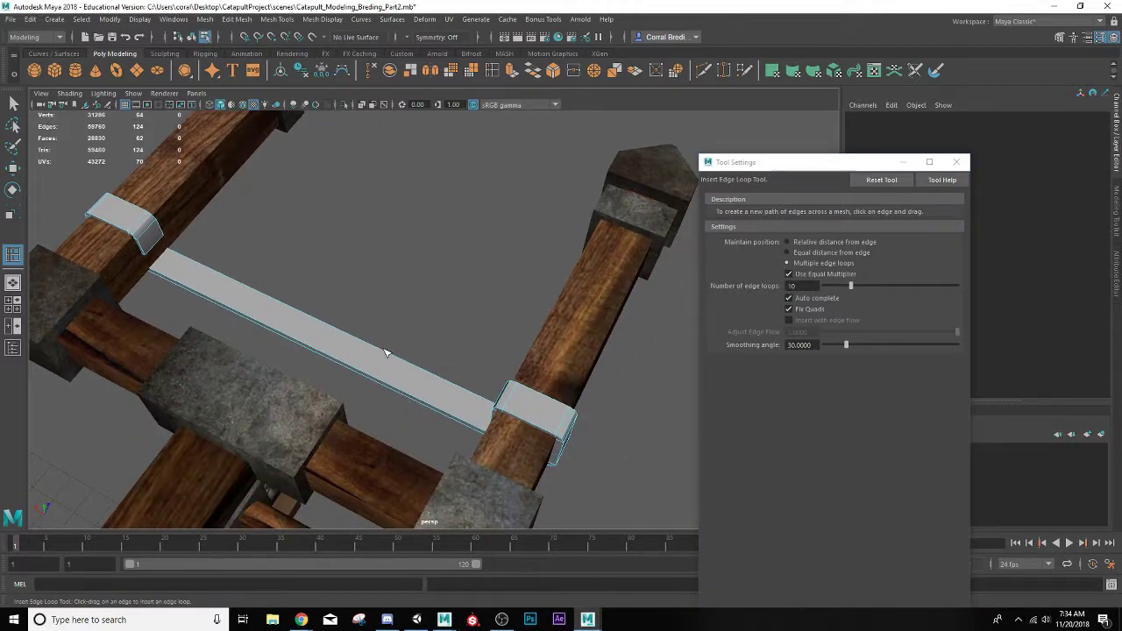
pyautogui.click(386, 352)
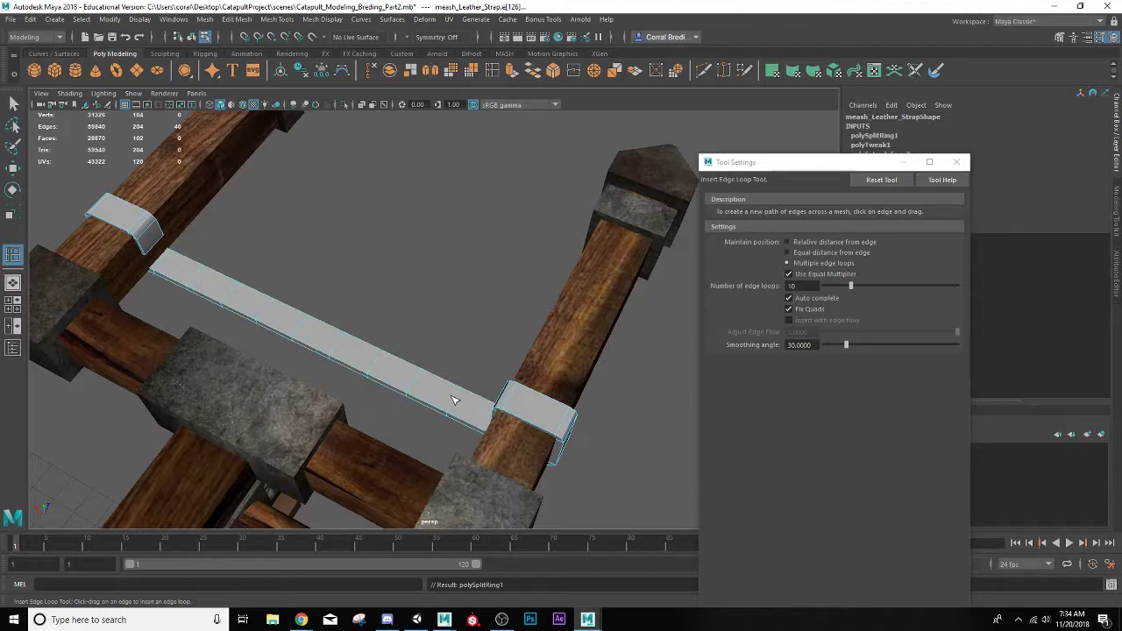
pyautogui.click(956, 161)
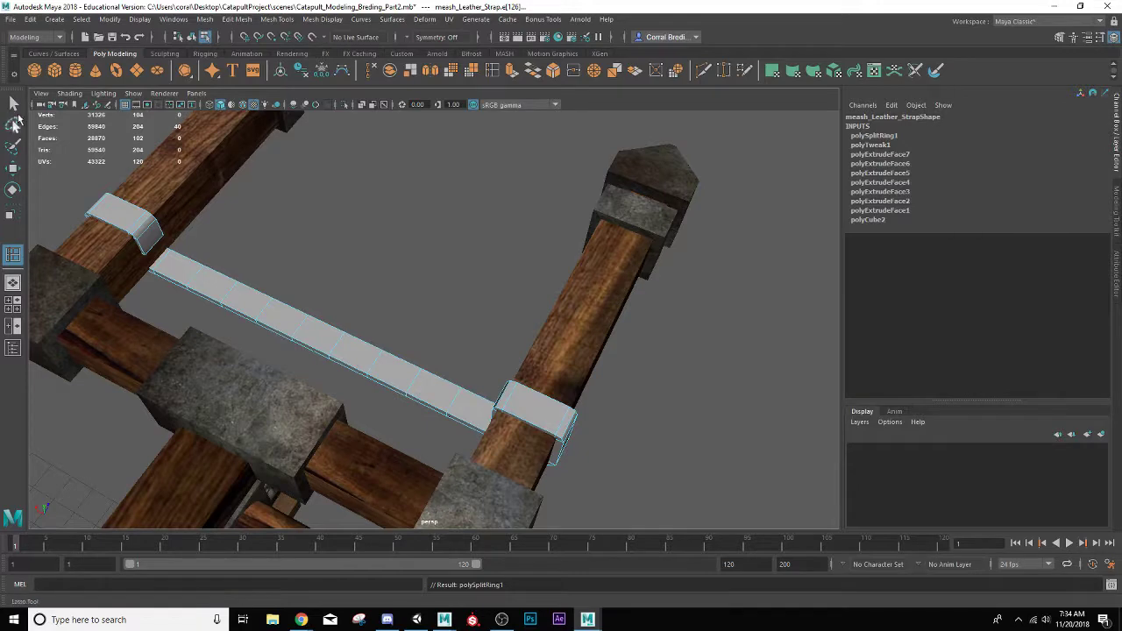
pyautogui.click(13, 104)
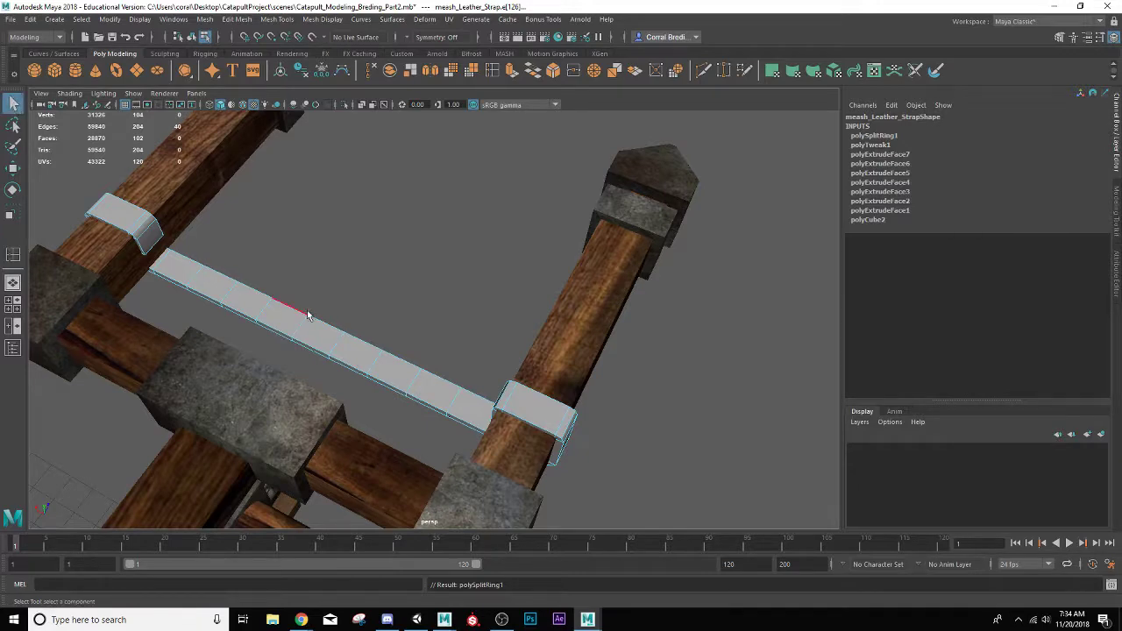
# - Soft-select the vertices at the middle of the strap and lower them so the span sags in a smooth curve
pyautogui.moveTo(307, 313); pyautogui.dragTo(269, 277, button='right')
pyautogui.keyDown('alt'); pyautogui.moveTo(270, 277); pyautogui.dragTo(340, 357); pyautogui.keyUp('alt')
pyautogui.moveTo(394, 421); pyautogui.dragTo(426, 440)
pyautogui.keyDown('alt'); pyautogui.moveTo(386, 437); pyautogui.dragTo(267, 316); pyautogui.keyUp('alt')
pyautogui.press('b')
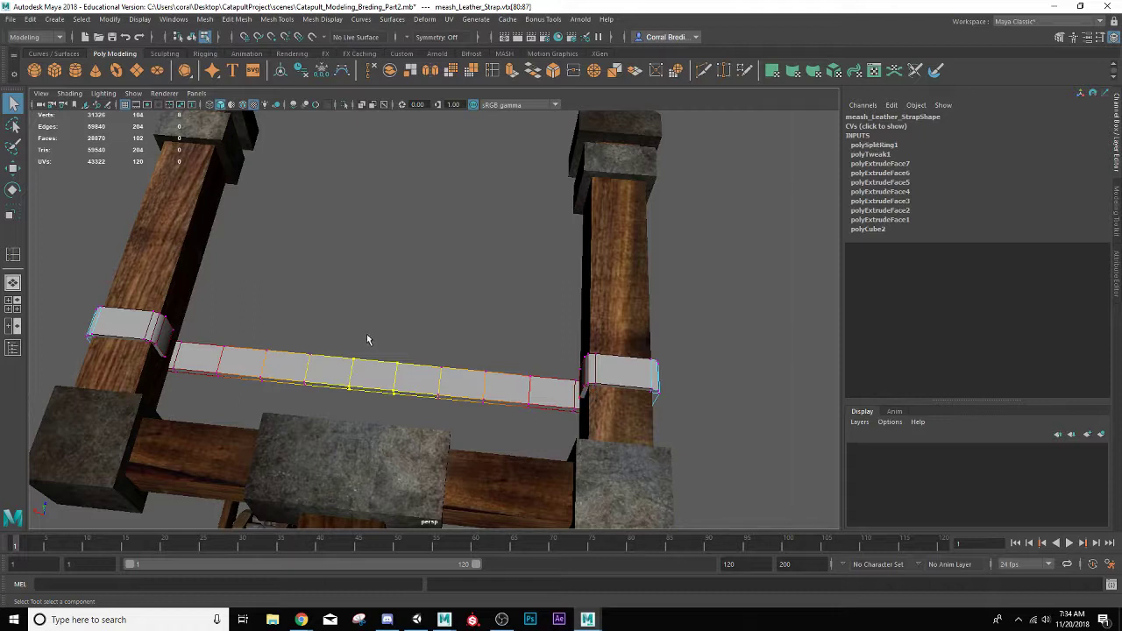
pyautogui.press('b')
pyautogui.moveTo(447, 313); pyautogui.dragTo(488, 358)
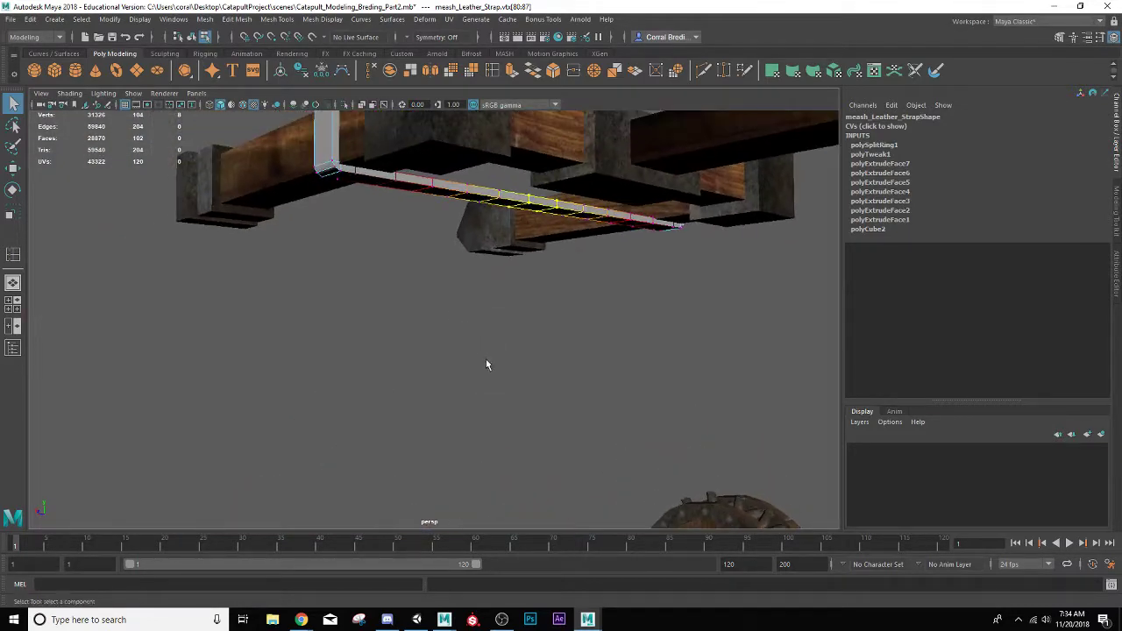
pyautogui.press('w')
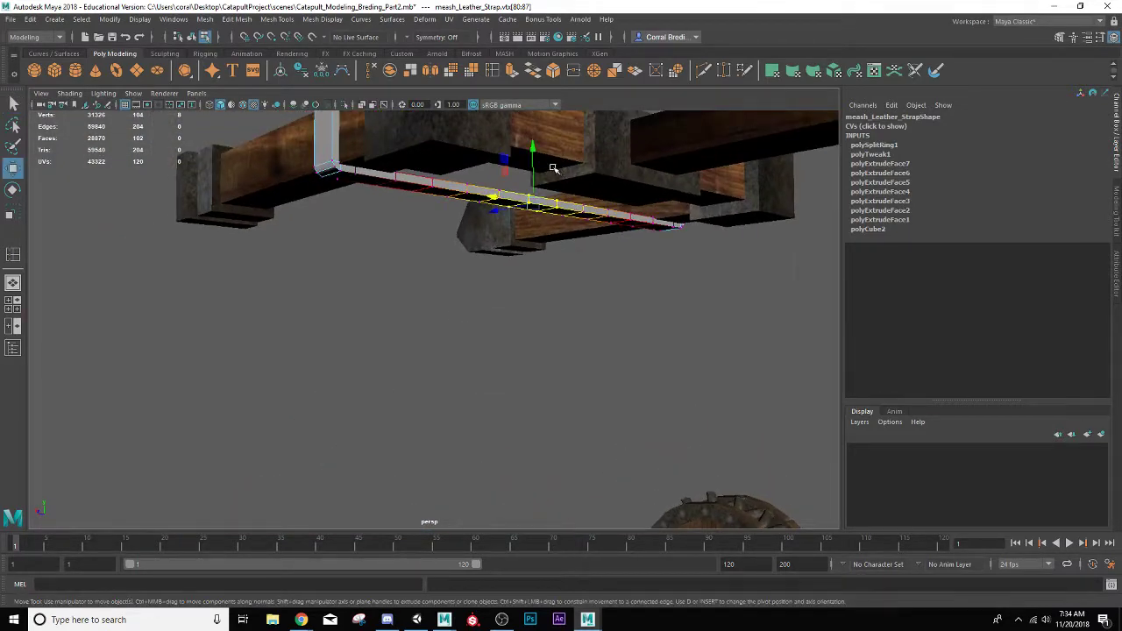
pyautogui.moveTo(531, 149); pyautogui.dragTo(580, 233)
pyautogui.rightClick(593, 195)
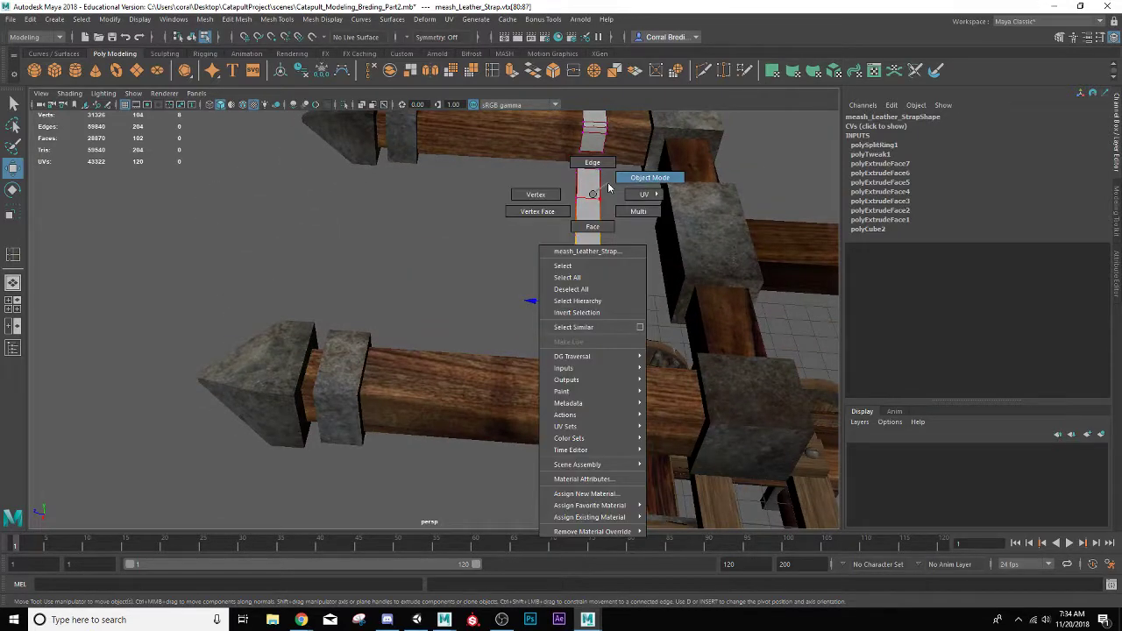
pyautogui.moveTo(609, 188); pyautogui.dragTo(608, 187, button='right')
# - Apply an automatic UV projection to the whole leather strap
pyautogui.scroll(-1, 608, 186)
pyautogui.moveTo(529, 243); pyautogui.dragTo(464, 269)
pyautogui.scroll(1, 524, 249)
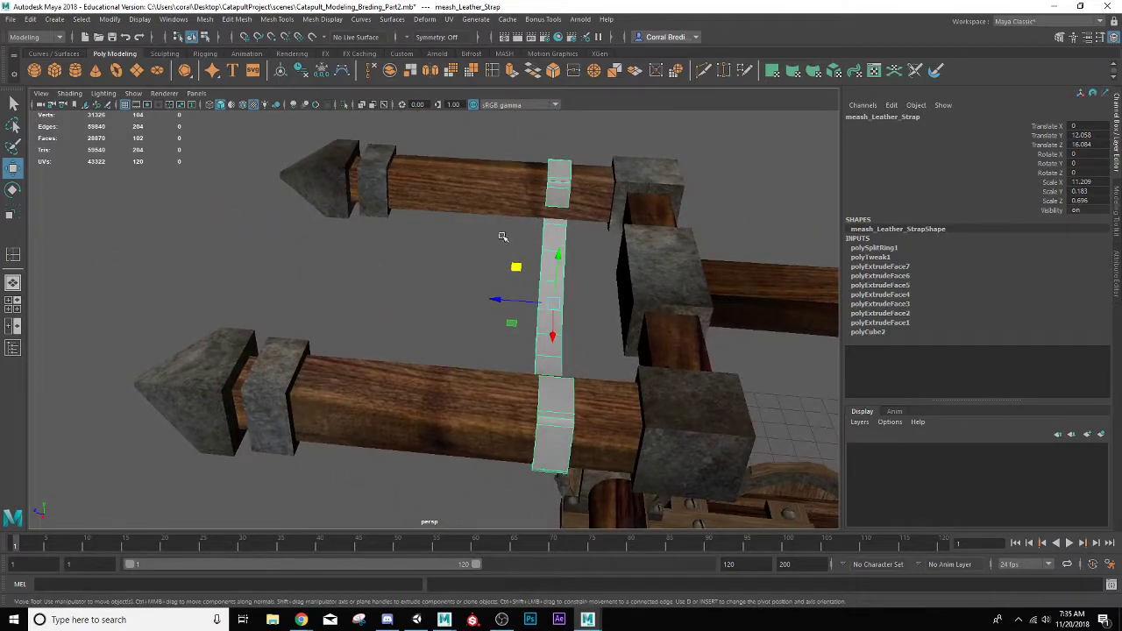
pyautogui.keyDown('alt'); pyautogui.moveTo(481, 231); pyautogui.dragTo(496, 227); pyautogui.keyUp('alt')
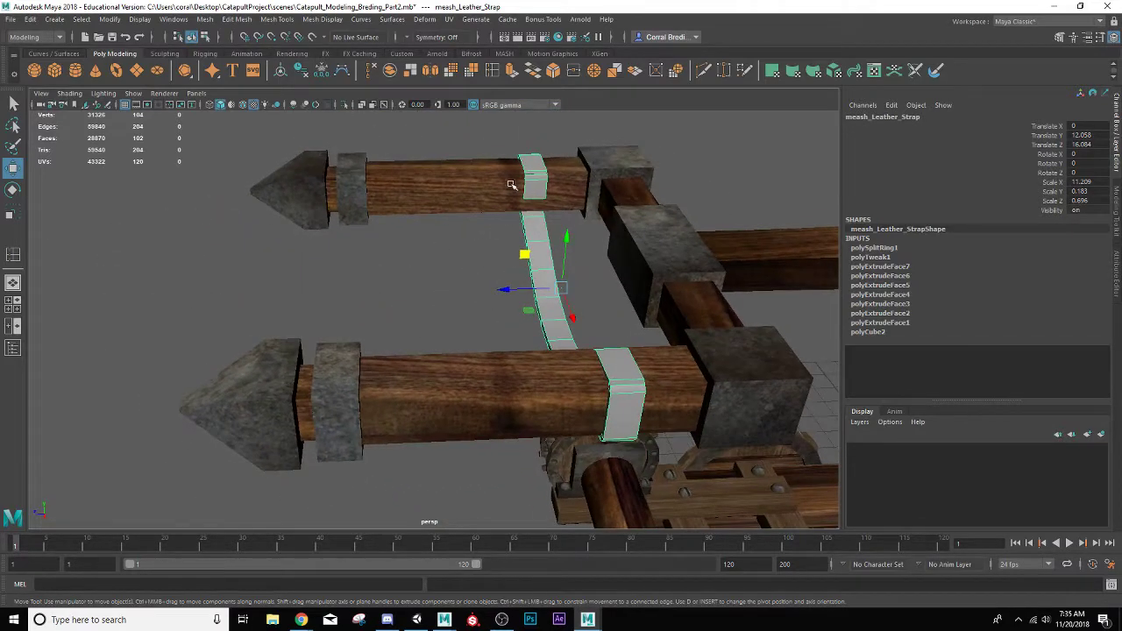
pyautogui.click(448, 19)
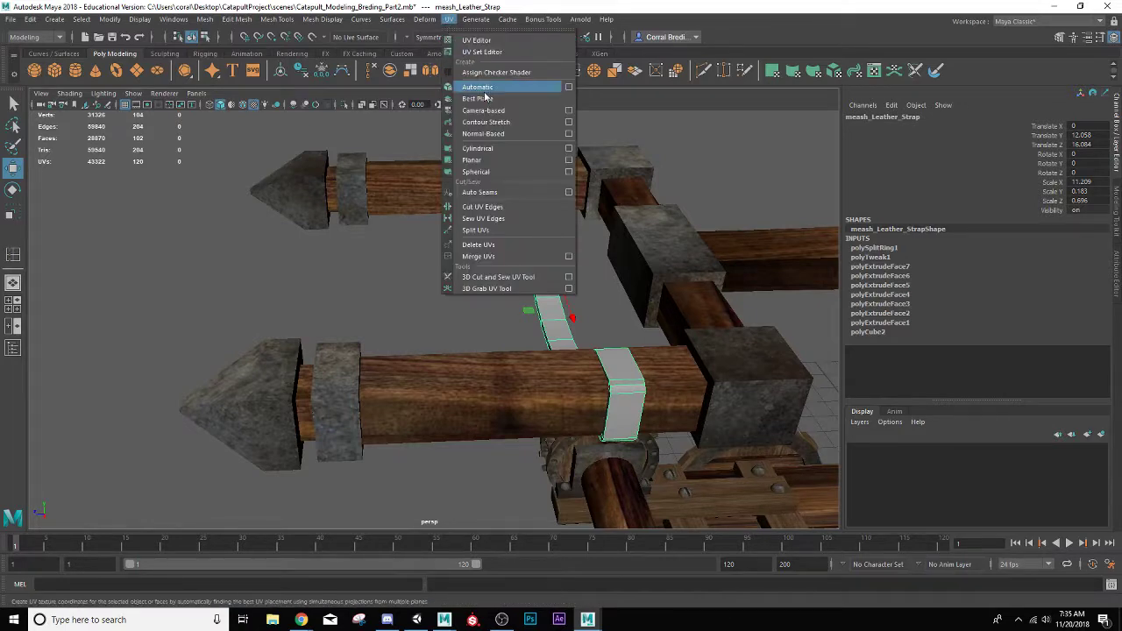
pyautogui.click(482, 88)
# - Scale the strap's automatic UV projection to about 2.309 in X, 40.547 in Y and 3.926 in Z
pyautogui.keyDown('alt'); pyautogui.moveTo(519, 197); pyautogui.dragTo(529, 224); pyautogui.keyUp('alt')
pyautogui.scroll(5, 526, 226)
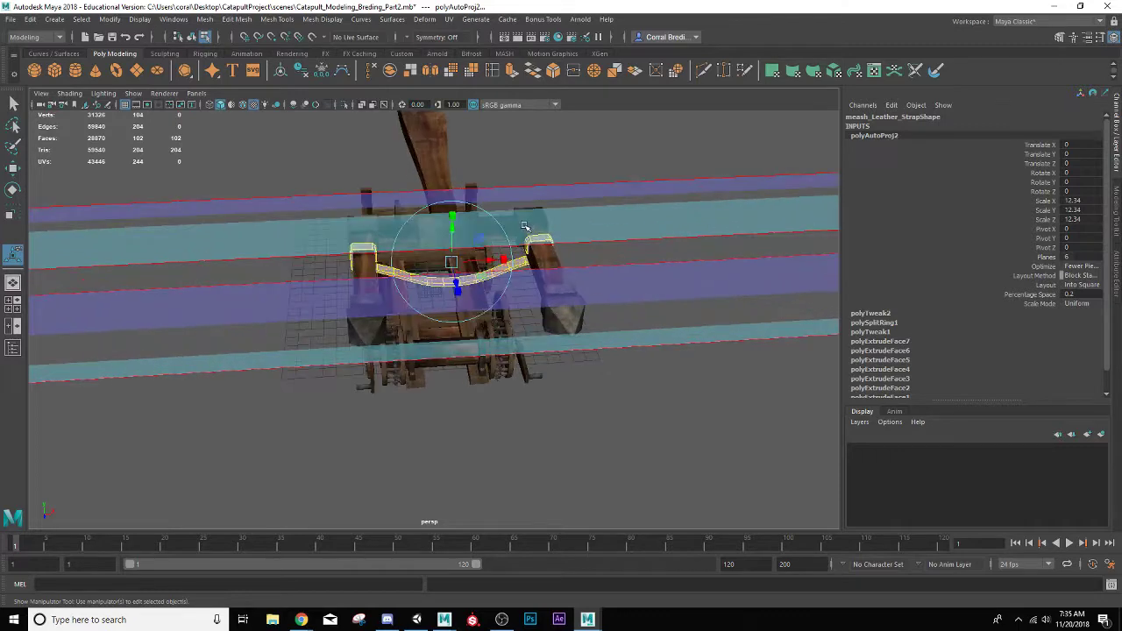
pyautogui.keyDown('alt'); pyautogui.moveTo(516, 228); pyautogui.dragTo(500, 266, button='middle'); pyautogui.keyUp('alt')
pyautogui.scroll(-3, 500, 267)
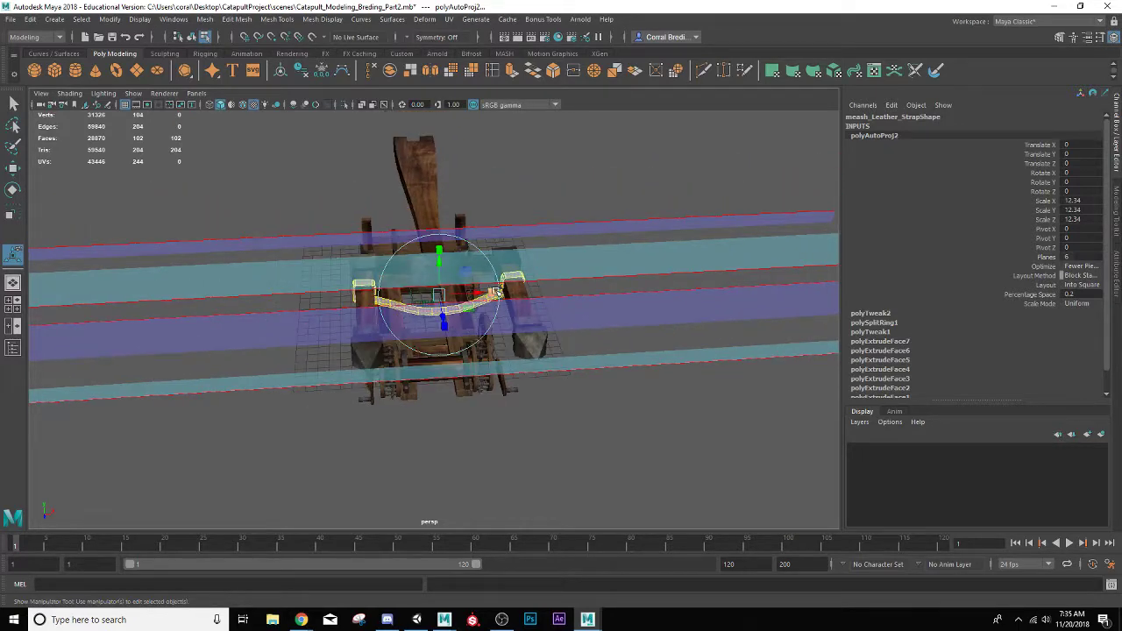
pyautogui.moveTo(497, 292); pyautogui.dragTo(405, 306)
pyautogui.moveTo(400, 261); pyautogui.dragTo(428, 312)
pyautogui.keyDown('alt'); pyautogui.moveTo(471, 344); pyautogui.dragTo(382, 297); pyautogui.keyUp('alt')
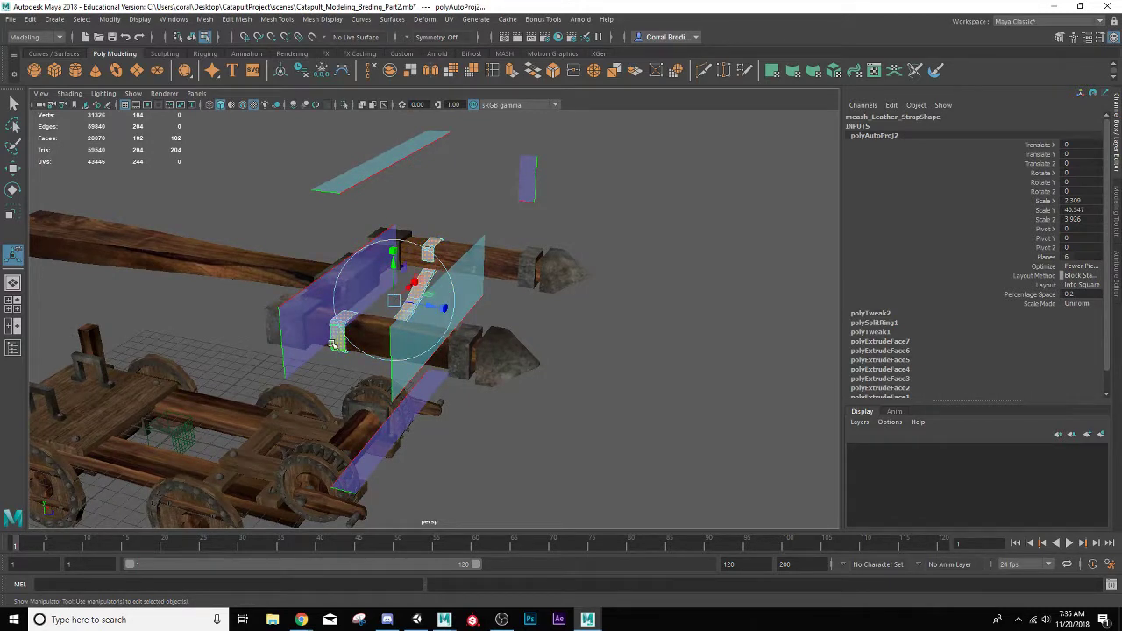
pyautogui.moveTo(333, 344); pyautogui.dragTo(347, 263, button='right')
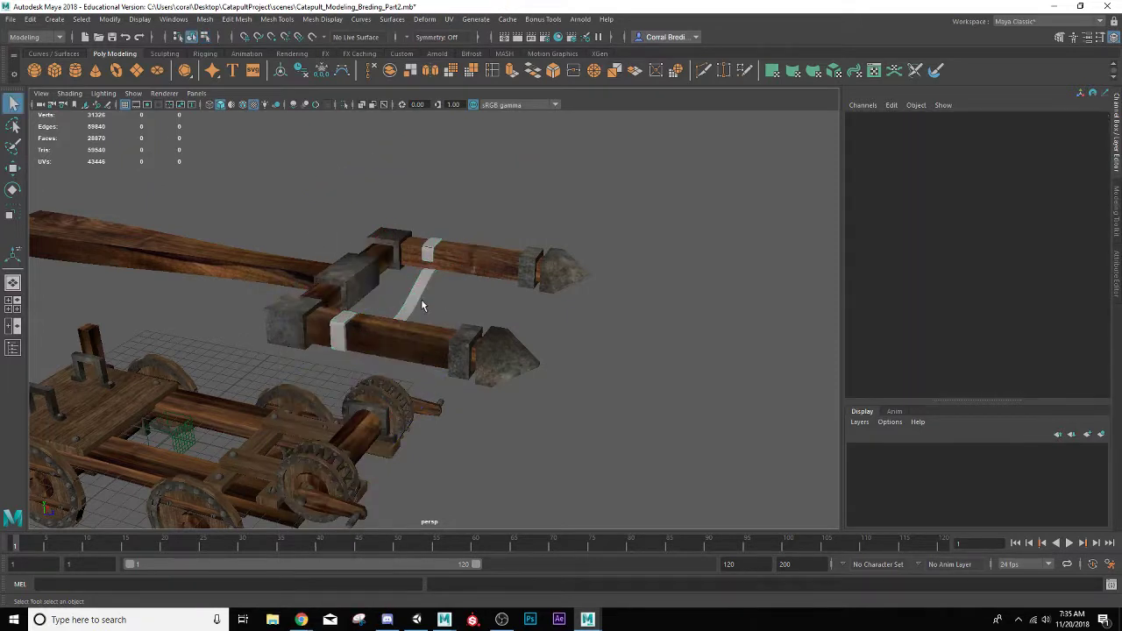
# - Set up a two-pane layout with the UV Editor beside the perspective view and display the strap's UV shells
pyautogui.click(421, 305)
pyautogui.click(13, 325)
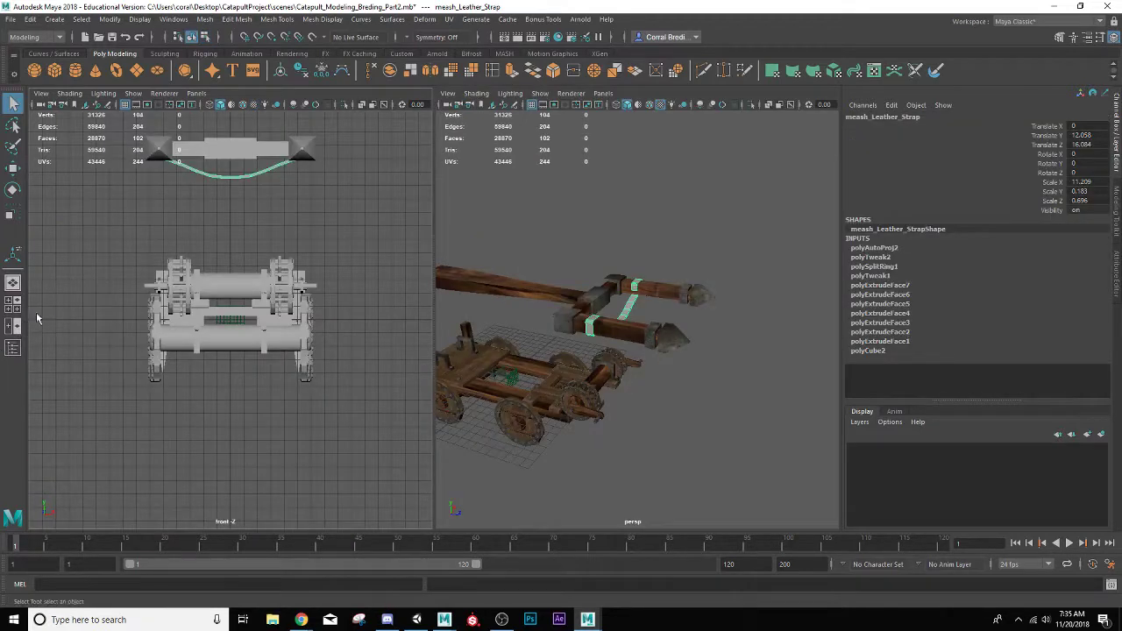
pyautogui.click(196, 93)
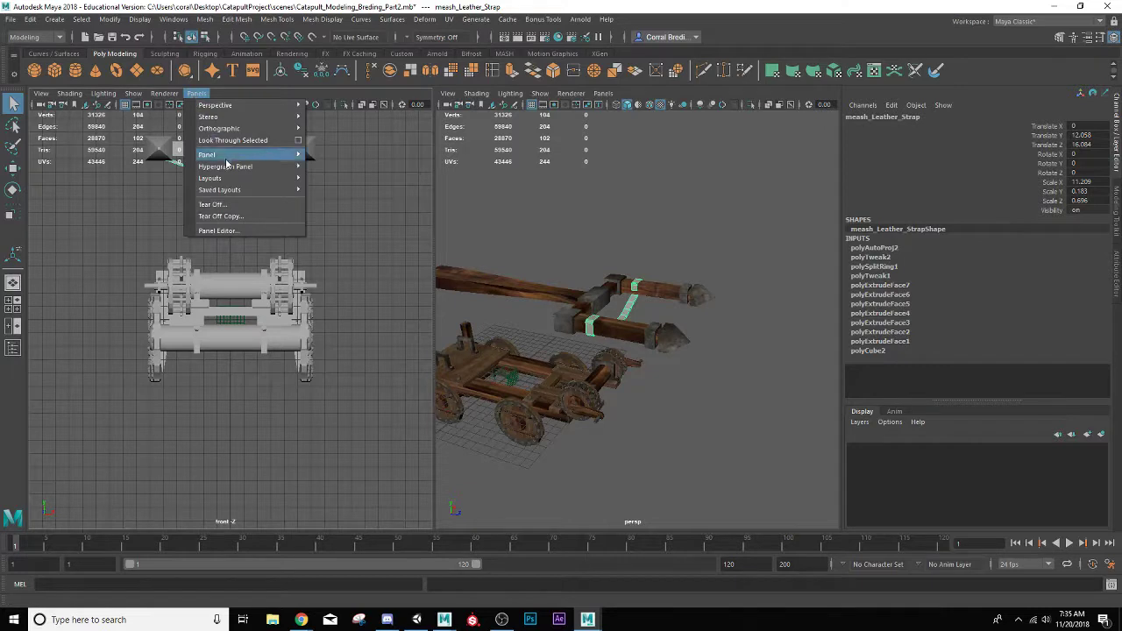
pyautogui.moveTo(224, 157)
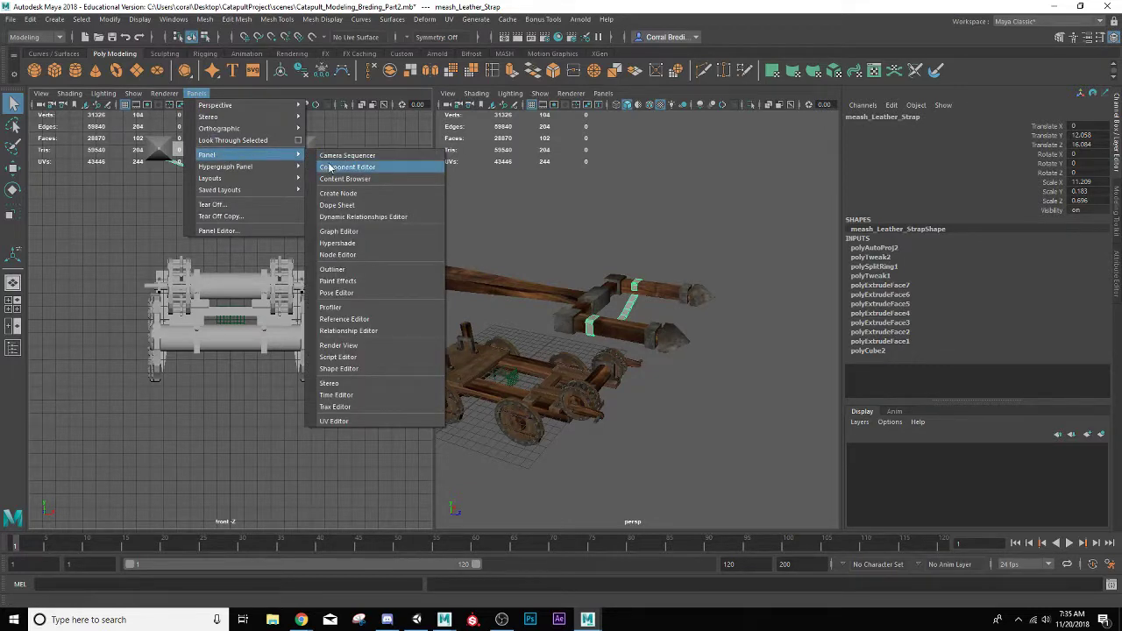
pyautogui.click(342, 421)
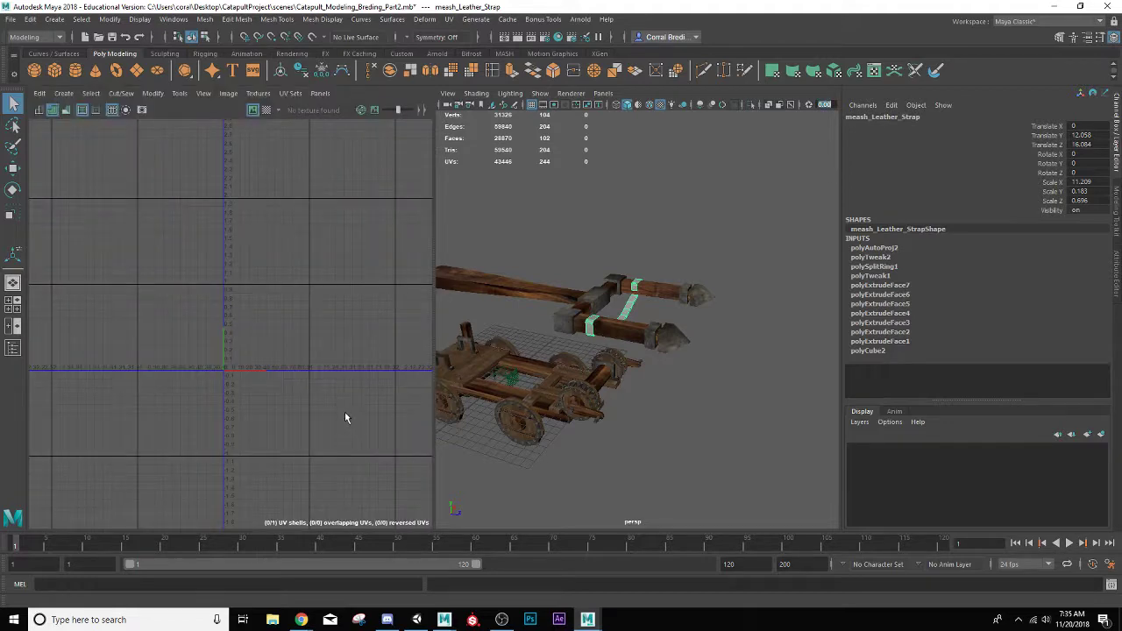
pyautogui.click(624, 312)
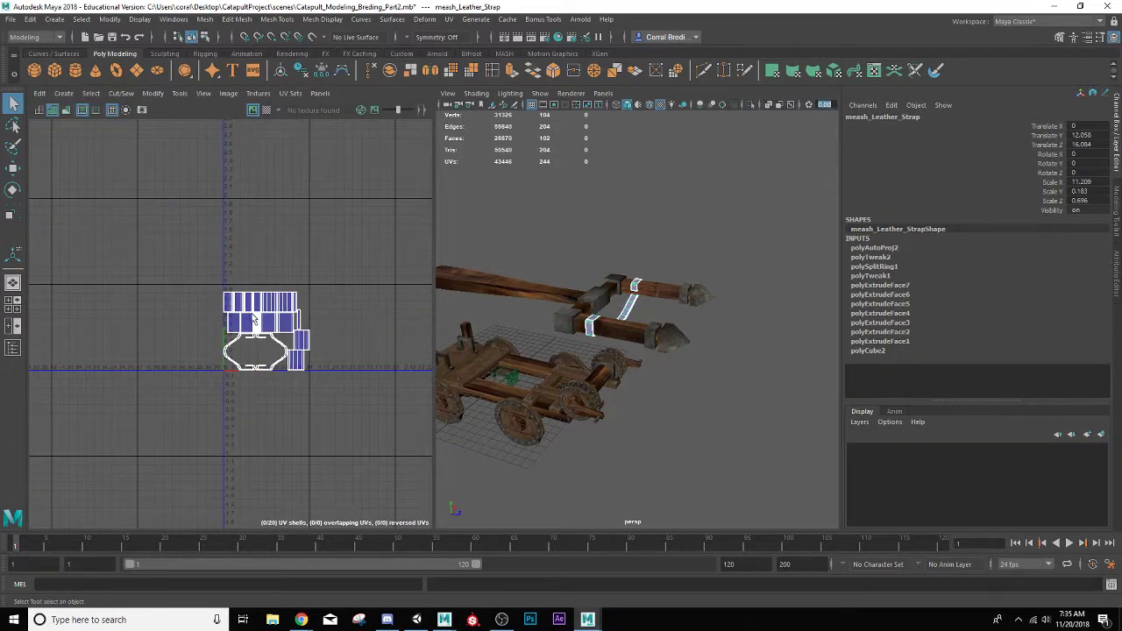
pyautogui.scroll(10, 236, 323)
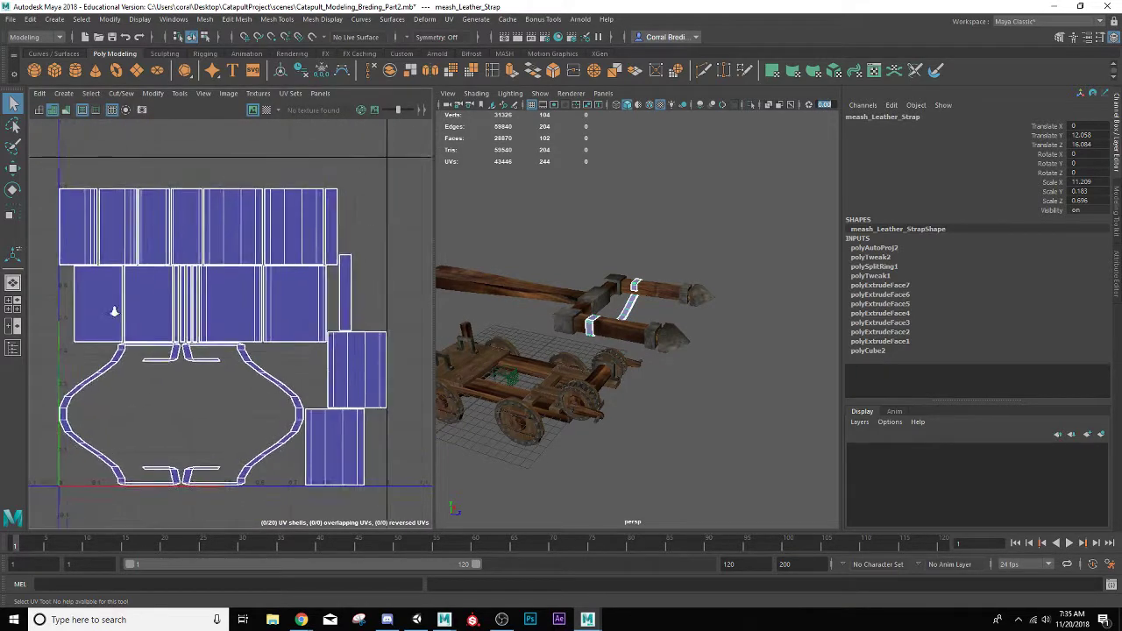
# - Select all of the strap's UV shells except the two curved side shells and move them outside the 0–1 UV square
pyautogui.scroll(-3, 114, 311)
pyautogui.moveTo(153, 326); pyautogui.dragTo(105, 306, button='right')
pyautogui.scroll(-2, 103, 306)
pyautogui.moveTo(70, 224); pyautogui.dragTo(300, 420)
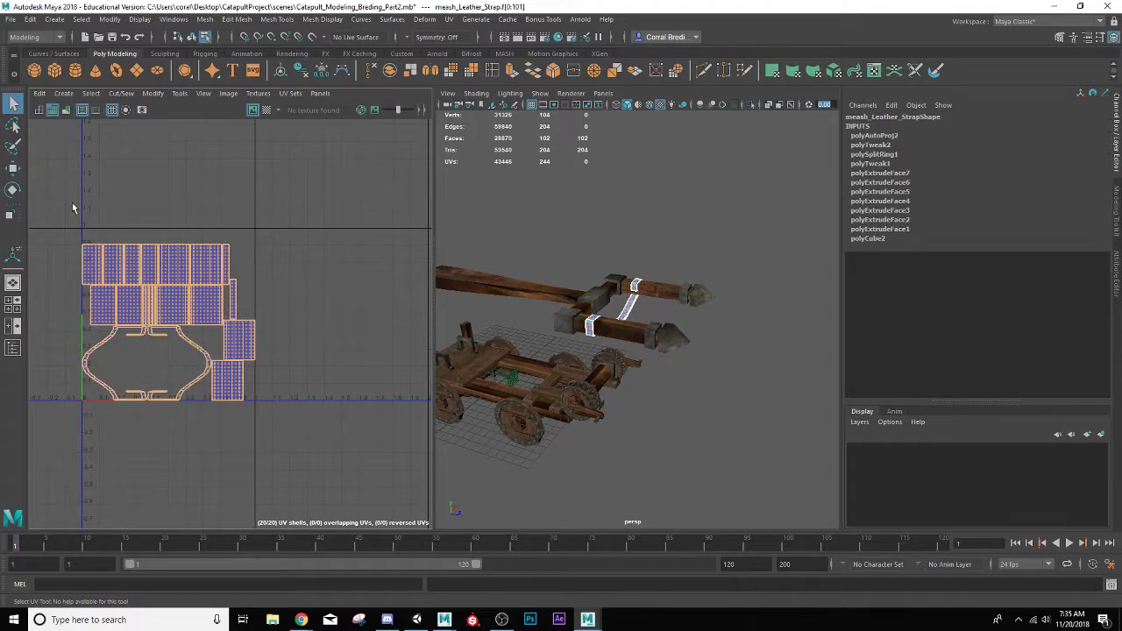
pyautogui.moveTo(73, 205); pyautogui.dragTo(243, 308)
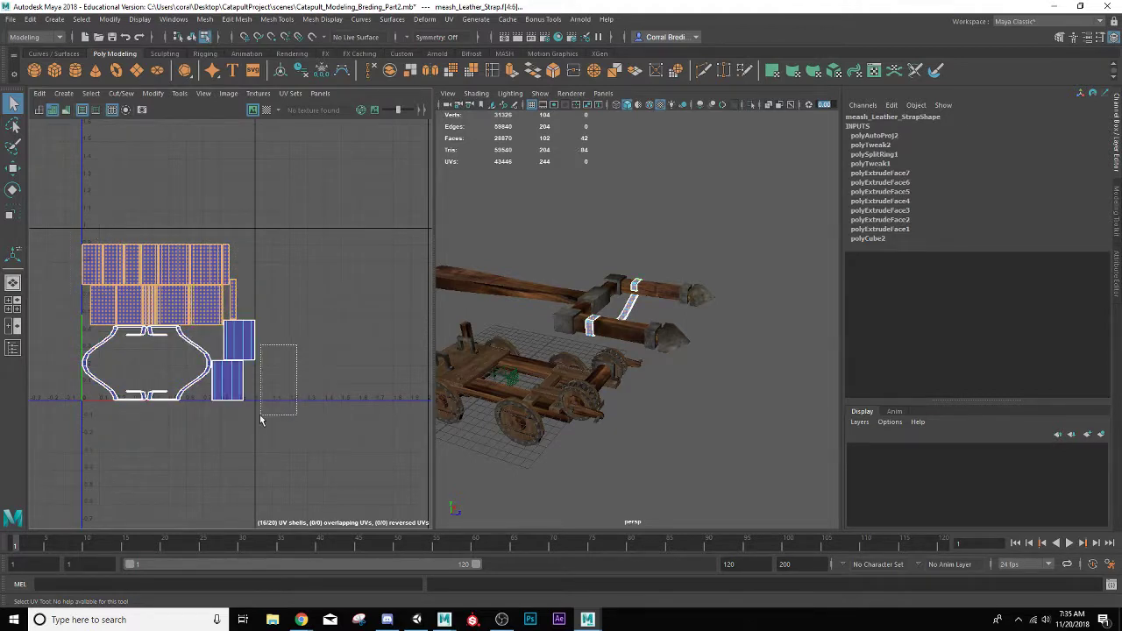
pyautogui.keyDown('shift'); pyautogui.moveTo(260, 419); pyautogui.dragTo(225, 444); pyautogui.keyUp('shift')
pyautogui.press('w')
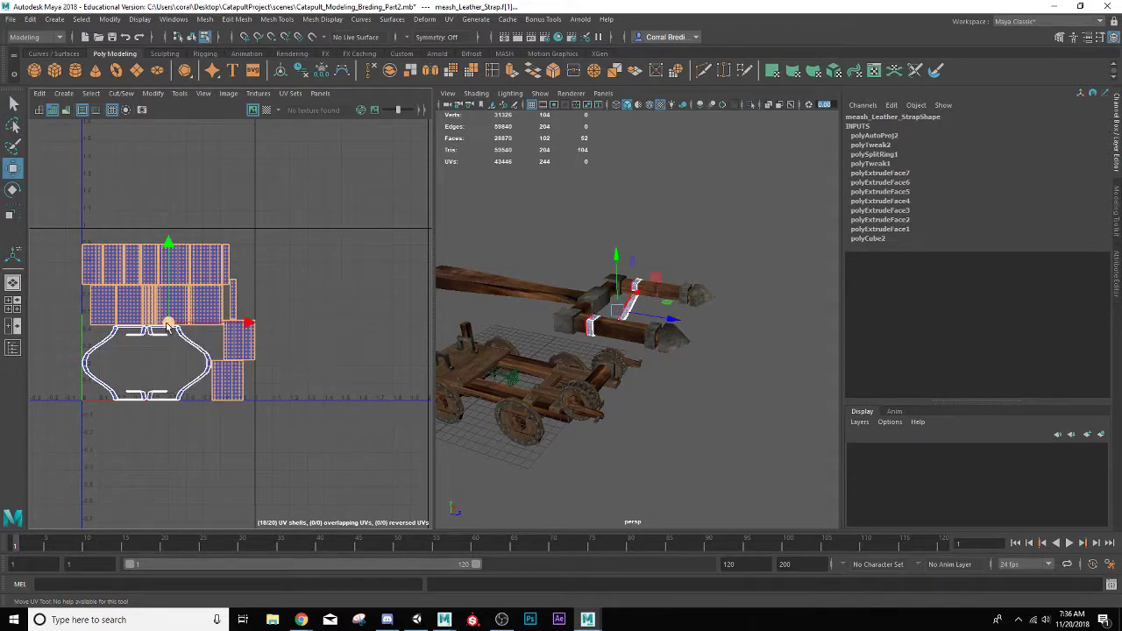
pyautogui.moveTo(141, 331); pyautogui.dragTo(383, 308)
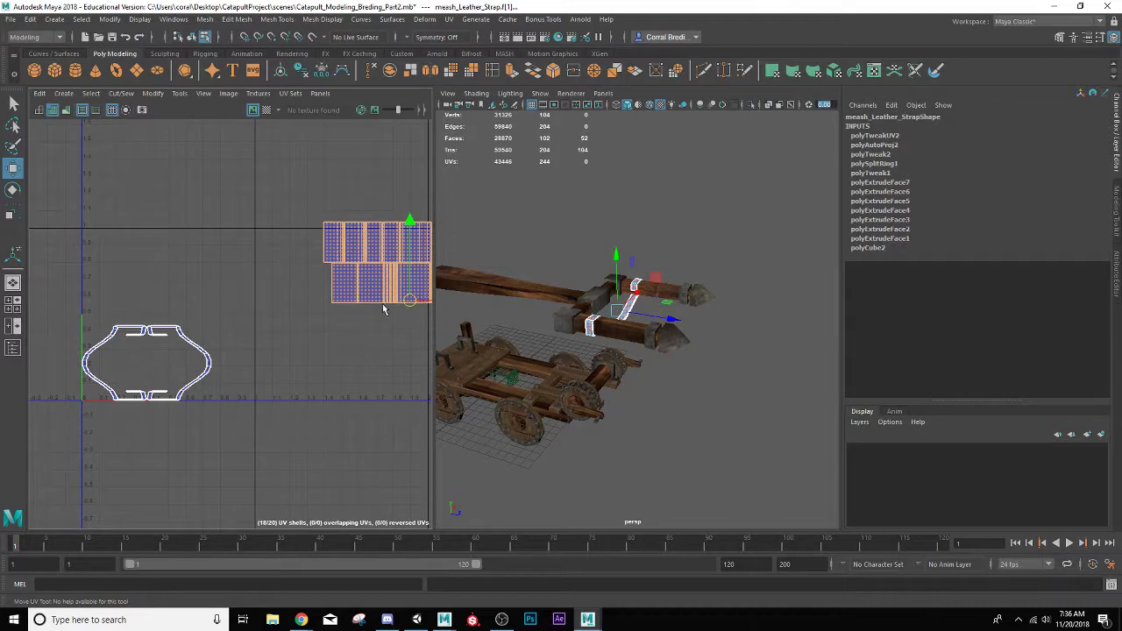
# - Select the two curved side shells and stretch them vertically in UV space
pyautogui.click(127, 331)
pyautogui.press('r')
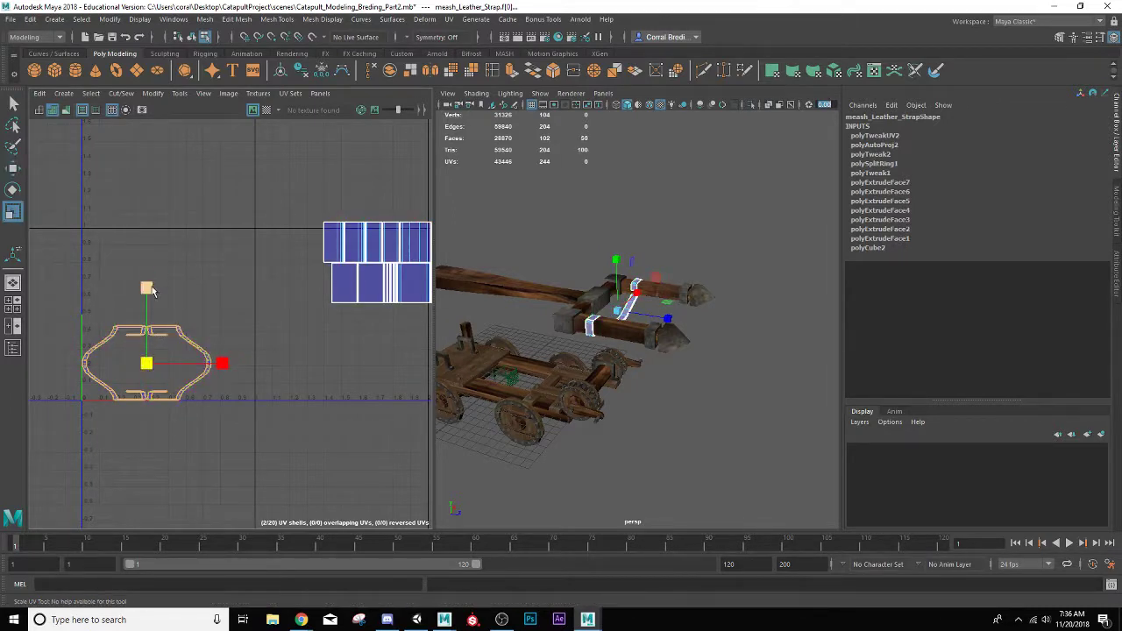
pyautogui.moveTo(149, 288); pyautogui.dragTo(149, 188)
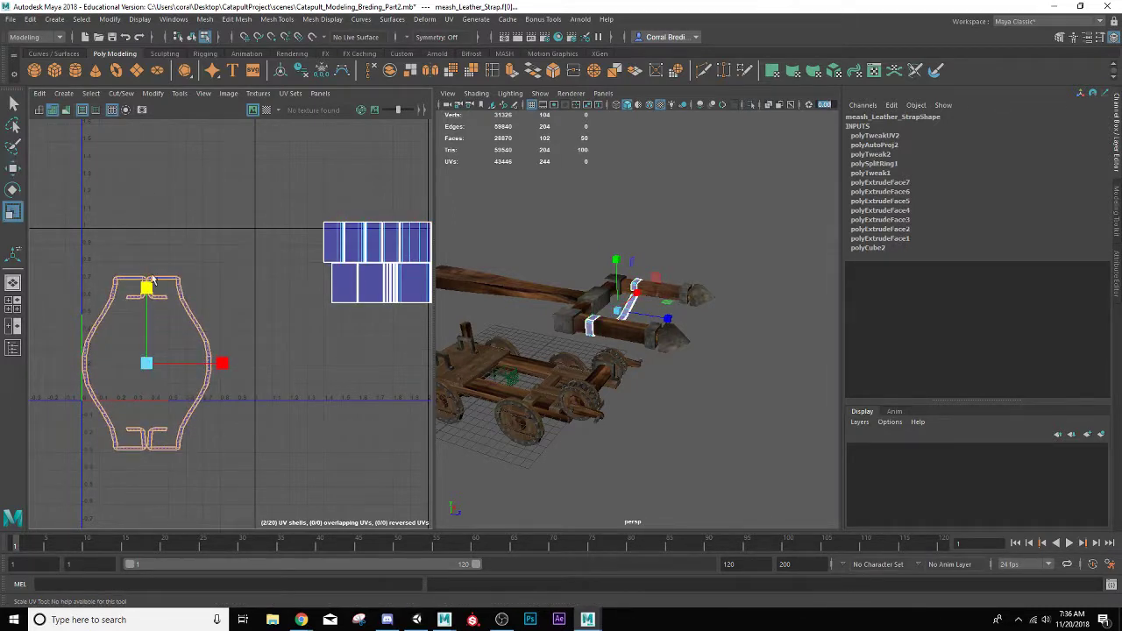
# - Move the two curved side shells up so that they fit inside the 0–1 UV square
pyautogui.press('w')
pyautogui.moveTo(147, 363); pyautogui.dragTo(143, 317)
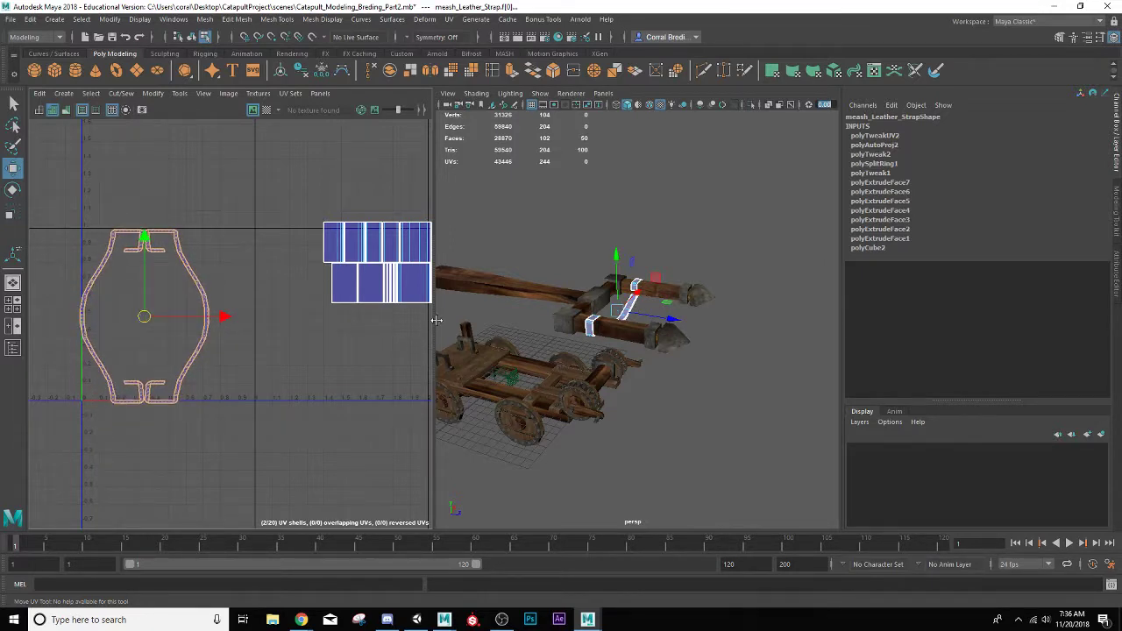
# - Move and sew the seam edge of the first rectangular shell in the lower row of strap shells
pyautogui.keyDown('alt'); pyautogui.moveTo(324, 313); pyautogui.dragTo(188, 370, button='middle'); pyautogui.keyUp('alt')
pyautogui.rightClick(202, 352)
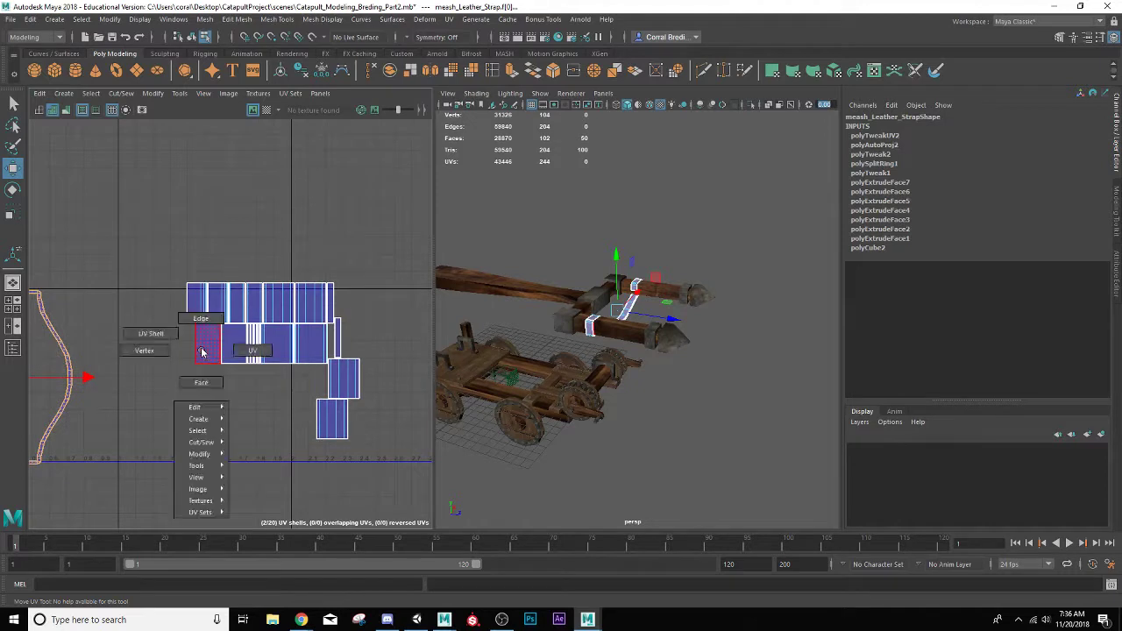
pyautogui.click(201, 339)
pyautogui.moveTo(314, 352); pyautogui.dragTo(189, 350)
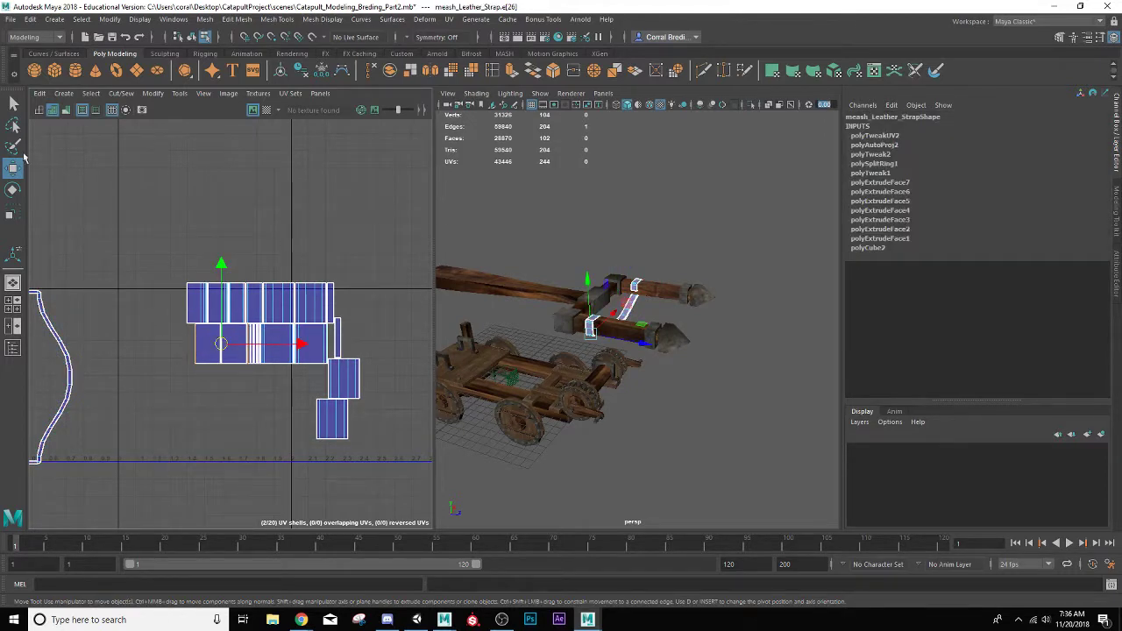
pyautogui.click(121, 93)
pyautogui.click(147, 217)
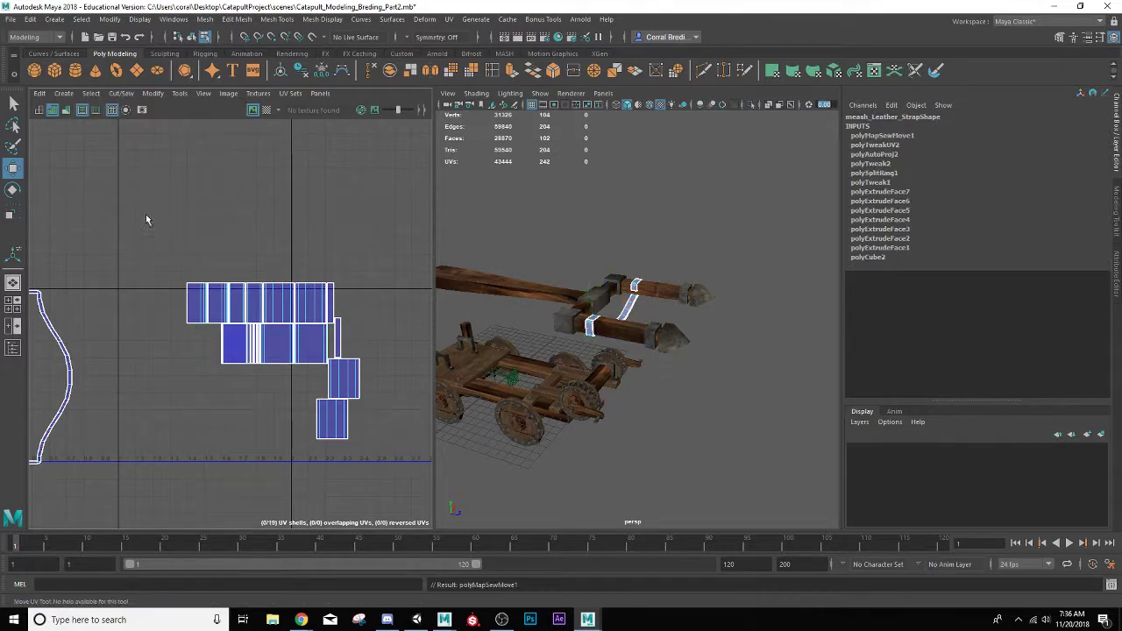
# - Move and sew matching shells one after another onto the left end of the upper strip
pyautogui.click(176, 317)
pyautogui.press('g')
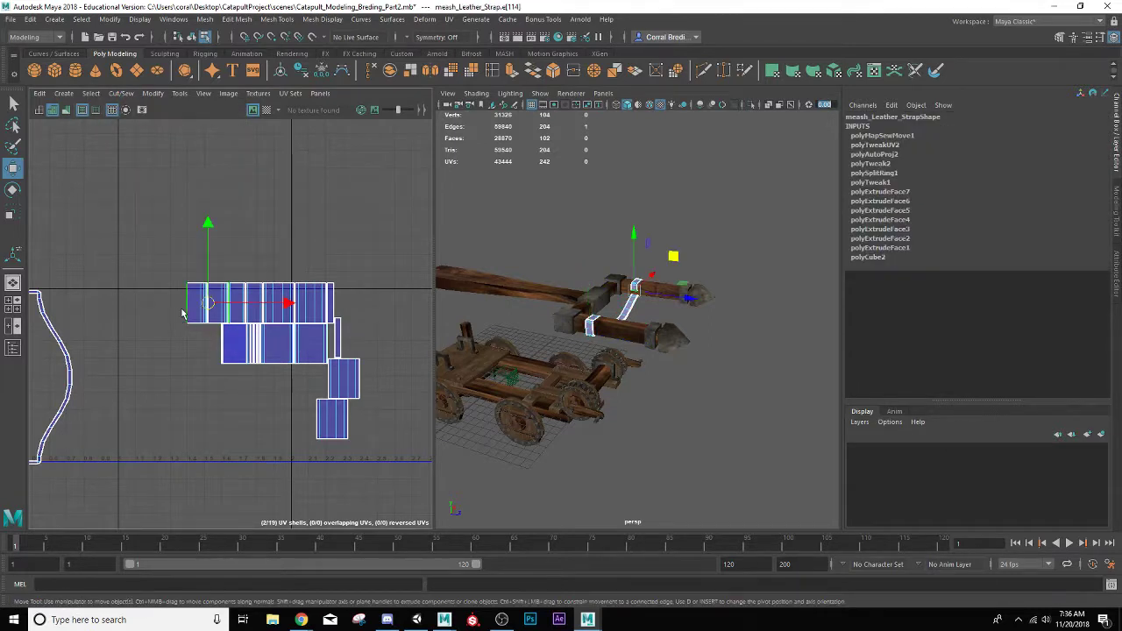
pyautogui.click(163, 318)
pyautogui.press('g')
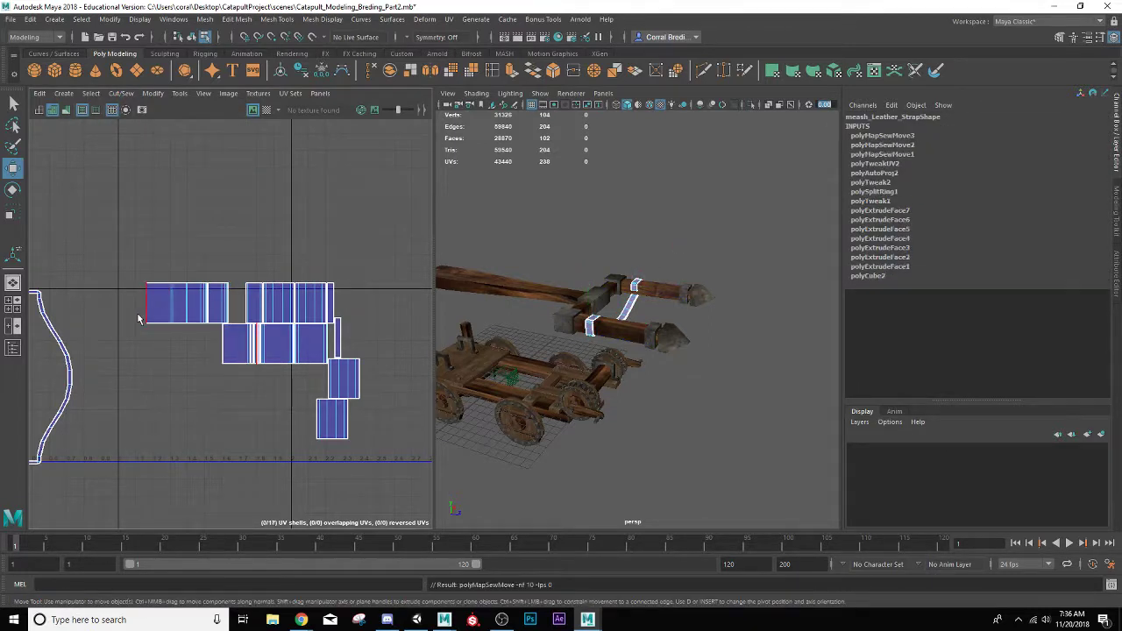
pyautogui.click(137, 317)
pyautogui.press('g')
pyautogui.press('g')
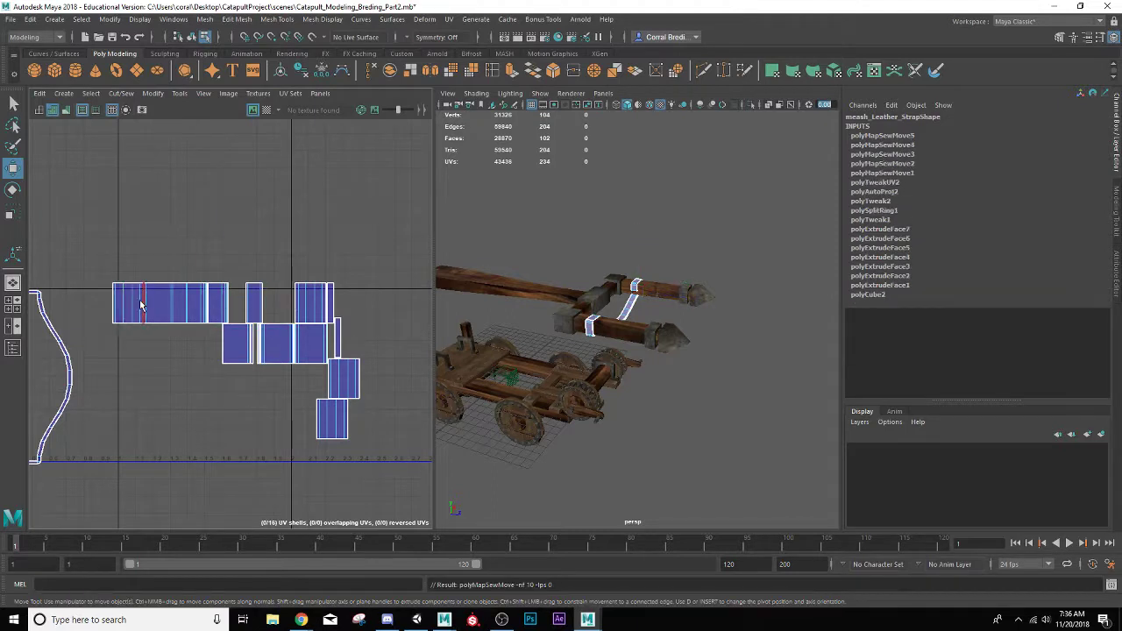
pyautogui.click(107, 307)
pyautogui.press('g')
# - Move and sew further matching shells onto the right end of the upper strip, closing the gaps between its pieces
pyautogui.click(219, 300)
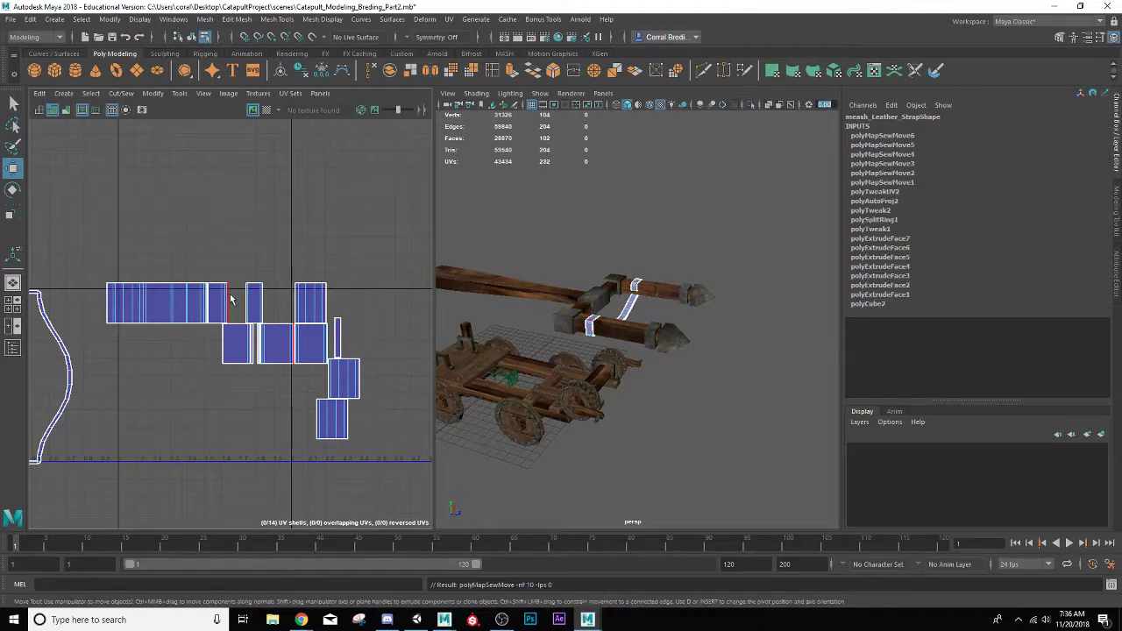
pyautogui.press('g')
pyautogui.press('g')
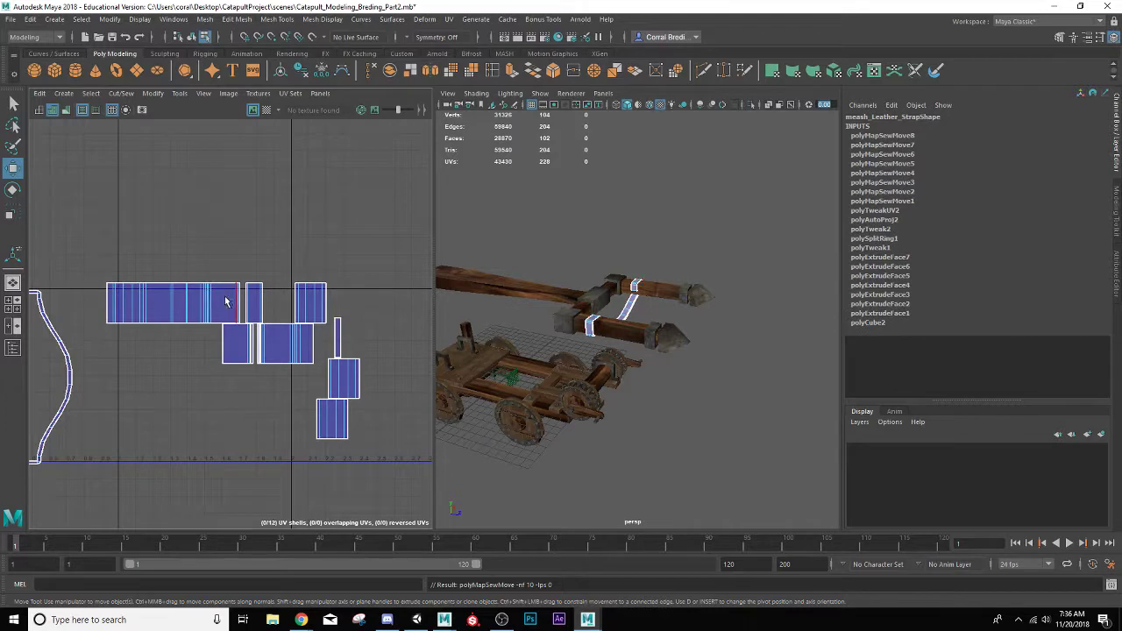
pyautogui.press('g')
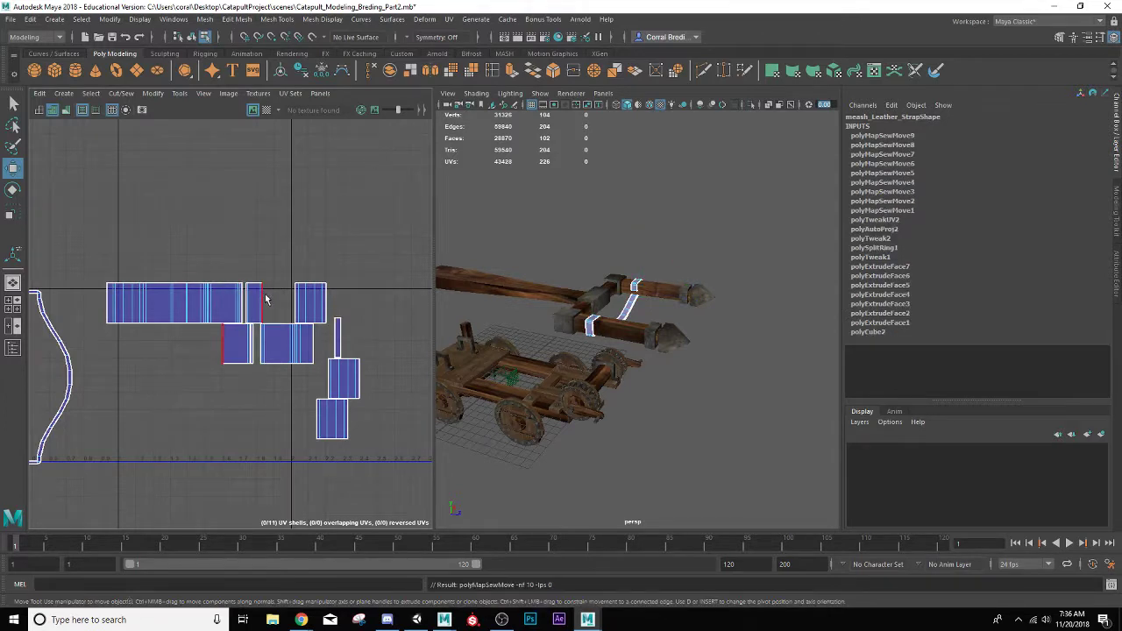
pyautogui.click(264, 300)
pyautogui.press('g')
pyautogui.click(244, 302)
pyautogui.press('g')
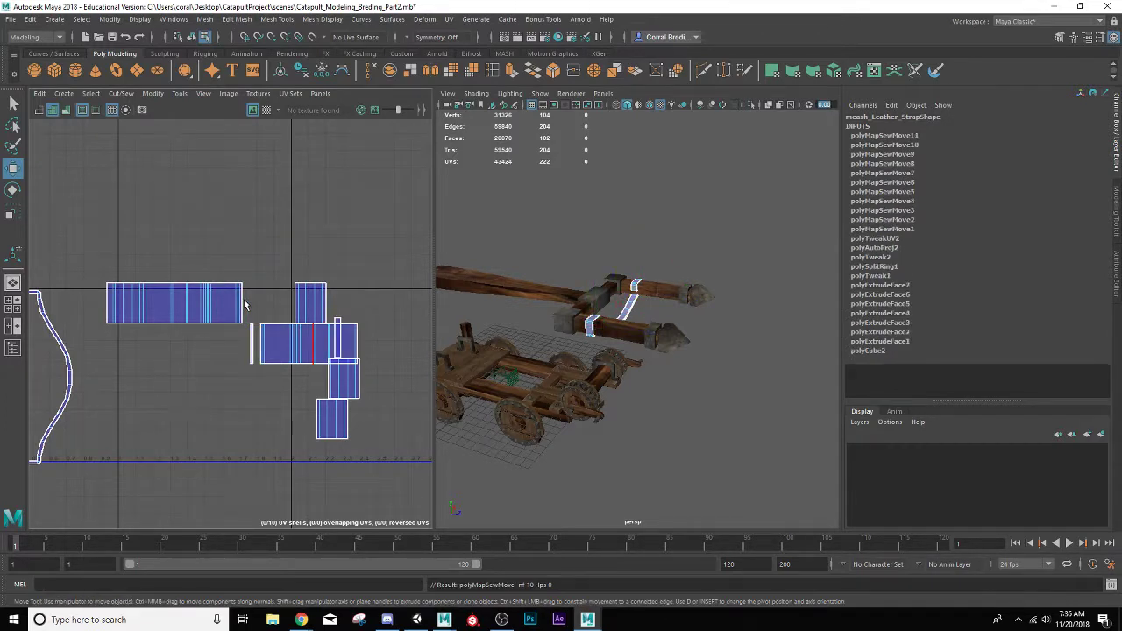
pyautogui.press('g')
pyautogui.click(276, 302)
pyautogui.press('g')
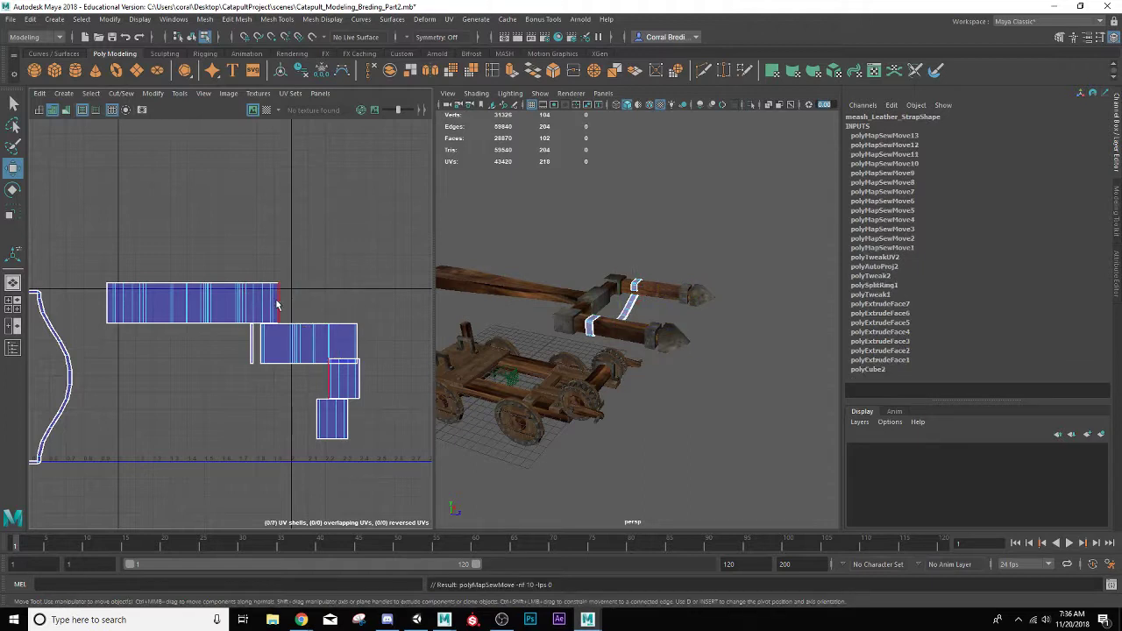
pyautogui.press('g')
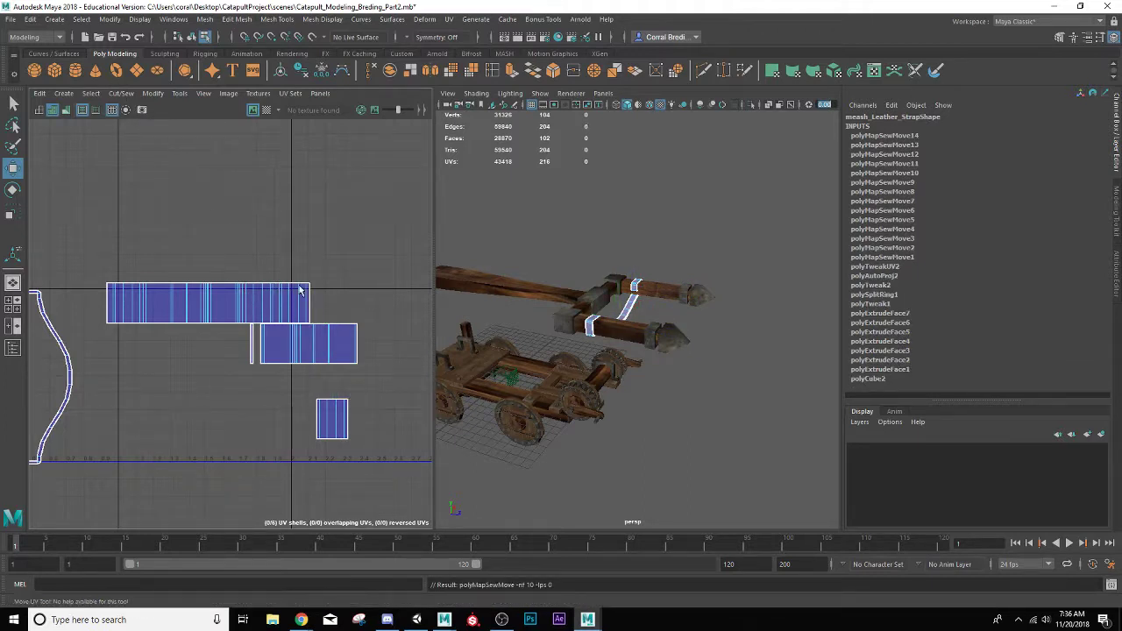
# - Move and sew the remaining rectangular shells onto the right end to form one continuous strap strip
pyautogui.click(123, 94)
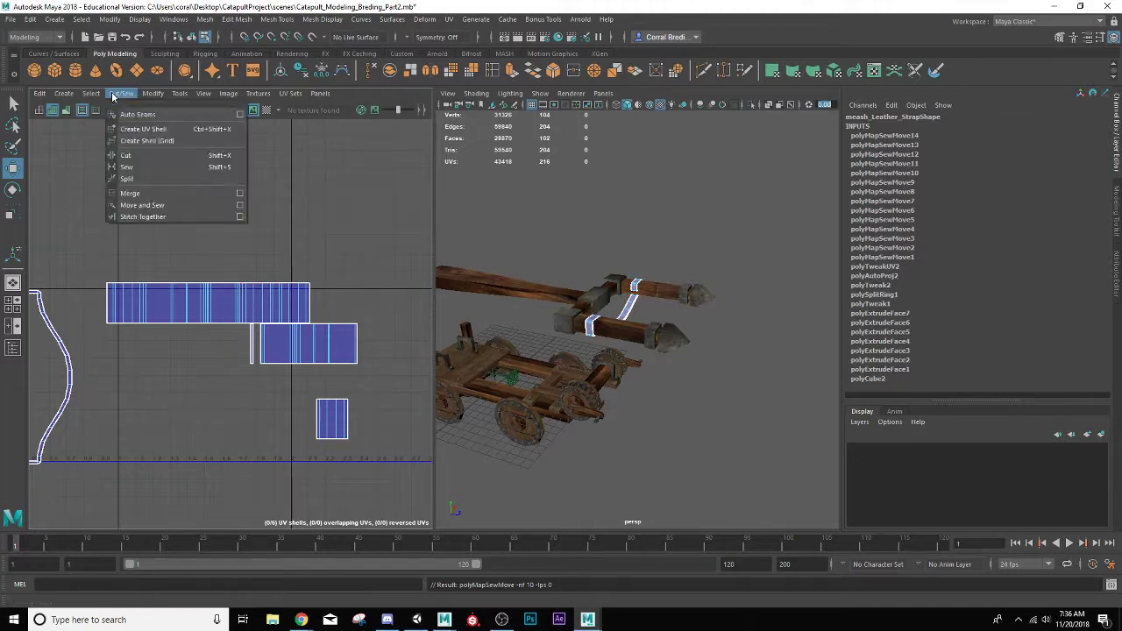
pyautogui.click(123, 93)
pyautogui.click(127, 98)
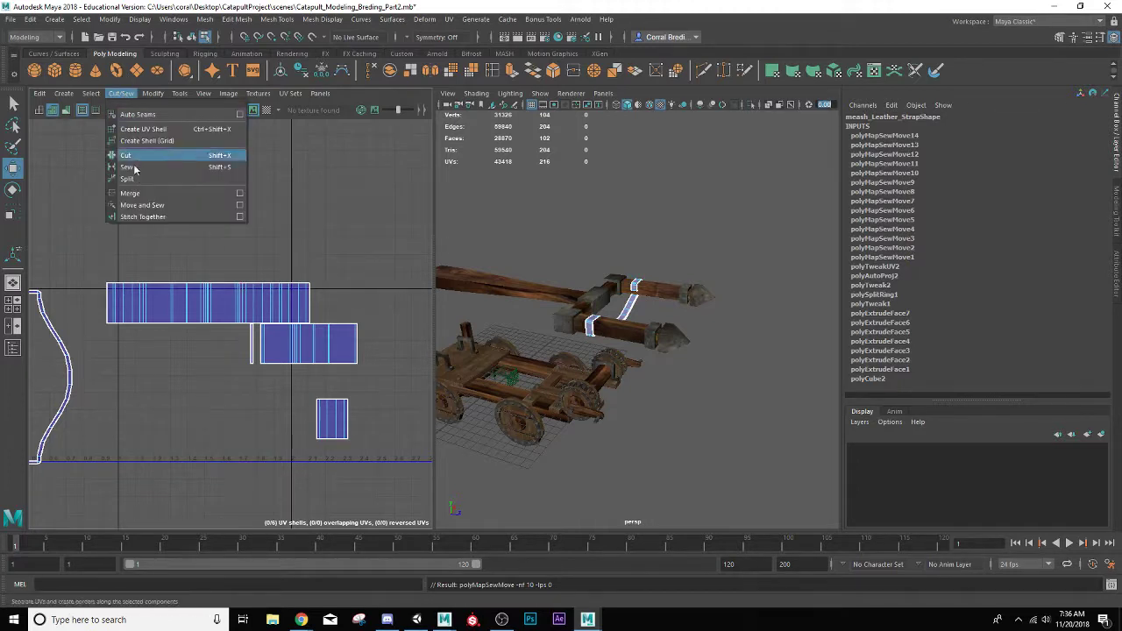
pyautogui.click(310, 306)
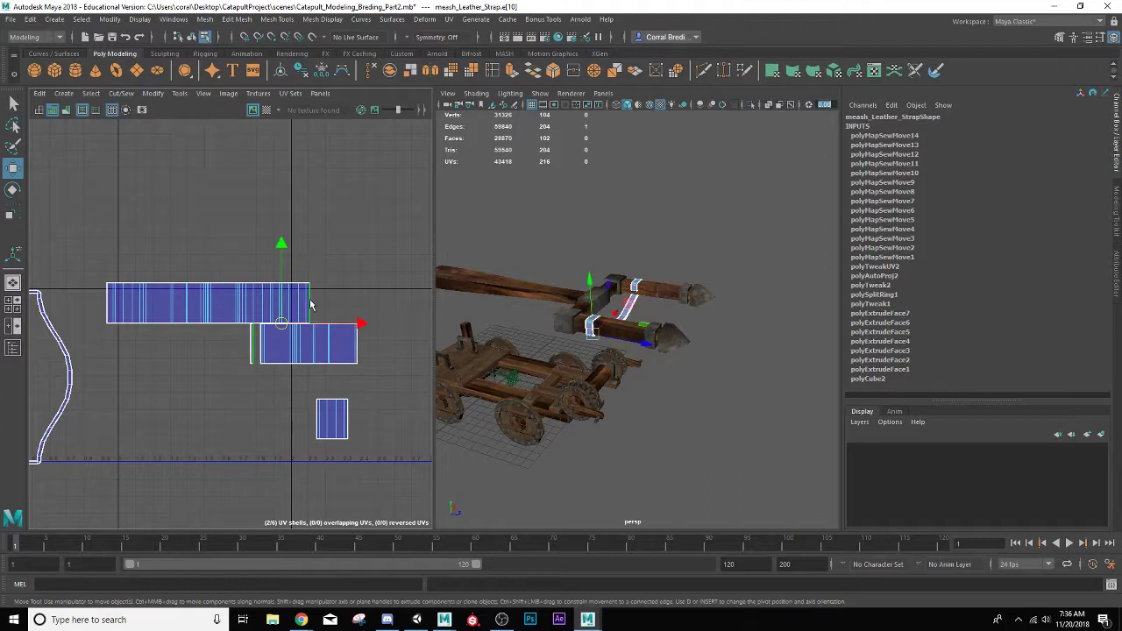
pyautogui.click(317, 306)
pyautogui.press('g')
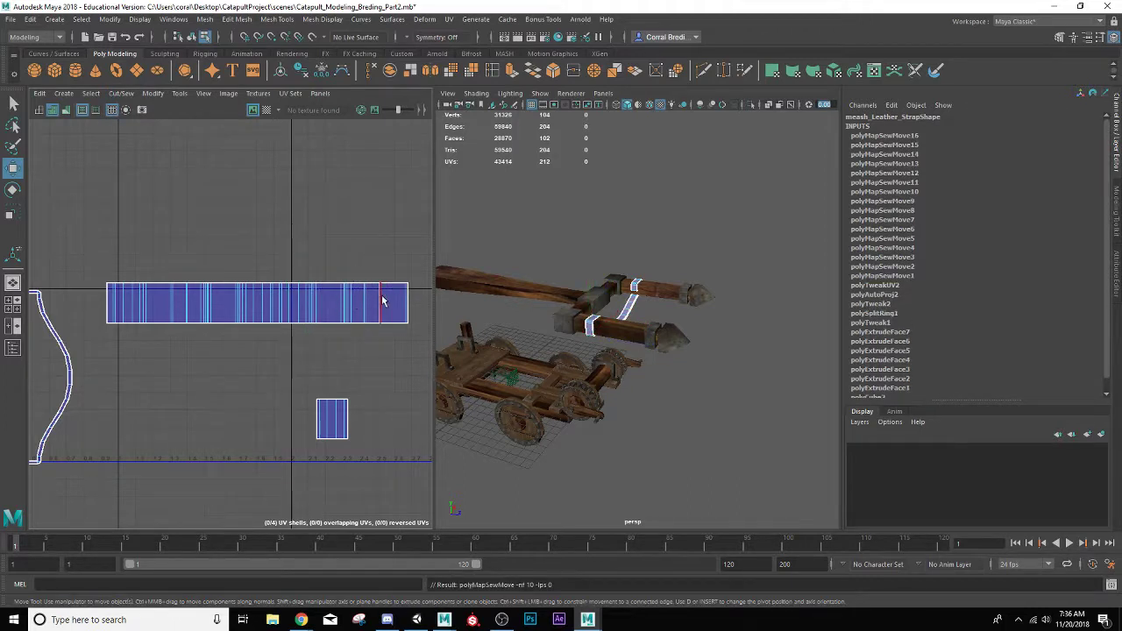
pyautogui.click(415, 297)
pyautogui.press('g')
pyautogui.scroll(-3, 345, 295)
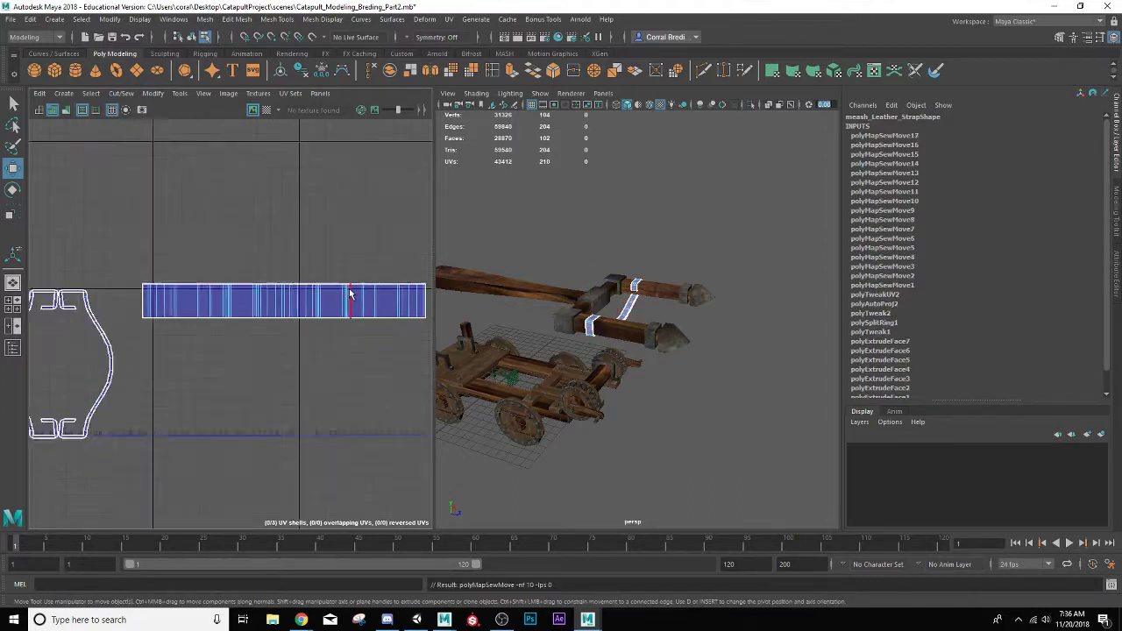
# - Select the long strip shell, move it next to the curved side shells, and rotate it 90° to stand vertically
pyautogui.moveTo(283, 297); pyautogui.dragTo(259, 292, button='right')
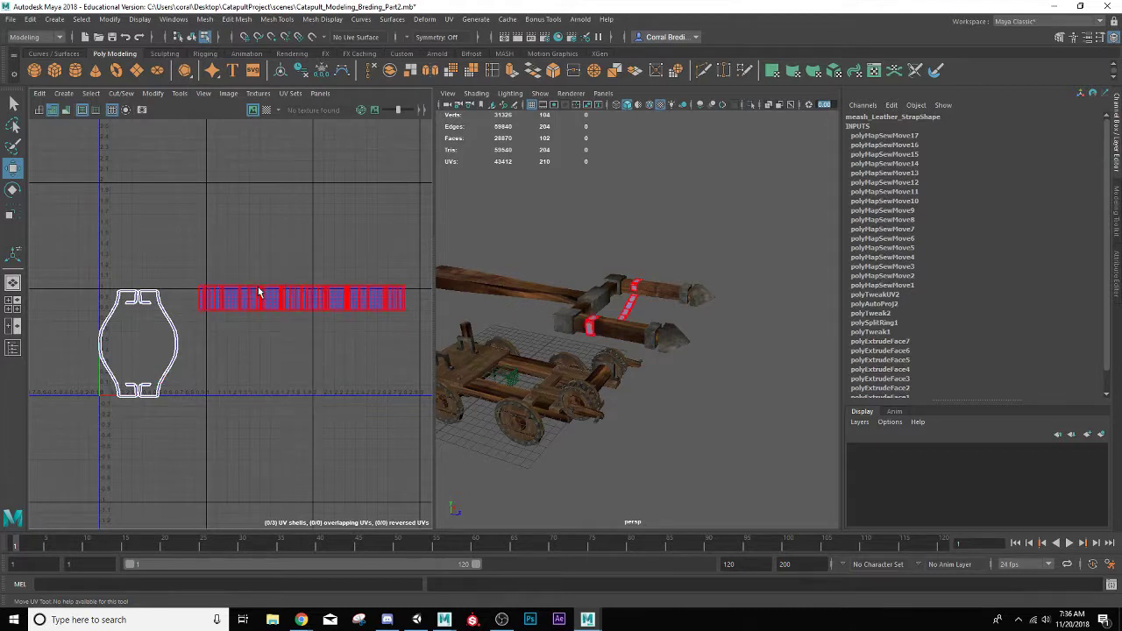
pyautogui.click(260, 293)
pyautogui.moveTo(300, 304); pyautogui.dragTo(190, 347)
pyautogui.press('r')
pyautogui.press('w')
pyautogui.press('e')
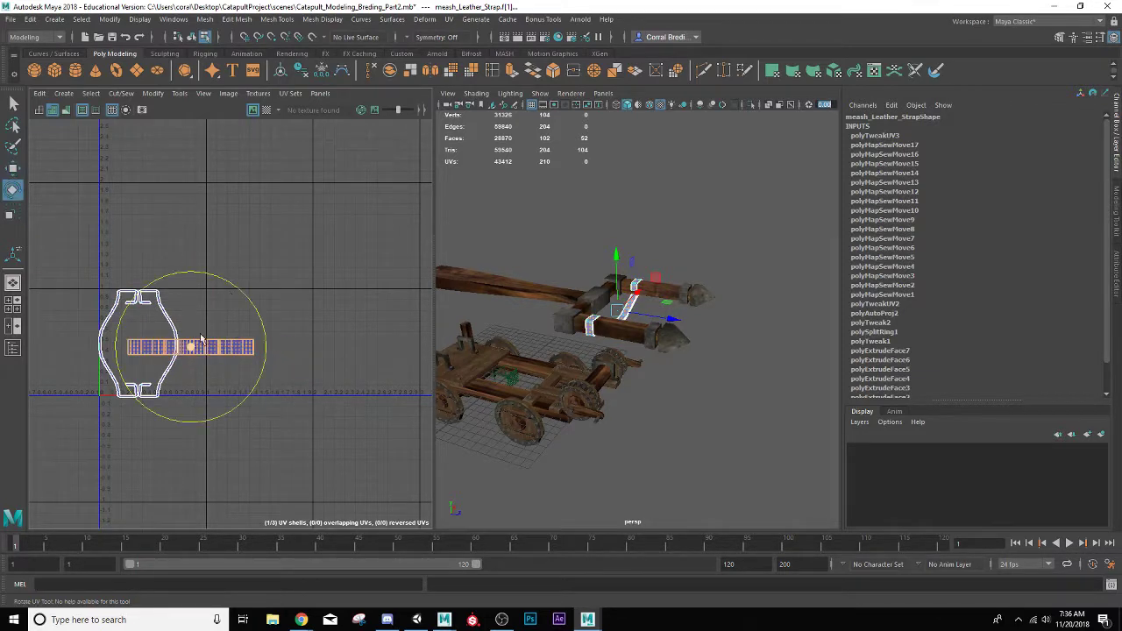
pyautogui.moveTo(236, 296); pyautogui.dragTo(233, 384)
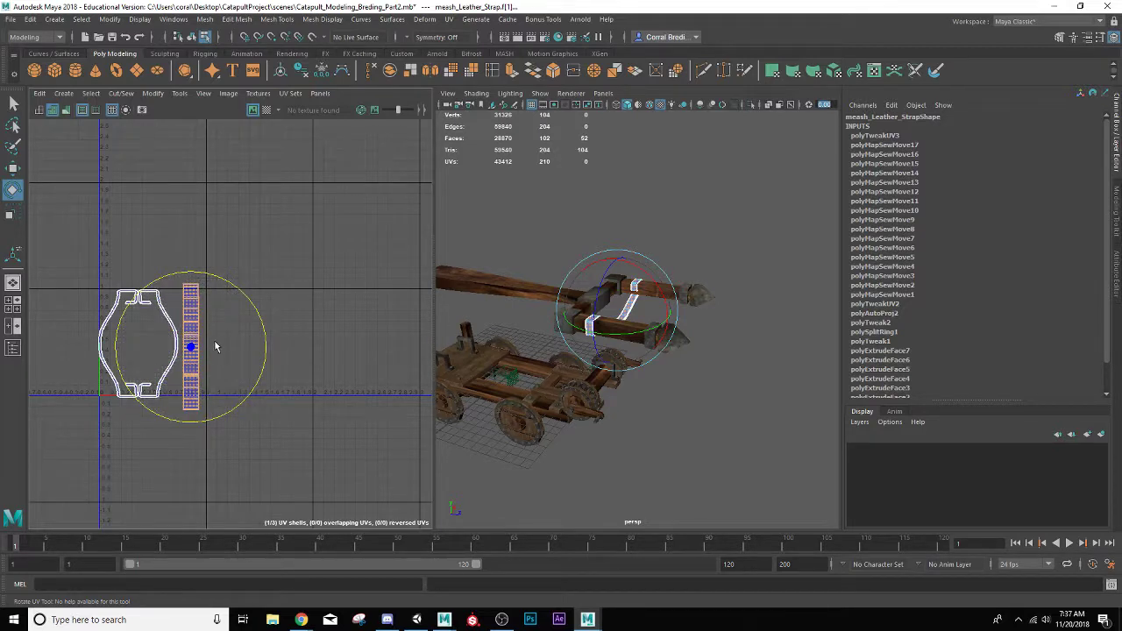
# - Return the strap to object mode and deselect it in the perspective view
pyautogui.scroll(3, 613, 307)
pyautogui.rightClick(626, 284)
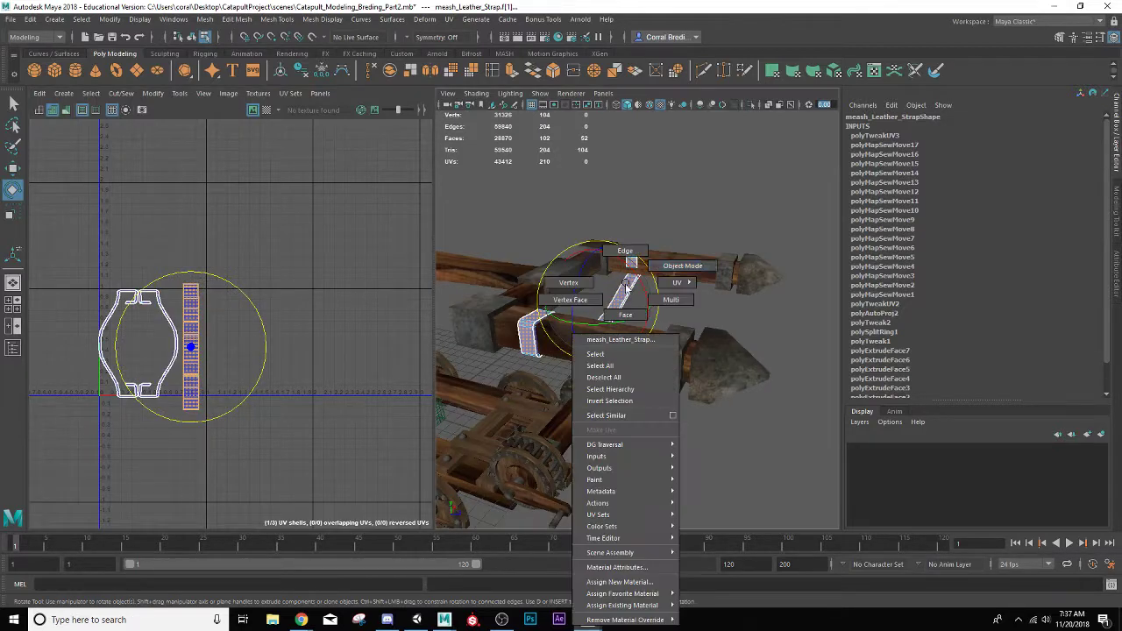
pyautogui.moveTo(627, 285); pyautogui.dragTo(683, 266, button='right')
pyautogui.click(659, 220)
pyautogui.scroll(3, 641, 269)
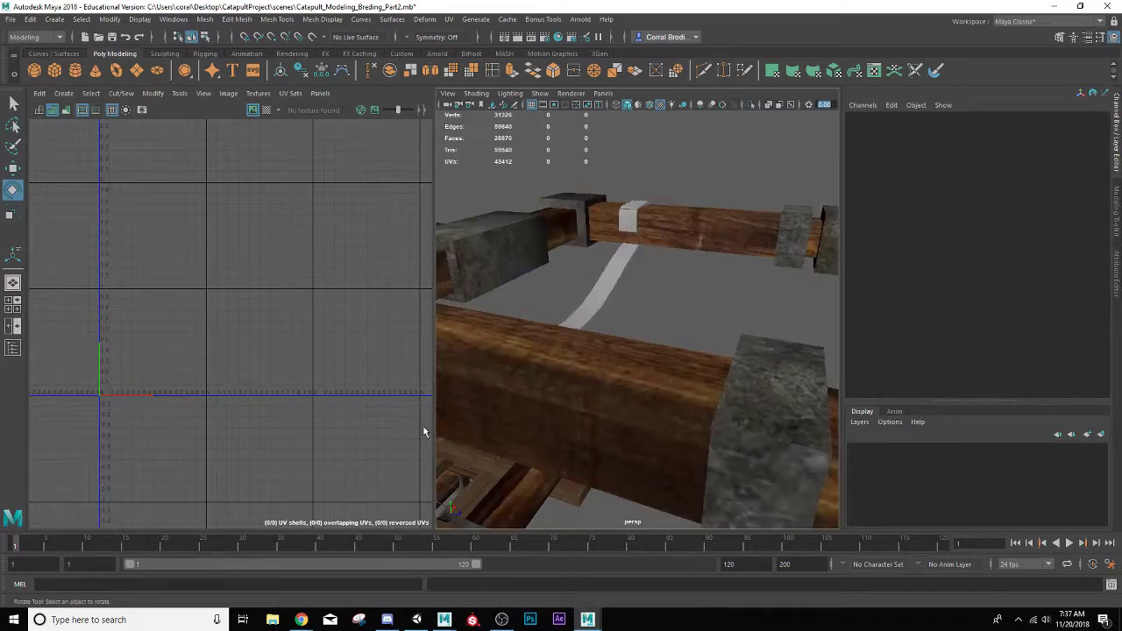
# - Switch to Chrome to view the light brown leather texture image, and return to Maya
pyautogui.click(301, 619)
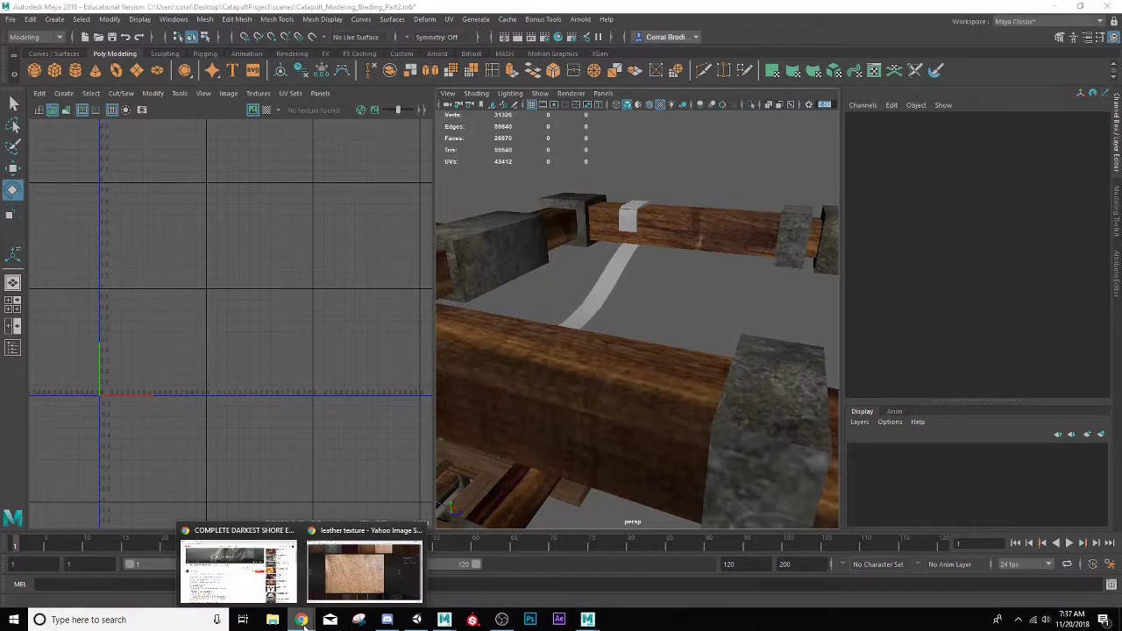
pyautogui.click(363, 575)
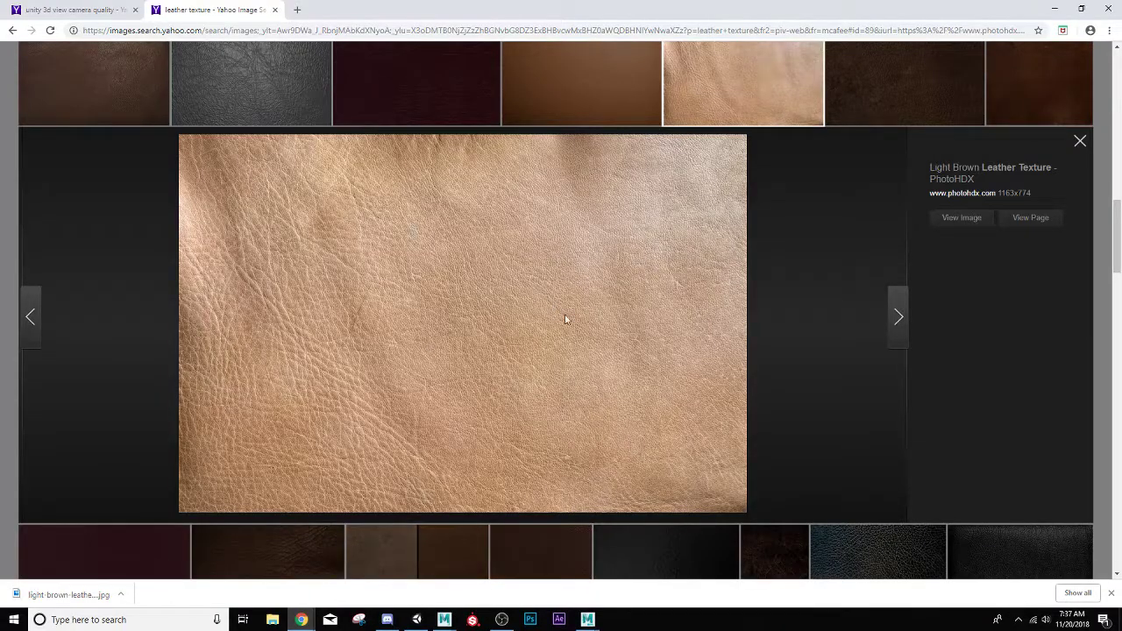
pyautogui.click(1062, 11)
# - Select the leather strap and assign the existing lambert_Leather material to it
pyautogui.click(605, 277)
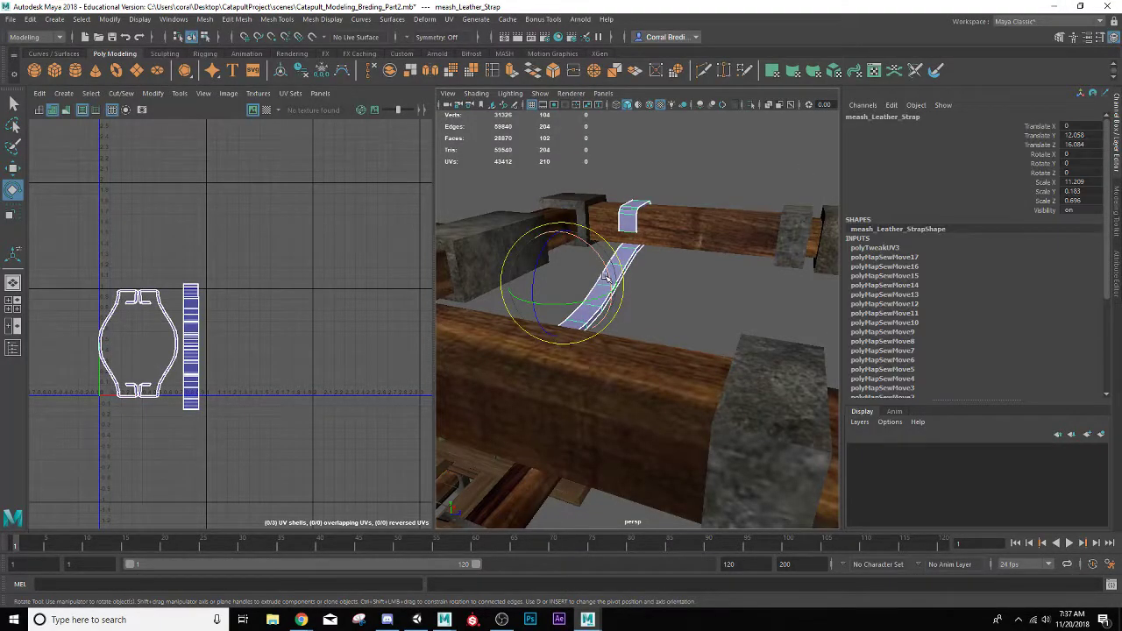
pyautogui.scroll(-4, 605, 277)
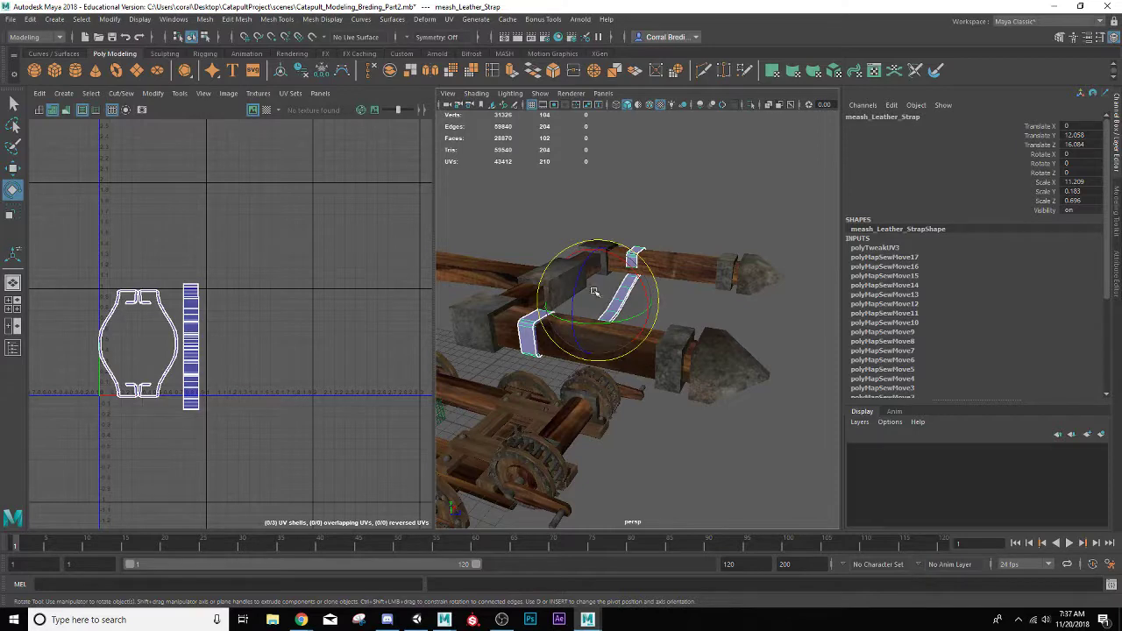
pyautogui.keyDown('alt'); pyautogui.moveTo(593, 292); pyautogui.dragTo(620, 309); pyautogui.keyUp('alt')
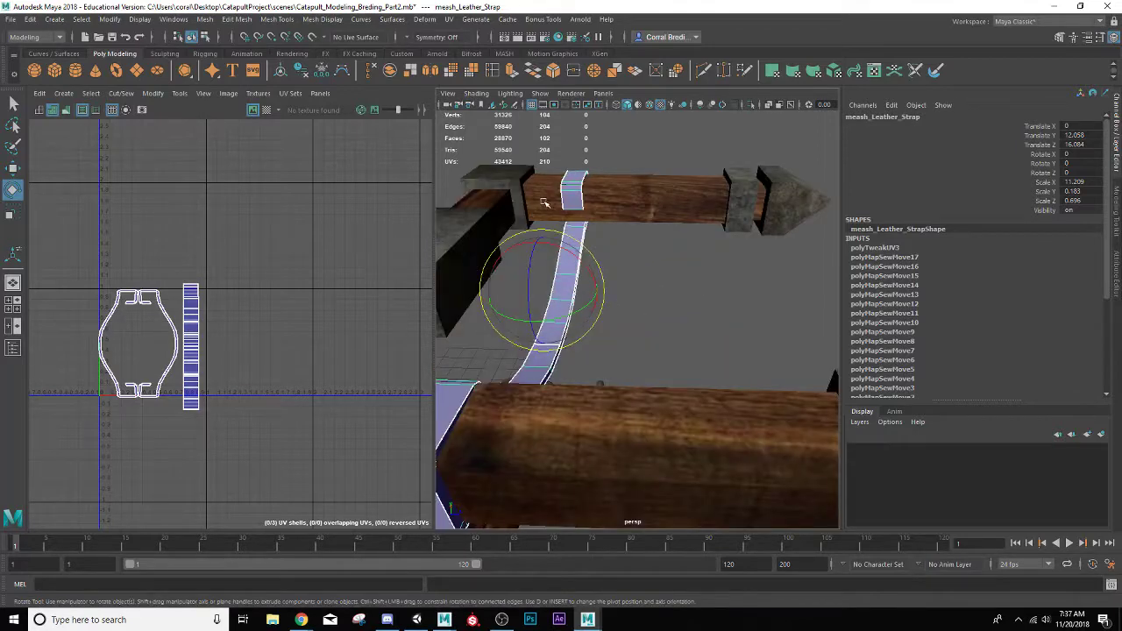
pyautogui.keyDown('alt'); pyautogui.moveTo(569, 183); pyautogui.dragTo(580, 185); pyautogui.keyUp('alt')
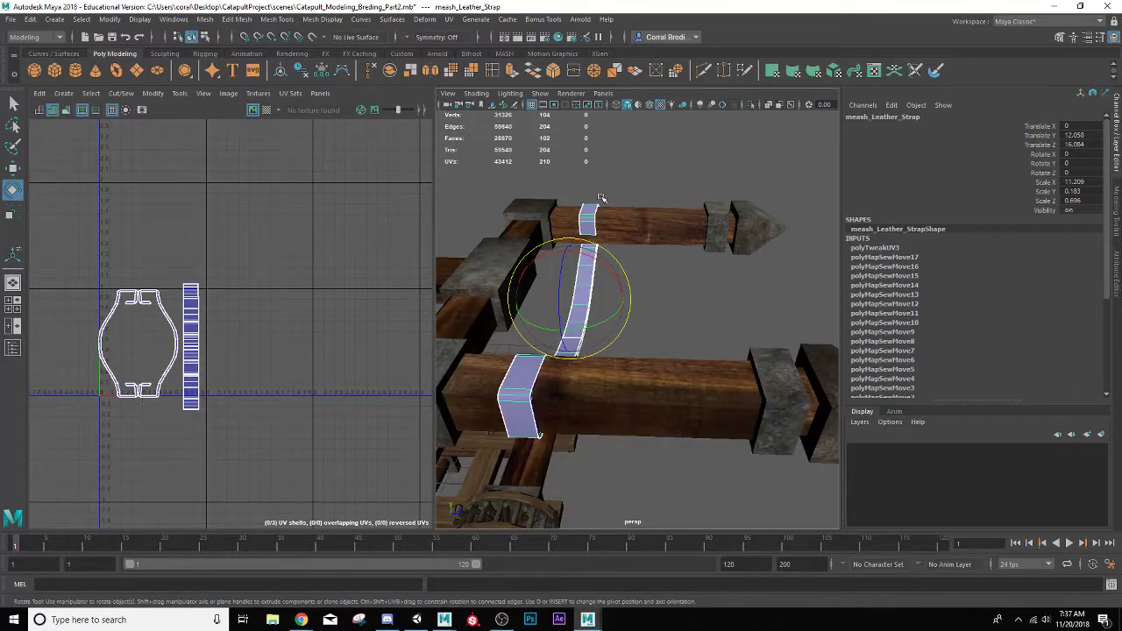
pyautogui.moveTo(597, 181); pyautogui.dragTo(676, 536, button='right')
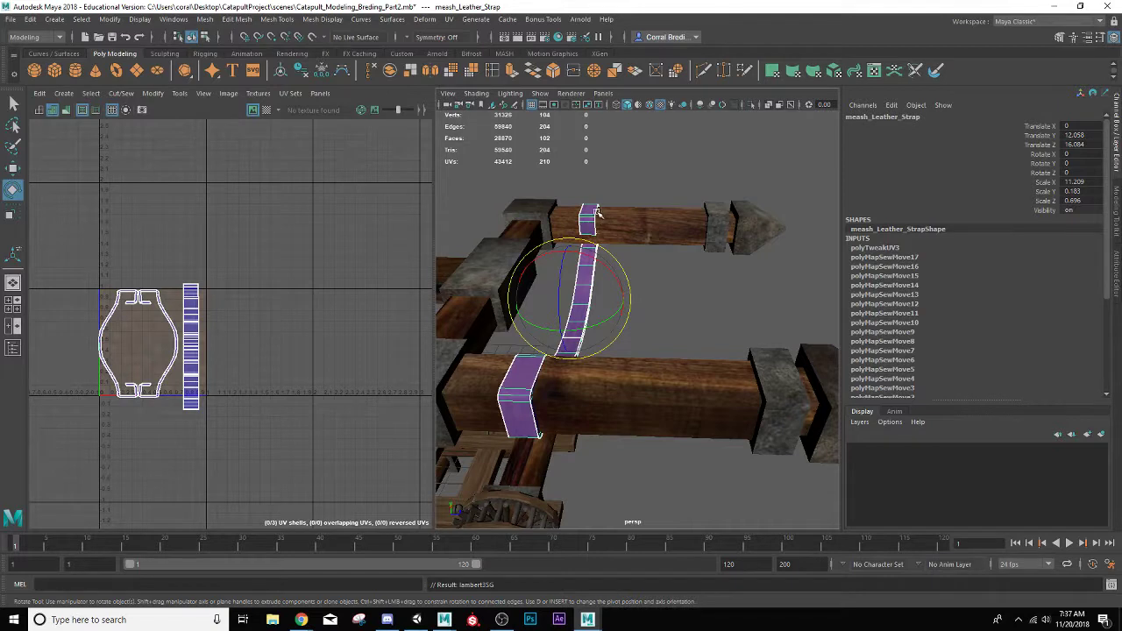
# - Examine the lambert_Leather material's attributes and the texture connected to its color
pyautogui.moveTo(596, 212); pyautogui.dragTo(594, 208, button='right')
pyautogui.click(1115, 276)
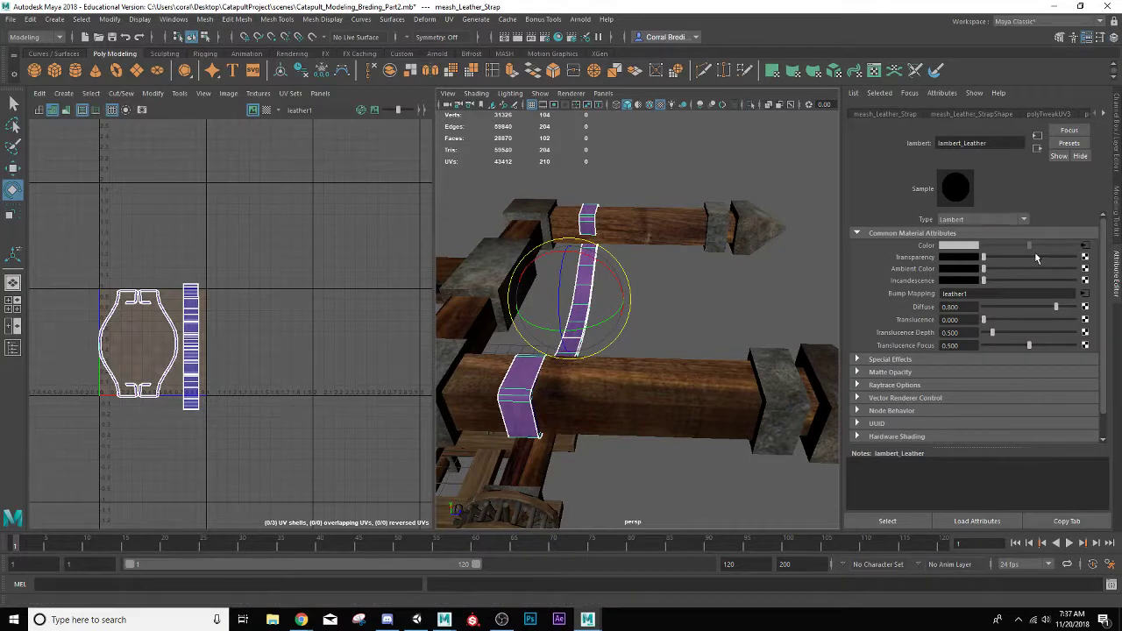
pyautogui.click(1084, 247)
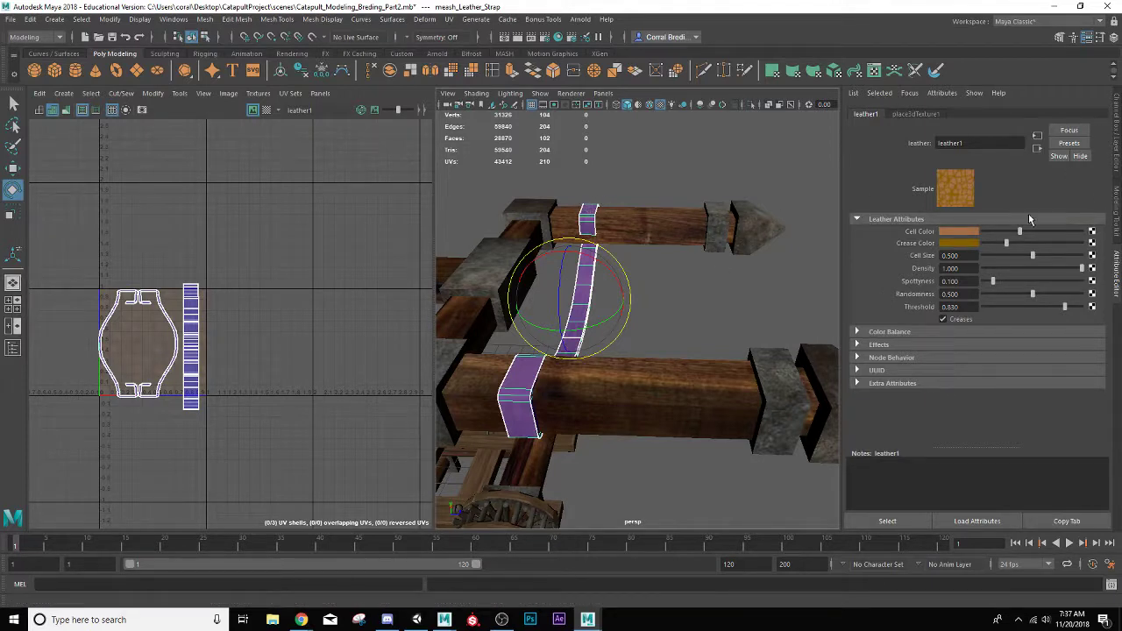
pyautogui.click(1116, 169)
# - Delete the strap's construction history and assign a new Lambert material to it
pyautogui.rightClick(594, 215)
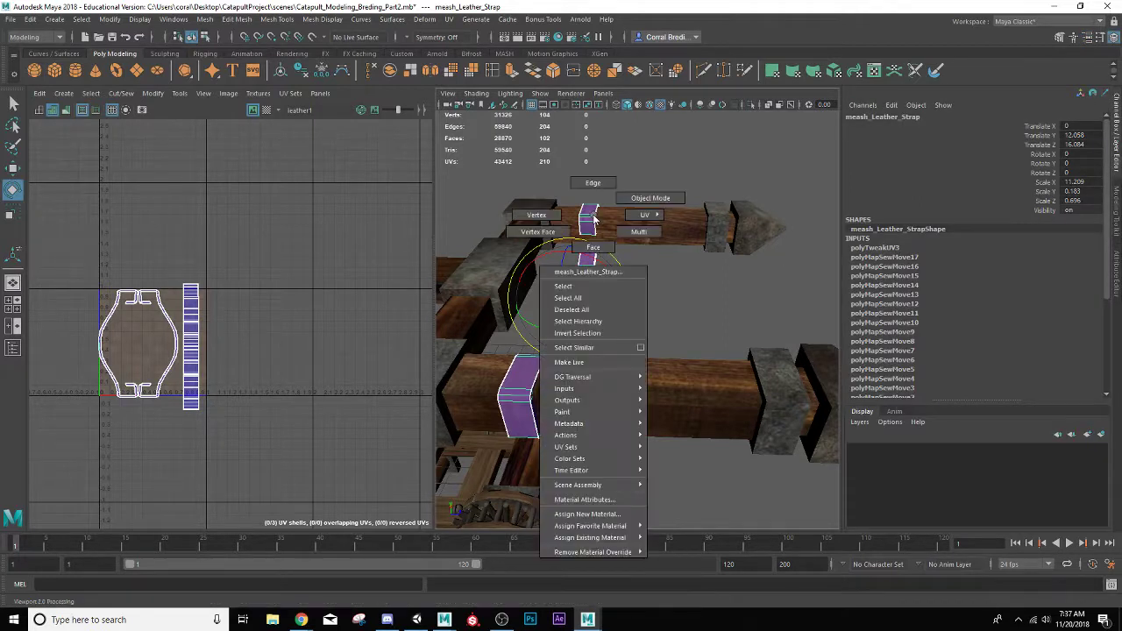
pyautogui.click(621, 204)
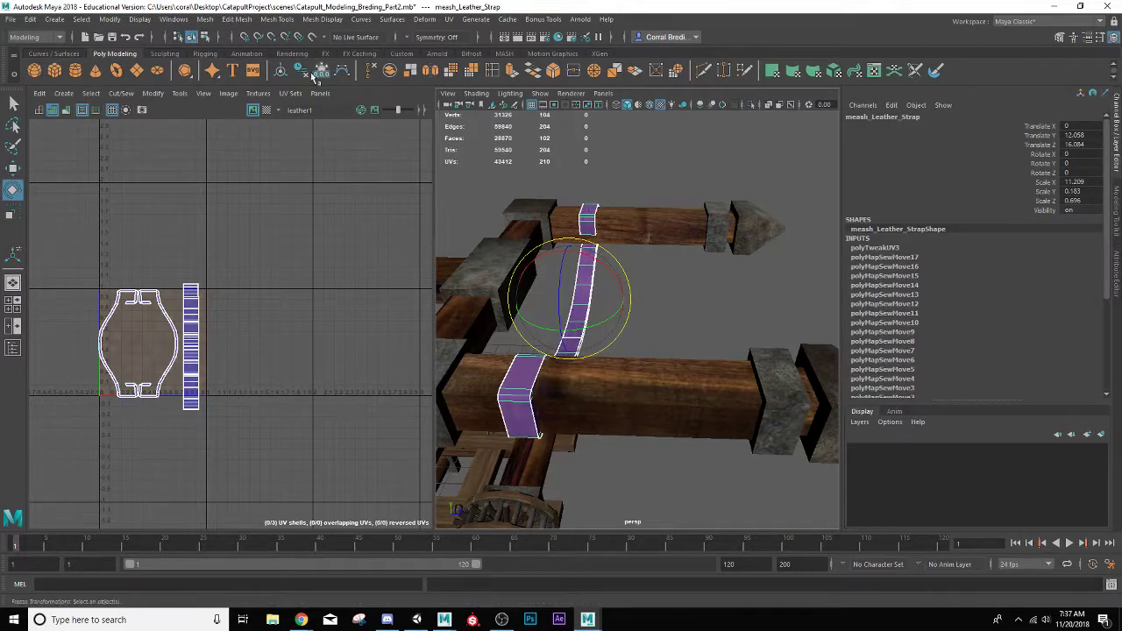
pyautogui.hotkey('alt', 'shift', 'd')
pyautogui.moveTo(589, 211); pyautogui.dragTo(664, 533, button='right')
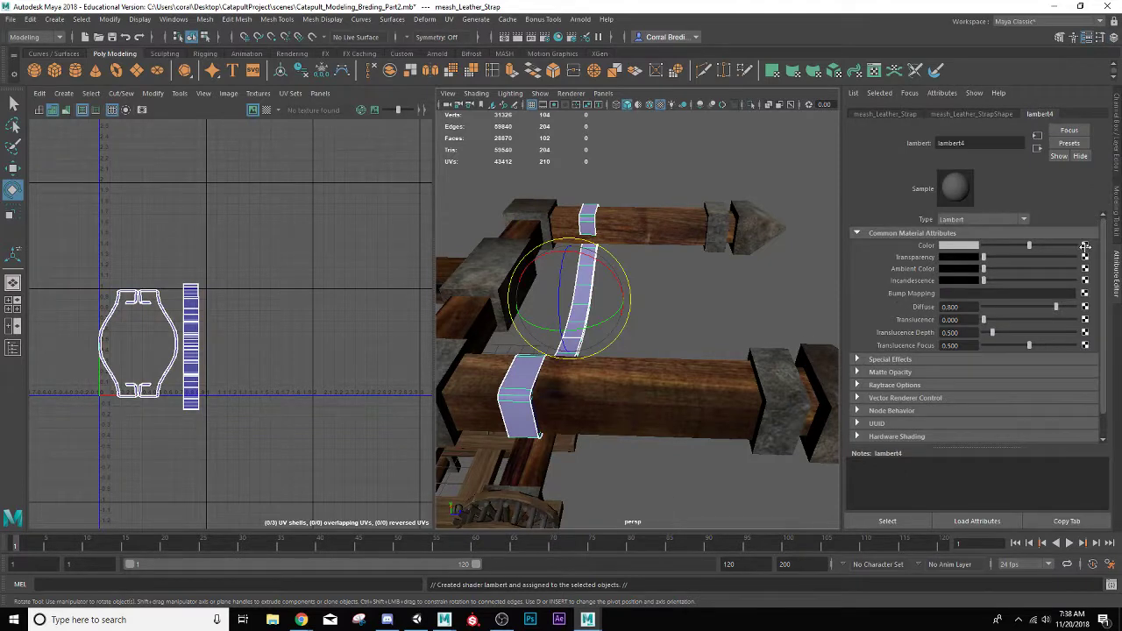
# - Connect a file texture to the new Lambert material's color and load light-brown-leather-texture.jpg as its image
pyautogui.click(1084, 246)
pyautogui.click(478, 307)
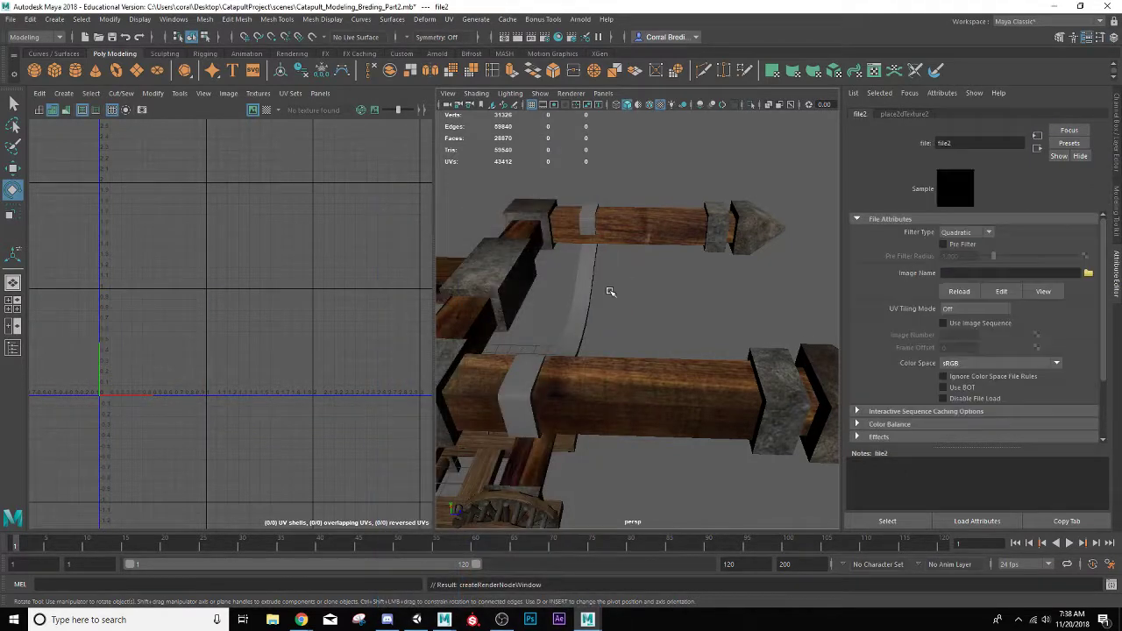
pyautogui.click(1088, 273)
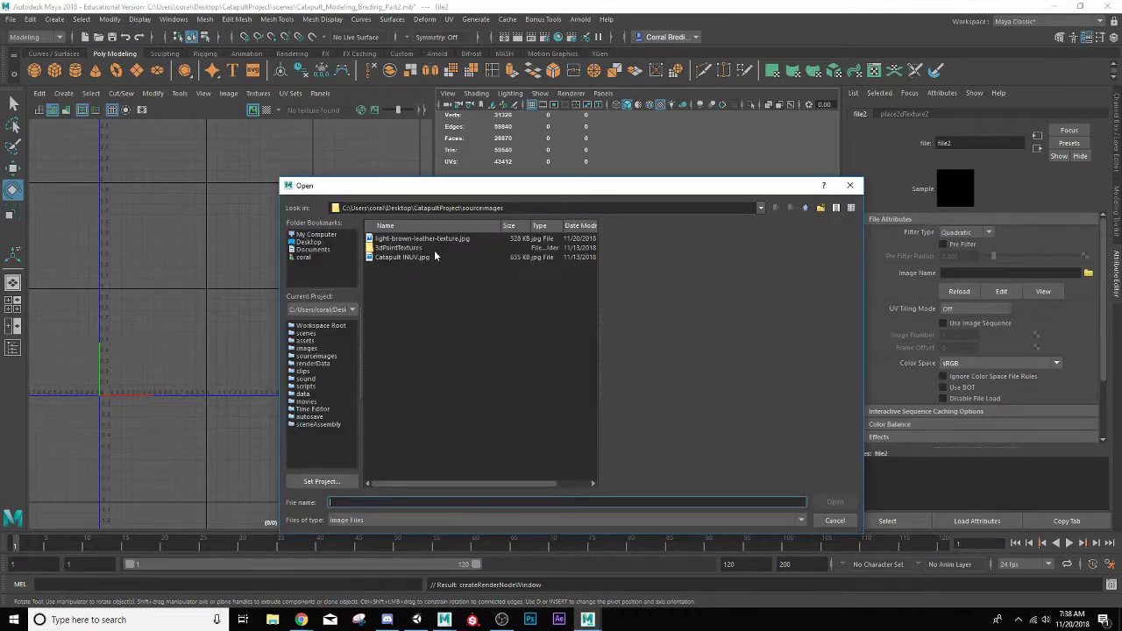
pyautogui.click(411, 239)
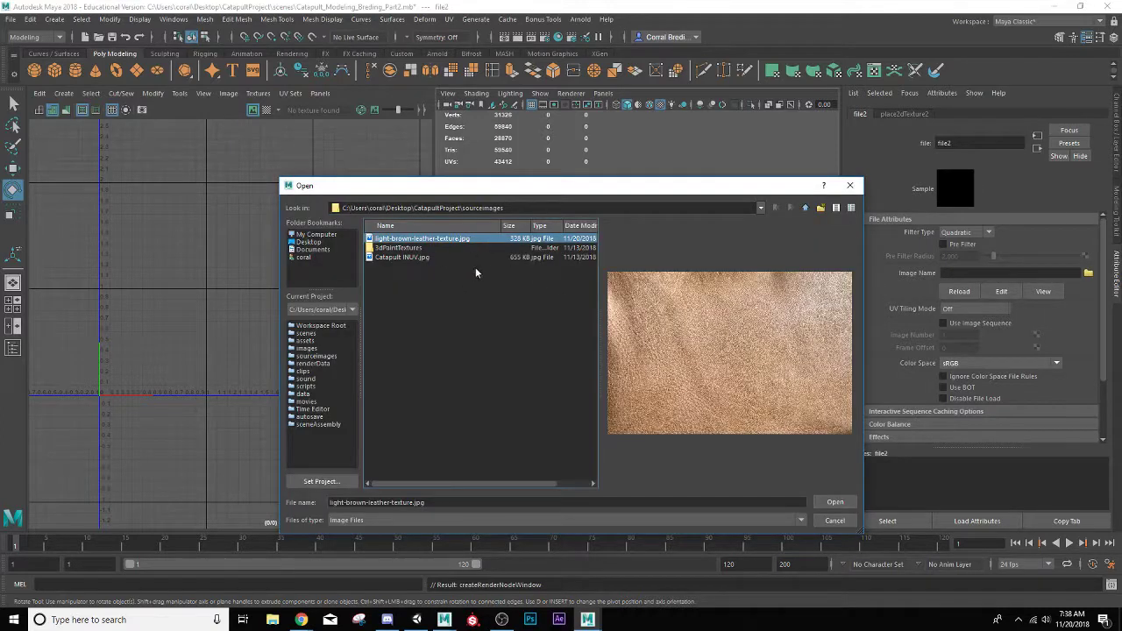
pyautogui.click(833, 501)
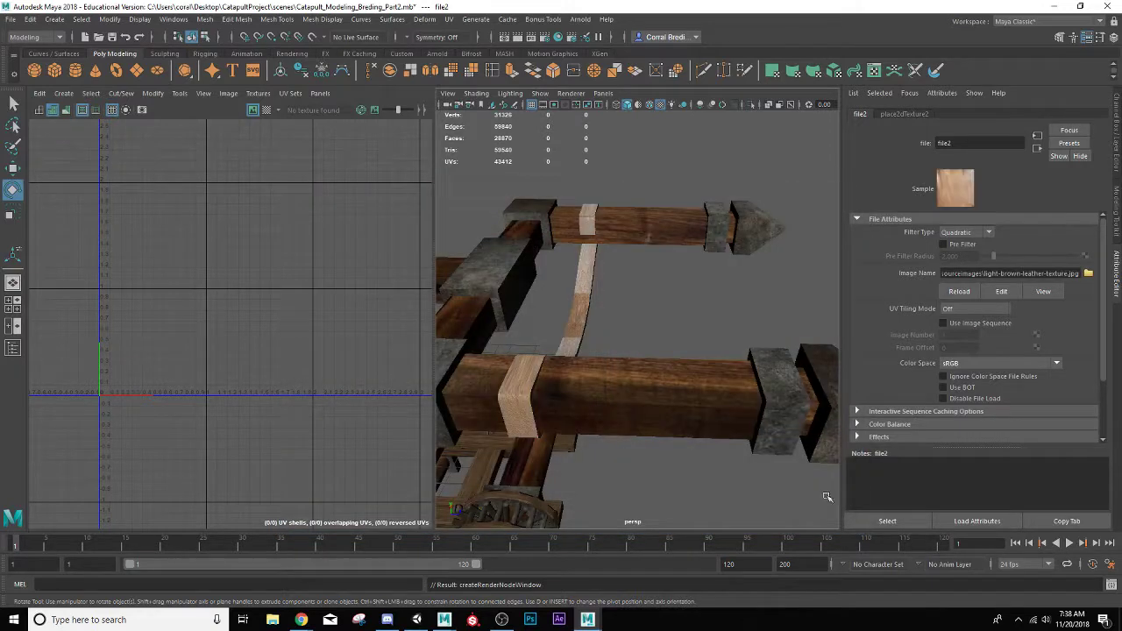
# - Select the strap's two curved side UV shells and scale them up uniformly past the edges of the texture tile
pyautogui.click(586, 302)
pyautogui.scroll(1, 221, 354)
pyautogui.scroll(1, 219, 354)
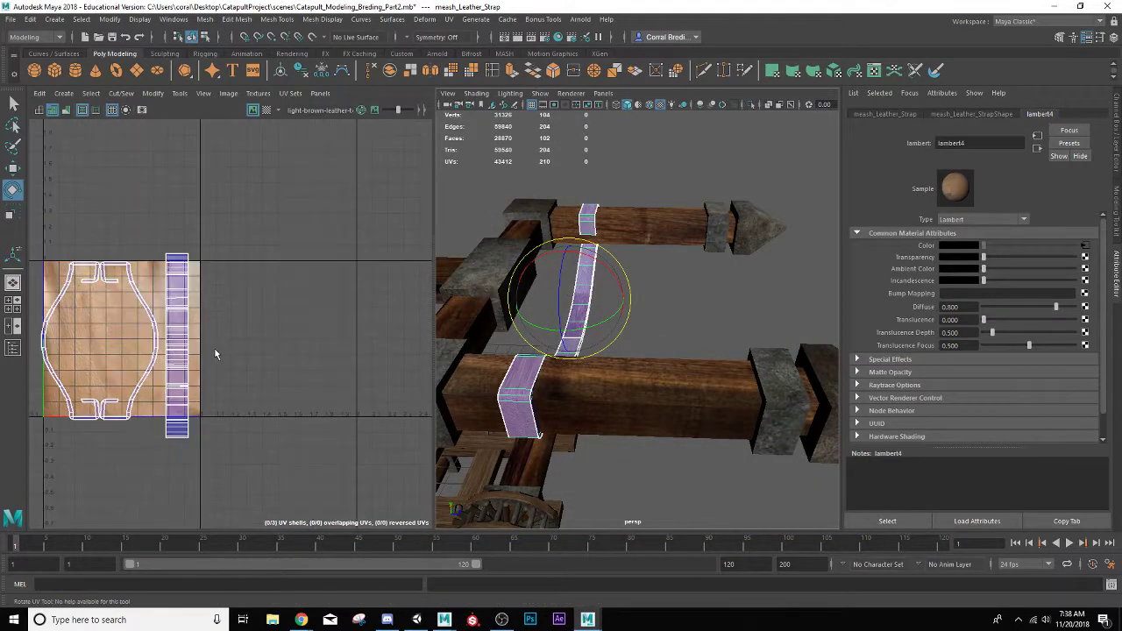
pyautogui.moveTo(136, 302); pyautogui.dragTo(115, 289, button='right')
pyautogui.click(115, 290)
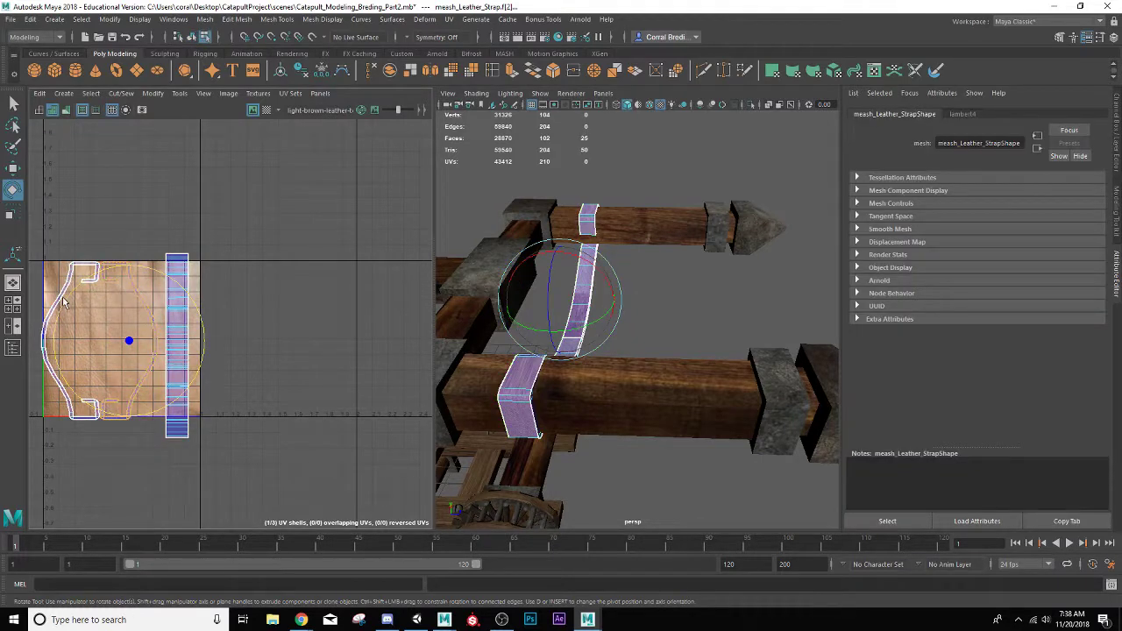
pyautogui.keyDown('shift'); pyautogui.click(46, 306); pyautogui.keyUp('shift')
pyautogui.scroll(3, 463, 286)
pyautogui.keyDown('alt'); pyautogui.moveTo(464, 286); pyautogui.dragTo(649, 311); pyautogui.keyUp('alt')
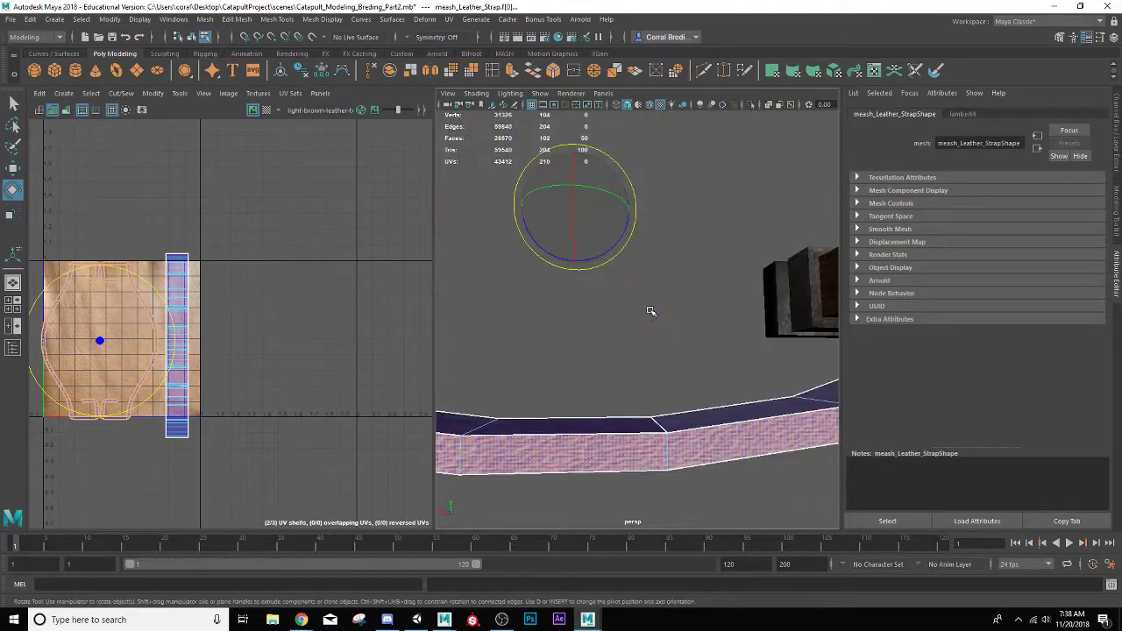
pyautogui.keyDown('alt'); pyautogui.moveTo(636, 350); pyautogui.dragTo(582, 359); pyautogui.keyUp('alt')
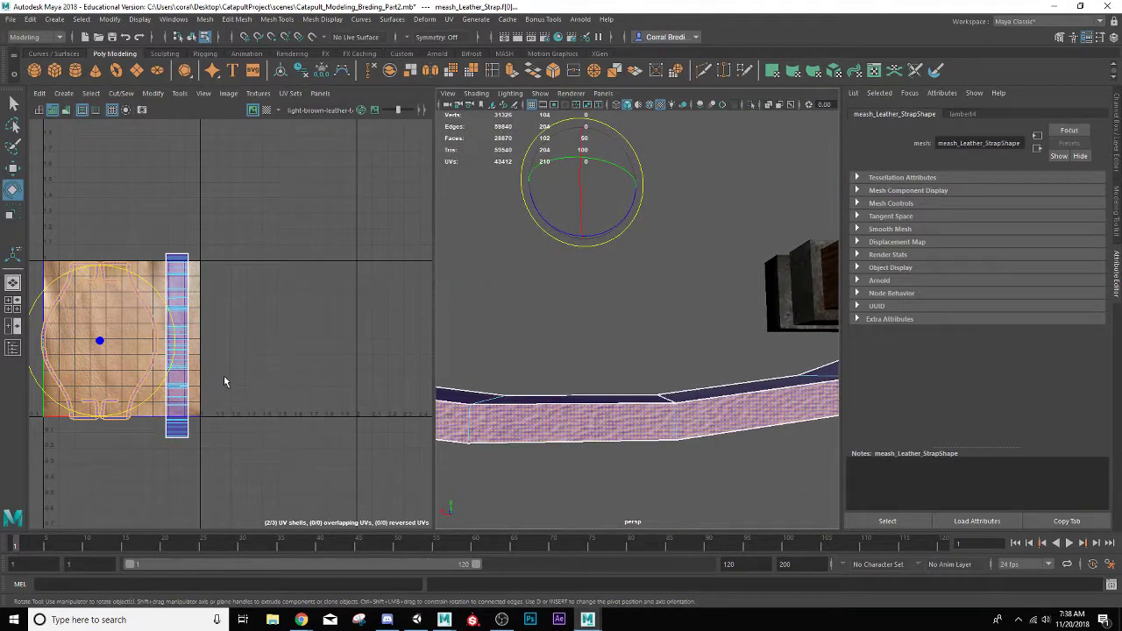
pyautogui.press('r')
pyautogui.moveTo(99, 340); pyautogui.dragTo(168, 324)
pyautogui.moveTo(100, 343); pyautogui.dragTo(96, 344)
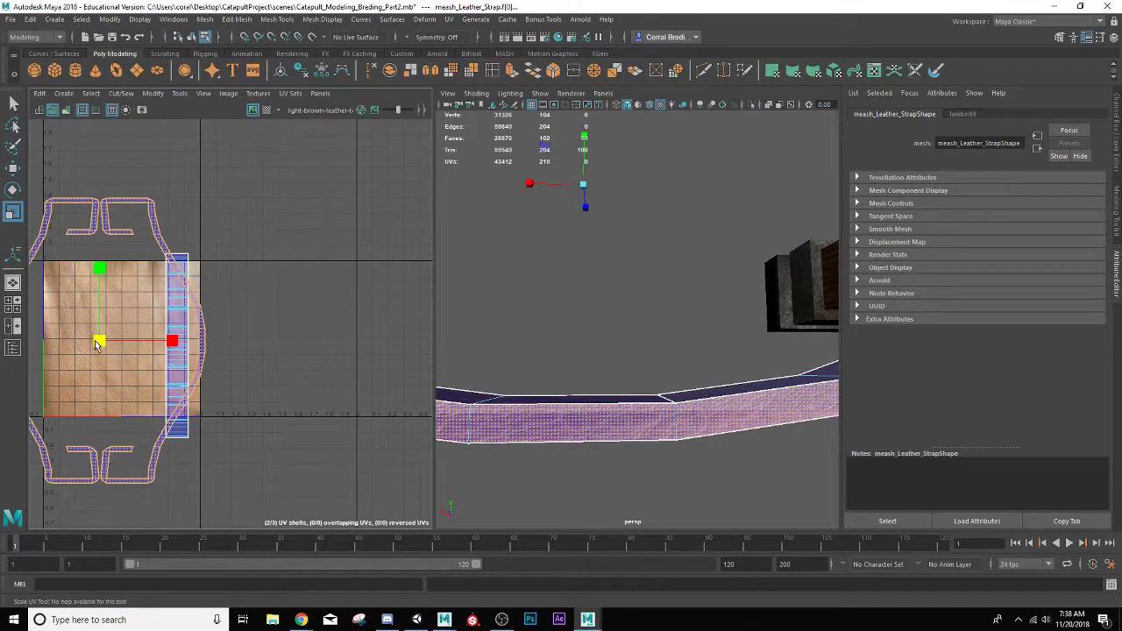
pyautogui.scroll(-2, 98, 339)
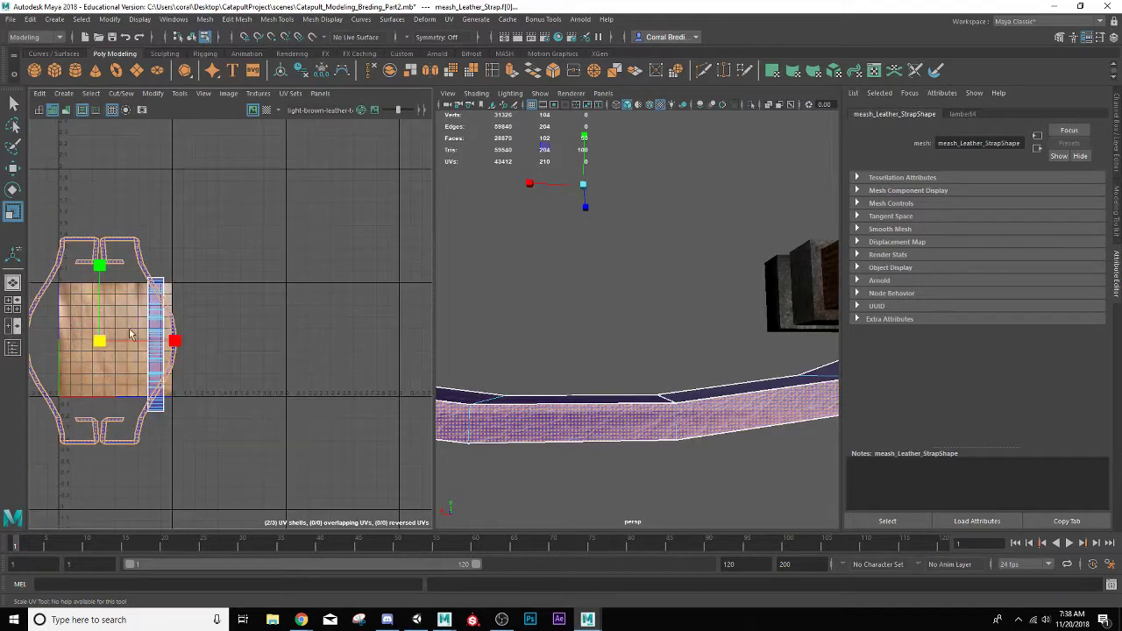
# - Select both enlarged curved UV shells together and move them diagonally away from the straight shell
pyautogui.click(158, 325)
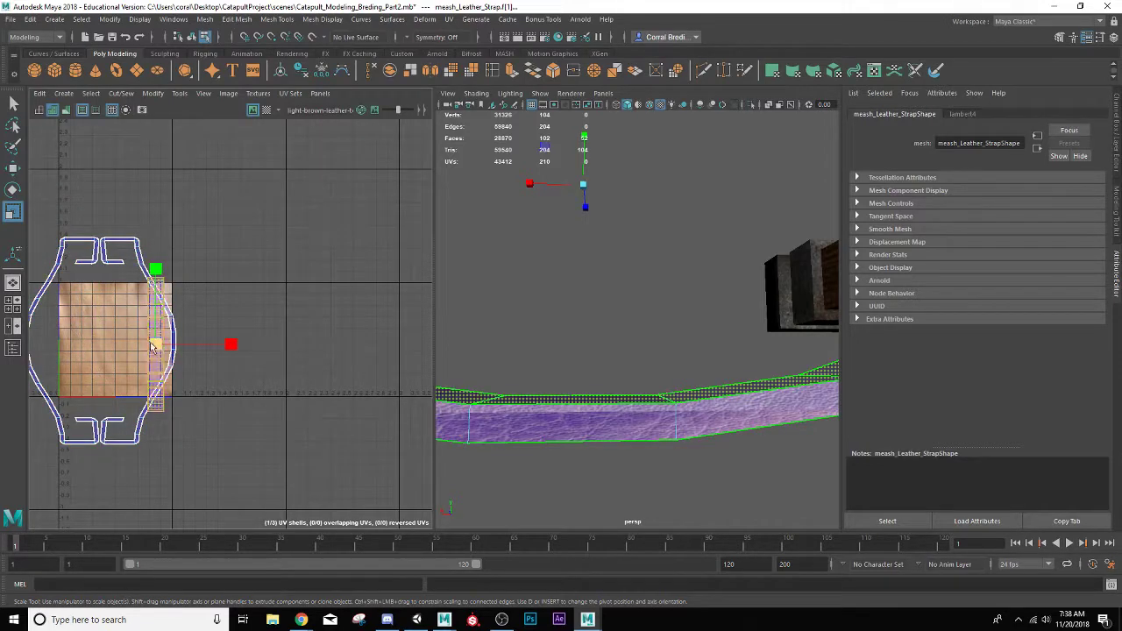
pyautogui.click(121, 422)
pyautogui.keyDown('shift'); pyautogui.click(66, 438); pyautogui.keyUp('shift')
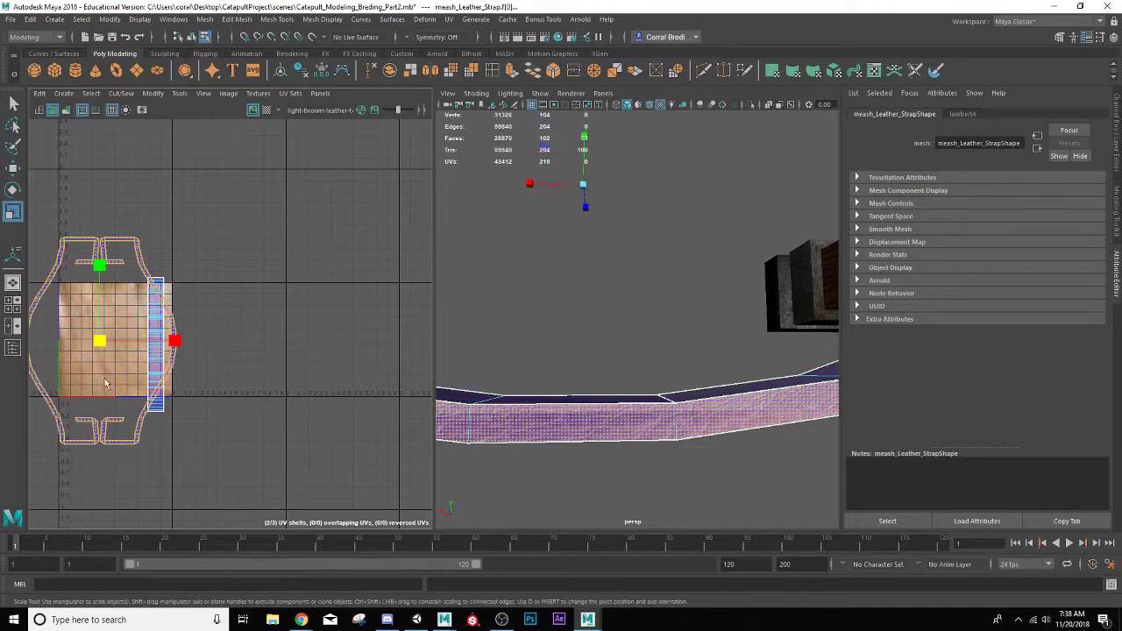
pyautogui.press('w')
pyautogui.moveTo(102, 345); pyautogui.dragTo(45, 284)
# - Lengthen the strap's straight UV shell well beyond the texture tile and rotate it until it stands nearly vertical
pyautogui.click(156, 346)
pyautogui.scroll(-6, 548, 351)
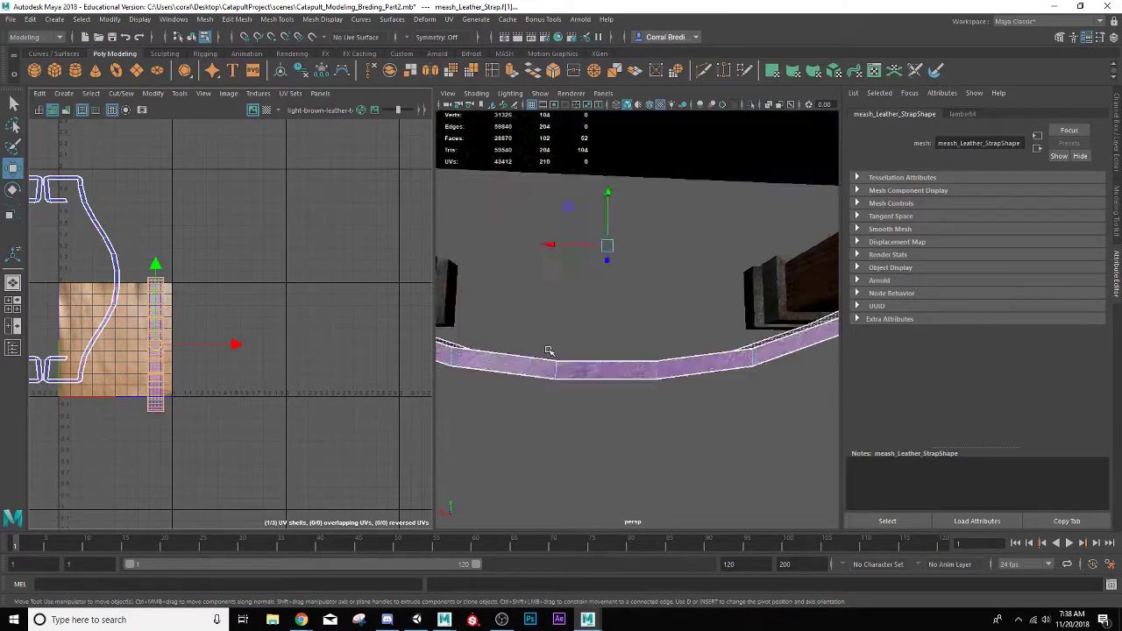
pyautogui.keyDown('alt'); pyautogui.moveTo(550, 363); pyautogui.dragTo(581, 441); pyautogui.keyUp('alt')
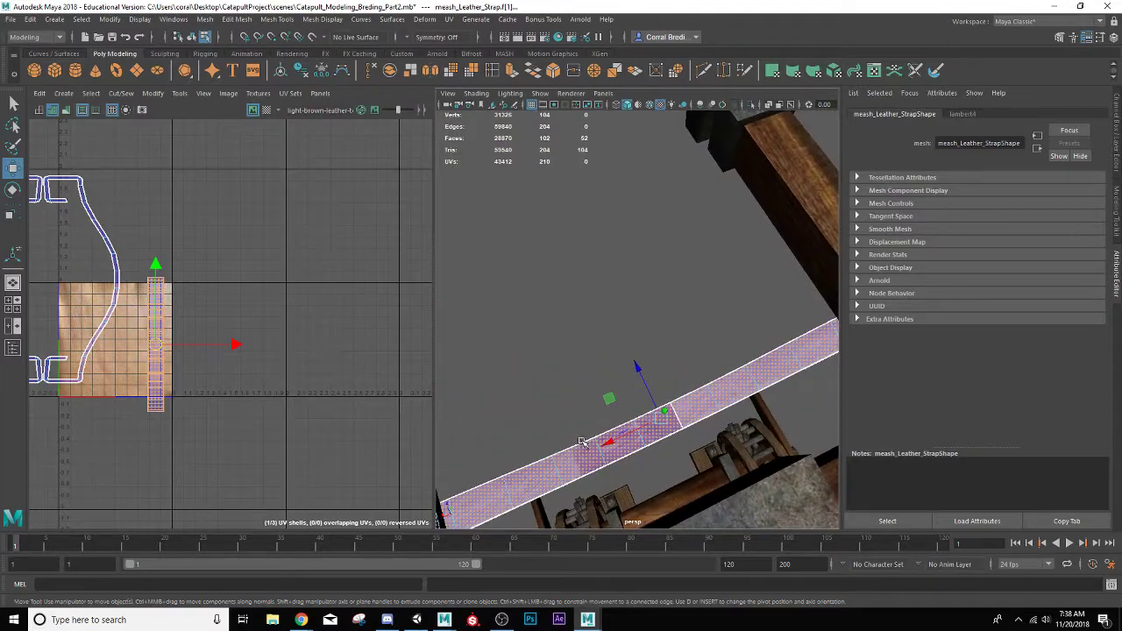
pyautogui.scroll(3, 545, 404)
pyautogui.keyDown('alt'); pyautogui.moveTo(545, 404); pyautogui.dragTo(541, 362); pyautogui.keyUp('alt')
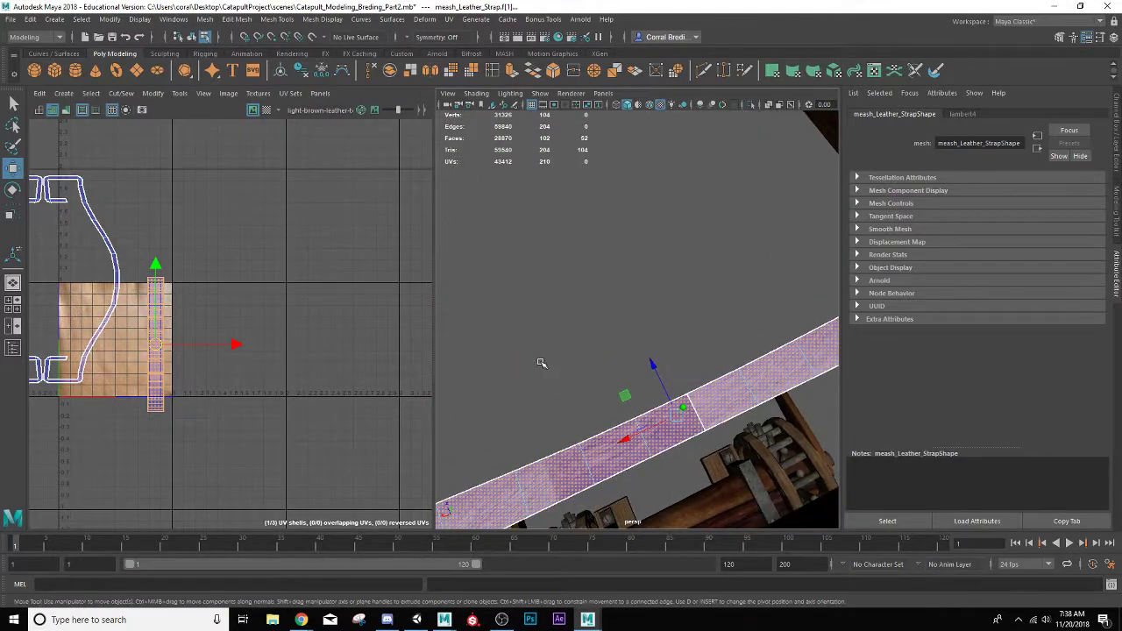
pyautogui.press('r')
pyautogui.moveTo(154, 274)
pyautogui.mouseDown()
pyautogui.moveTo(154, 222)
pyautogui.moveTo(155, 266)
pyautogui.mouseUp()
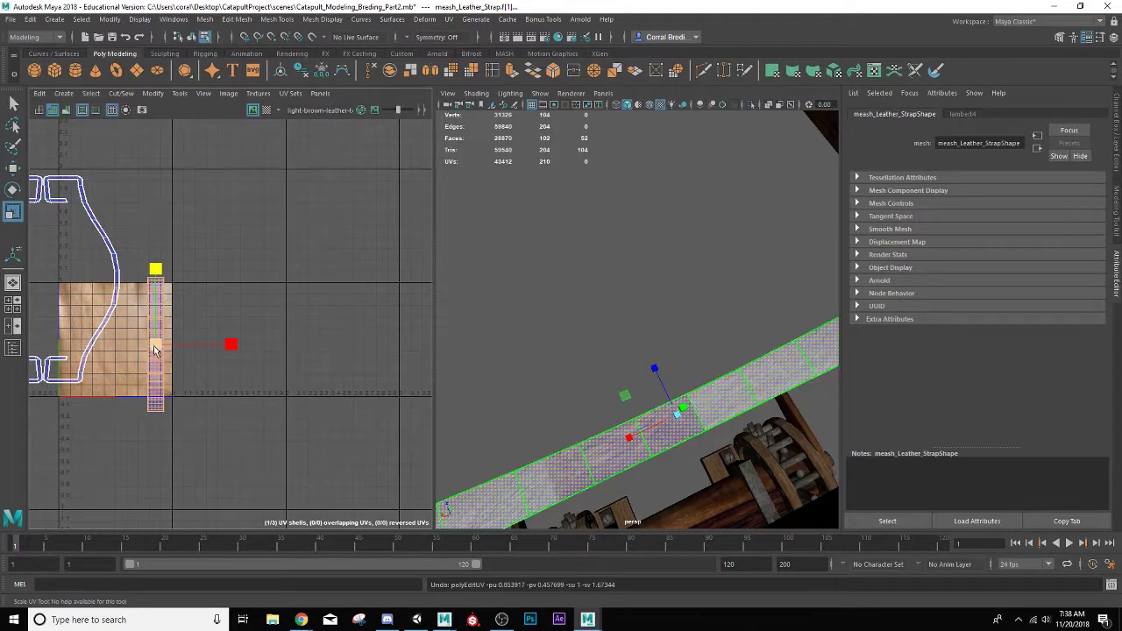
pyautogui.scroll(3, 149, 345)
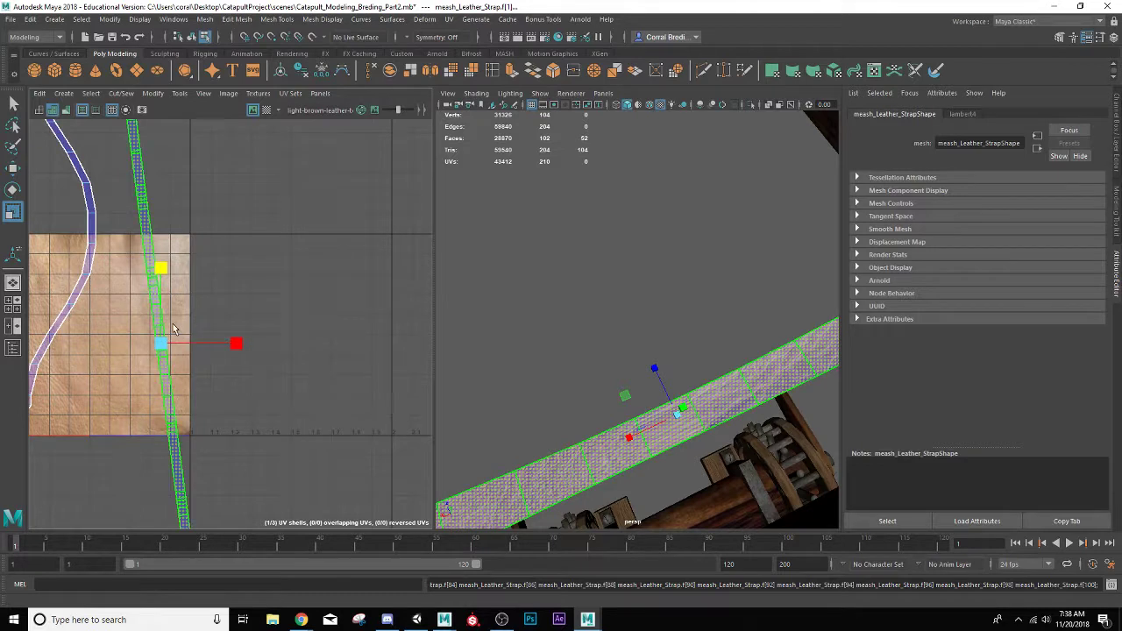
pyautogui.press('e')
pyautogui.moveTo(211, 291); pyautogui.dragTo(232, 308)
pyautogui.keyDown('alt'); pyautogui.moveTo(605, 381); pyautogui.dragTo(594, 381); pyautogui.keyUp('alt')
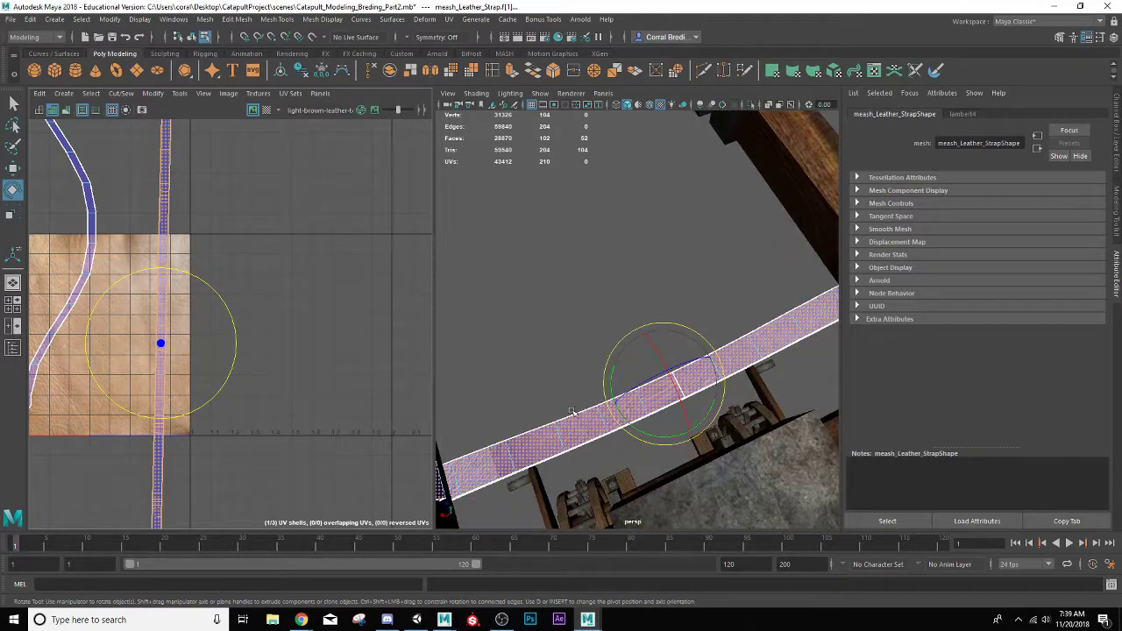
# - Return to object selection on the leather strap and isolate it in the perspective view
pyautogui.moveTo(572, 432); pyautogui.dragTo(644, 271, button='right')
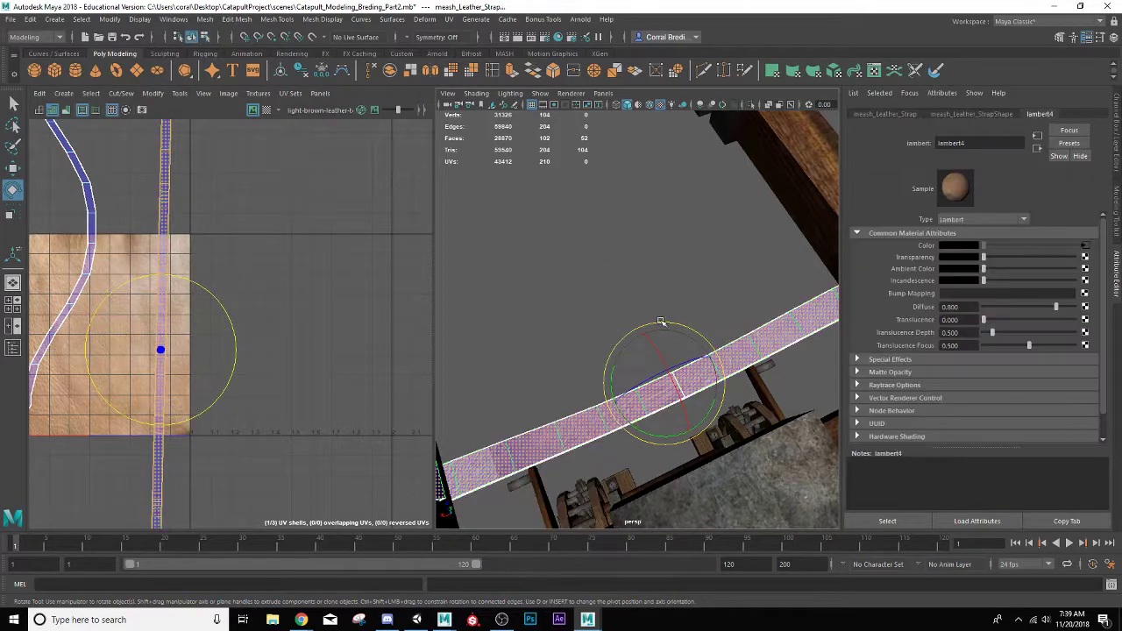
pyautogui.click(796, 354)
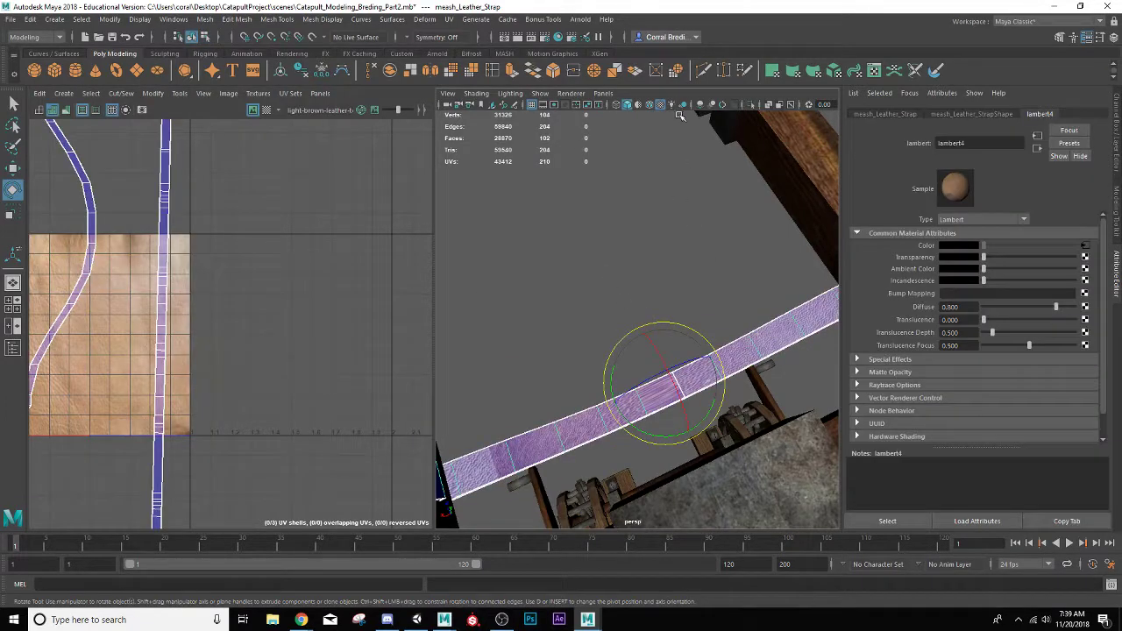
pyautogui.click(750, 104)
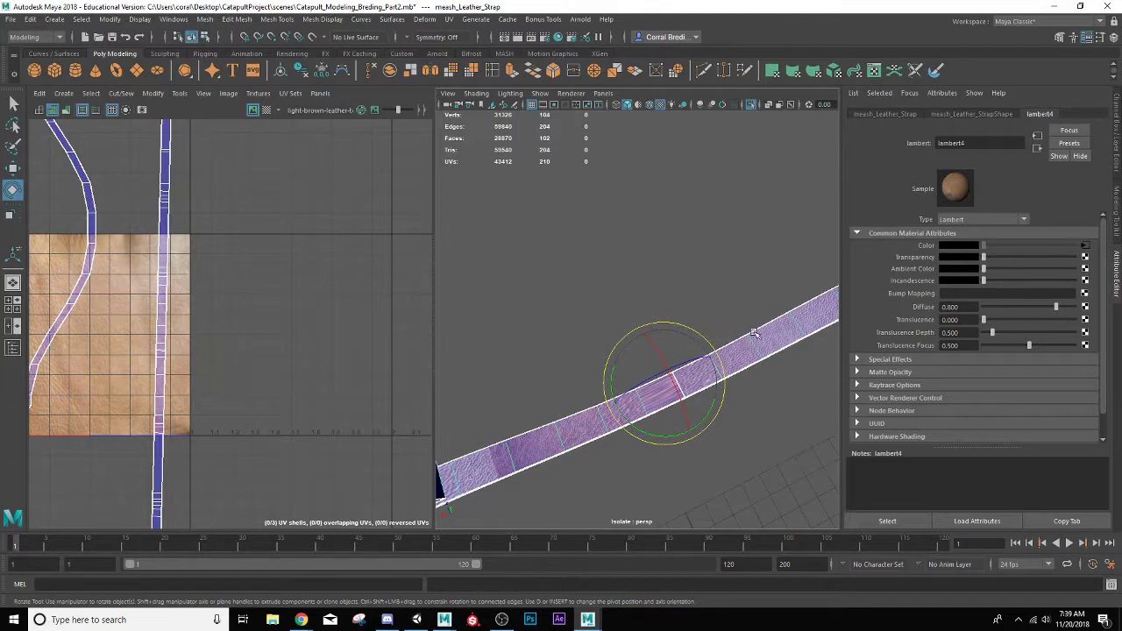
# - Select the two edge loops bounding the strap's middle segment with the stretched texture and cut the UVs along them
pyautogui.moveTo(754, 333); pyautogui.dragTo(745, 252, button='right')
pyautogui.keyDown('alt'); pyautogui.moveTo(686, 312); pyautogui.dragTo(668, 346); pyautogui.keyUp('alt')
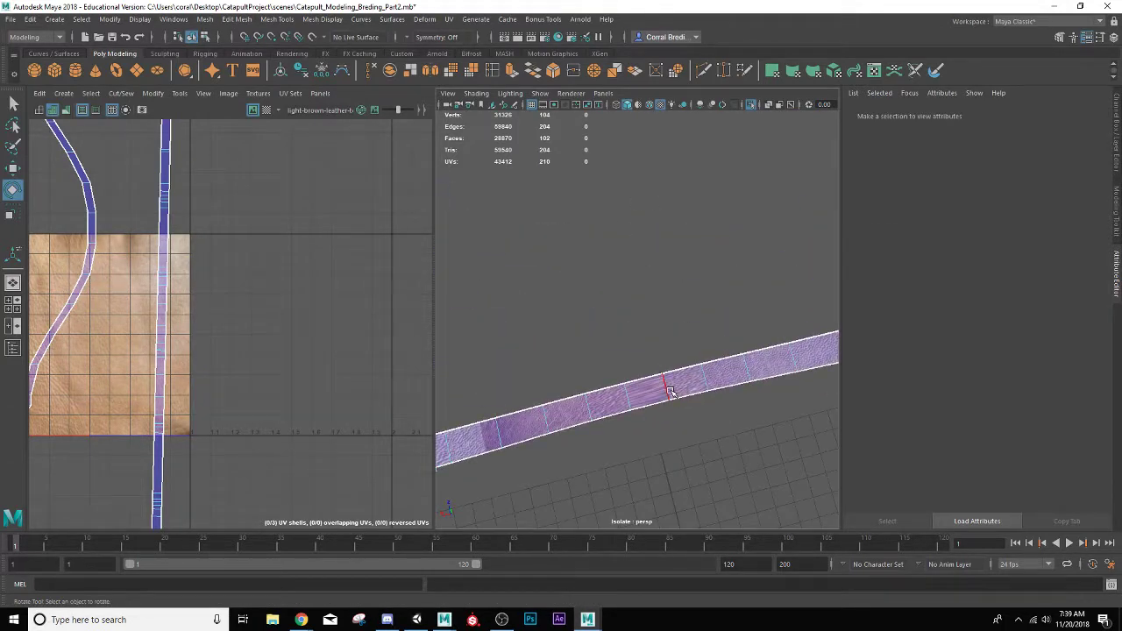
pyautogui.click(668, 388)
pyautogui.press('q')
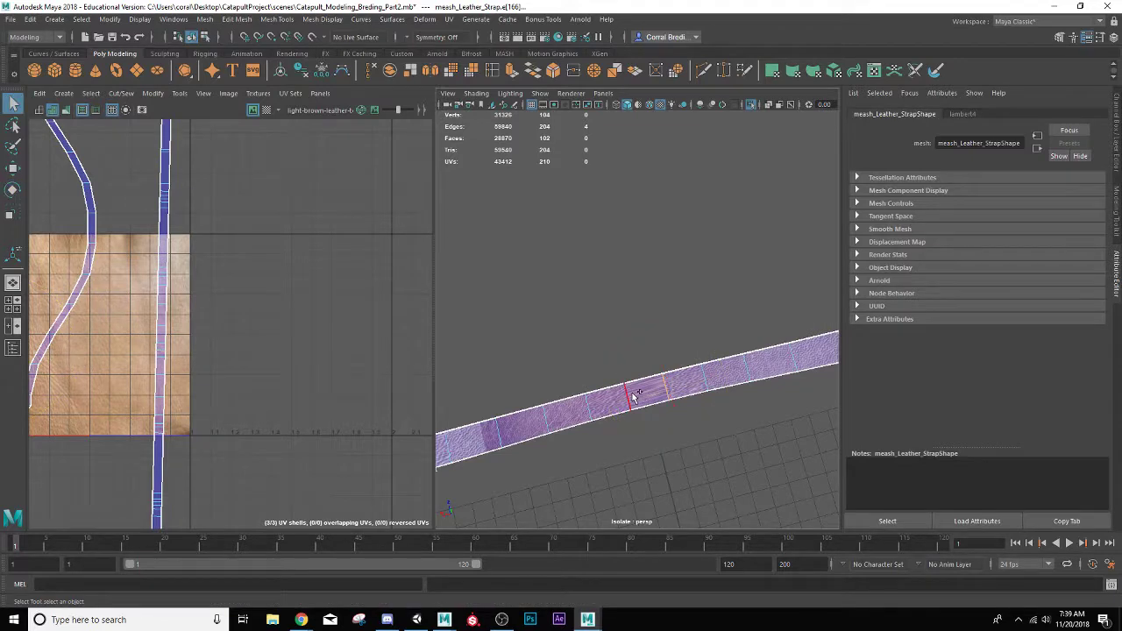
pyautogui.click(121, 93)
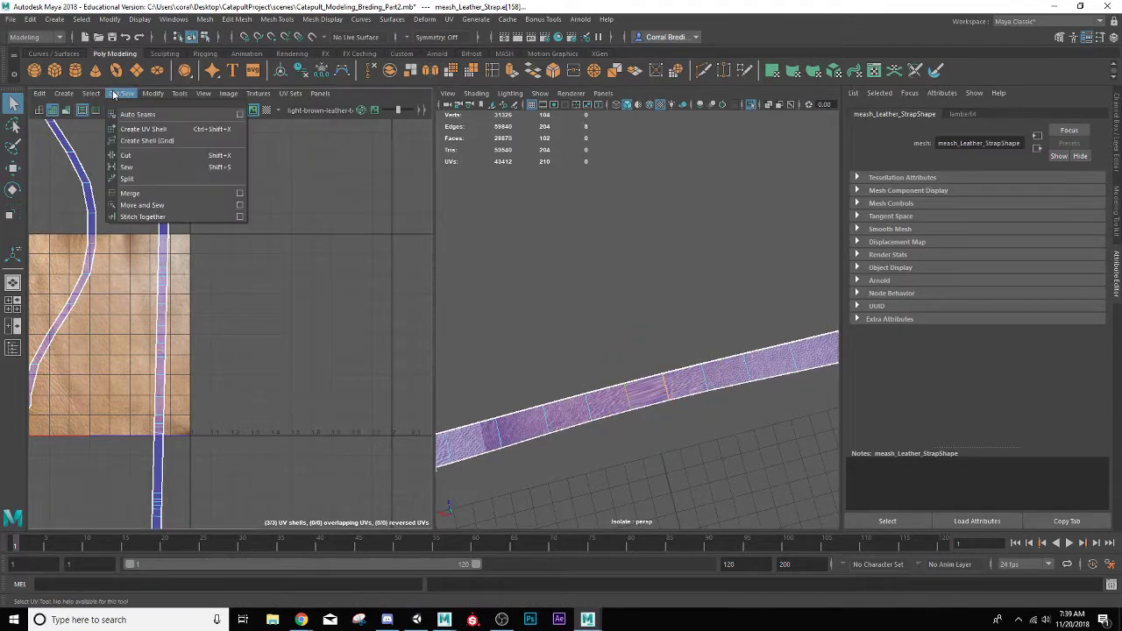
pyautogui.click(142, 155)
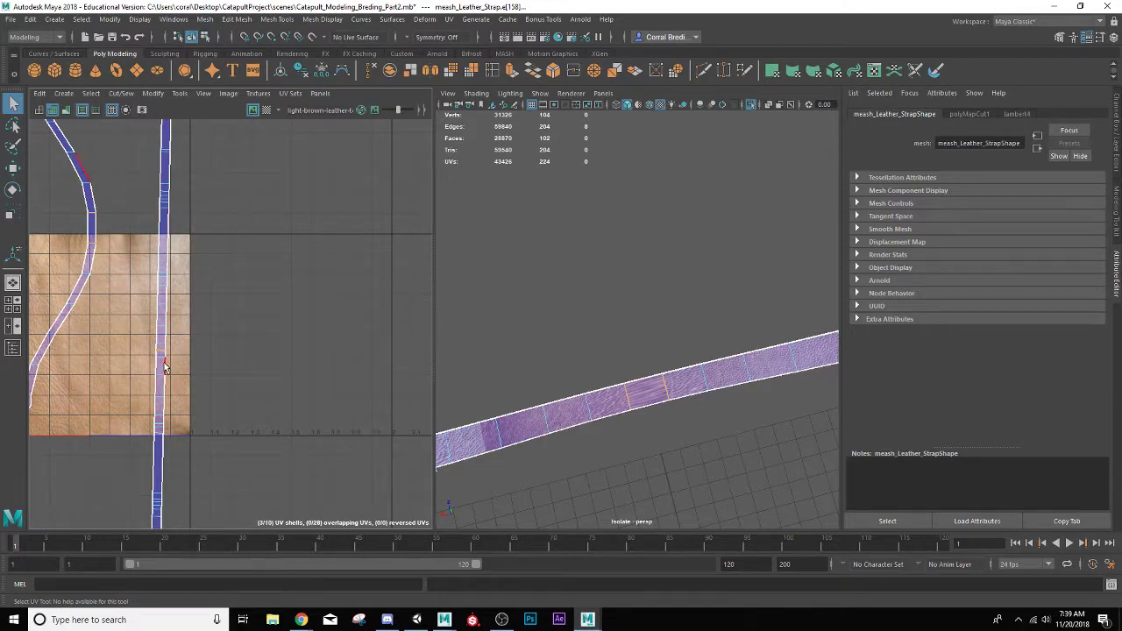
# - Select the thin UV face of the middle segment and move it sideways out of the straight strip
pyautogui.scroll(8, 164, 366)
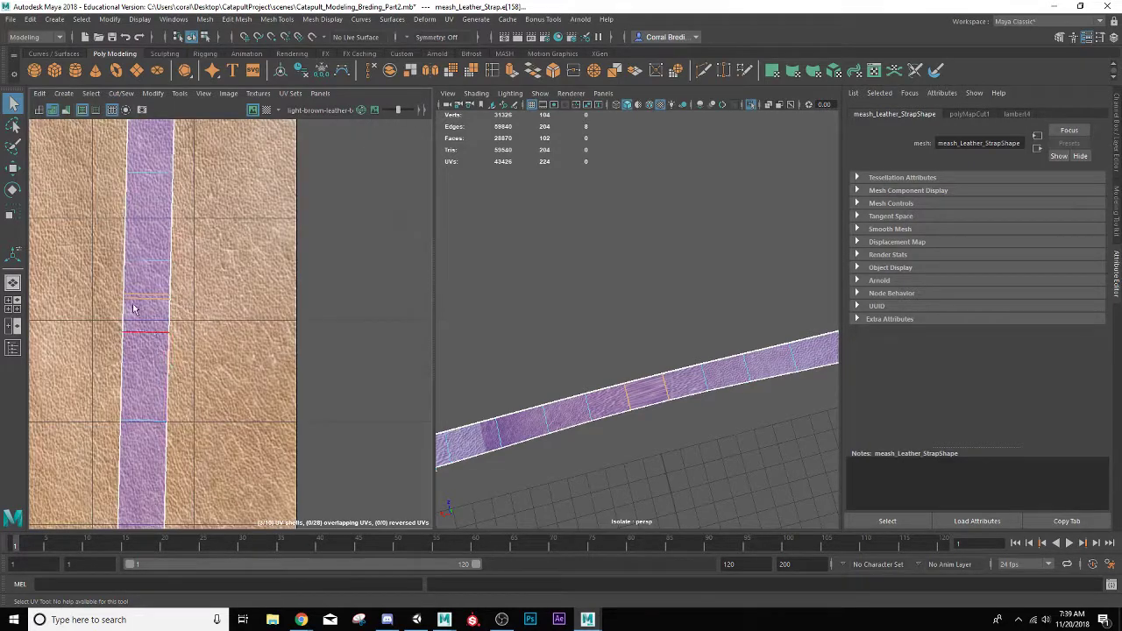
pyautogui.moveTo(135, 292); pyautogui.dragTo(145, 308, button='right')
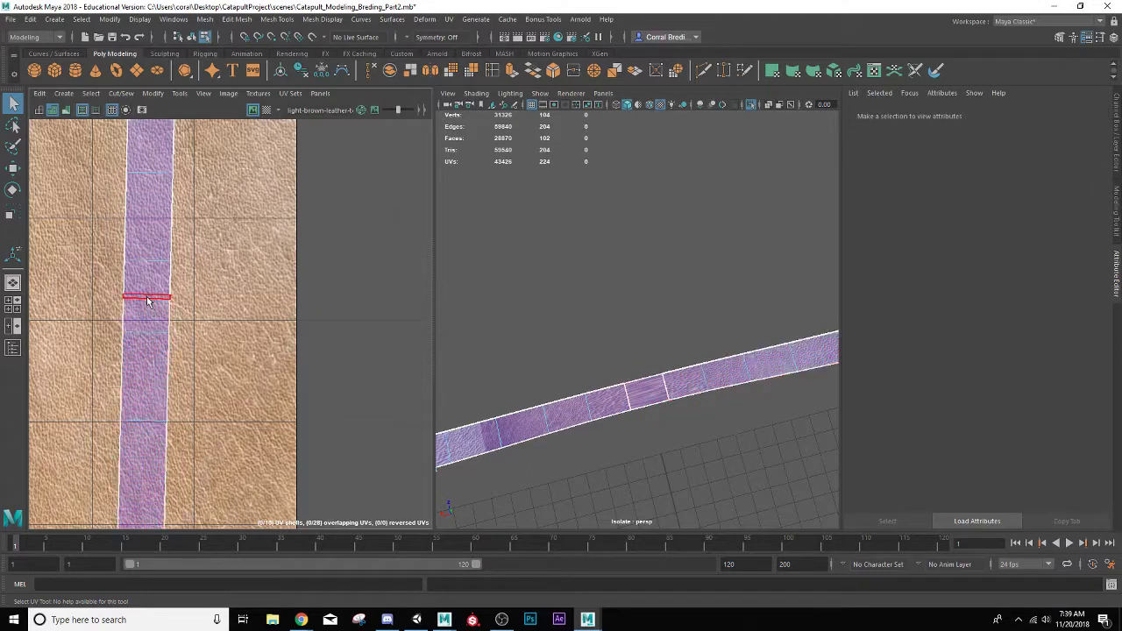
pyautogui.click(147, 299)
pyautogui.press('w')
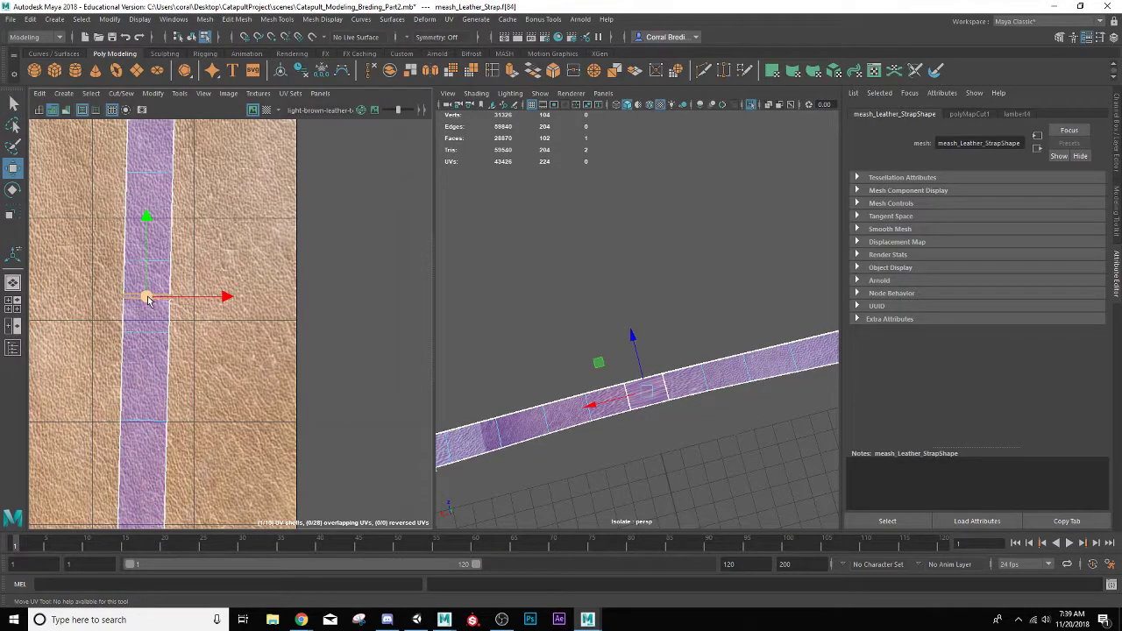
pyautogui.moveTo(150, 298); pyautogui.dragTo(293, 333)
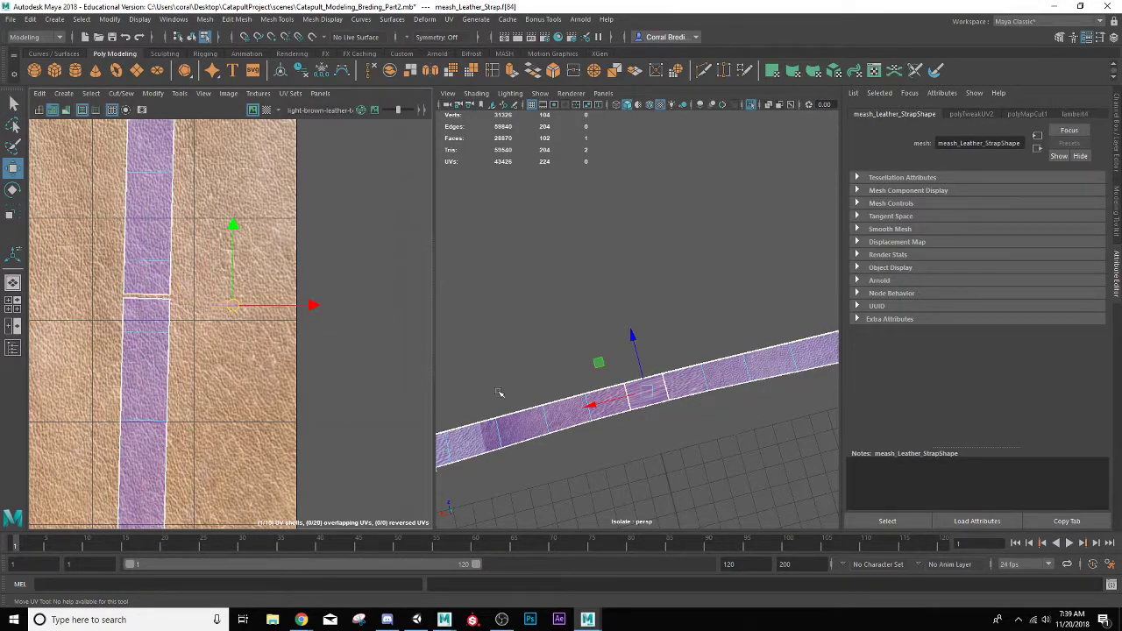
# - Select the leather strap's broad flat faces and apply Automatic UV projection to them
pyautogui.keyDown('alt'); pyautogui.moveTo(553, 427); pyautogui.dragTo(520, 400); pyautogui.keyUp('alt')
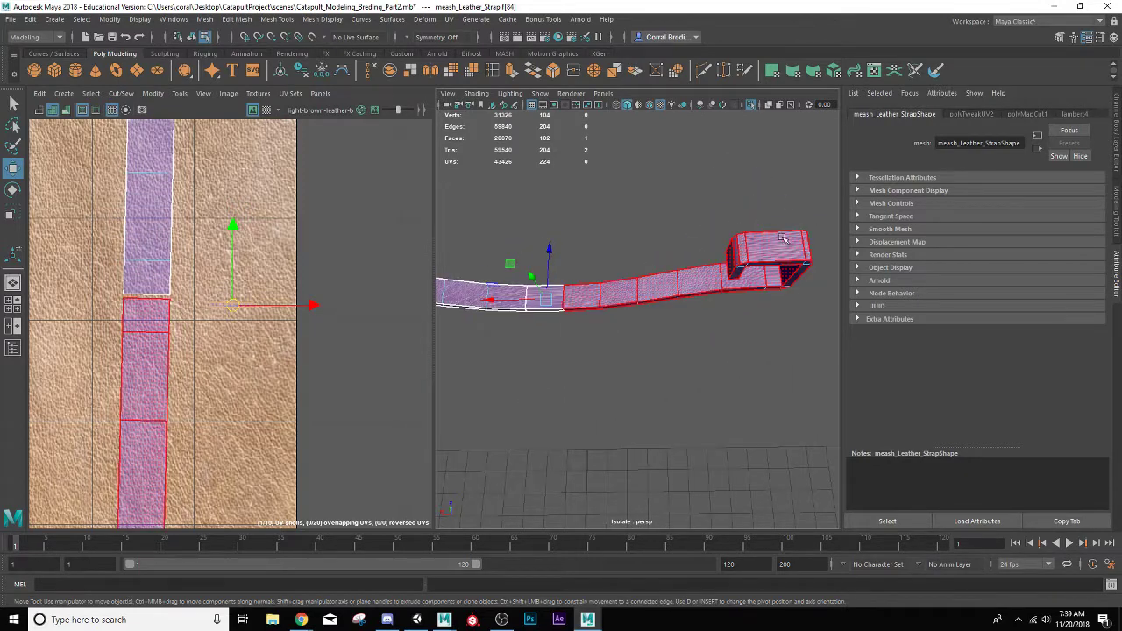
pyautogui.scroll(-3, 121, 349)
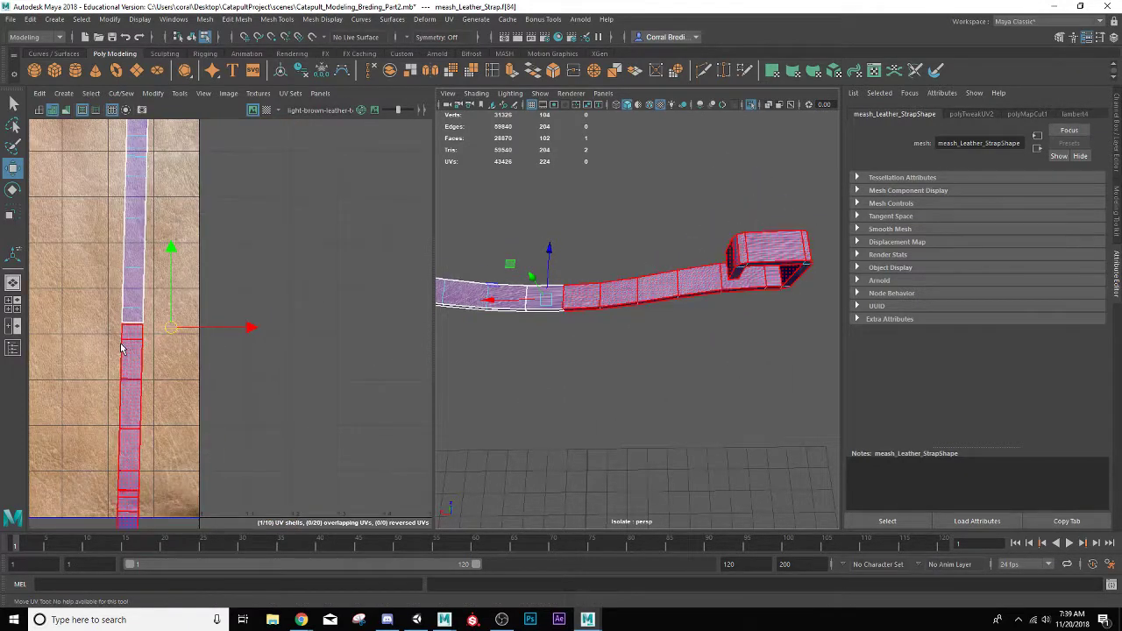
pyautogui.keyDown('alt'); pyautogui.moveTo(129, 295); pyautogui.dragTo(161, 452, button='middle'); pyautogui.keyUp('alt')
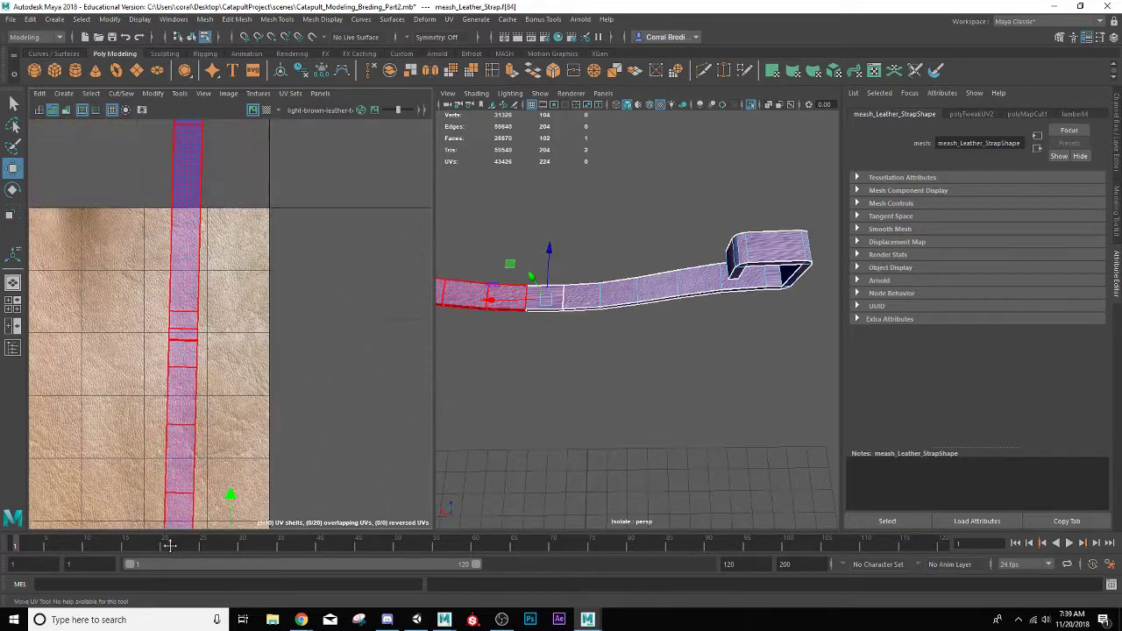
pyautogui.rightClick(641, 292)
pyautogui.click(639, 309)
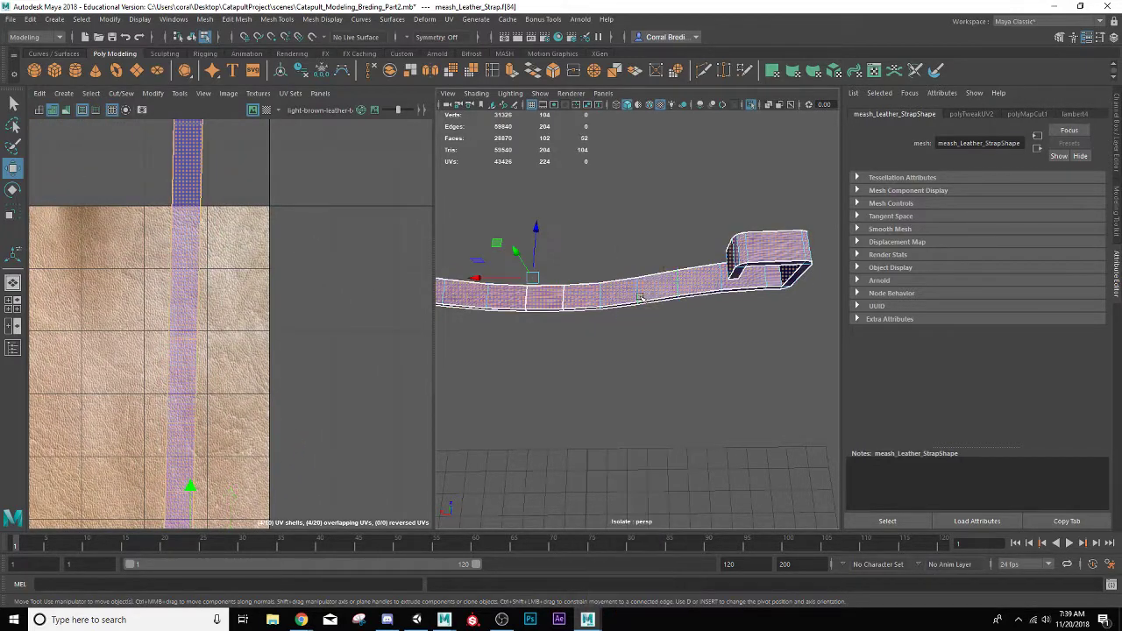
pyautogui.keyDown('alt'); pyautogui.moveTo(618, 295); pyautogui.dragTo(583, 233); pyautogui.keyUp('alt')
pyautogui.scroll(5, 633, 318)
pyautogui.press('w')
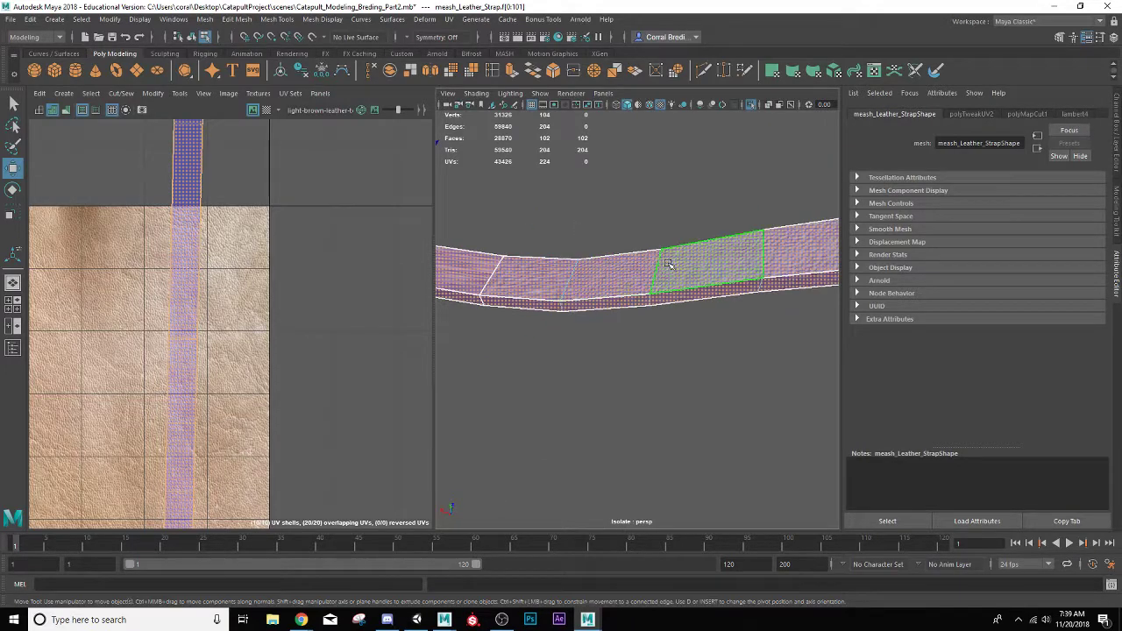
pyautogui.click(618, 274)
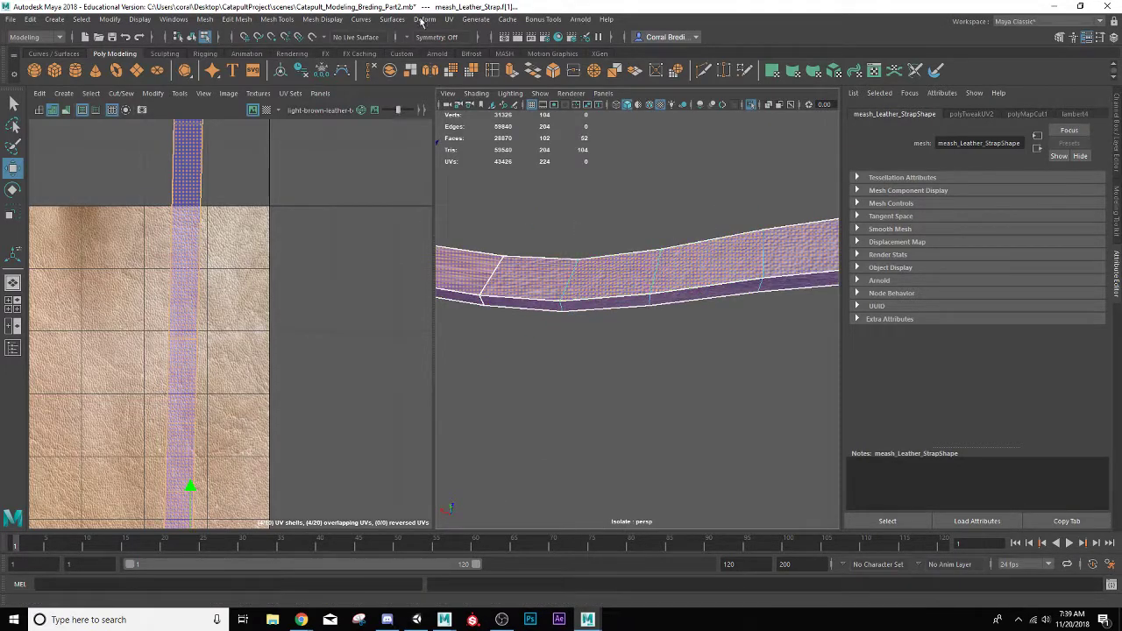
pyautogui.click(447, 20)
pyautogui.click(473, 97)
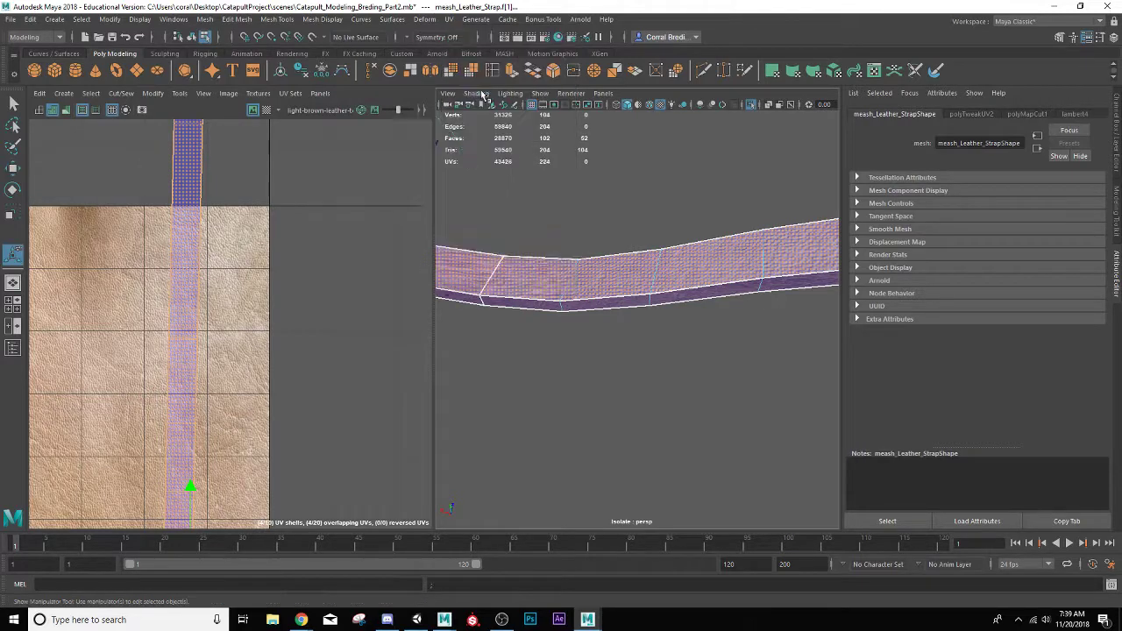
pyautogui.scroll(-3, 157, 359)
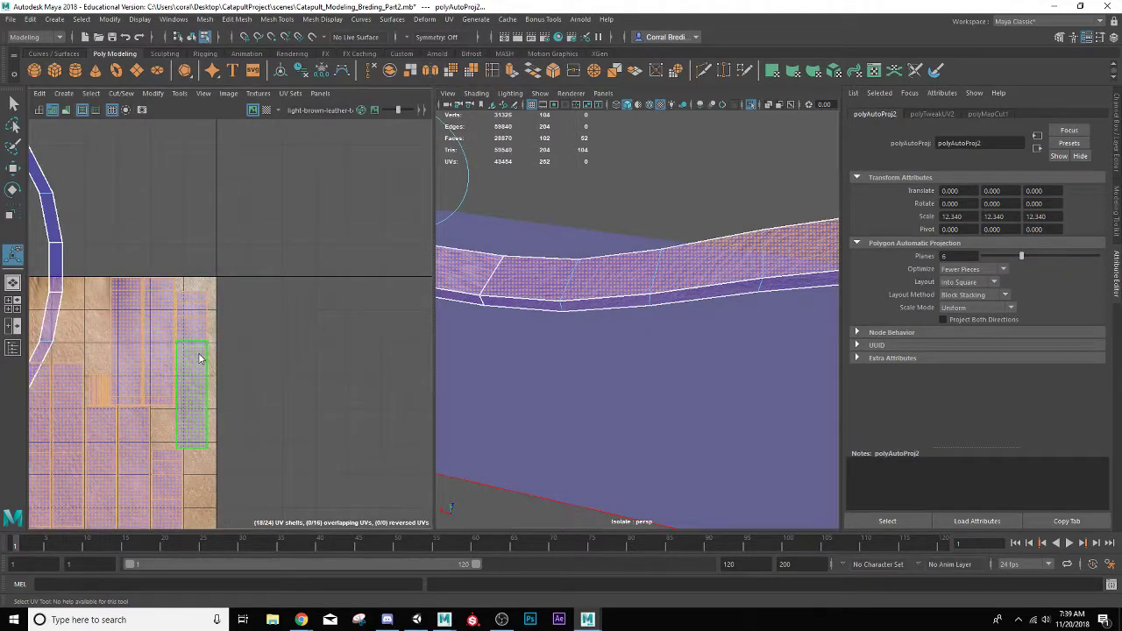
# - Select the broad face of the strap's middle segment and move its small UV shell sideways out of the texture tile
pyautogui.moveTo(196, 359); pyautogui.dragTo(197, 359, button='right')
pyautogui.click(564, 305)
pyautogui.keyDown('alt'); pyautogui.moveTo(563, 306); pyautogui.dragTo(529, 253); pyautogui.keyUp('alt')
pyautogui.click(557, 207)
pyautogui.click(557, 207)
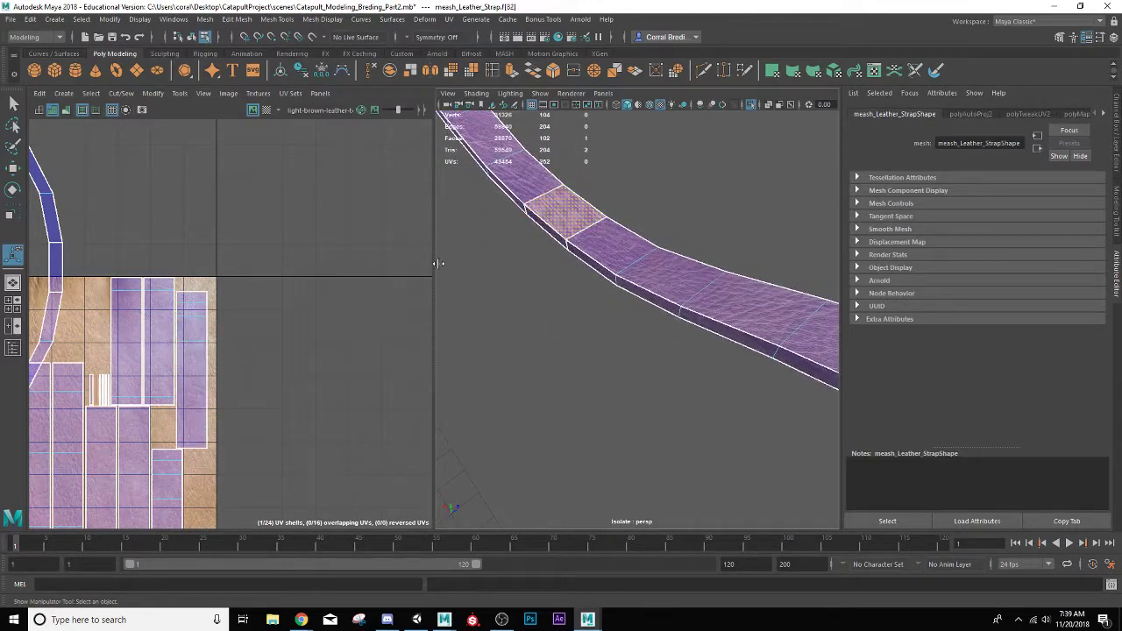
pyautogui.scroll(-2, 140, 412)
pyautogui.click(149, 401)
pyautogui.press('w')
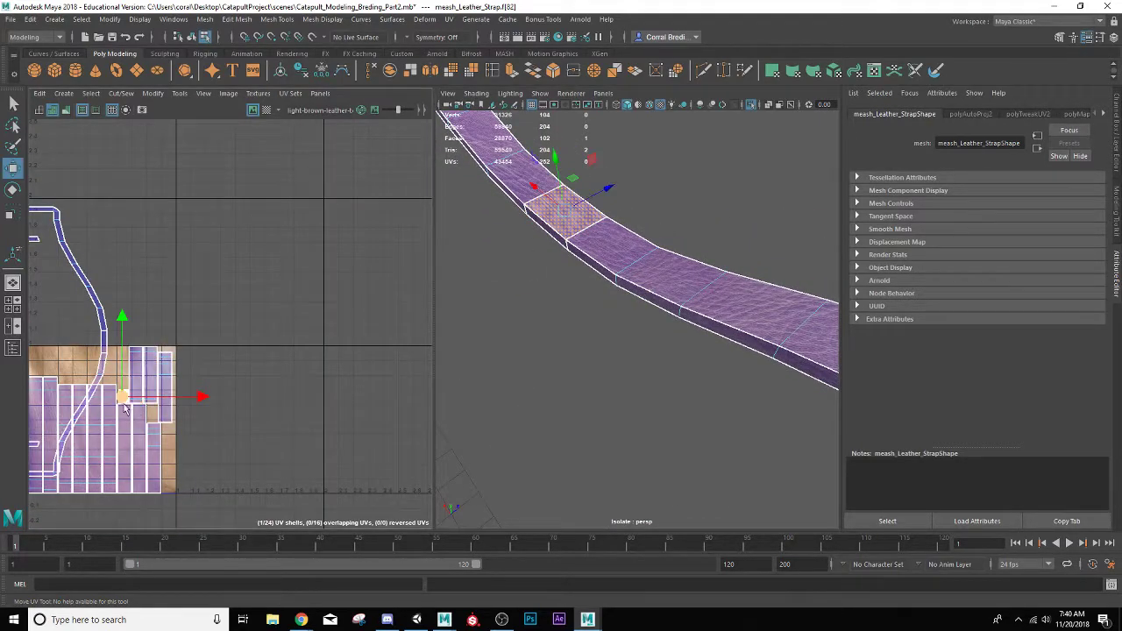
pyautogui.moveTo(120, 393); pyautogui.dragTo(207, 386)
pyautogui.press('r')
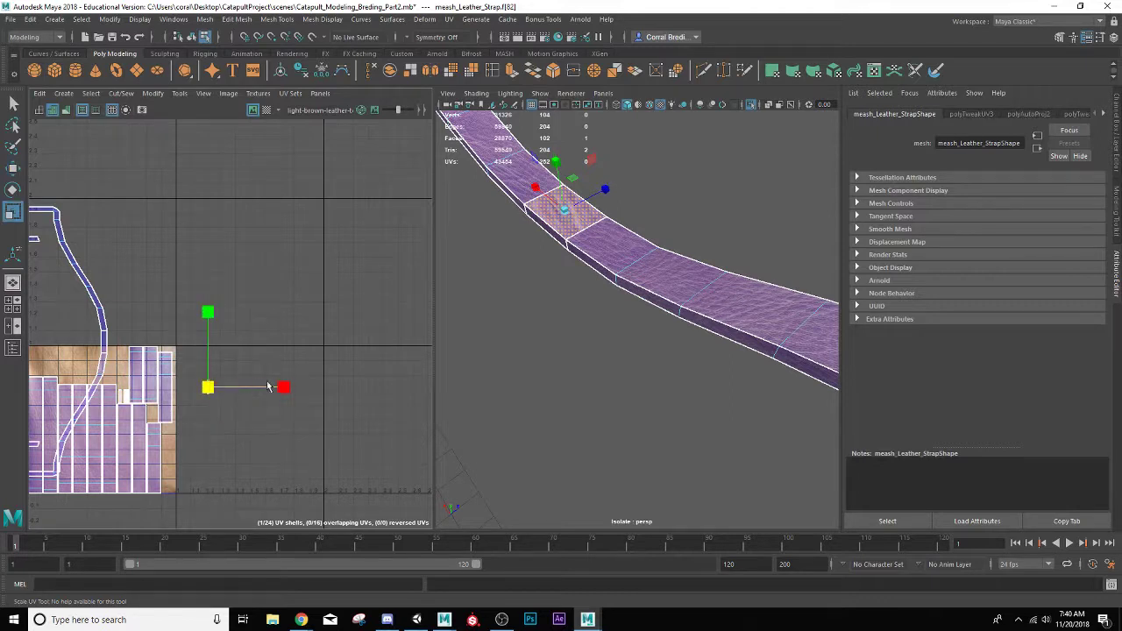
pyautogui.moveTo(288, 391); pyautogui.dragTo(427, 395)
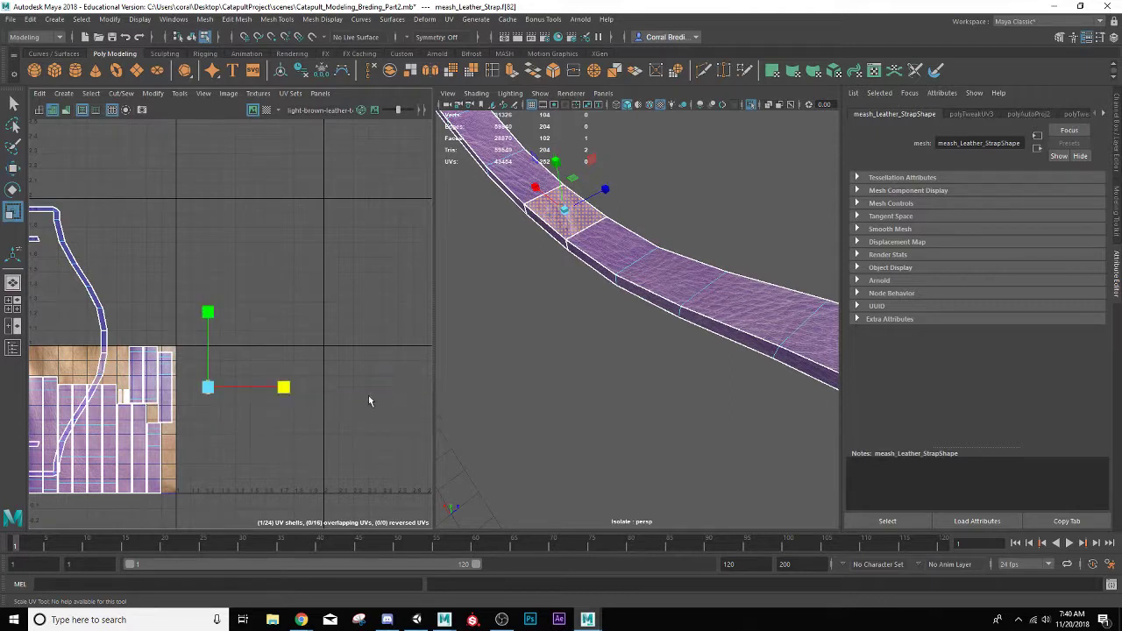
pyautogui.moveTo(209, 388); pyautogui.dragTo(518, 401)
pyautogui.hotkey('ctrl', 'z')
pyautogui.scroll(5, 540, 333)
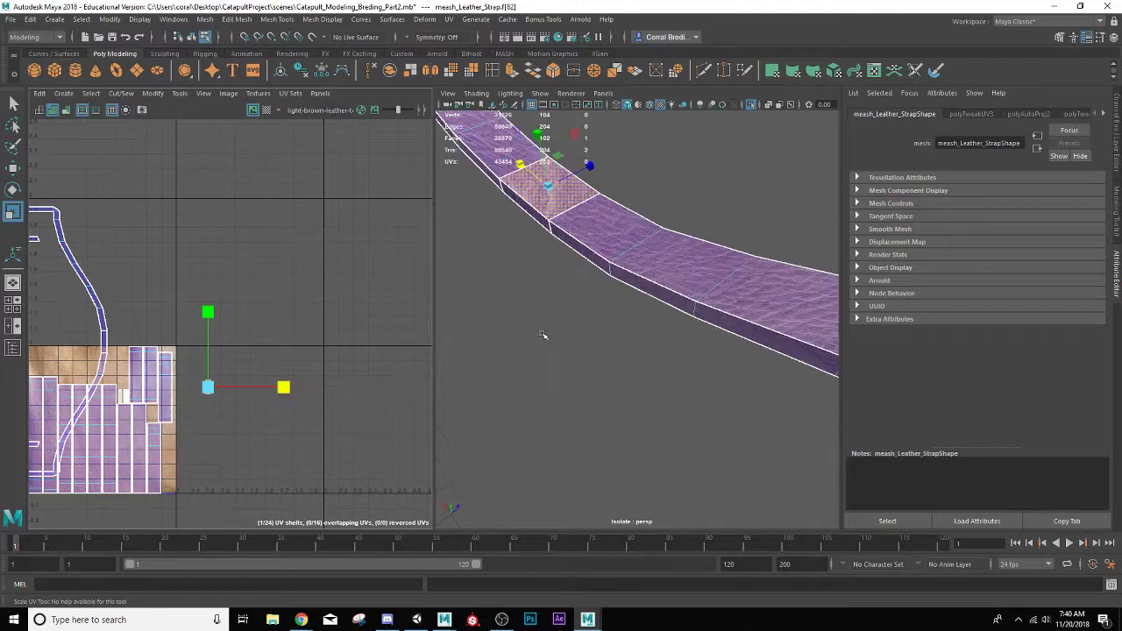
# - Move the other five small UV shells out of the texture tile, next to the middle segment's shell
pyautogui.scroll(-3, 535, 319)
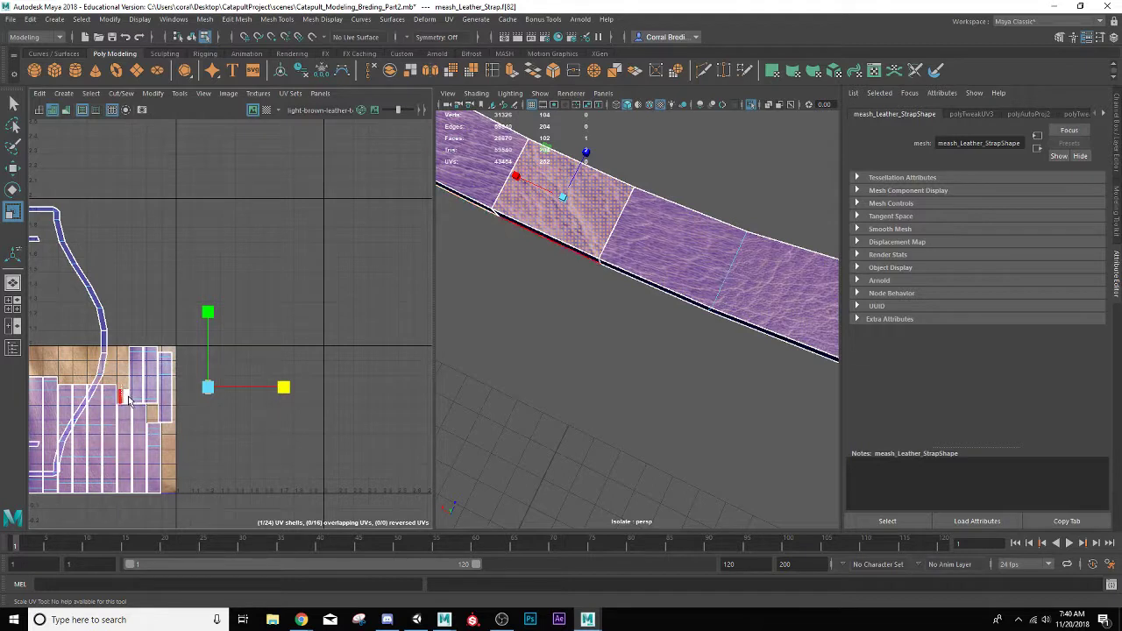
pyautogui.click(129, 400)
pyautogui.press('w')
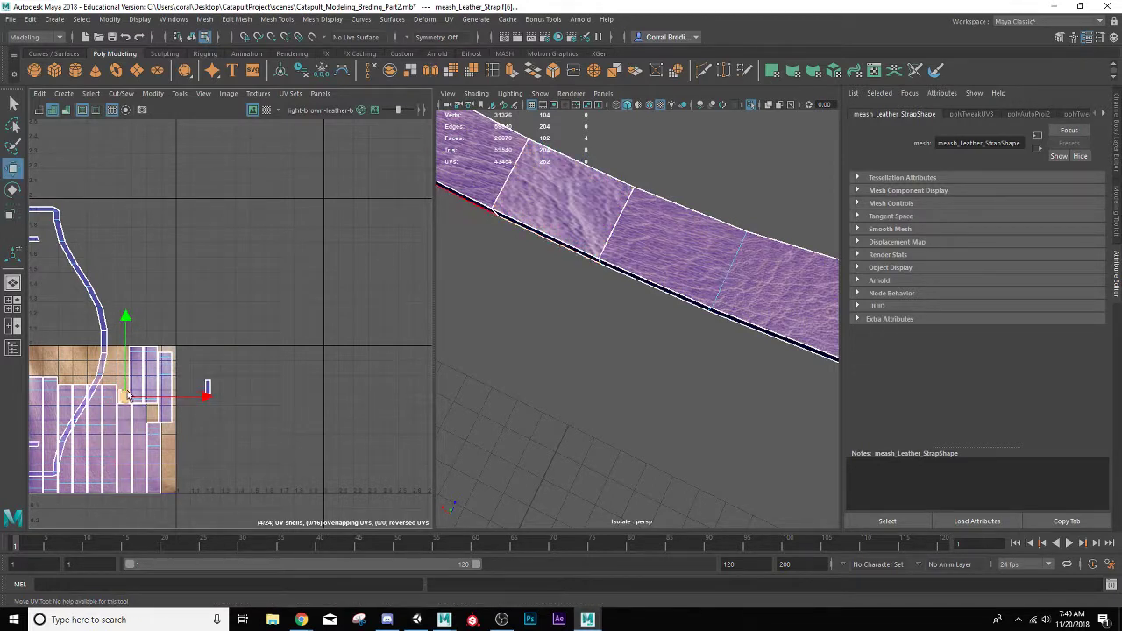
pyautogui.moveTo(128, 396); pyautogui.dragTo(245, 396)
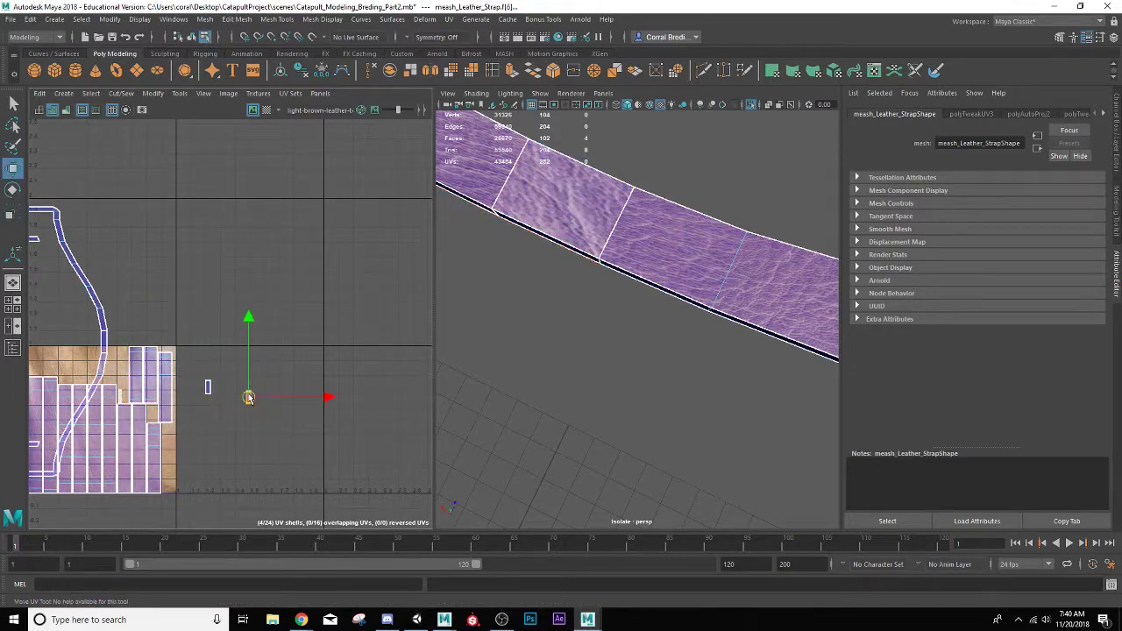
pyautogui.click(121, 400)
pyautogui.moveTo(121, 400); pyautogui.dragTo(234, 400)
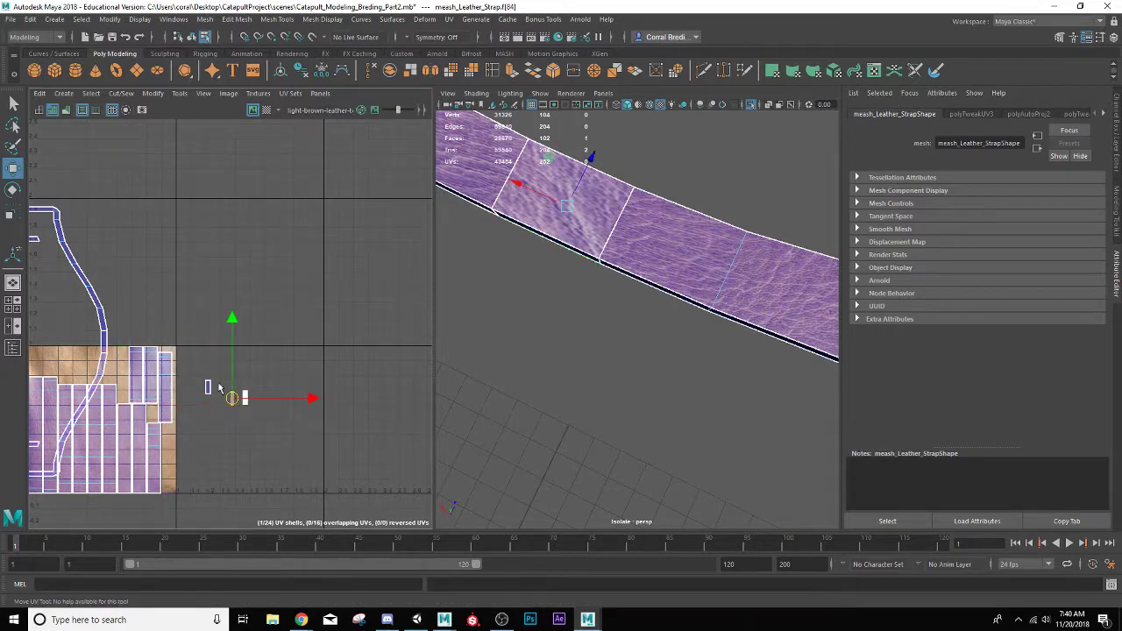
# - Select the five small UV shells and examine which faces of the middle segment and end wraps they belong to
pyautogui.keyDown('alt'); pyautogui.moveTo(604, 356); pyautogui.dragTo(710, 342); pyautogui.keyUp('alt')
pyautogui.scroll(-5, 701, 349)
pyautogui.scroll(7, 565, 334)
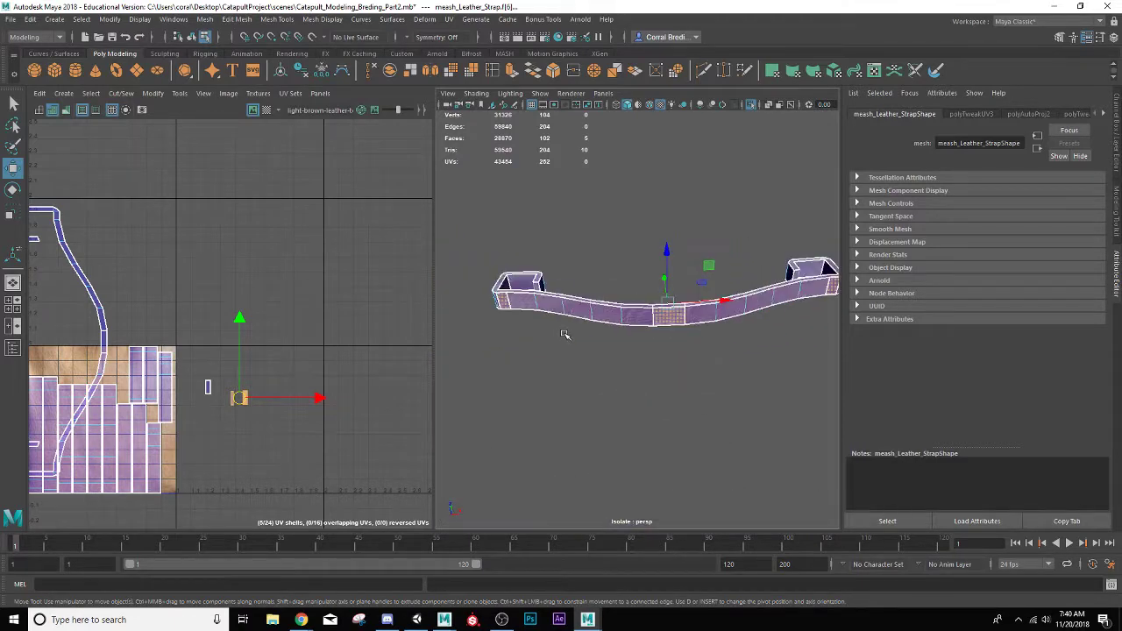
pyautogui.keyDown('alt'); pyautogui.moveTo(531, 321); pyautogui.dragTo(664, 354, button='middle'); pyautogui.keyUp('alt')
pyautogui.keyDown('alt'); pyautogui.moveTo(663, 354); pyautogui.dragTo(686, 278); pyautogui.keyUp('alt')
pyautogui.scroll(-3, 693, 376)
pyautogui.keyDown('alt'); pyautogui.moveTo(686, 278); pyautogui.dragTo(656, 361, button='middle'); pyautogui.keyUp('alt')
pyautogui.keyDown('alt'); pyautogui.moveTo(657, 361); pyautogui.dragTo(599, 356); pyautogui.keyUp('alt')
pyautogui.scroll(3, 599, 396)
pyautogui.scroll(4, 291, 368)
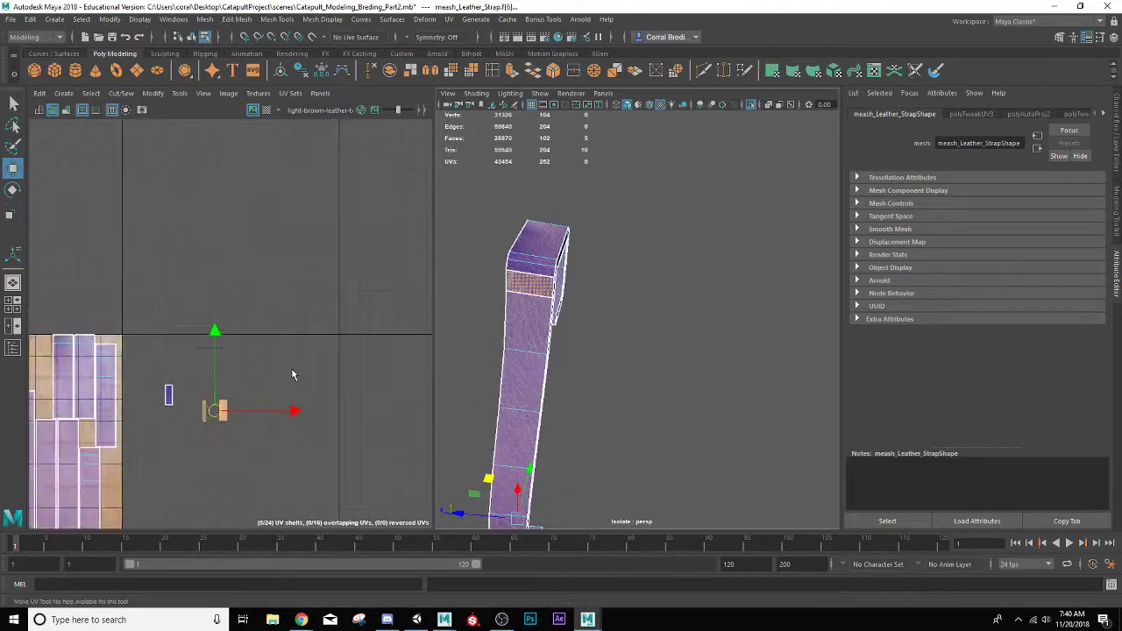
# - Widen the five small UV shells horizontally, scaling the group of four and the single shell separately
pyautogui.press('r')
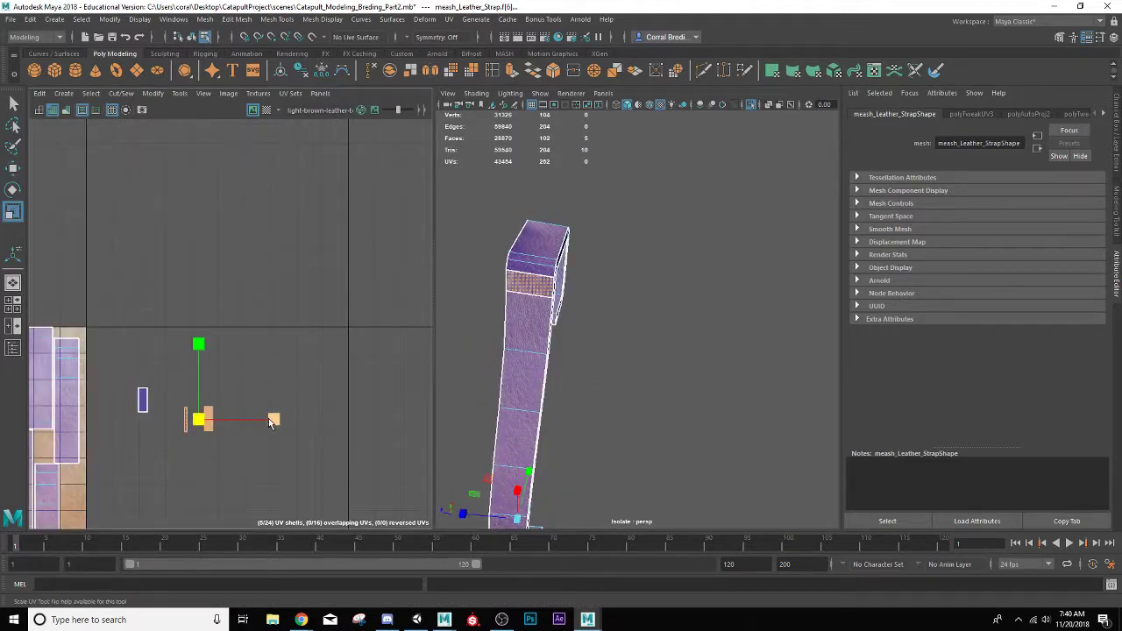
pyautogui.moveTo(269, 419); pyautogui.dragTo(401, 432)
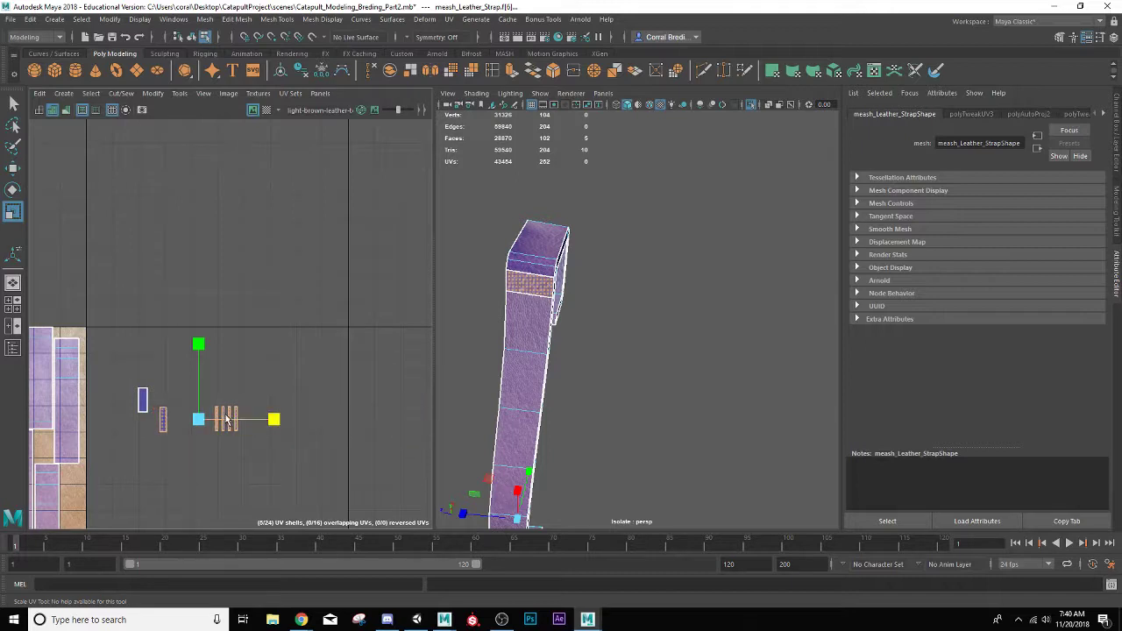
pyautogui.moveTo(257, 429); pyautogui.dragTo(510, 443)
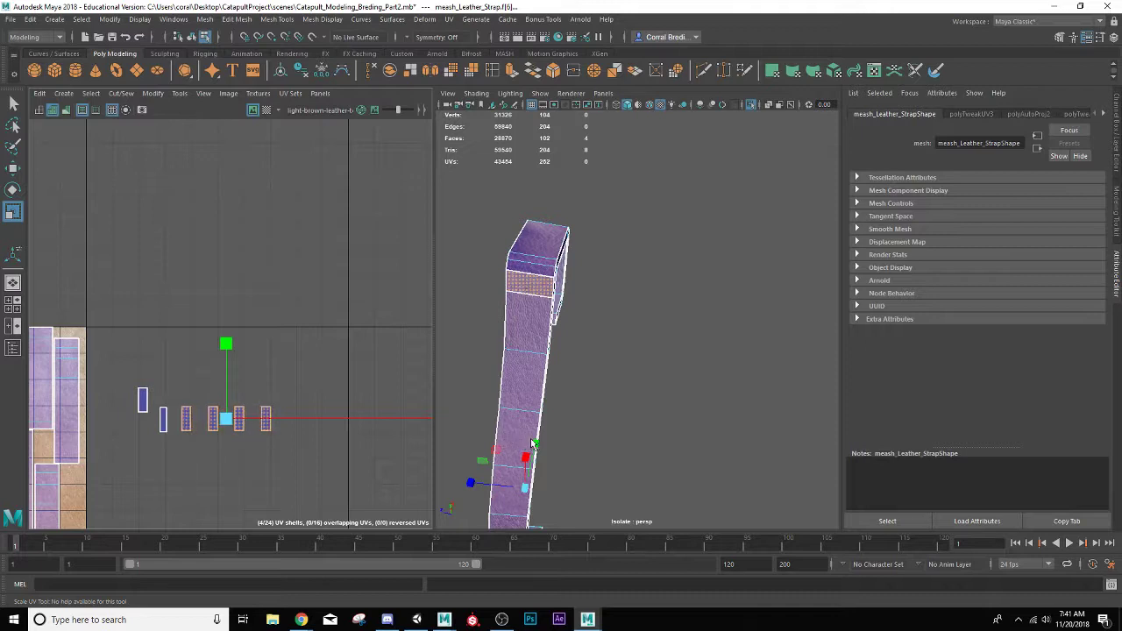
pyautogui.moveTo(532, 442); pyautogui.dragTo(542, 444)
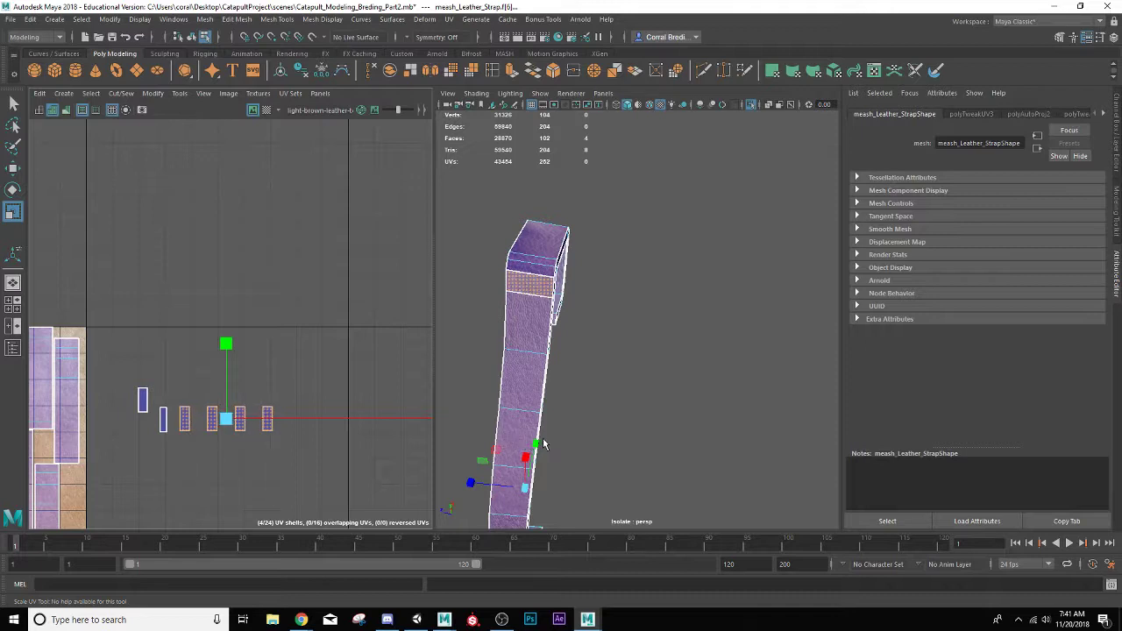
pyautogui.click(166, 424)
pyautogui.moveTo(239, 427); pyautogui.dragTo(316, 432)
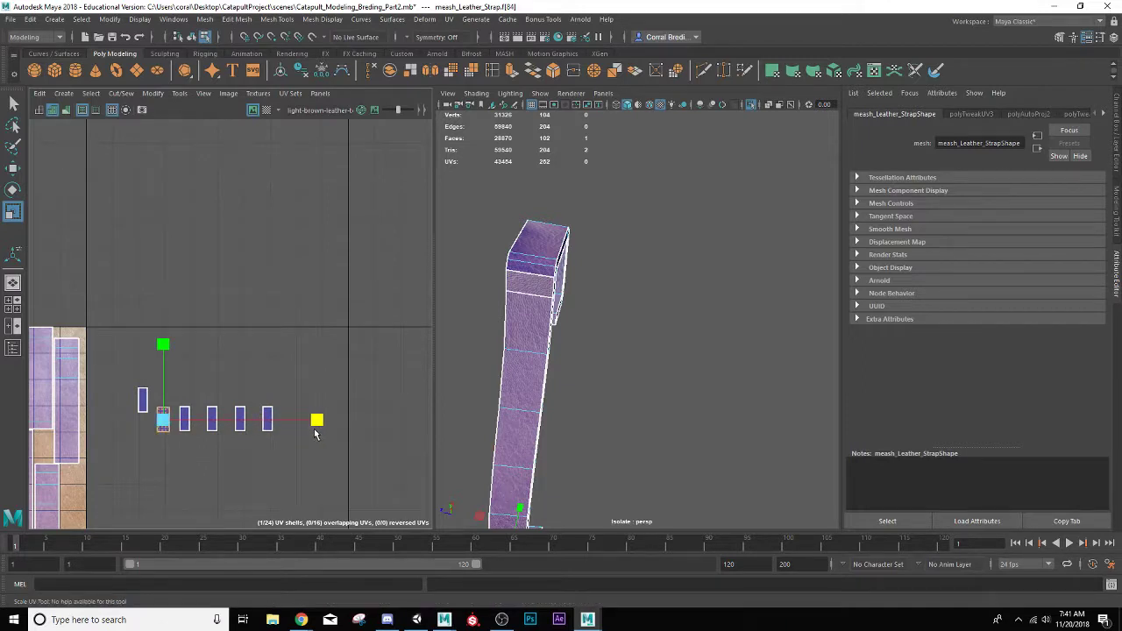
# - Select the broad face of the strap's middle segment, widen its UV shell horizontally and enlarge it slightly
pyautogui.scroll(-2, 308, 433)
pyautogui.keyDown('alt'); pyautogui.moveTo(581, 456); pyautogui.dragTo(486, 550); pyautogui.keyUp('alt')
pyautogui.scroll(-5, 534, 439)
pyautogui.scroll(8, 534, 440)
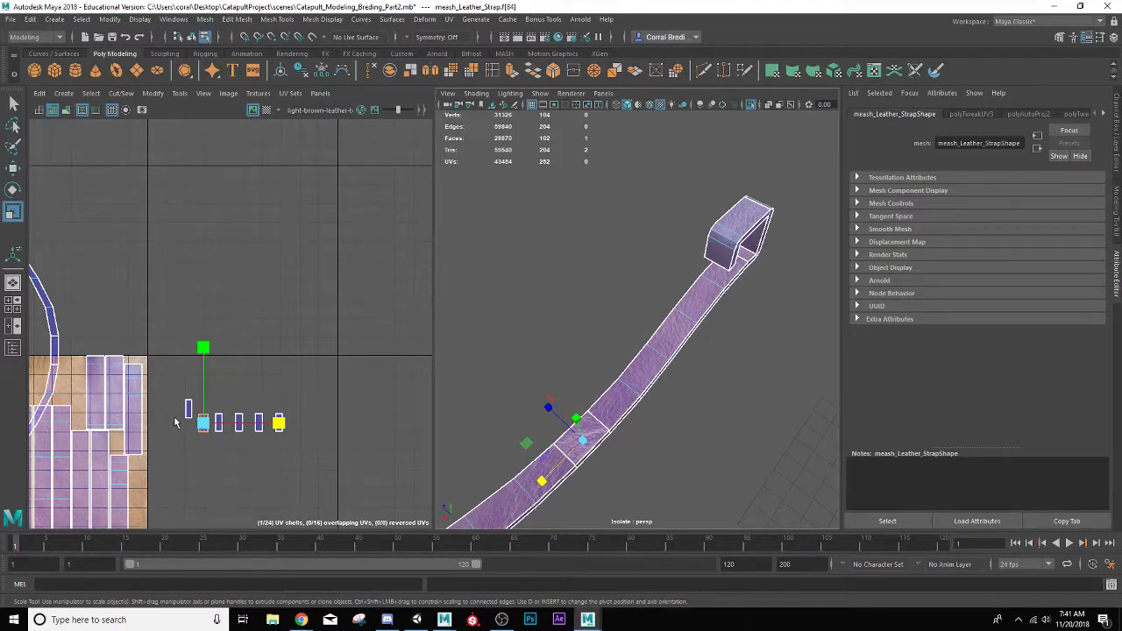
pyautogui.moveTo(225, 436); pyautogui.dragTo(218, 436)
pyautogui.click(592, 443)
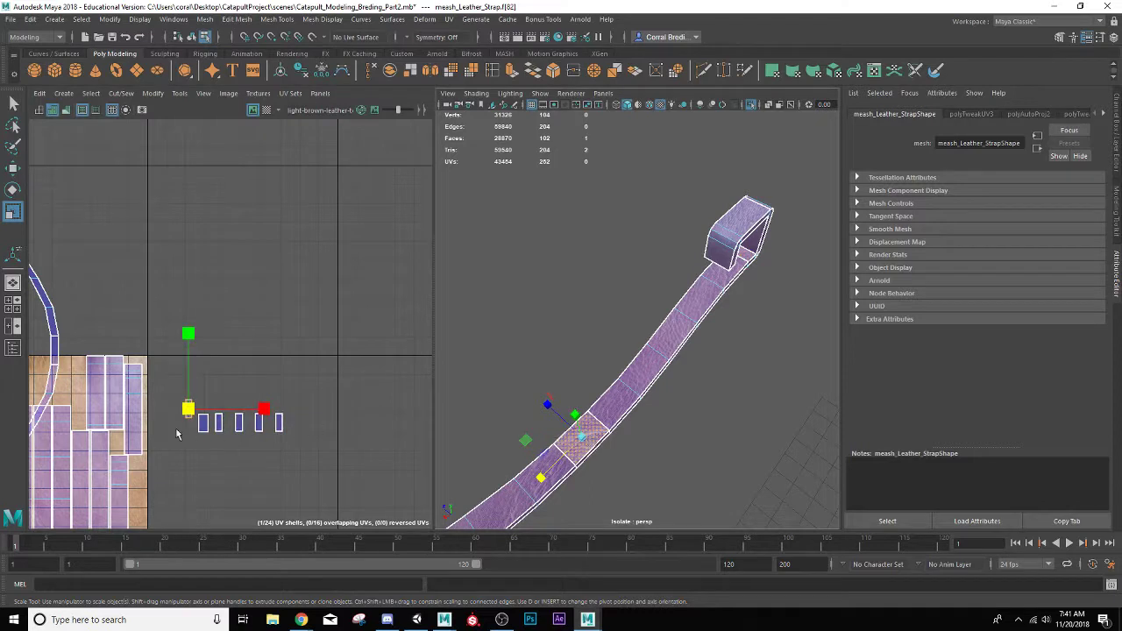
pyautogui.moveTo(263, 409); pyautogui.dragTo(325, 408)
pyautogui.moveTo(187, 410)
pyautogui.mouseDown()
pyautogui.moveTo(214, 407)
pyautogui.moveTo(203, 414)
pyautogui.mouseUp()
# - Select the long side edge of the middle segment's UV shell and join it to its neighbour with Move and Sew
pyautogui.moveTo(181, 412); pyautogui.dragTo(181, 384, button='right')
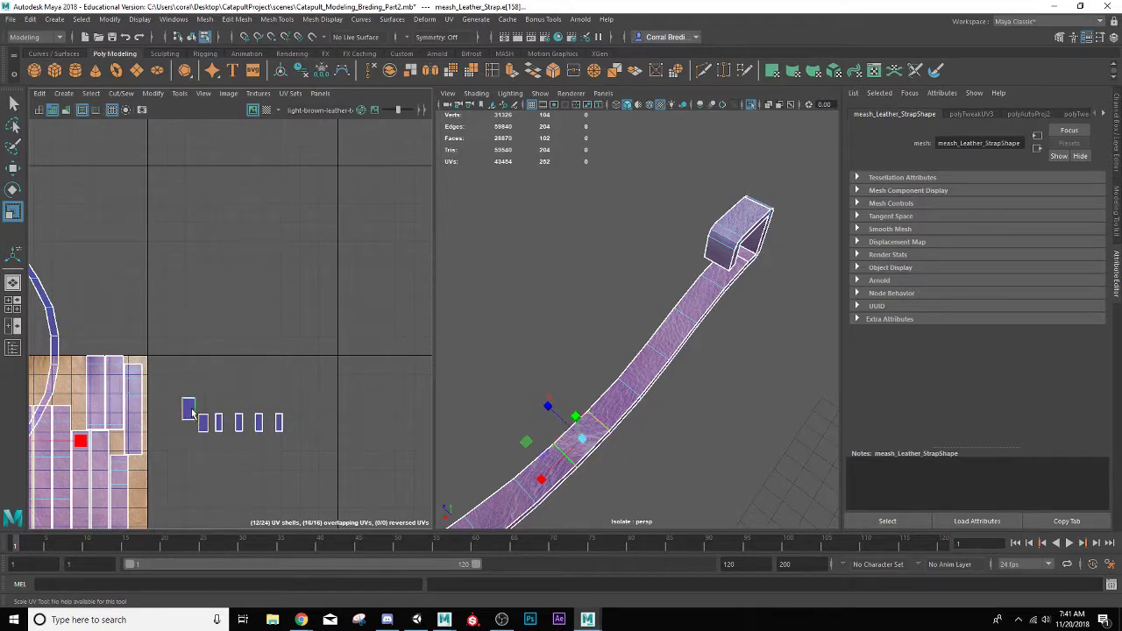
pyautogui.click(192, 412)
pyautogui.click(121, 92)
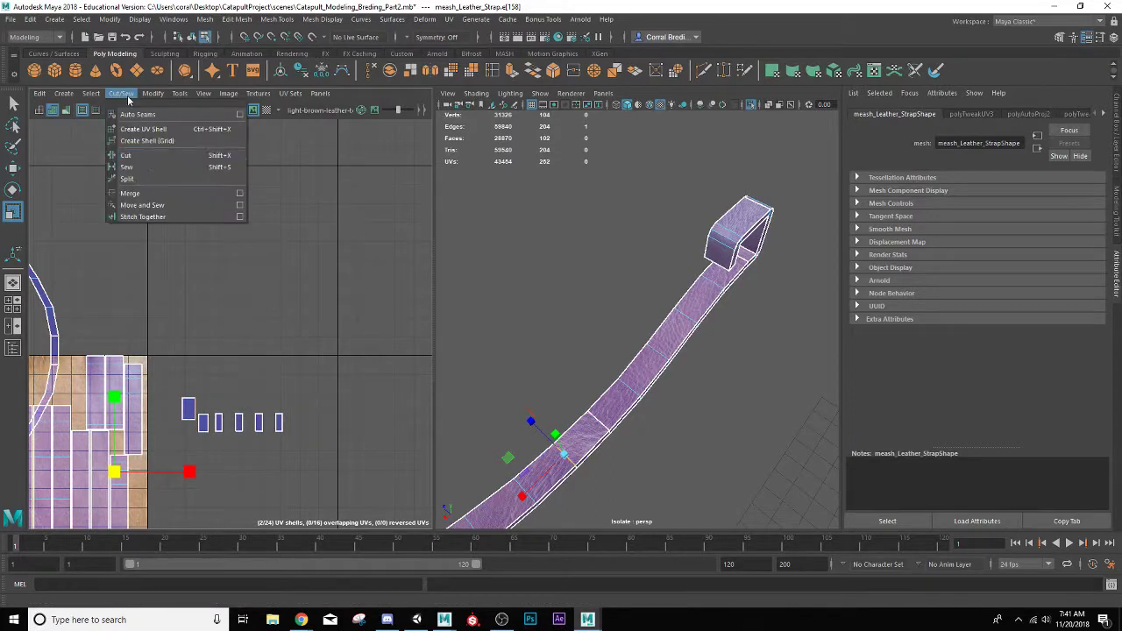
pyautogui.click(154, 206)
pyautogui.click(171, 250)
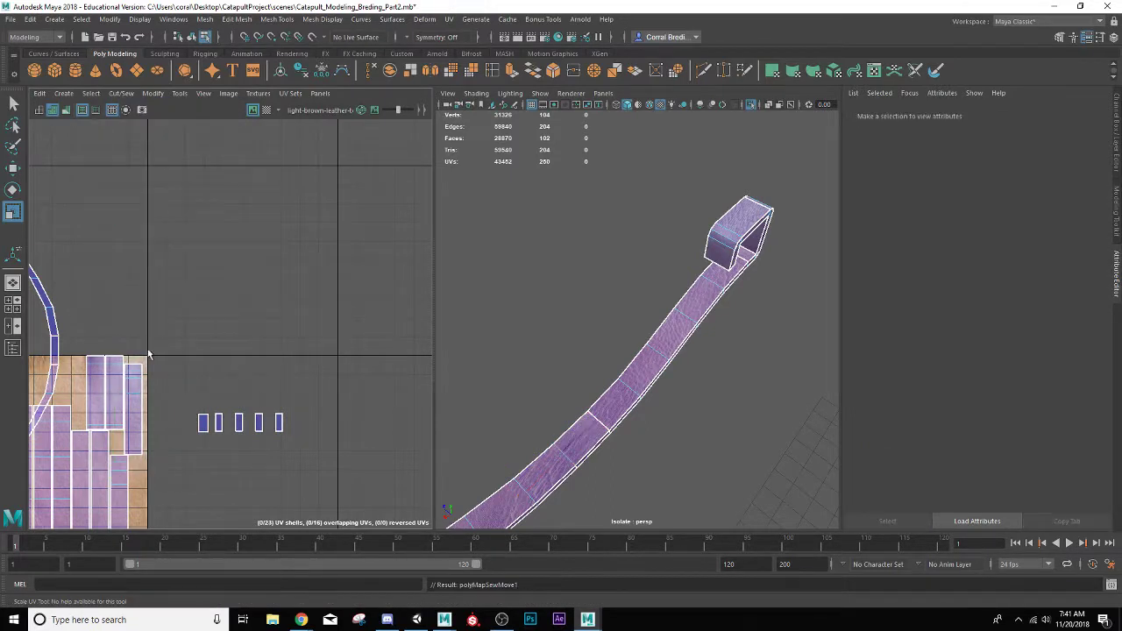
# - Repeat Move and Sew on the top edges of the three upright UV shells at the tile's upper right
pyautogui.click(135, 361)
pyautogui.press('g')
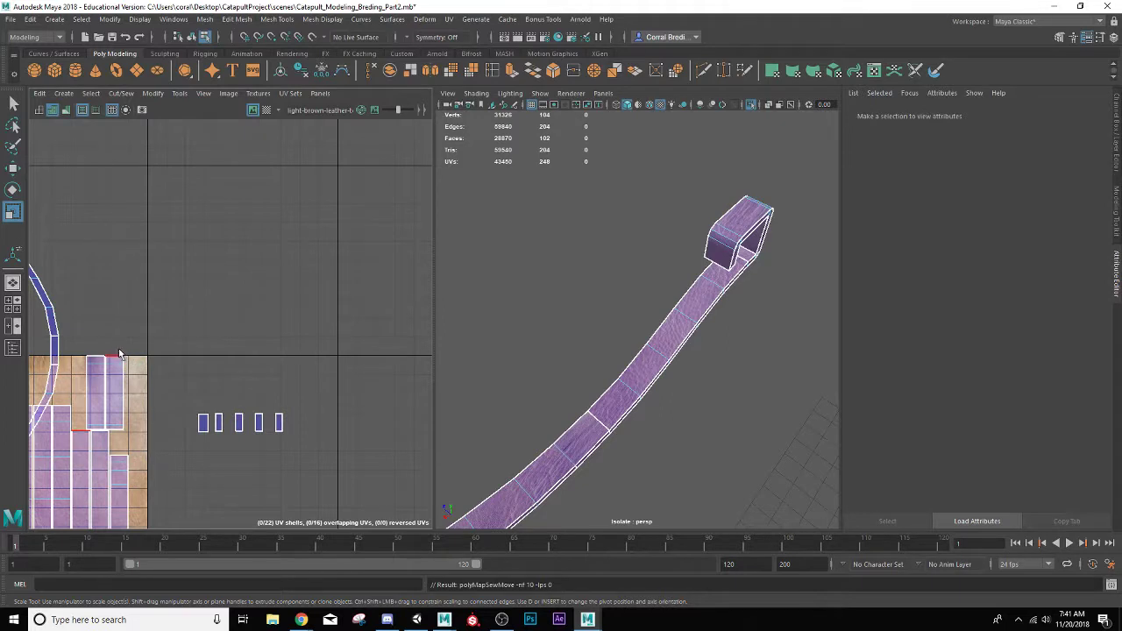
pyautogui.click(119, 354)
pyautogui.press('g')
pyautogui.click(101, 355)
pyautogui.press('g')
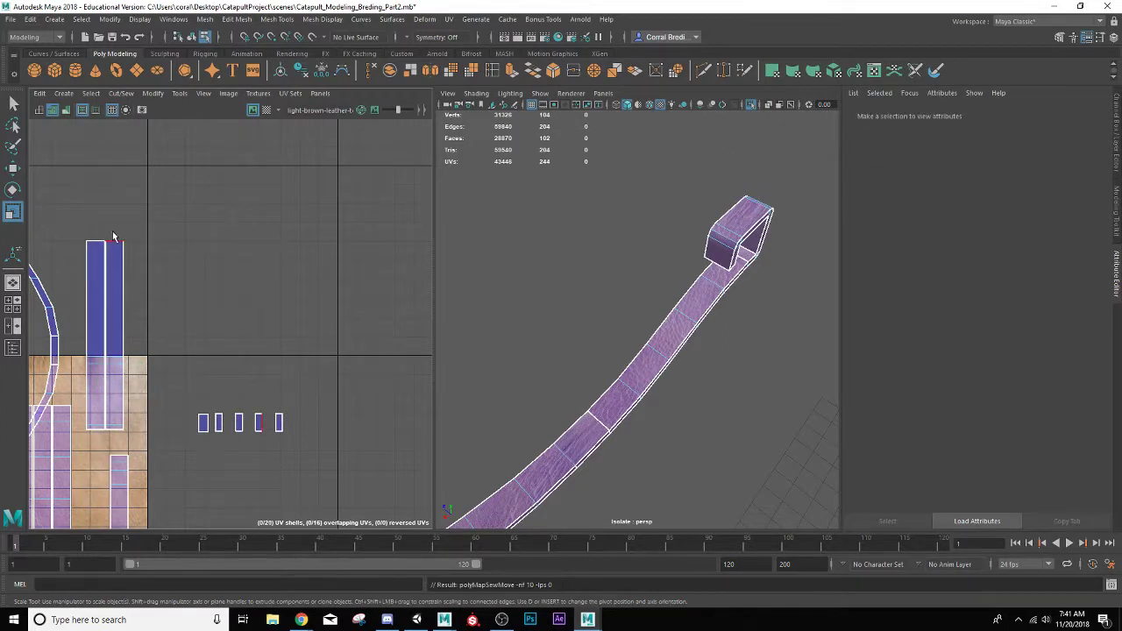
# - Repeat Move and Sew on the top ends of the extended UV strips to join them into a longer strip
pyautogui.click(112, 237)
pyautogui.press('g')
pyautogui.click(98, 237)
pyautogui.press('g')
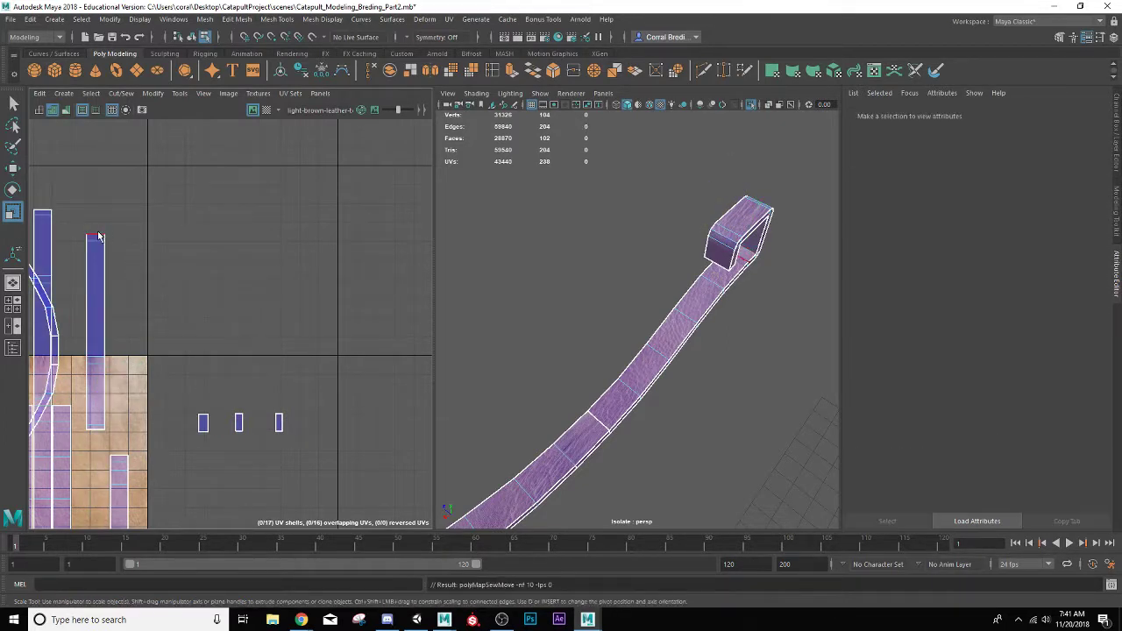
pyautogui.click(98, 236)
pyautogui.press('g')
pyautogui.click(47, 210)
pyautogui.press('g')
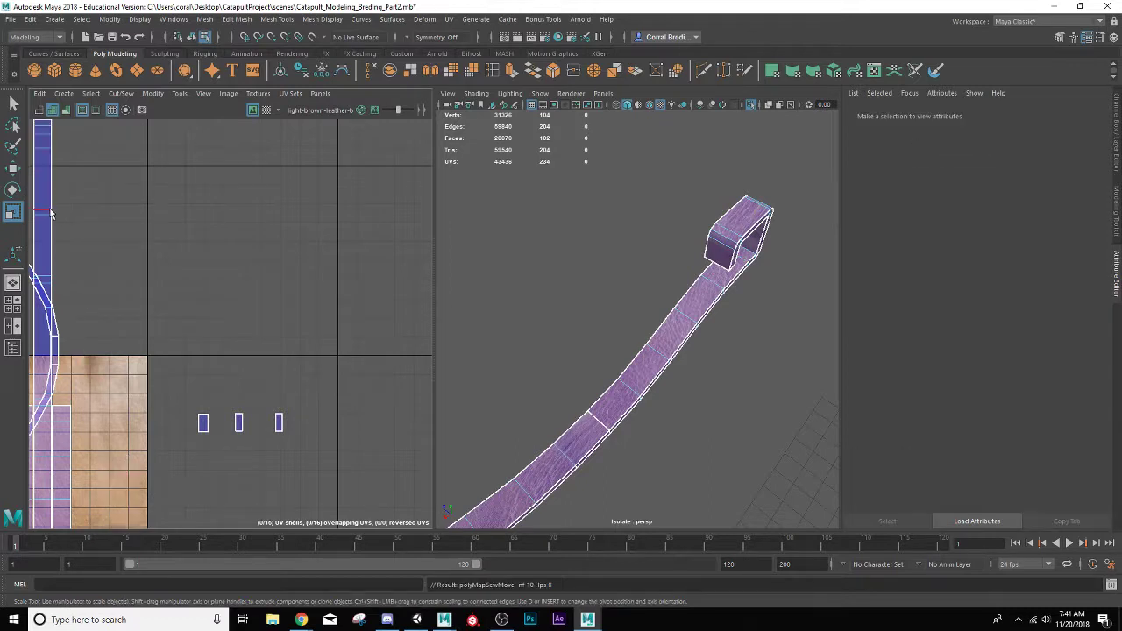
# - Repeat Move and Sew on the cross edge of the upright UV strip and the lower end of the neighbouring strip
pyautogui.scroll(-4, 44, 189)
pyautogui.click(47, 165)
pyautogui.press('g')
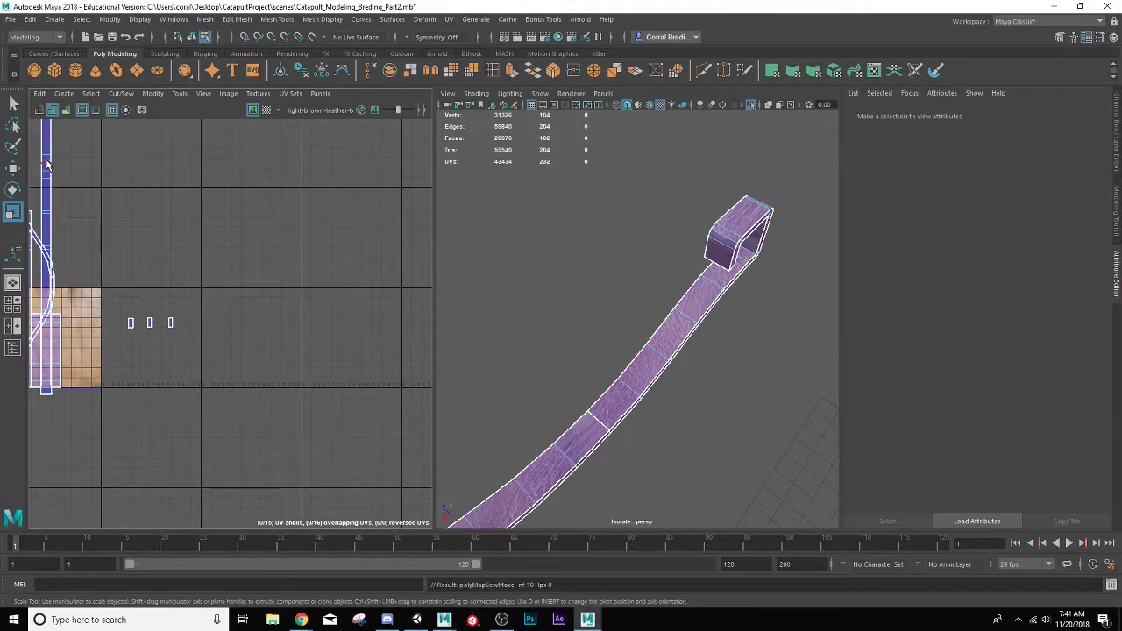
pyautogui.click(57, 389)
pyautogui.press('g')
pyautogui.click(58, 396)
pyautogui.press('g')
# - Extend the downward UV strip from its lower end with Move and Sew, and sew the last small loose shell onto the upright strip
pyautogui.click(55, 471)
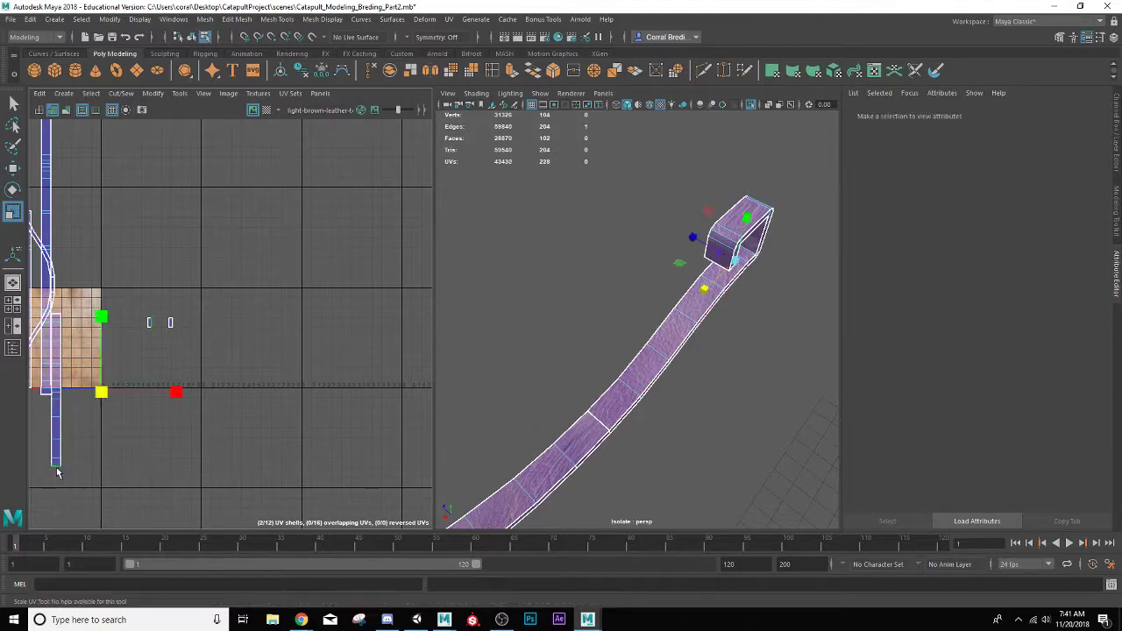
pyautogui.press('g')
pyautogui.click(56, 478)
pyautogui.press('g')
pyautogui.scroll(-4, 56, 480)
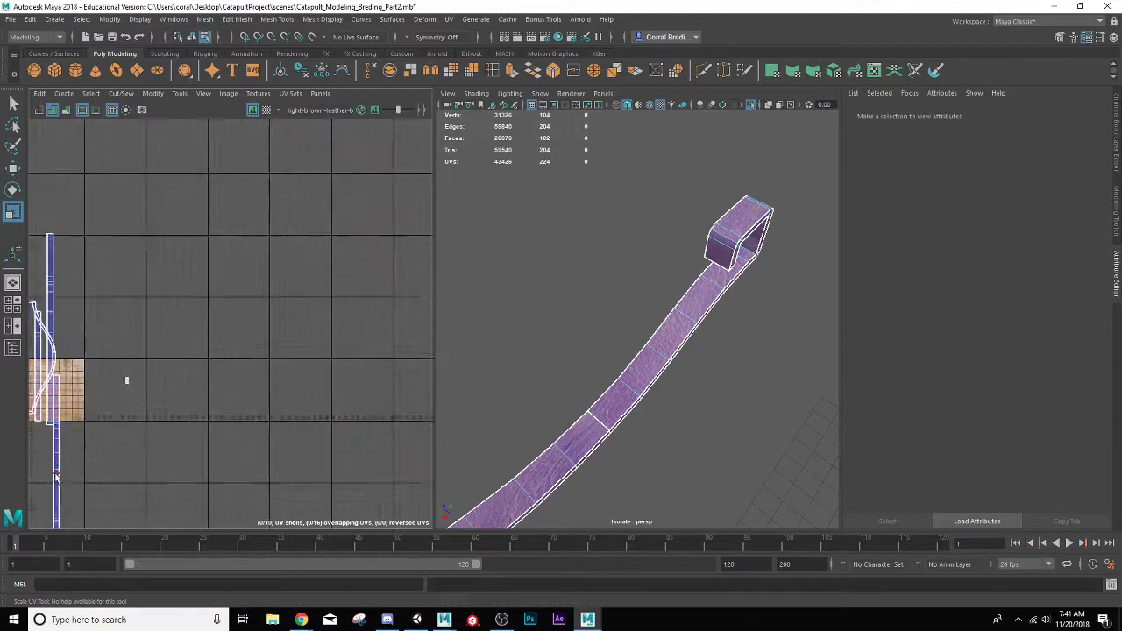
pyautogui.moveTo(58, 274); pyautogui.dragTo(63, 293)
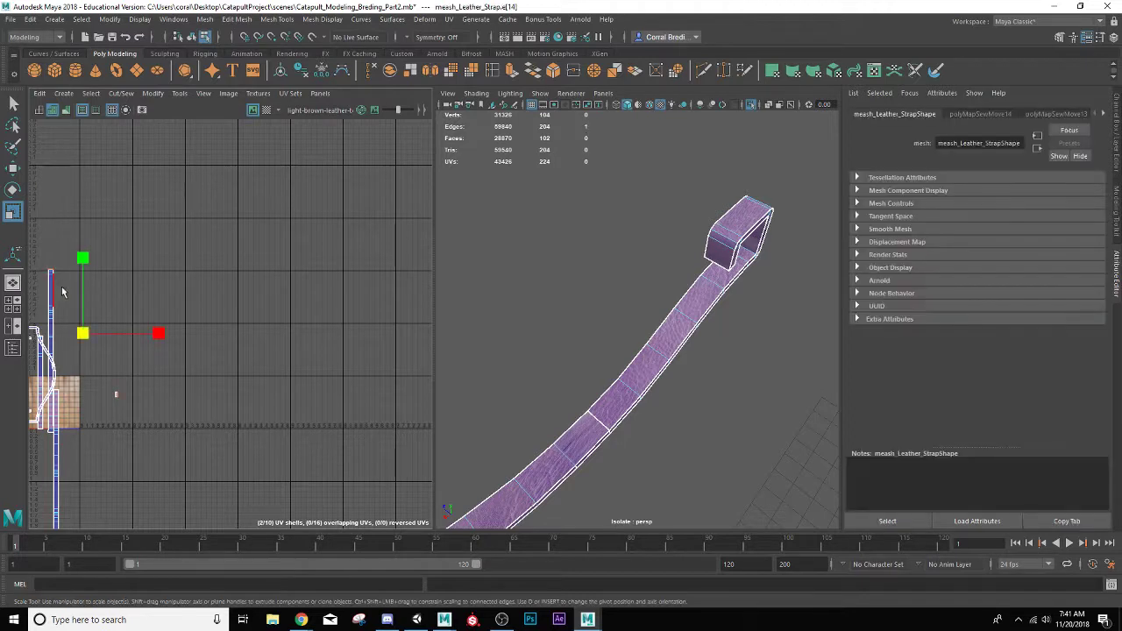
pyautogui.press('g')
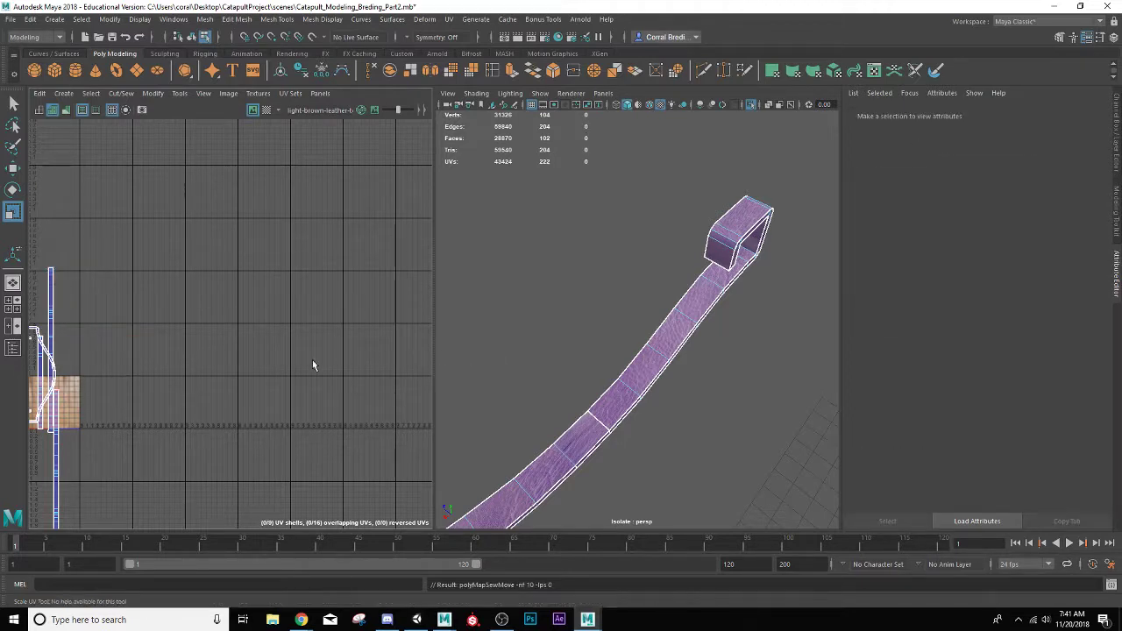
# - Select the downward UV strip as a shell and move it against the right edge of the texture tile
pyautogui.scroll(3, 75, 407)
pyautogui.keyDown('alt'); pyautogui.moveTo(74, 408); pyautogui.dragTo(229, 310, button='middle'); pyautogui.keyUp('alt')
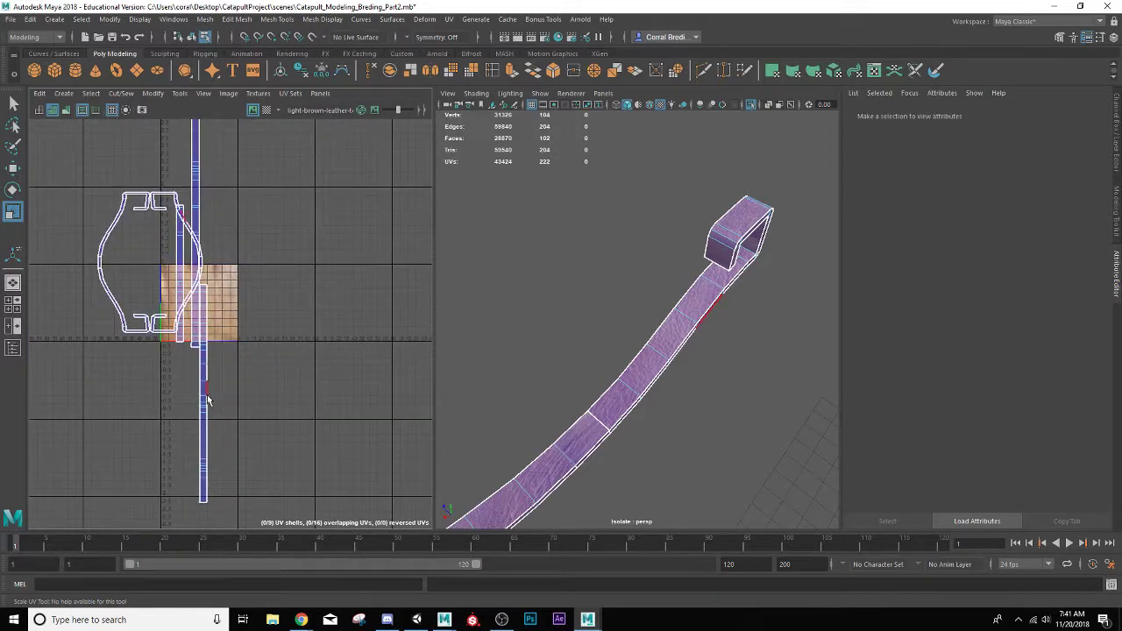
pyautogui.moveTo(202, 401); pyautogui.dragTo(200, 368, button='right')
pyautogui.click(200, 368)
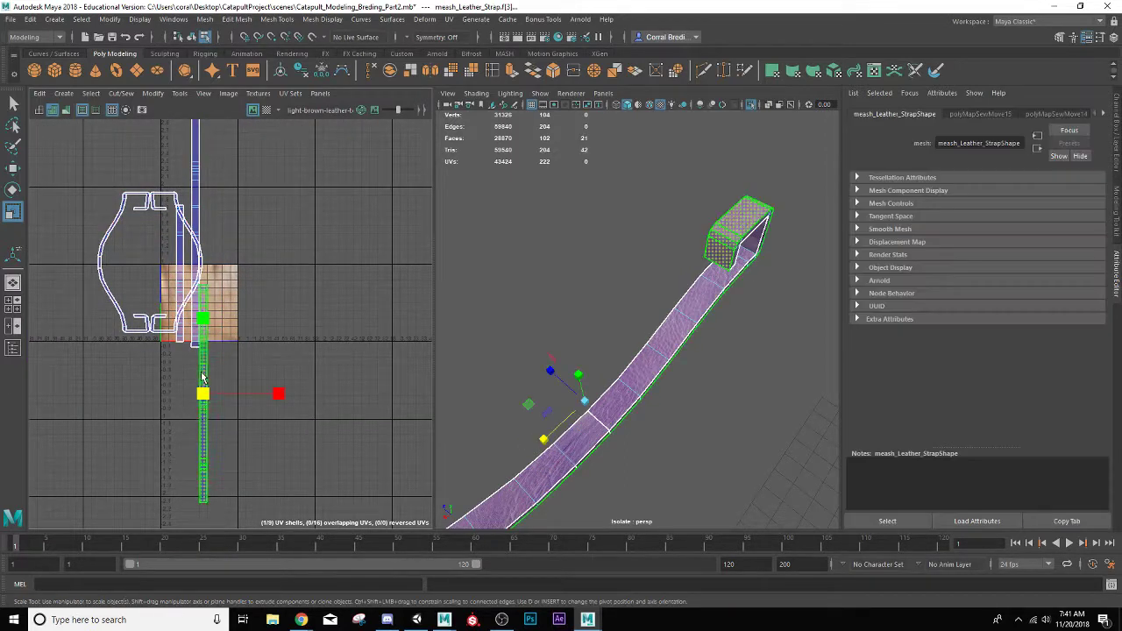
pyautogui.press('w')
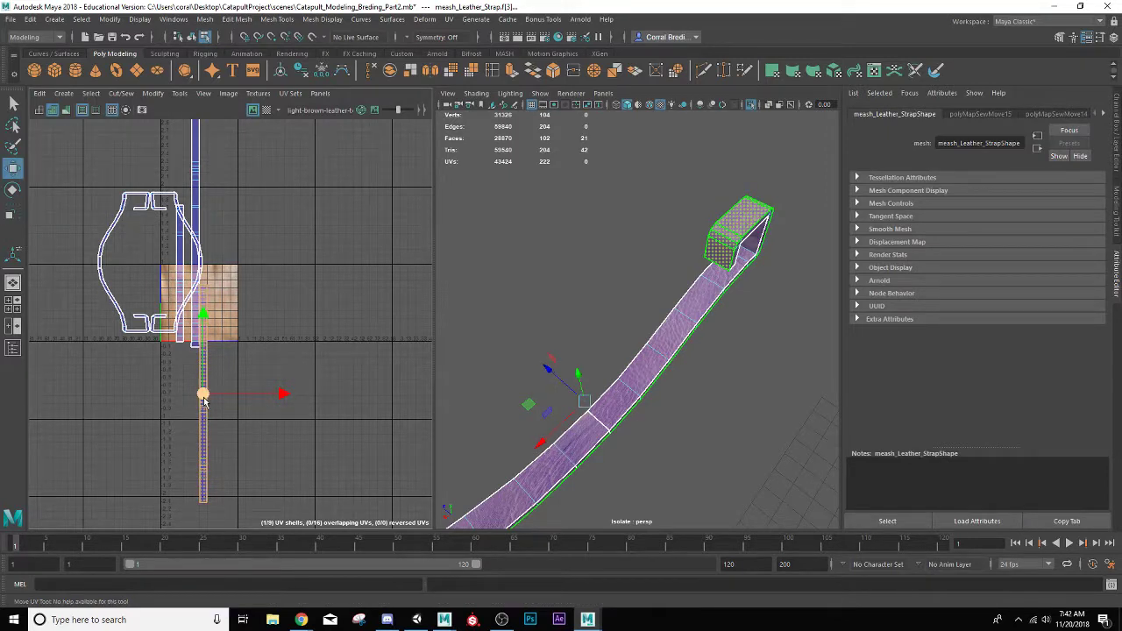
pyautogui.moveTo(203, 393); pyautogui.dragTo(231, 377)
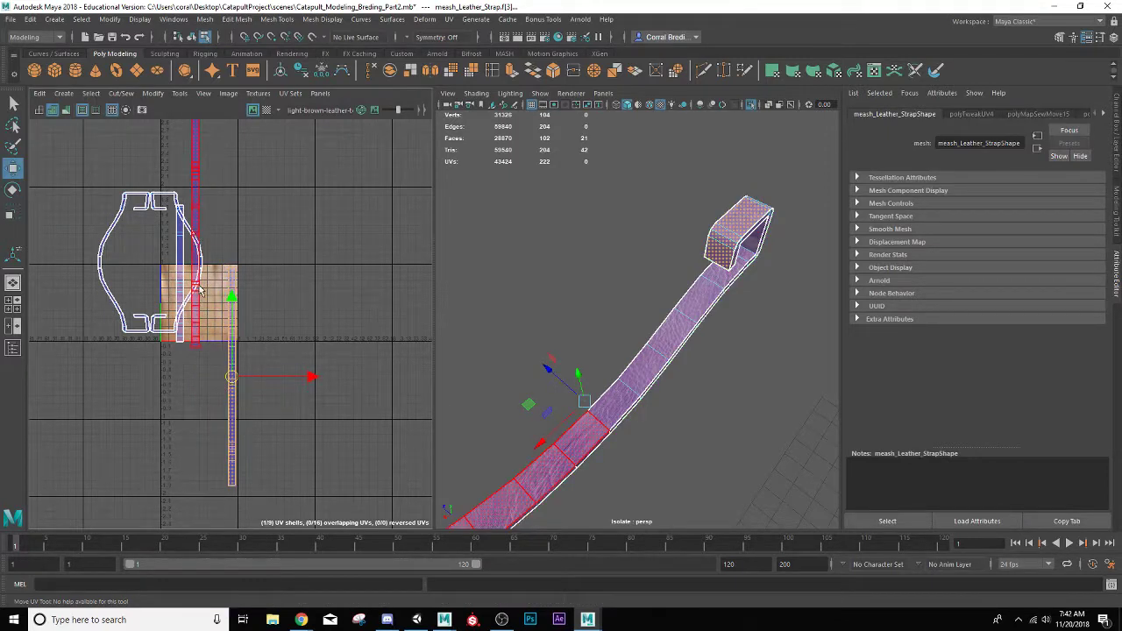
# - Move the other long UV strip and the shorter one beside it, with their top ends aligned near the tile's upper edge
pyautogui.click(198, 228)
pyautogui.moveTo(194, 239); pyautogui.dragTo(221, 393)
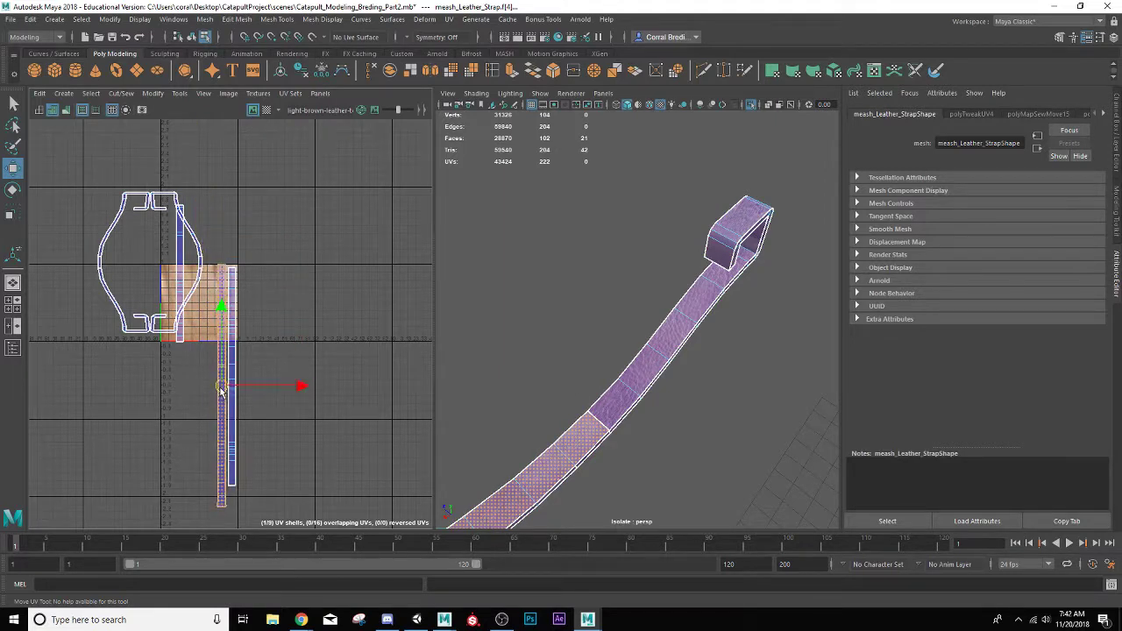
pyautogui.click(182, 289)
pyautogui.moveTo(182, 289); pyautogui.dragTo(208, 337)
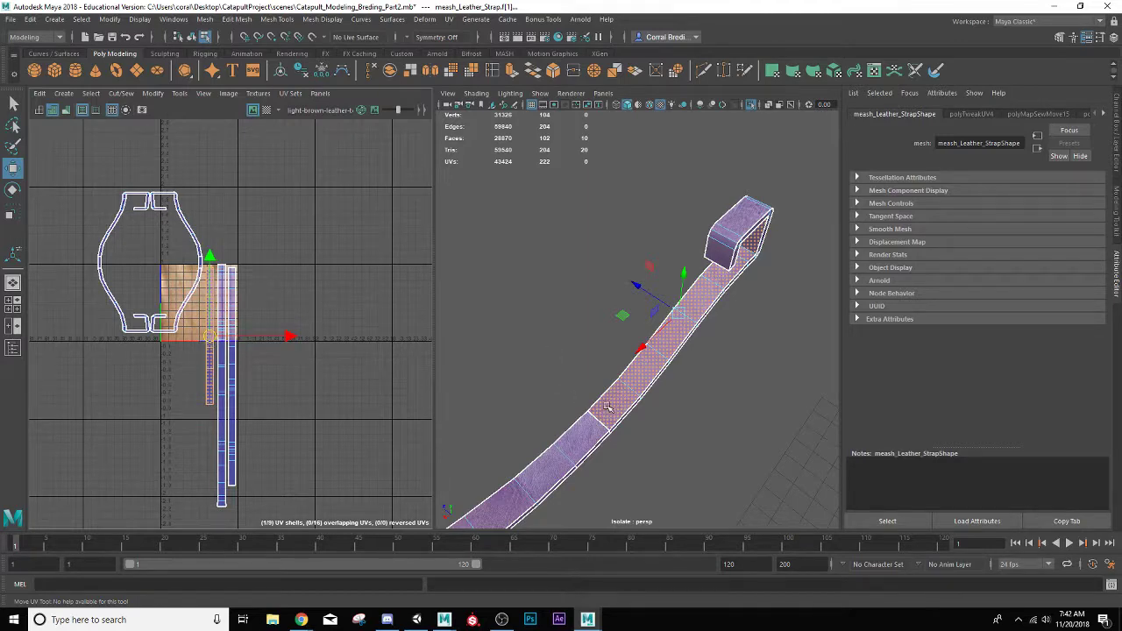
# - Select the edge shared by the two UV shells along the strap's inner face and join them with Move and Sew
pyautogui.moveTo(606, 408); pyautogui.dragTo(648, 268, button='right')
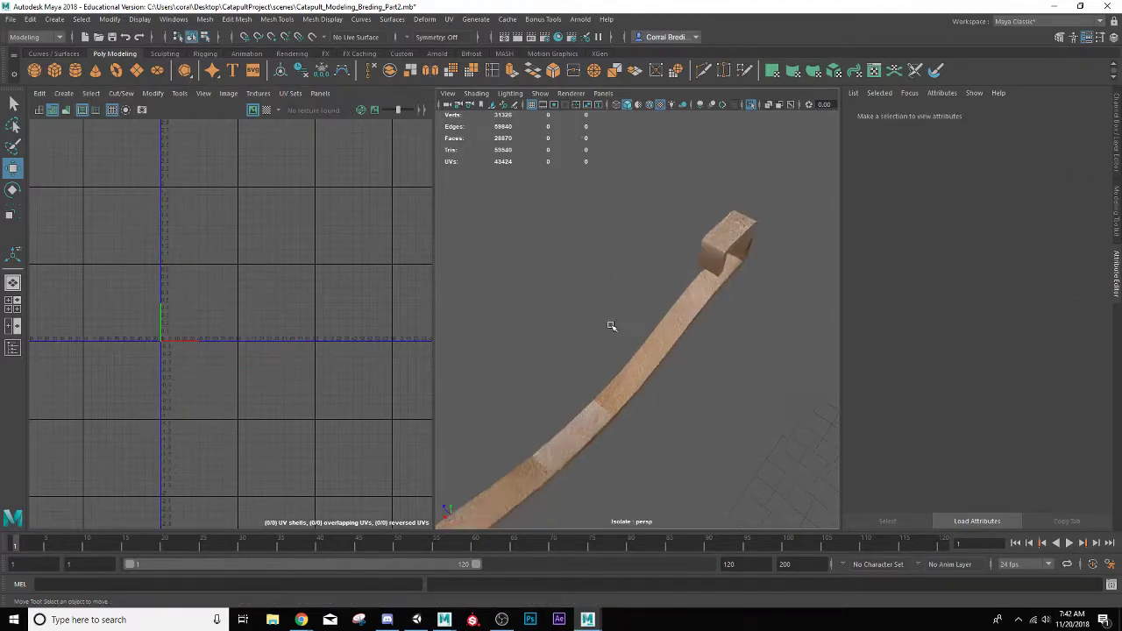
pyautogui.keyDown('alt'); pyautogui.moveTo(611, 326); pyautogui.dragTo(558, 401); pyautogui.keyUp('alt')
pyautogui.click(598, 402)
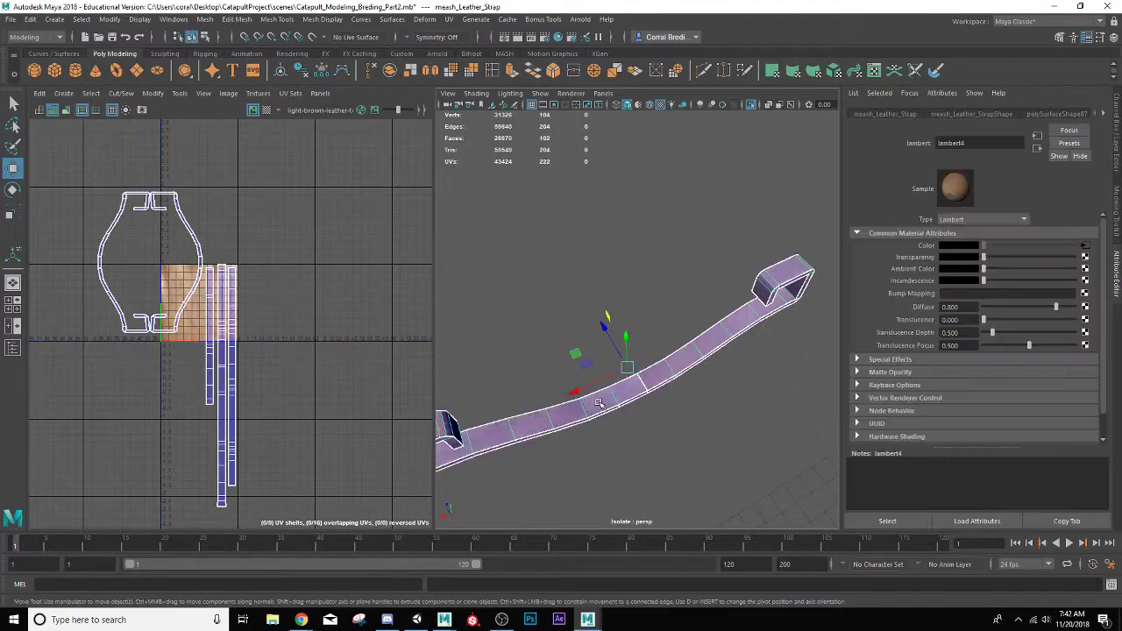
pyautogui.moveTo(230, 352); pyautogui.dragTo(226, 323, button='right')
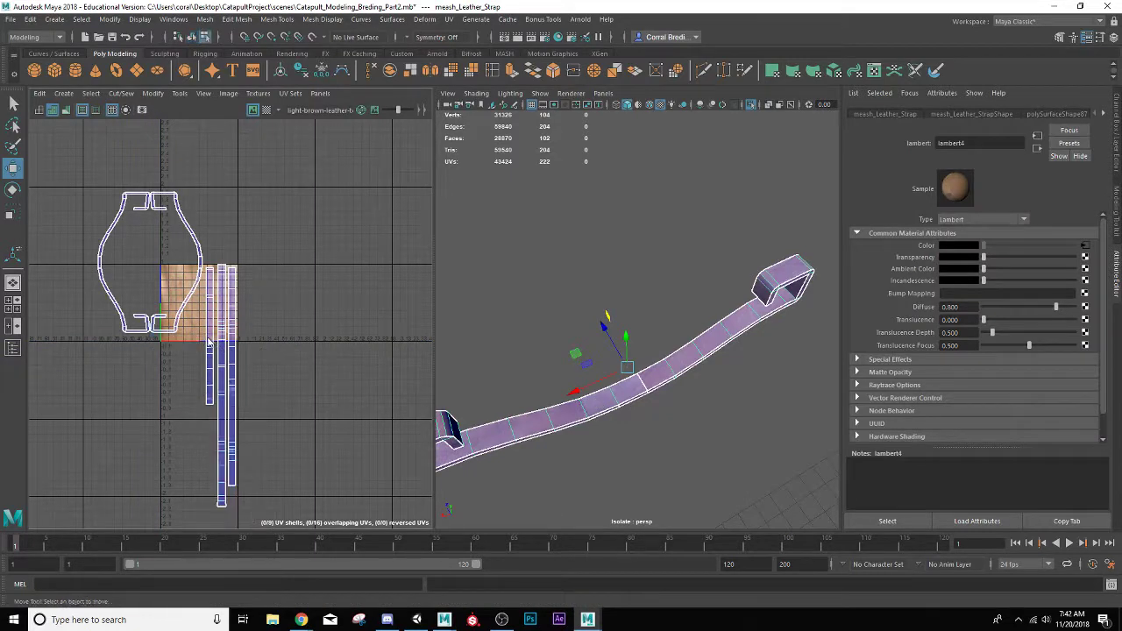
pyautogui.doubleClick(619, 401)
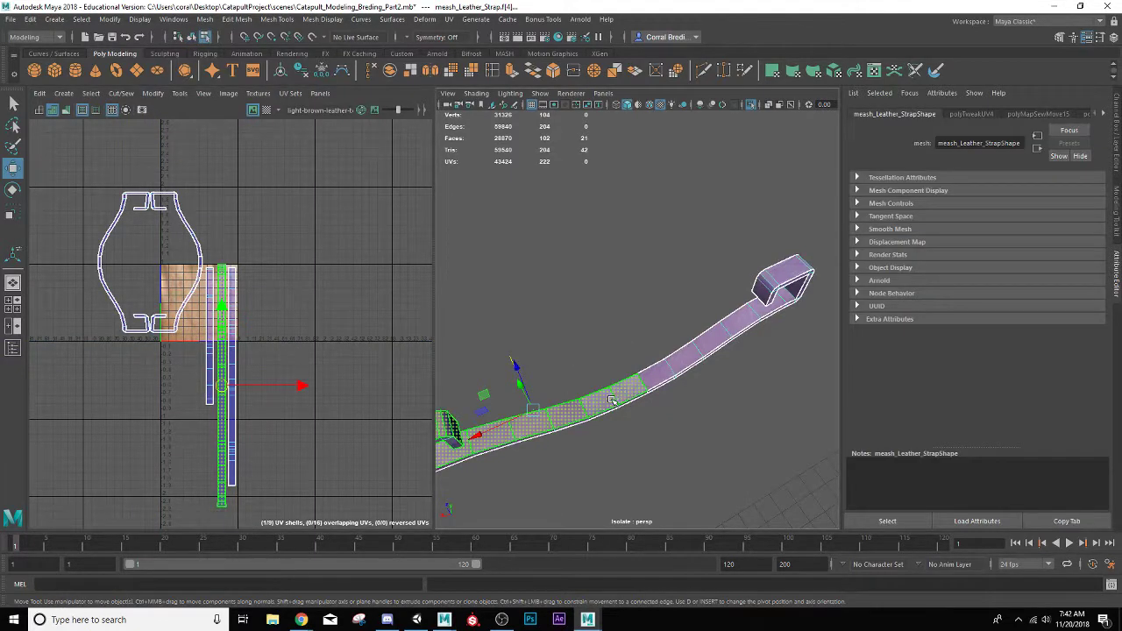
pyautogui.keyDown('shift'); pyautogui.doubleClick(675, 364); pyautogui.keyUp('shift')
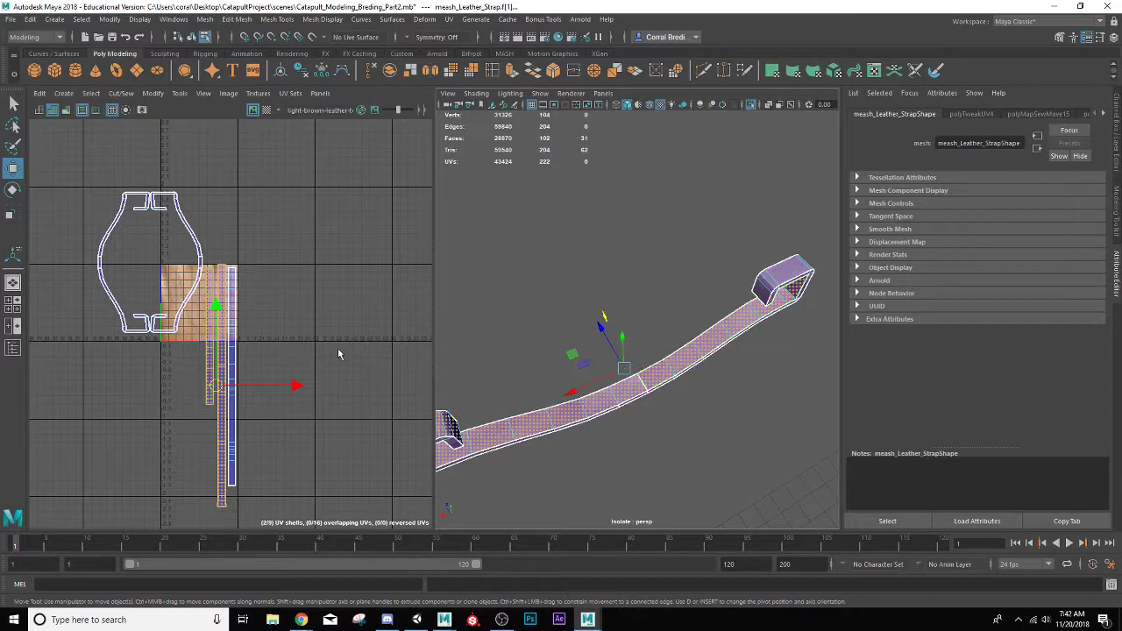
pyautogui.moveTo(209, 342); pyautogui.dragTo(211, 406, button='right')
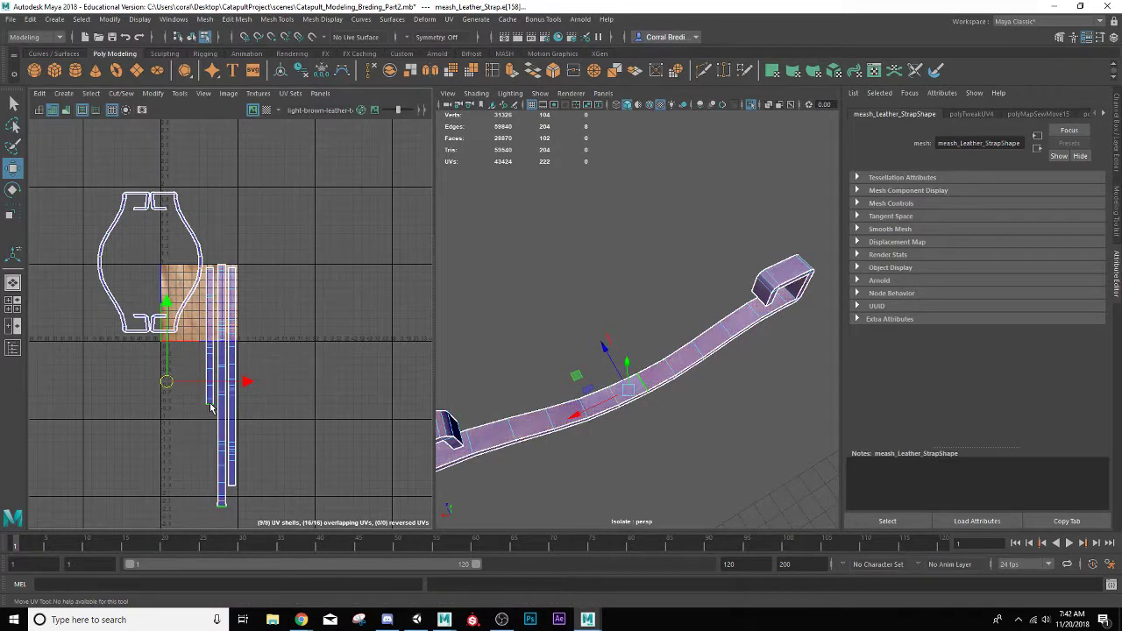
pyautogui.click(121, 93)
pyautogui.click(160, 208)
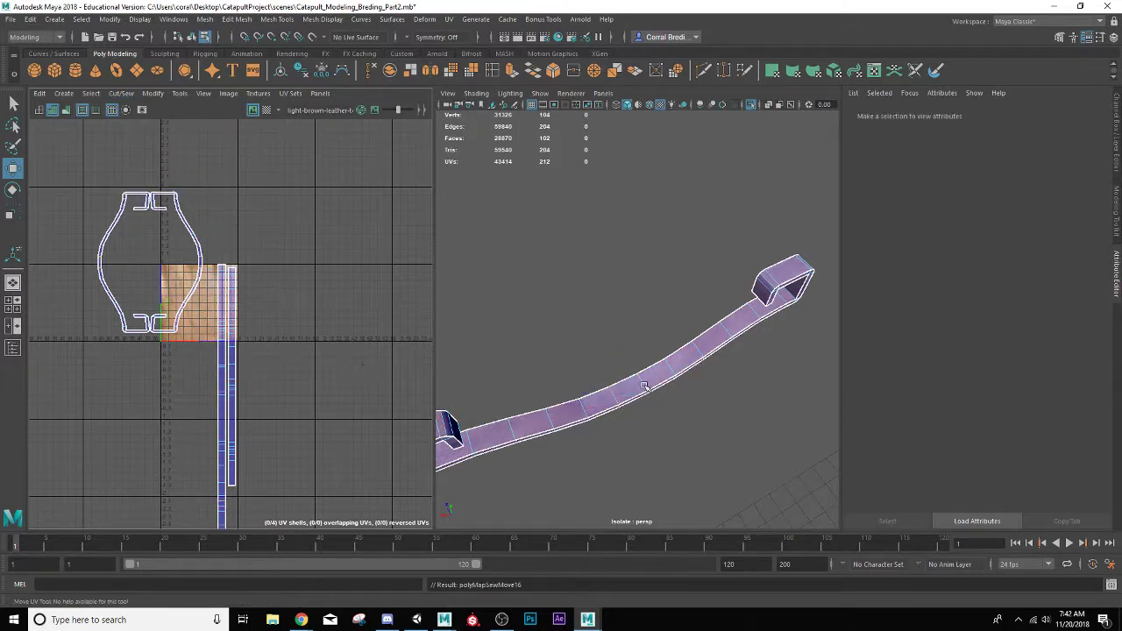
# - Select the newly joined long UV shell of the strap and move it left and upward across the leather tile
pyautogui.moveTo(601, 302); pyautogui.dragTo(669, 263, button='right')
pyautogui.click(651, 279)
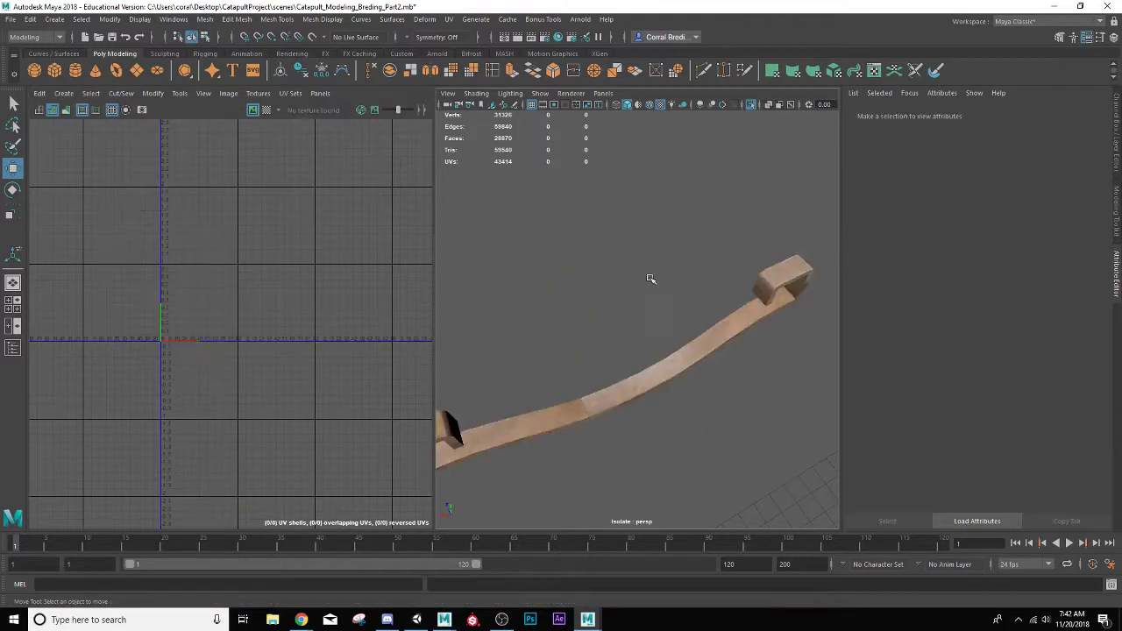
pyautogui.scroll(-5, 639, 385)
pyautogui.keyDown('alt'); pyautogui.moveTo(636, 386); pyautogui.dragTo(628, 359); pyautogui.keyUp('alt')
pyautogui.click(638, 355)
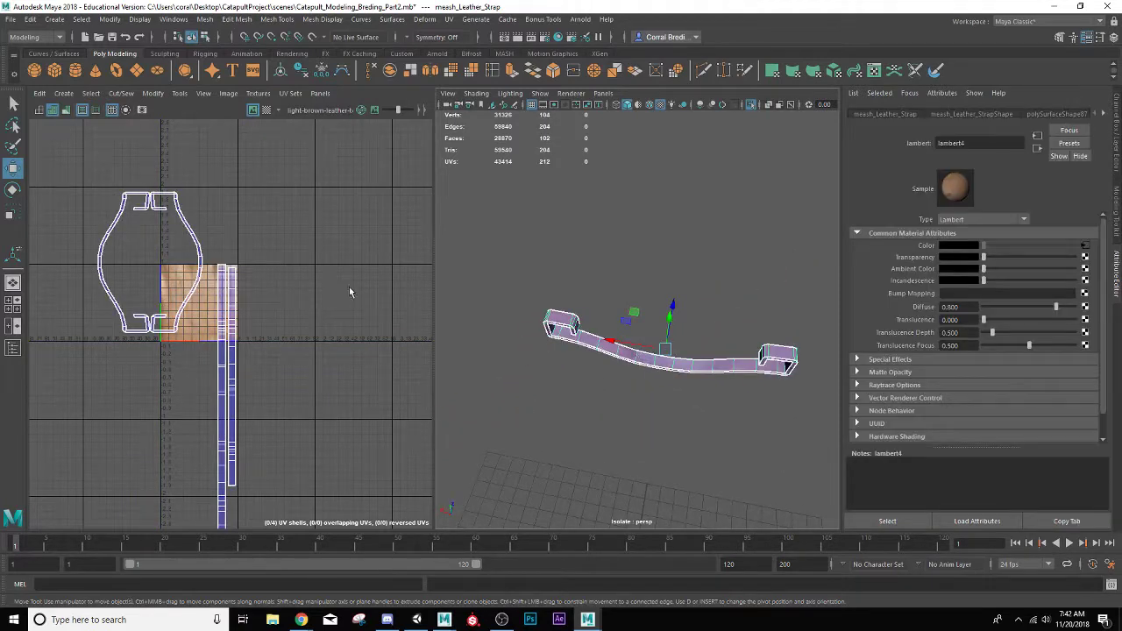
pyautogui.moveTo(227, 395); pyautogui.dragTo(221, 374, button='right')
pyautogui.click(223, 456)
pyautogui.moveTo(222, 456); pyautogui.dragTo(201, 404)
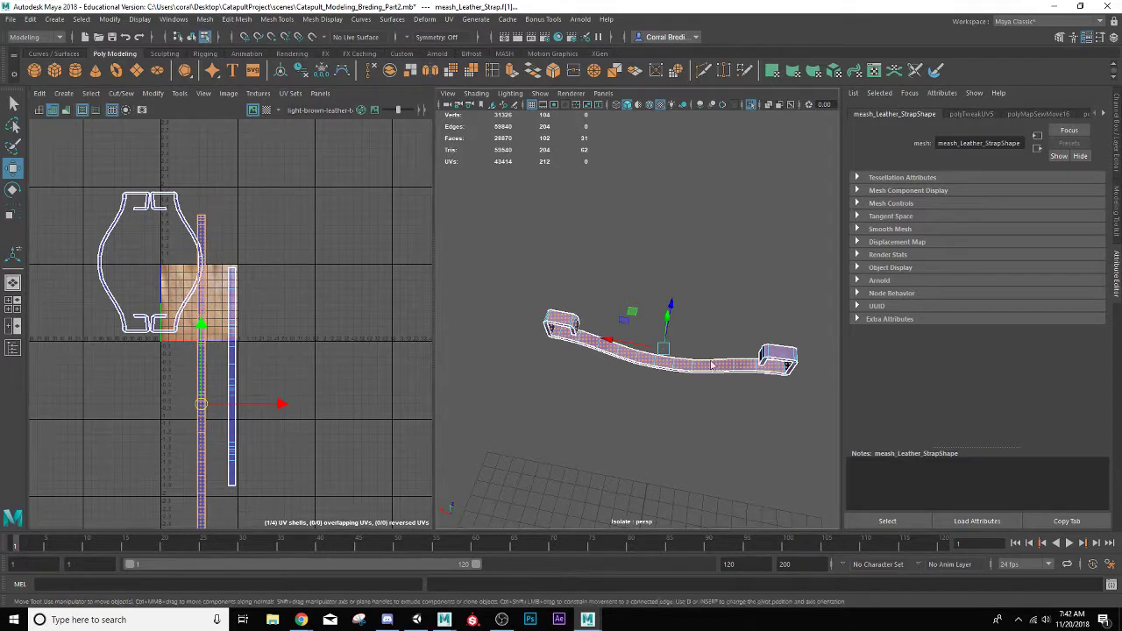
# - Return to object mode, switch to a single perspective view and turn off isolation to show the whole catapult
pyautogui.moveTo(689, 289); pyautogui.dragTo(741, 258, button='right')
pyautogui.click(742, 258)
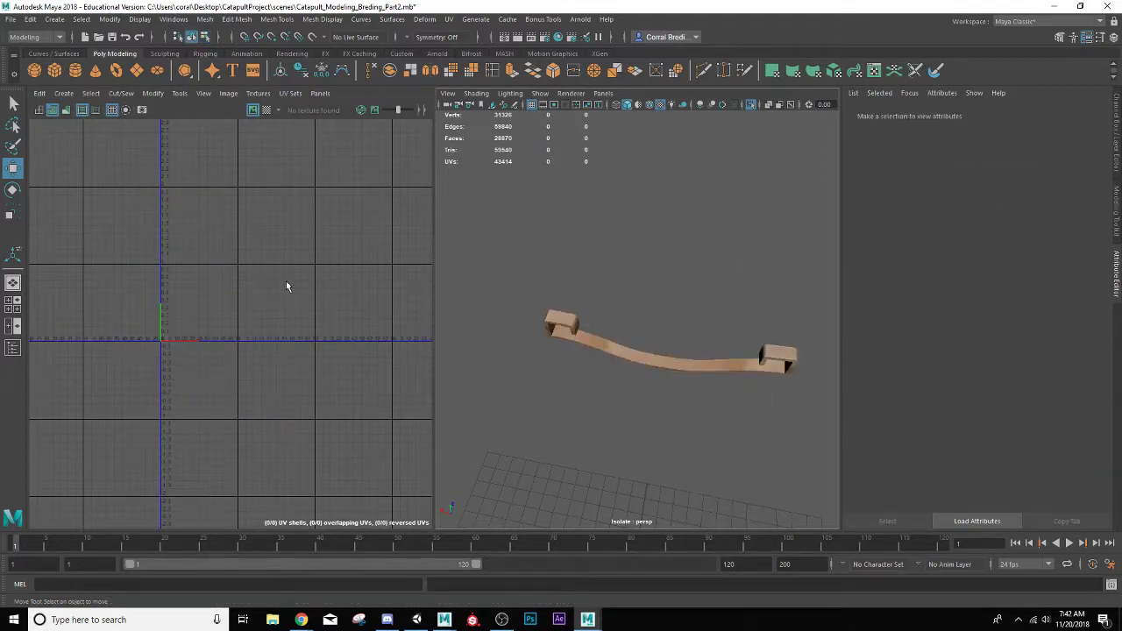
pyautogui.click(12, 282)
pyautogui.keyDown('alt'); pyautogui.moveTo(380, 430); pyautogui.dragTo(360, 383); pyautogui.keyUp('alt')
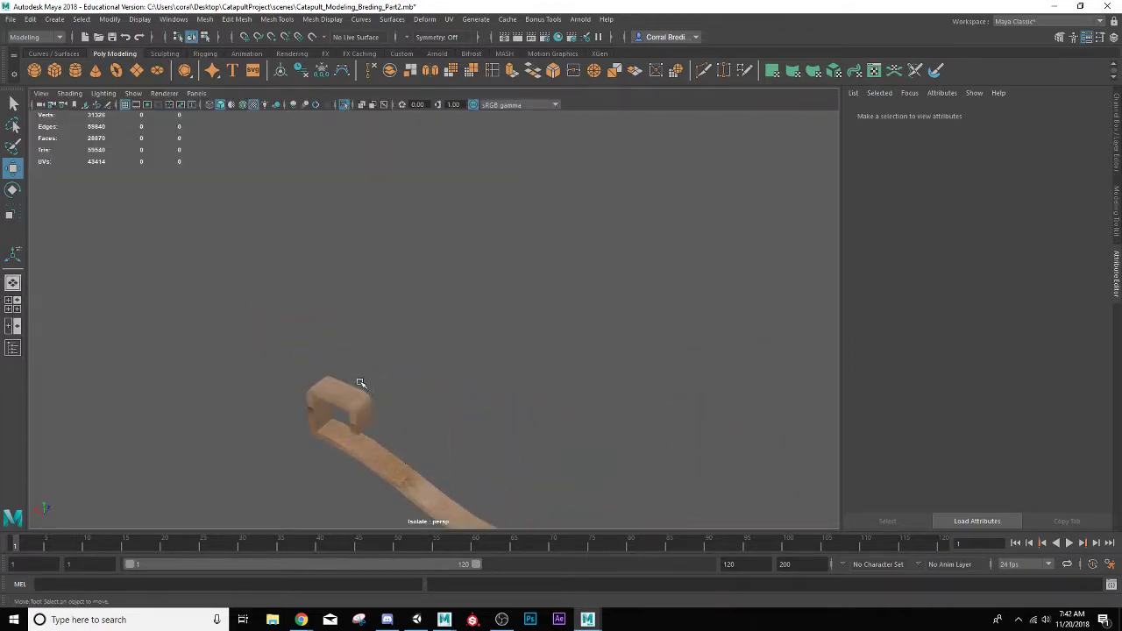
pyautogui.click(344, 105)
pyautogui.scroll(-3, 366, 318)
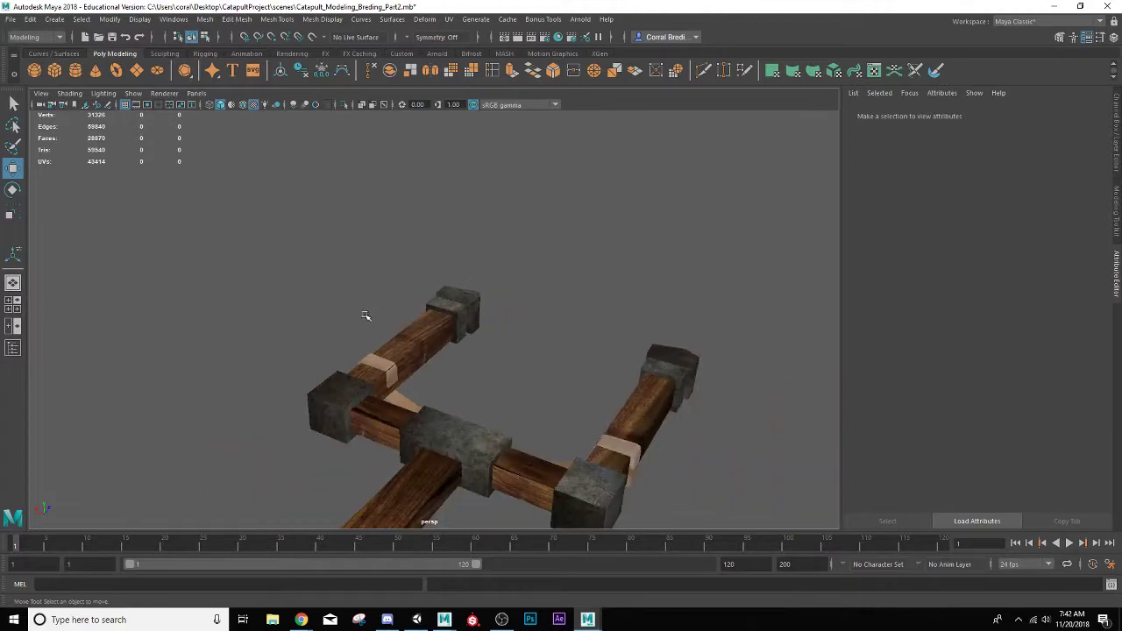
pyautogui.keyDown('alt'); pyautogui.moveTo(365, 318); pyautogui.dragTo(351, 377); pyautogui.keyUp('alt')
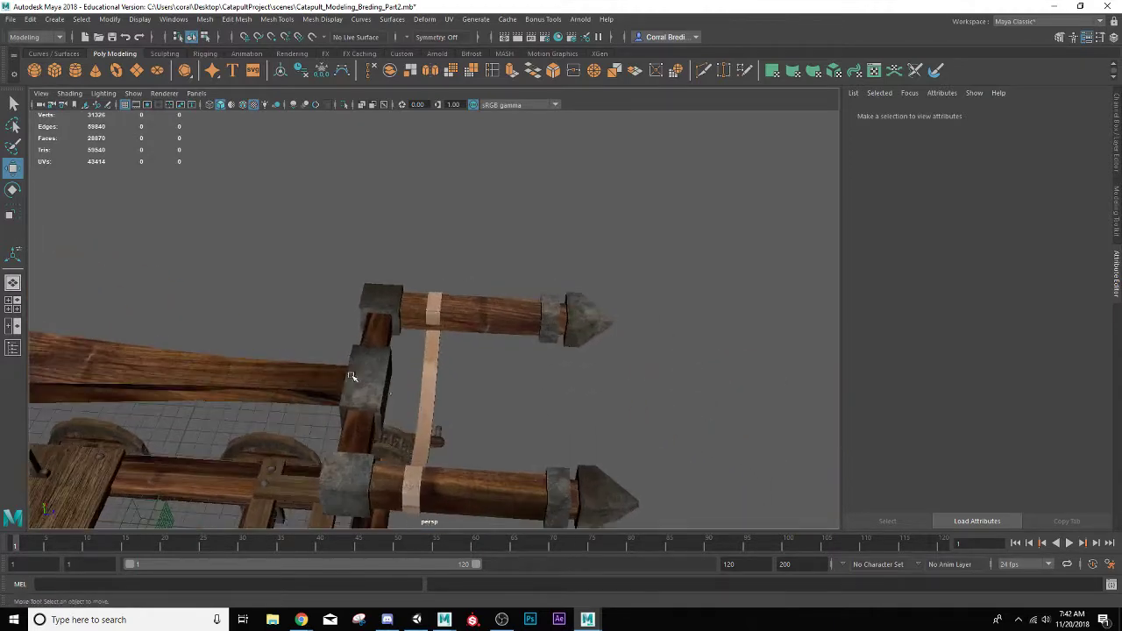
# - Duplicate the leather strap twice, spacing the copies evenly along the two front beams toward their pointed ends
pyautogui.click(427, 410)
pyautogui.hotkey('ctrl', 'd')
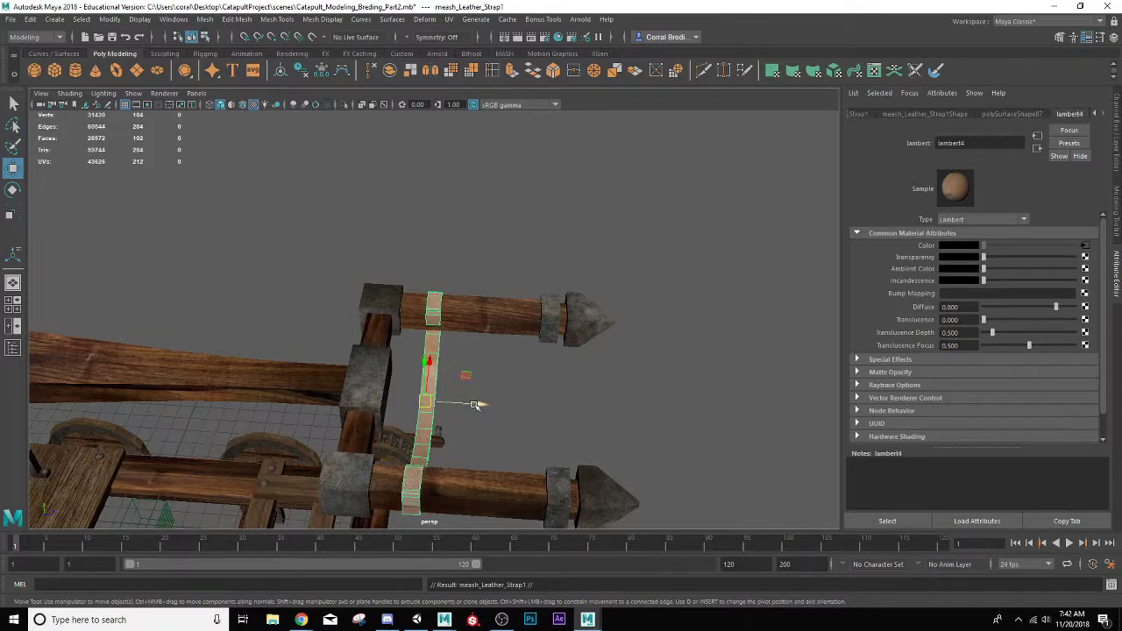
pyautogui.moveTo(474, 405); pyautogui.dragTo(576, 409)
pyautogui.hotkey('ctrl', 'd')
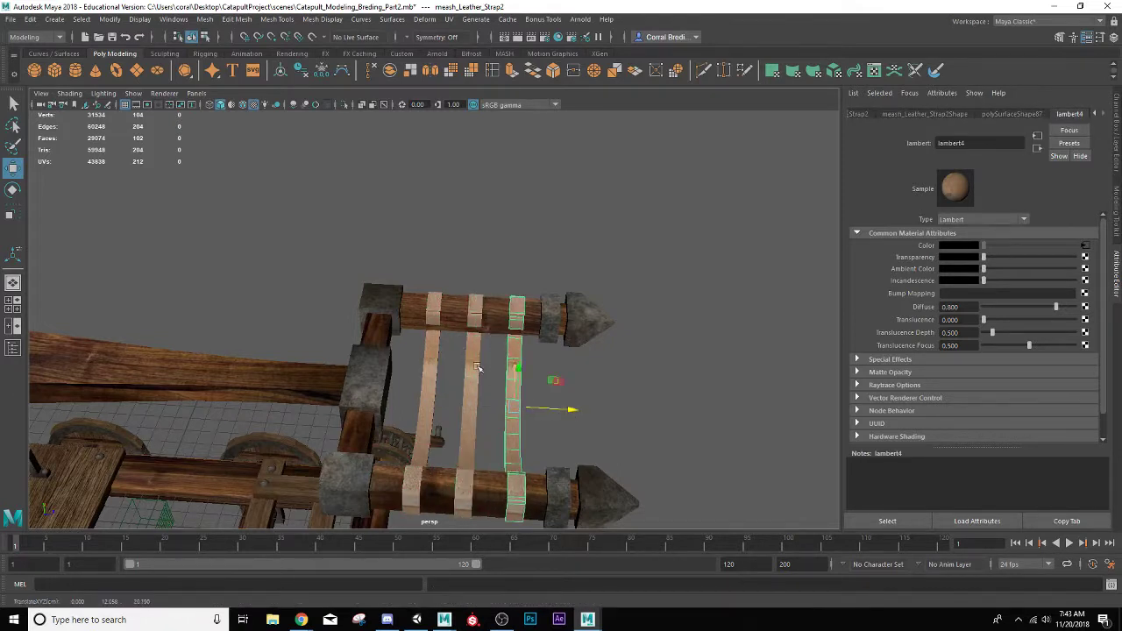
# - Select all three leather straps and raise them together slightly on the beams
pyautogui.keyDown('alt'); pyautogui.moveTo(476, 367); pyautogui.dragTo(436, 269); pyautogui.keyUp('alt')
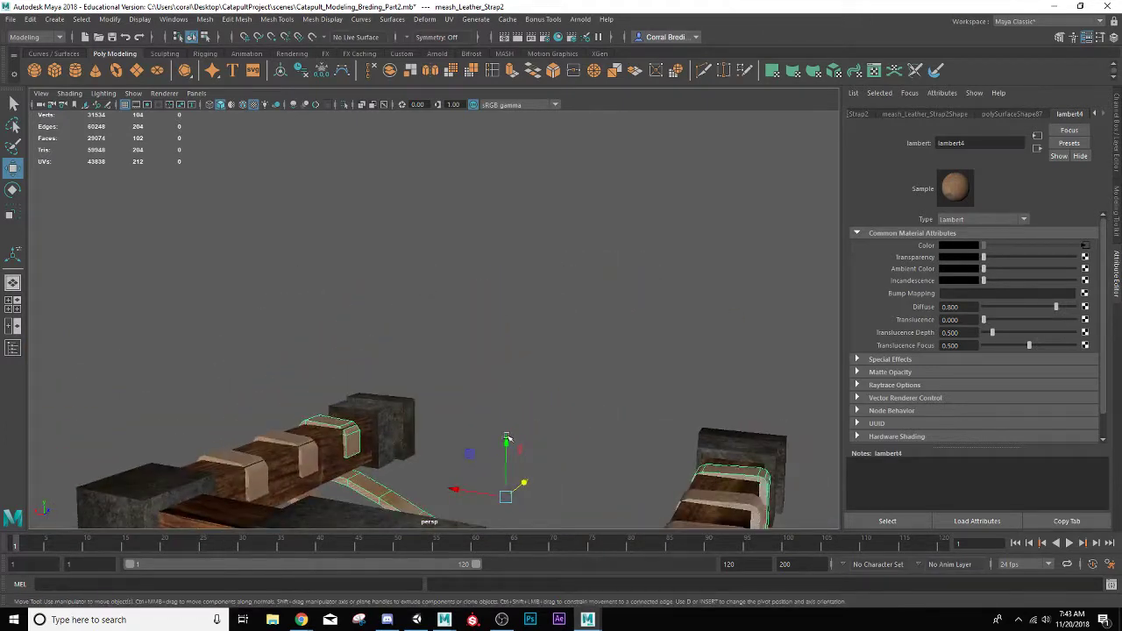
pyautogui.moveTo(506, 441); pyautogui.dragTo(505, 439)
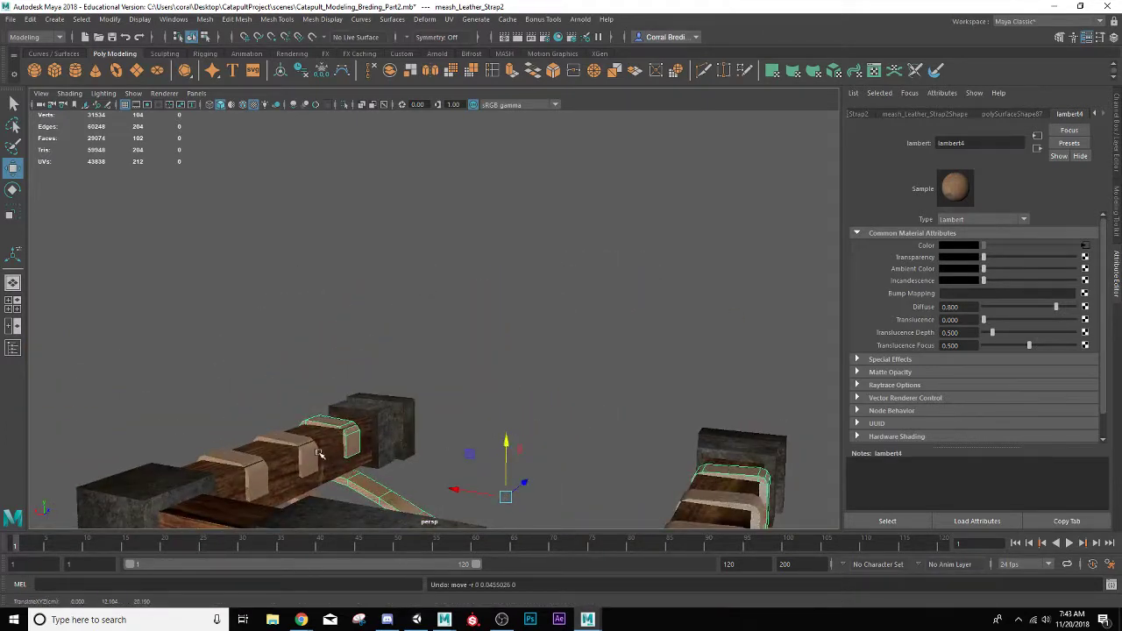
pyautogui.keyDown('shift'); pyautogui.click(273, 459); pyautogui.keyUp('shift')
pyautogui.keyDown('shift'); pyautogui.click(251, 485); pyautogui.keyUp('shift')
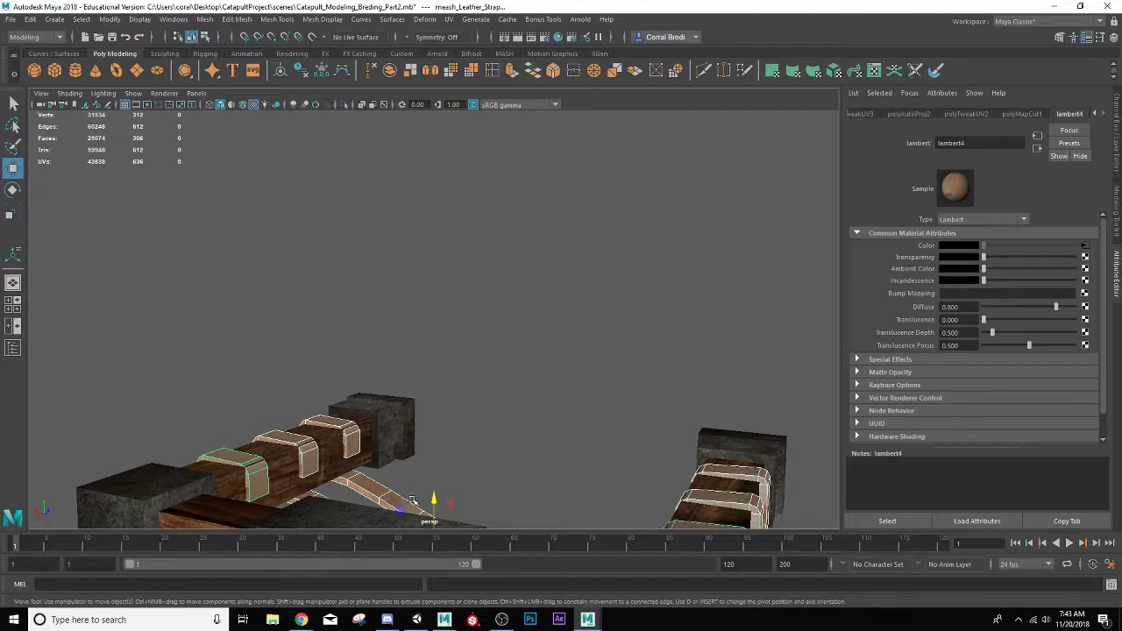
pyautogui.moveTo(430, 500); pyautogui.dragTo(433, 496)
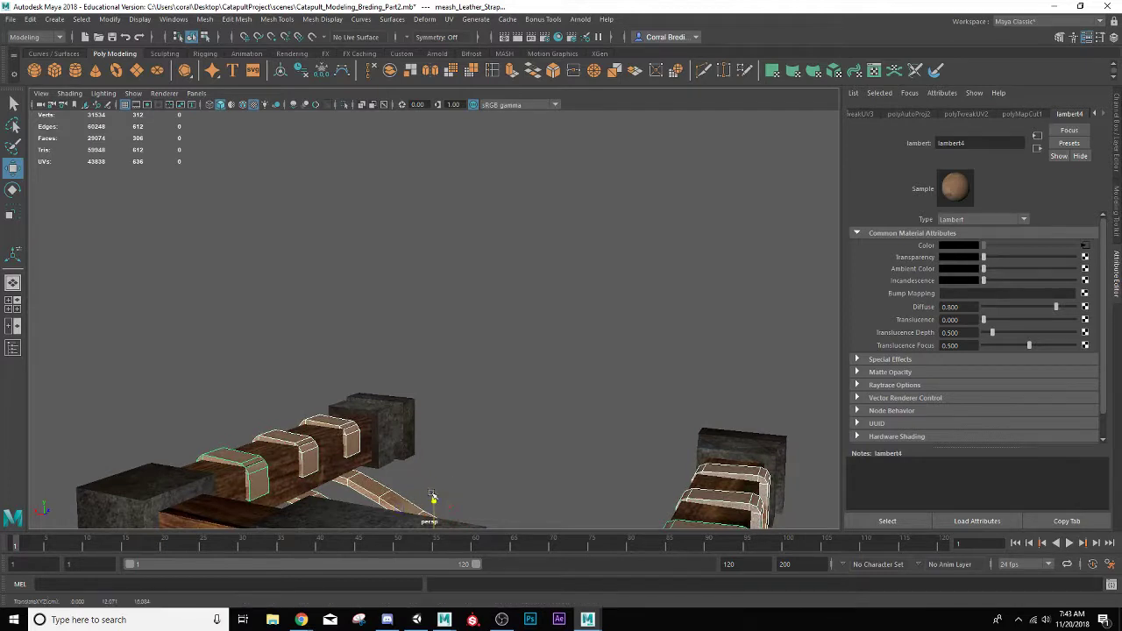
pyautogui.click(459, 459)
# - Duplicate the strap nearest the beams' pointed ends and rotate the copy about 90 degrees around the vertical axis
pyautogui.keyDown('alt'); pyautogui.moveTo(458, 458); pyautogui.dragTo(376, 420); pyautogui.keyUp('alt')
pyautogui.scroll(2, 421, 421)
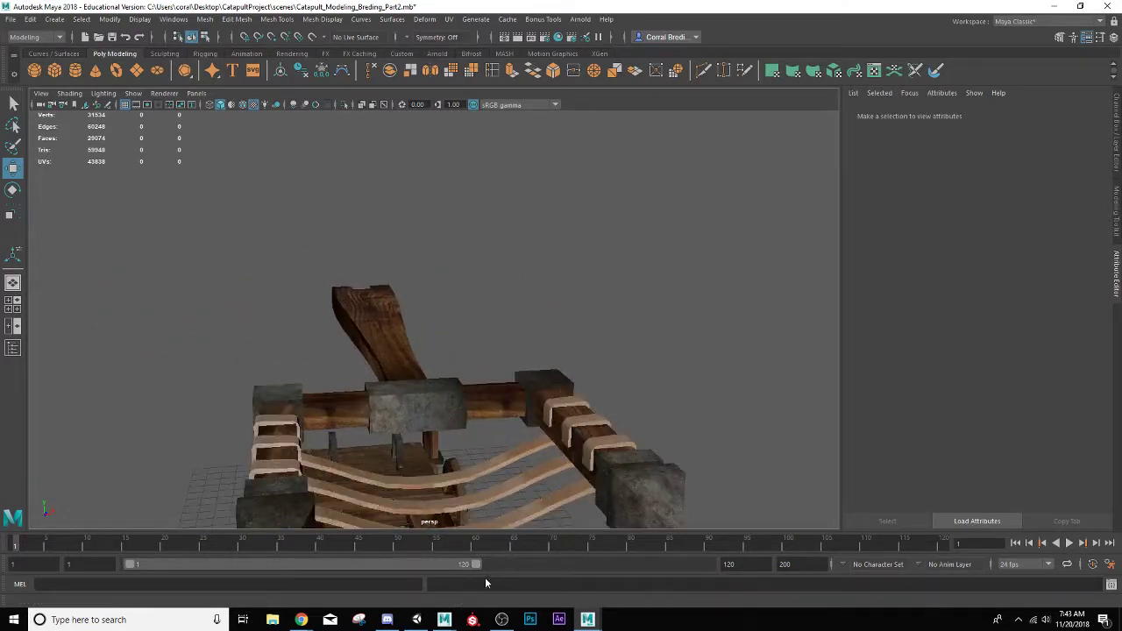
pyautogui.click(517, 514)
pyautogui.keyDown('alt'); pyautogui.moveTo(517, 515); pyautogui.dragTo(495, 399); pyautogui.keyUp('alt')
pyautogui.hotkey('ctrl', 'd')
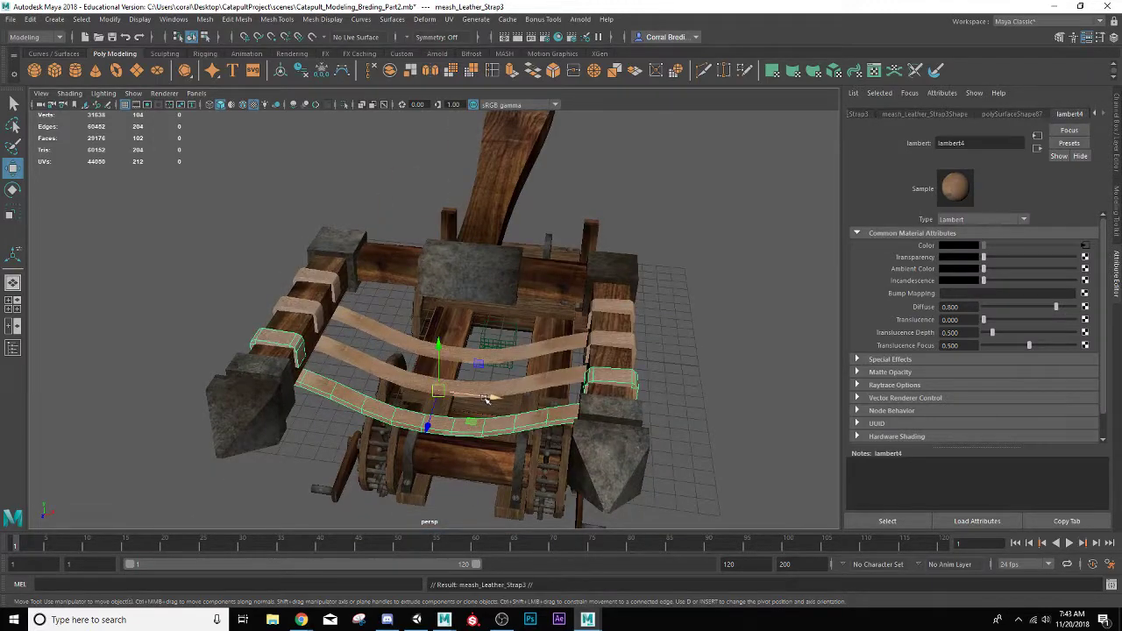
pyautogui.press('e')
pyautogui.moveTo(440, 426); pyautogui.dragTo(480, 411)
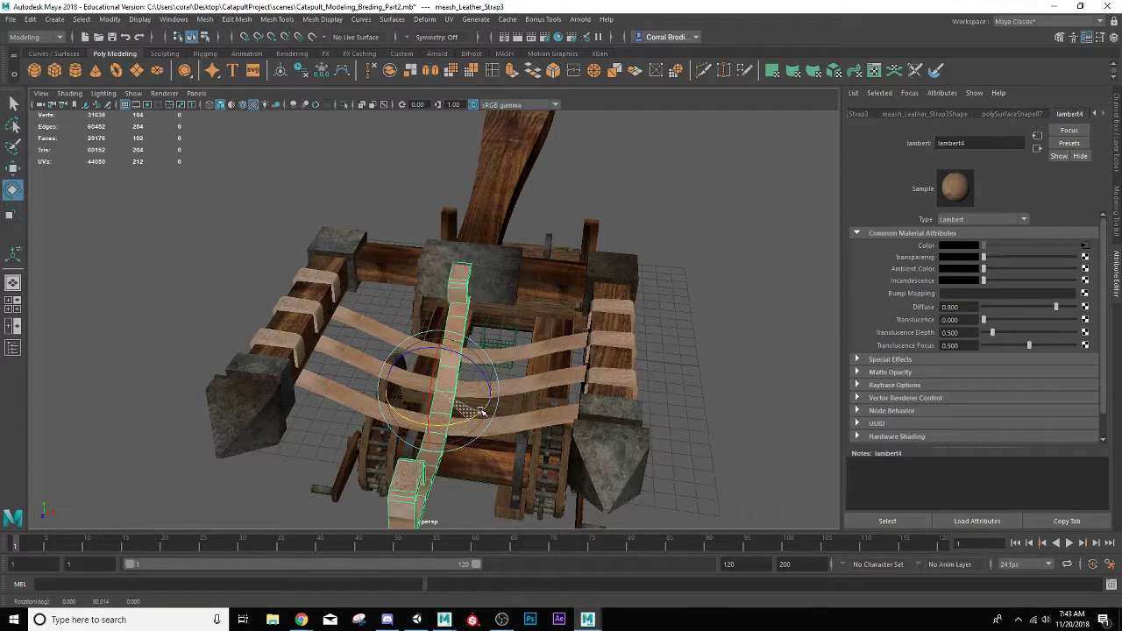
# - Move the rotated strap toward one front beam, placing it around the crossbeam and across the three straps at a matching height
pyautogui.press('w')
pyautogui.moveTo(469, 400); pyautogui.dragTo(294, 387)
pyautogui.press('e')
pyautogui.press('w')
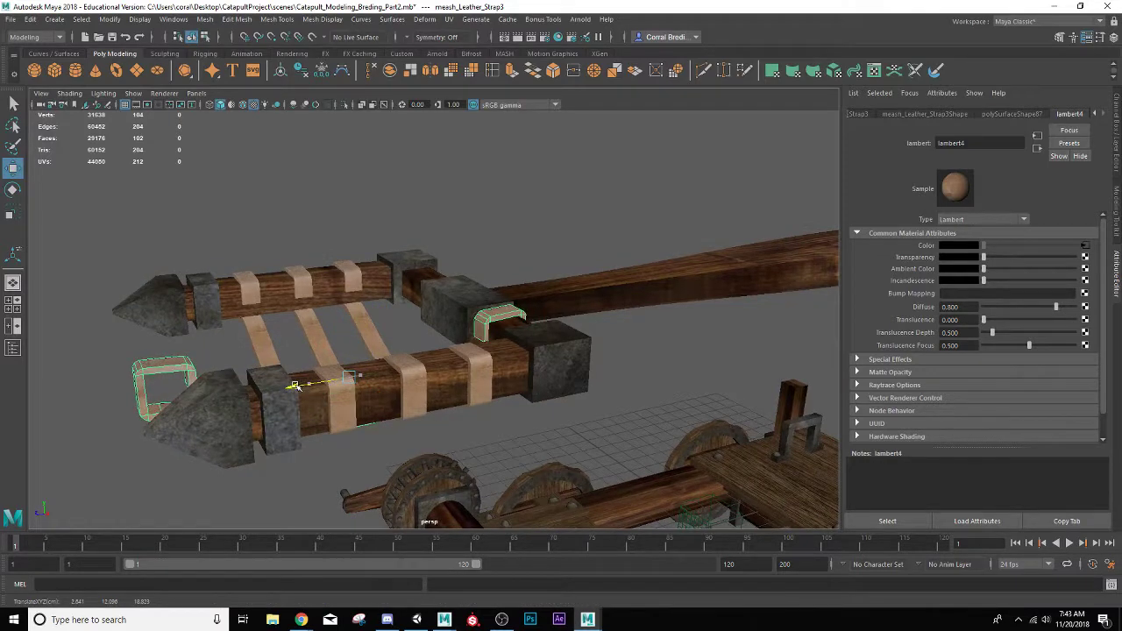
pyautogui.moveTo(354, 311); pyautogui.dragTo(347, 321)
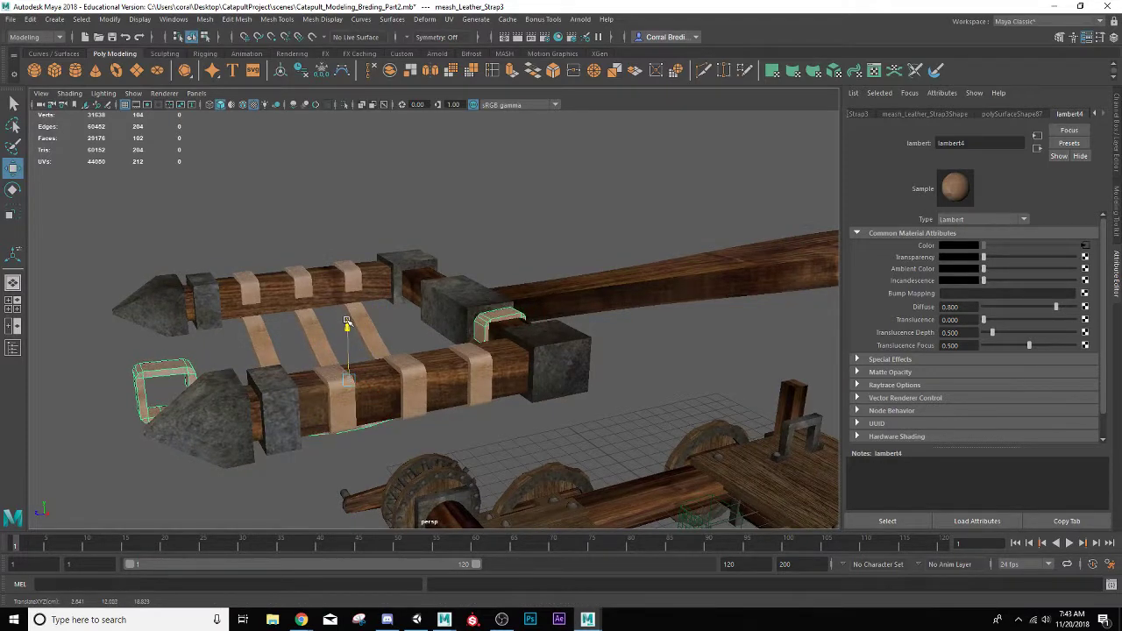
pyautogui.moveTo(308, 383)
pyautogui.mouseDown()
pyautogui.moveTo(301, 389)
pyautogui.moveTo(408, 381)
pyautogui.moveTo(304, 366)
pyautogui.mouseUp()
# - Pull the vertices of the strap's free end loop toward the crossbeam with soft selection, bringing the loop to the outermost cross strap
pyautogui.moveTo(639, 360); pyautogui.dragTo(581, 282, button='right')
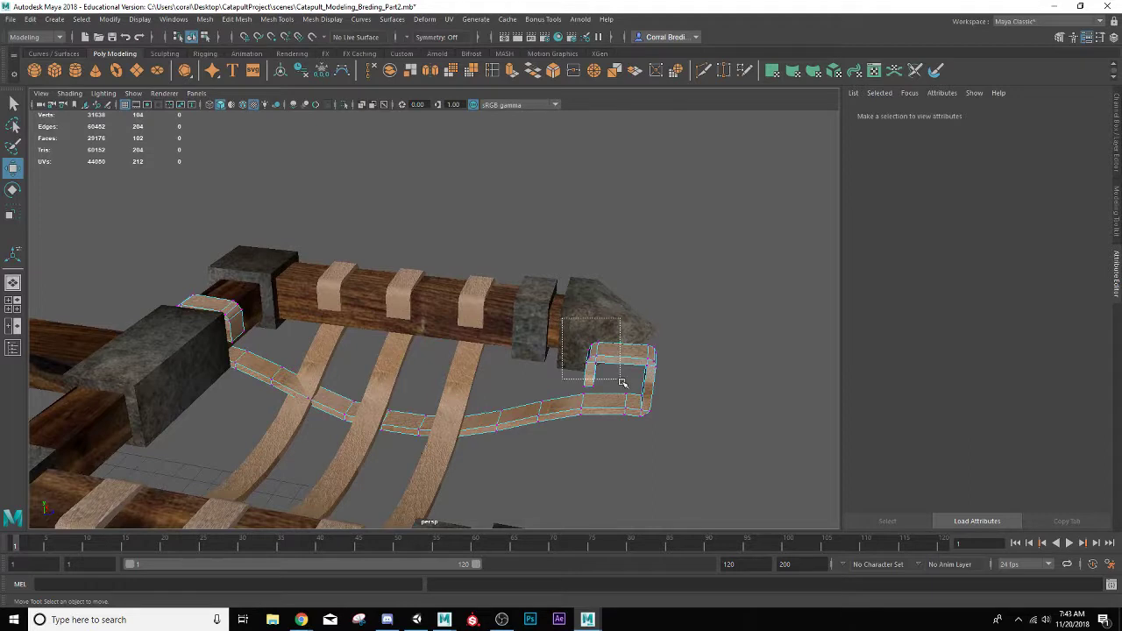
pyautogui.moveTo(621, 383); pyautogui.dragTo(673, 447)
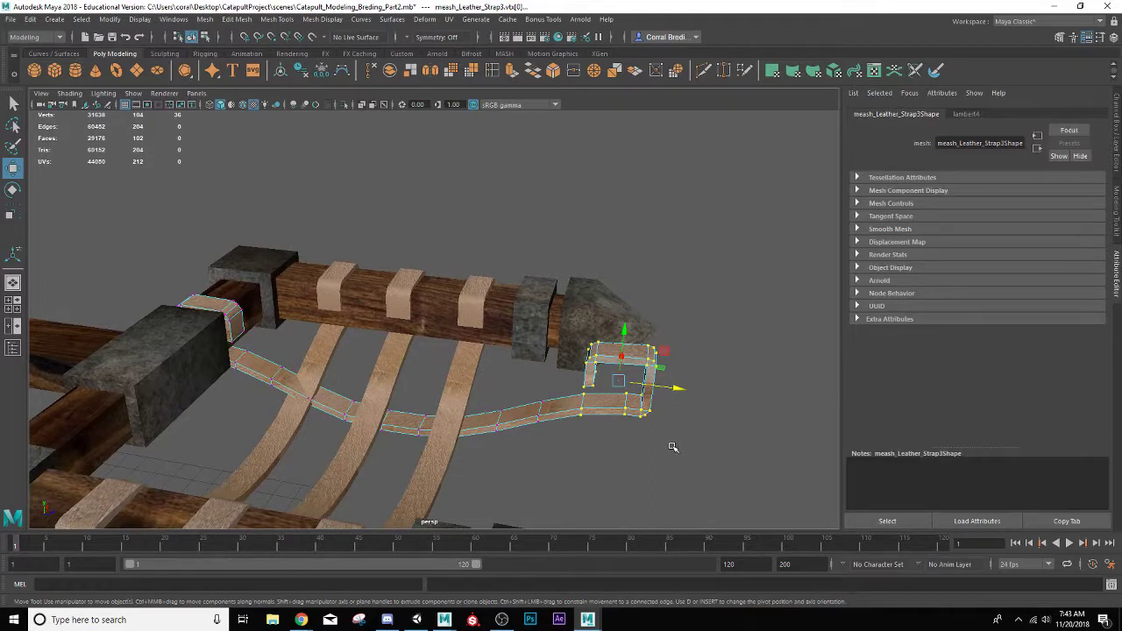
pyautogui.press('b')
pyautogui.moveTo(529, 401); pyautogui.dragTo(706, 423)
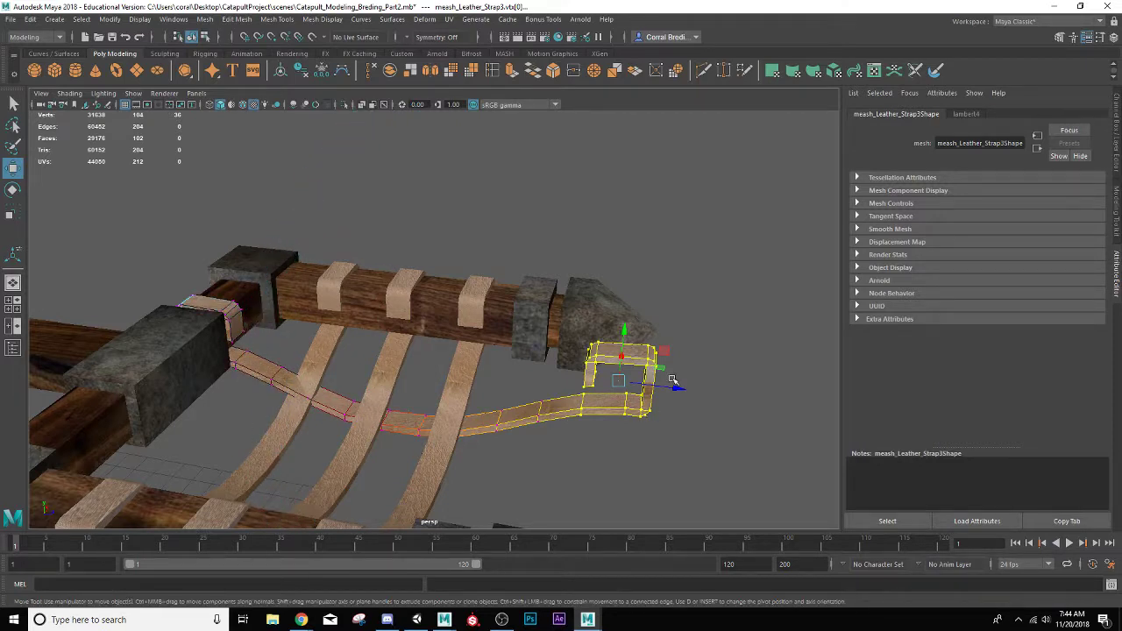
pyautogui.moveTo(670, 384); pyautogui.dragTo(500, 379)
pyautogui.moveTo(502, 309); pyautogui.dragTo(522, 419)
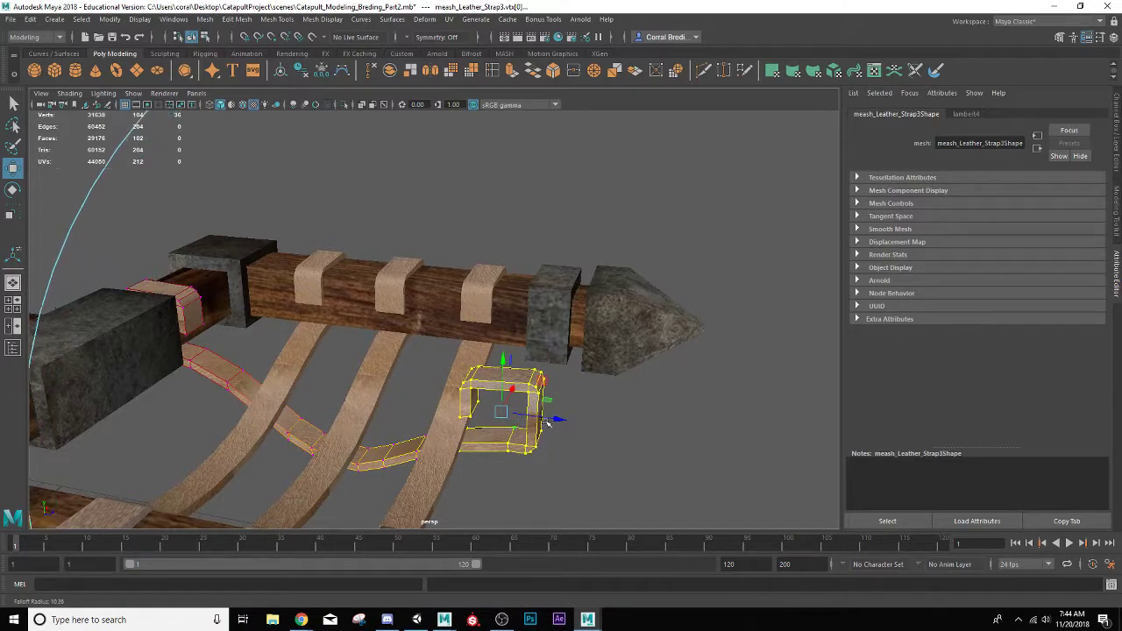
pyautogui.moveTo(557, 419); pyautogui.dragTo(504, 435)
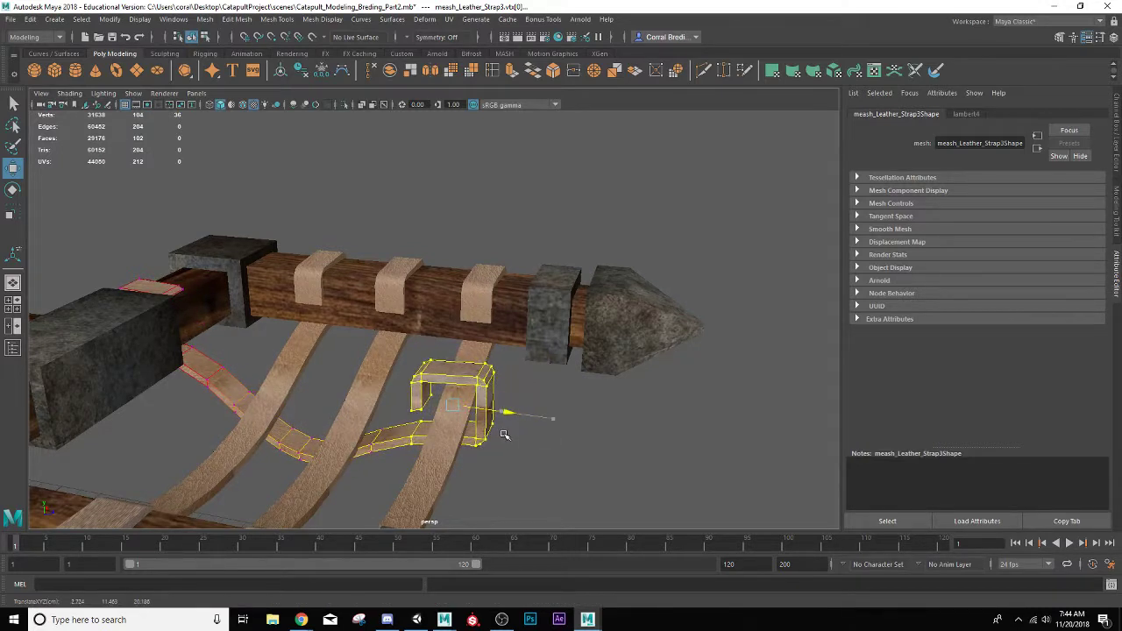
# - Lower the end loop's top vertices and pull its outer side inward so it fits more tightly around the outermost strap
pyautogui.moveTo(407, 363); pyautogui.dragTo(518, 481)
pyautogui.moveTo(481, 447); pyautogui.dragTo(35, 528)
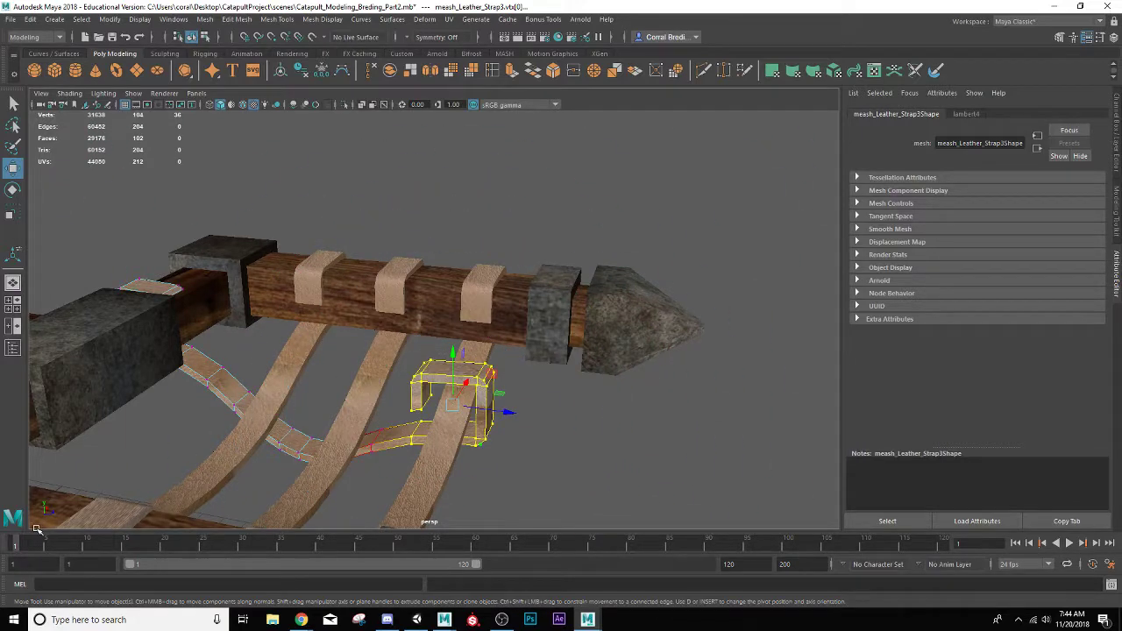
pyautogui.keyDown('alt'); pyautogui.moveTo(276, 441); pyautogui.dragTo(270, 444); pyautogui.keyUp('alt')
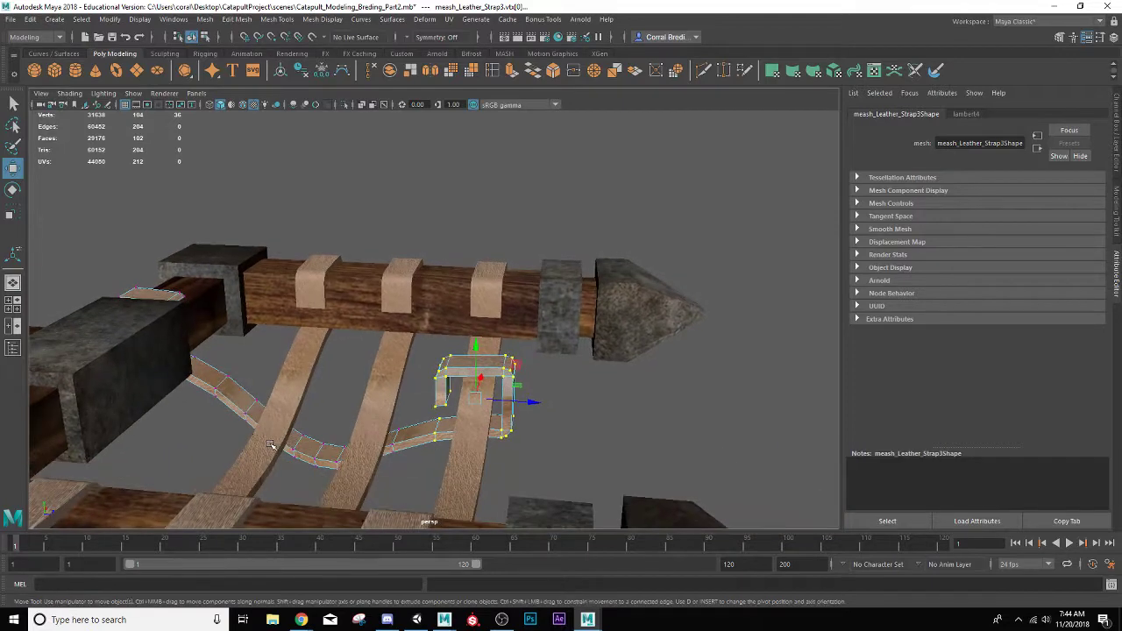
pyautogui.keyDown('alt'); pyautogui.moveTo(364, 364); pyautogui.dragTo(401, 283); pyautogui.keyUp('alt')
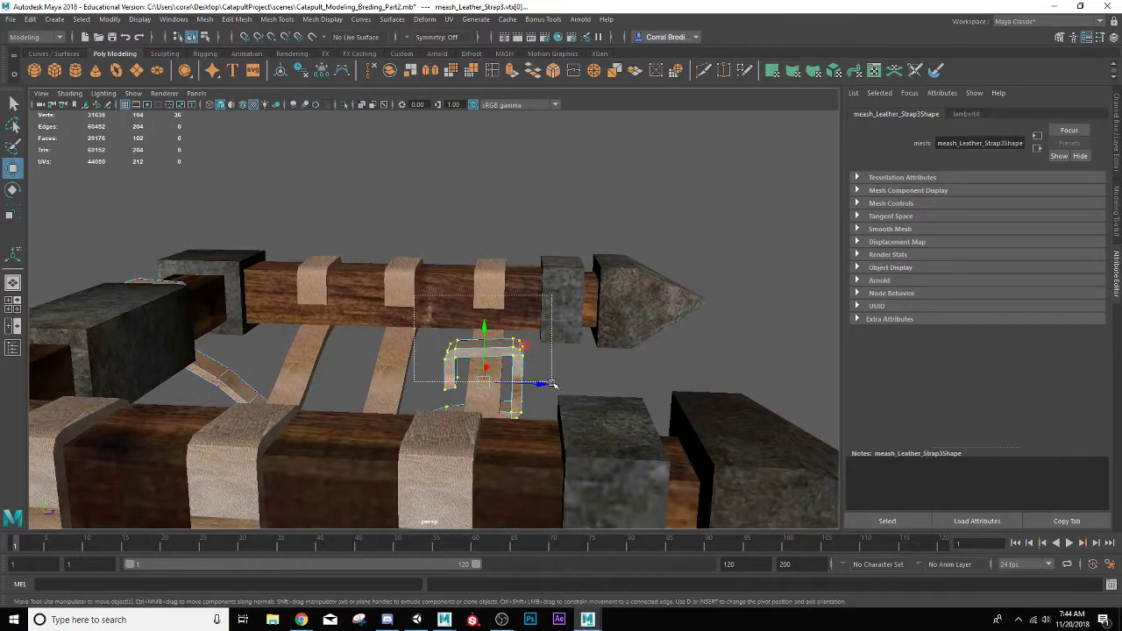
pyautogui.moveTo(489, 319); pyautogui.dragTo(547, 471)
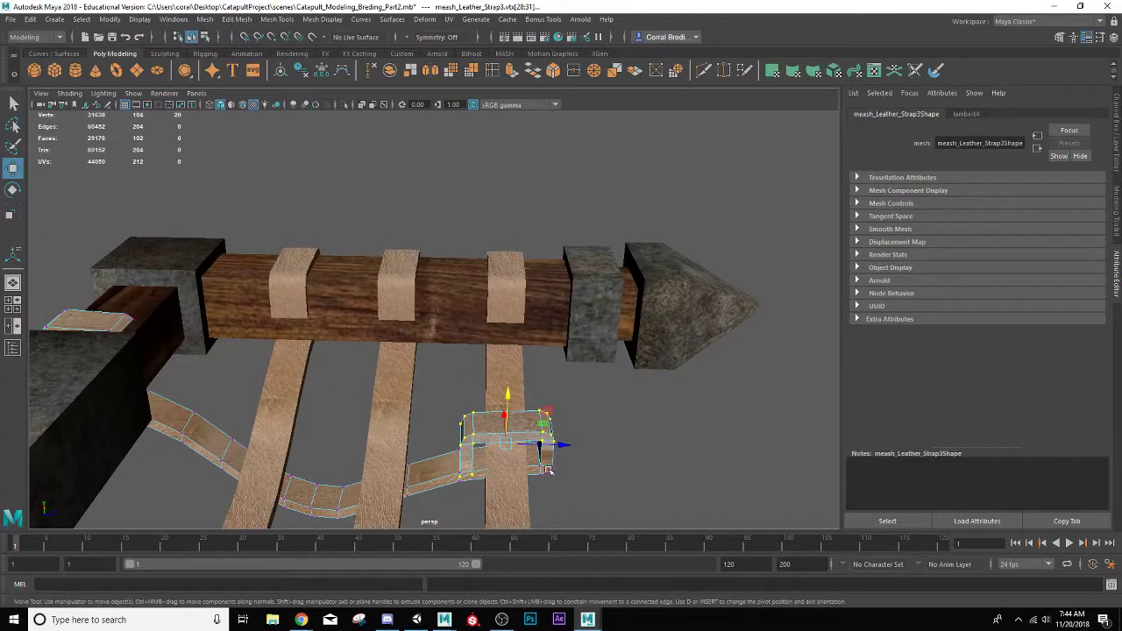
pyautogui.click(442, 394)
pyautogui.keyDown('alt'); pyautogui.moveTo(443, 394); pyautogui.dragTo(476, 461); pyautogui.keyUp('alt')
pyautogui.moveTo(493, 386); pyautogui.dragTo(517, 361)
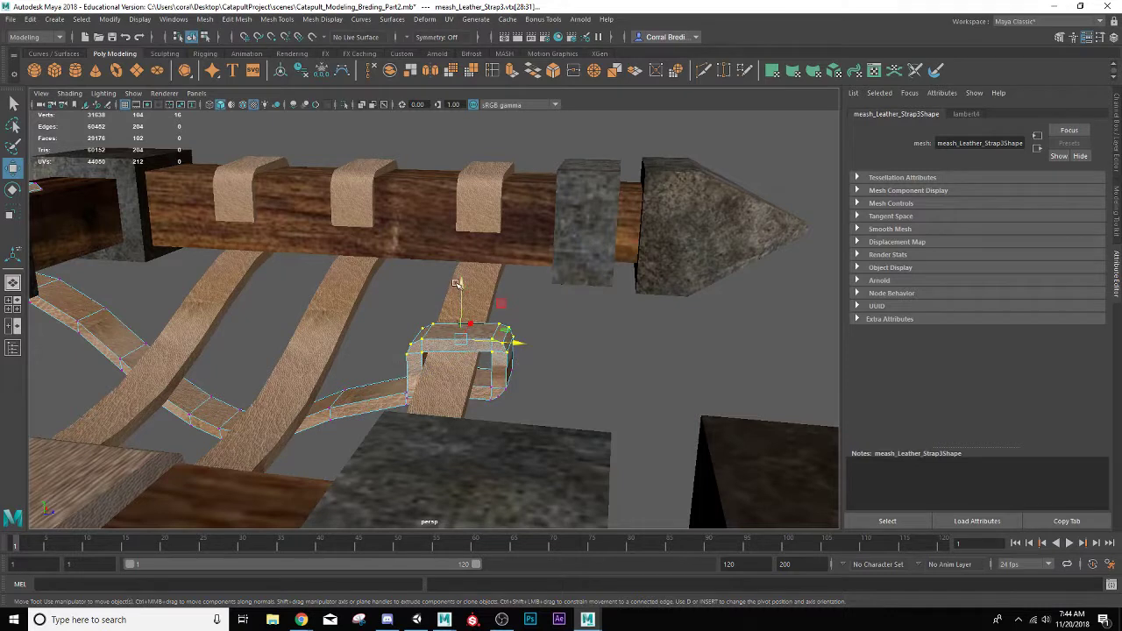
pyautogui.moveTo(456, 283); pyautogui.dragTo(451, 305)
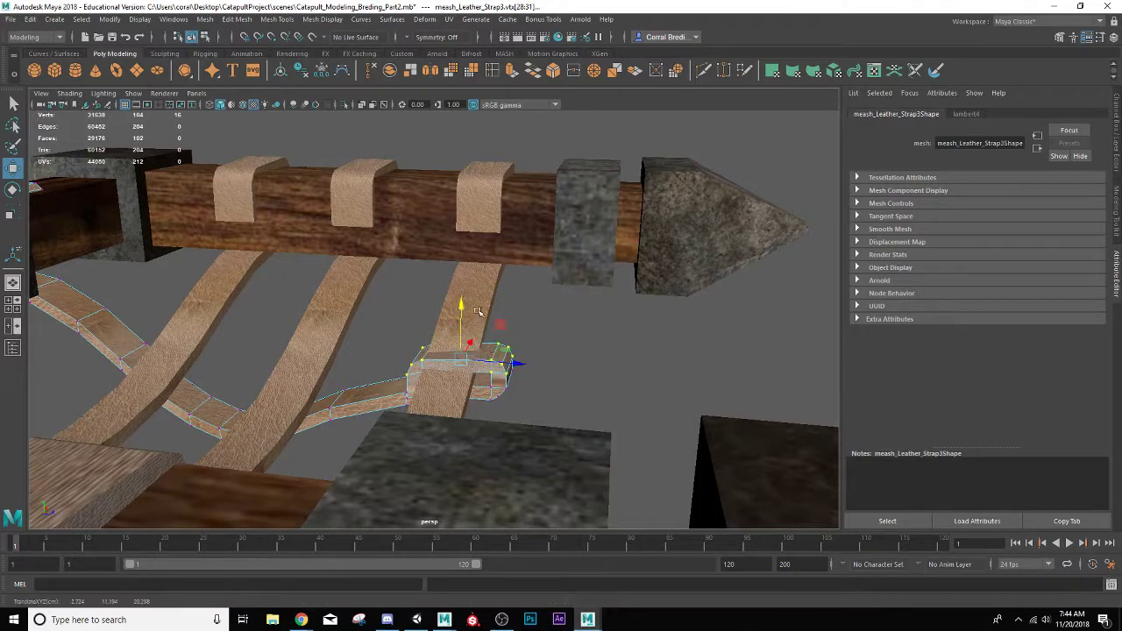
pyautogui.moveTo(481, 311); pyautogui.dragTo(532, 414)
pyautogui.moveTo(562, 376); pyautogui.dragTo(543, 374)
# - Select the whole end loop with soft selection, rotate it to match the outermost strap's slope and adjust its height
pyautogui.keyDown('alt'); pyautogui.moveTo(392, 364); pyautogui.dragTo(409, 362); pyautogui.keyUp('alt')
pyautogui.moveTo(430, 305); pyautogui.dragTo(561, 453)
pyautogui.press('b')
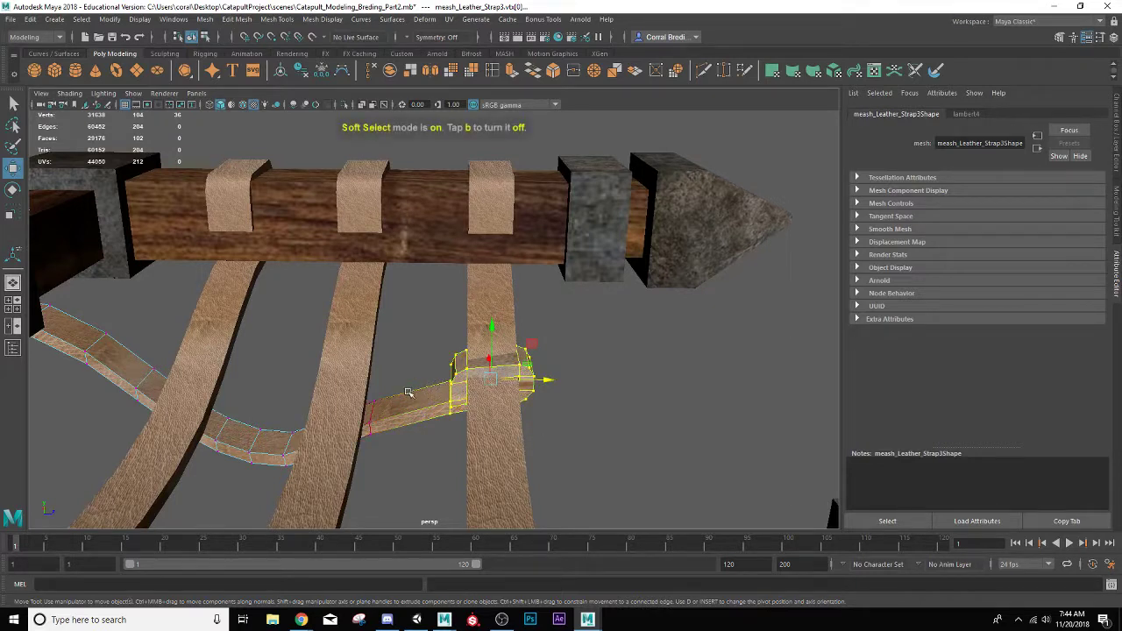
pyautogui.moveTo(407, 393); pyautogui.dragTo(590, 405)
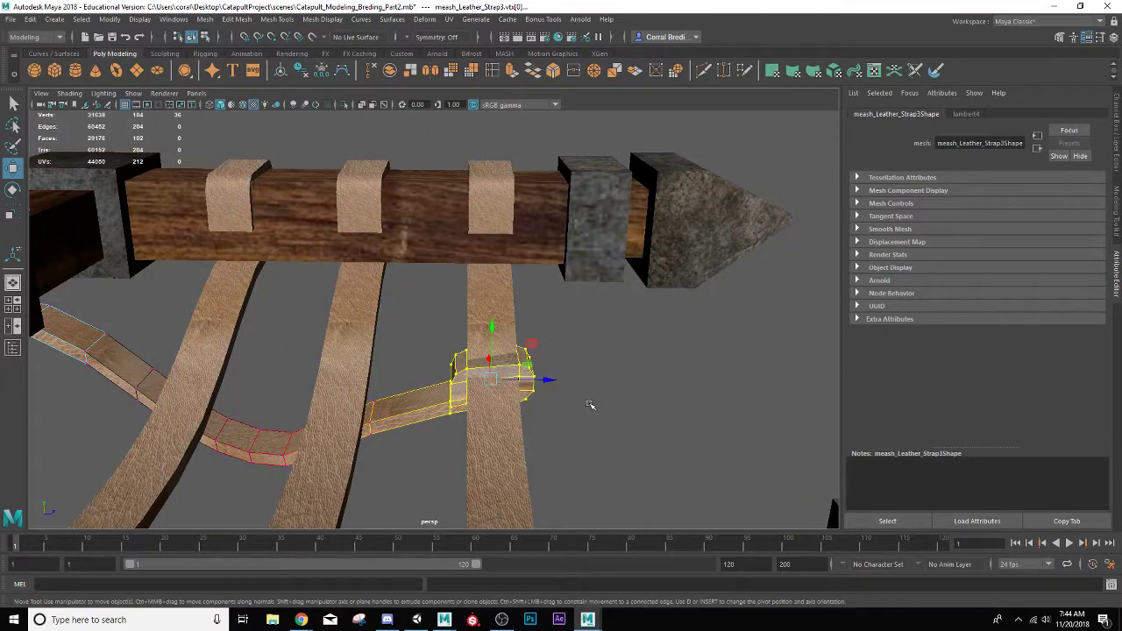
pyautogui.press('e')
pyautogui.moveTo(501, 379); pyautogui.dragTo(394, 386)
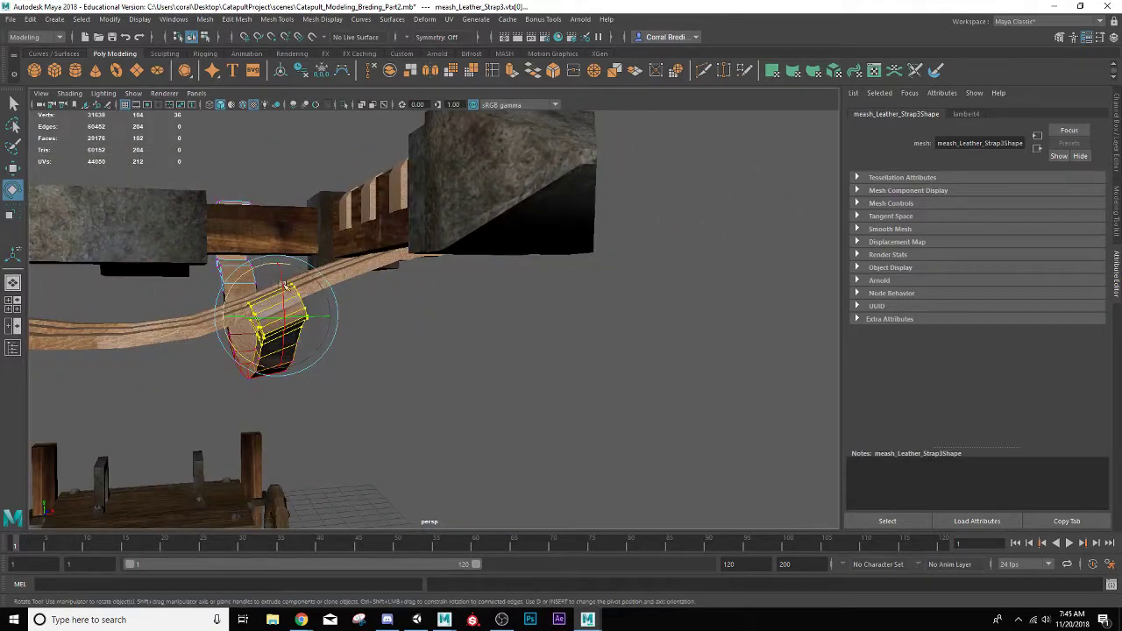
pyautogui.press('w')
pyautogui.moveTo(278, 265); pyautogui.dragTo(333, 302)
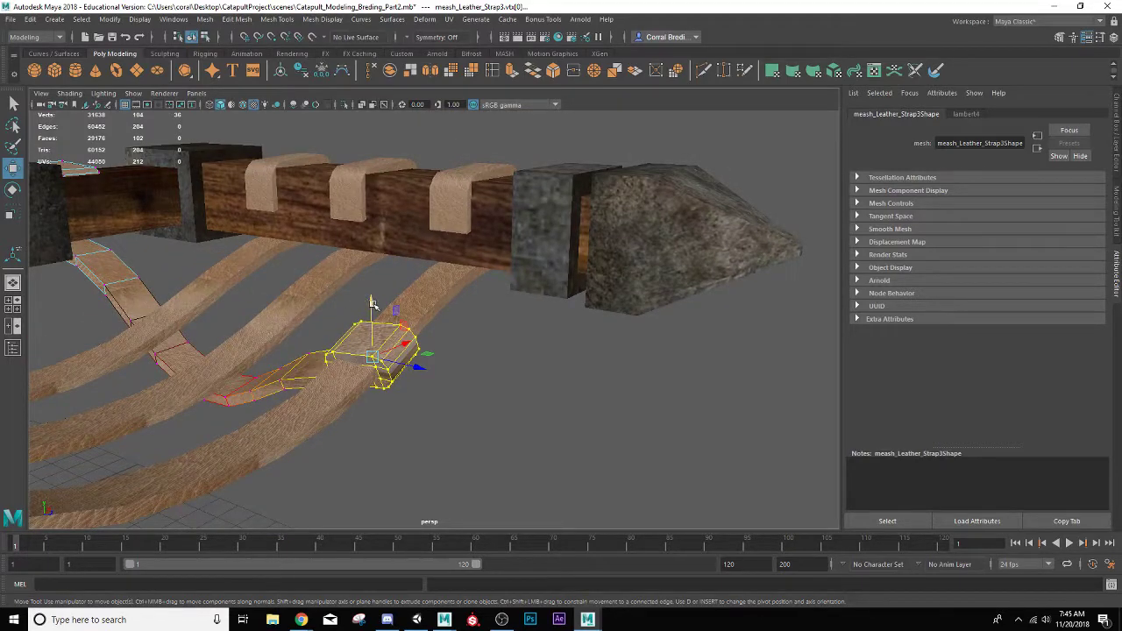
pyautogui.keyDown('alt'); pyautogui.moveTo(373, 302); pyautogui.dragTo(347, 339); pyautogui.keyUp('alt')
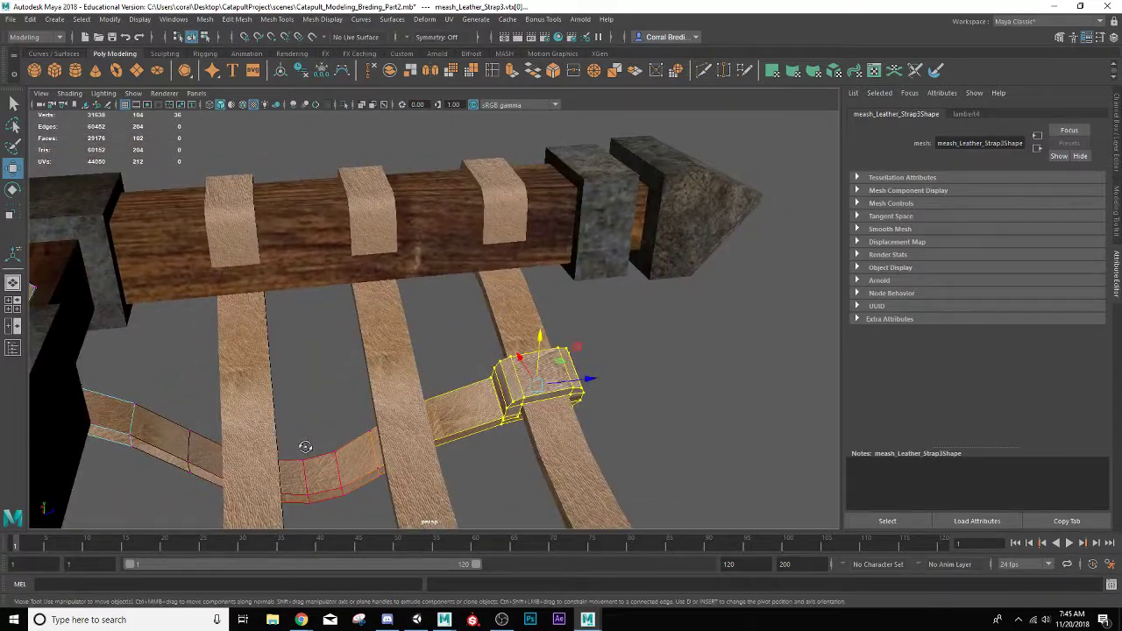
pyautogui.keyDown('alt'); pyautogui.moveTo(305, 447); pyautogui.dragTo(243, 412); pyautogui.keyUp('alt')
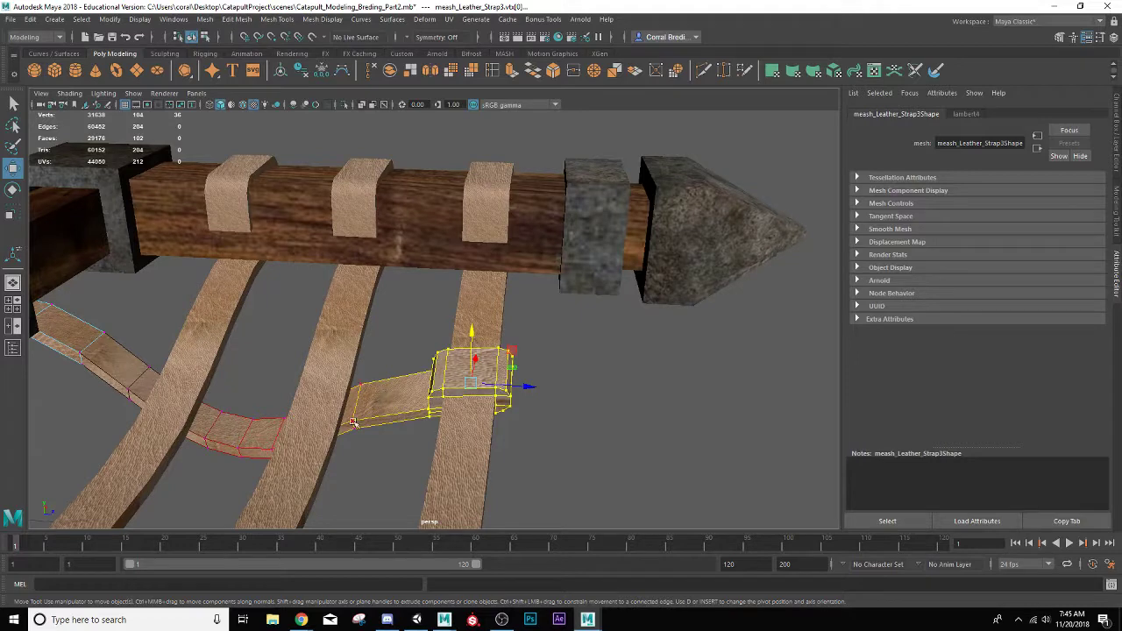
pyautogui.keyDown('alt'); pyautogui.moveTo(353, 423); pyautogui.dragTo(253, 424); pyautogui.keyUp('alt')
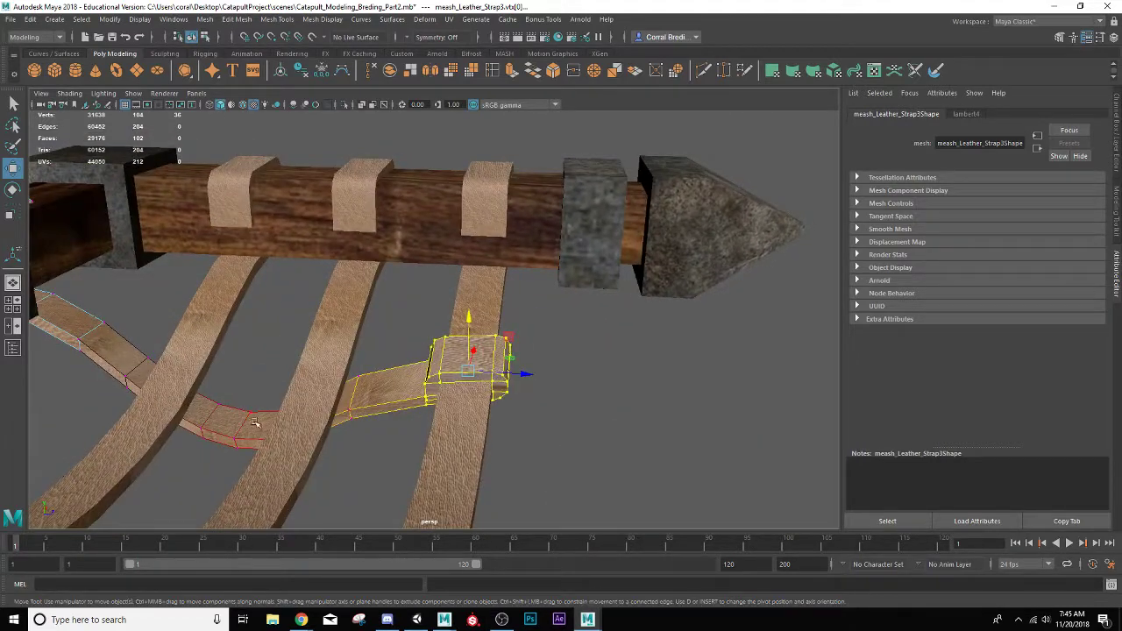
pyautogui.keyDown('alt'); pyautogui.moveTo(201, 379); pyautogui.dragTo(174, 408); pyautogui.keyUp('alt')
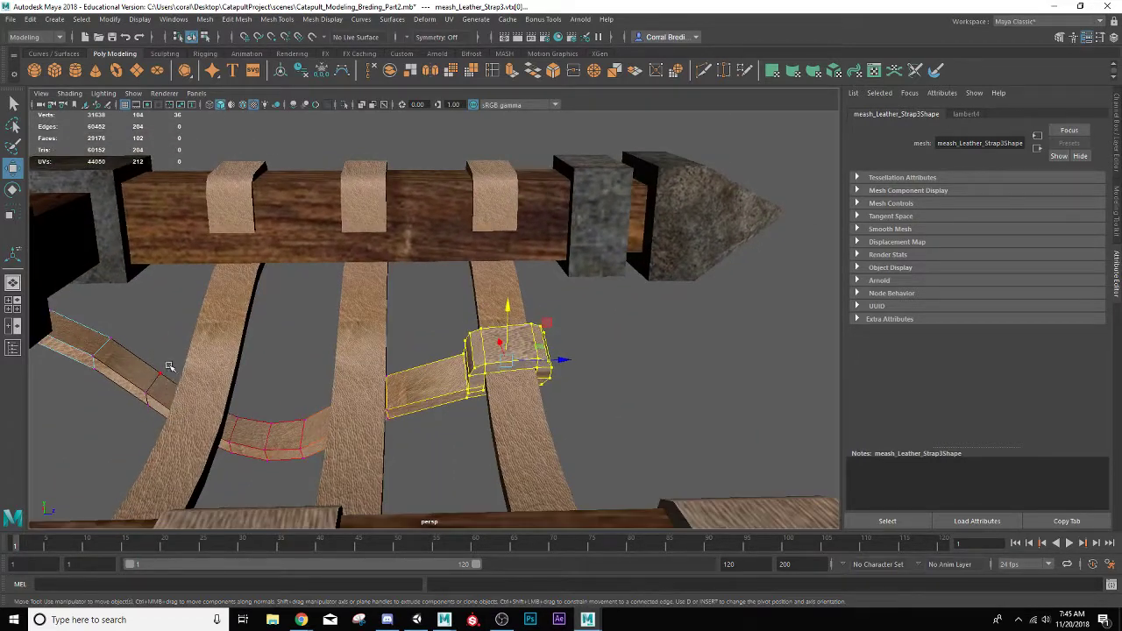
# - Select the vertices along the sagging middle of the lengthwise strap and raise them toward the cross straps
pyautogui.moveTo(152, 360); pyautogui.dragTo(242, 493)
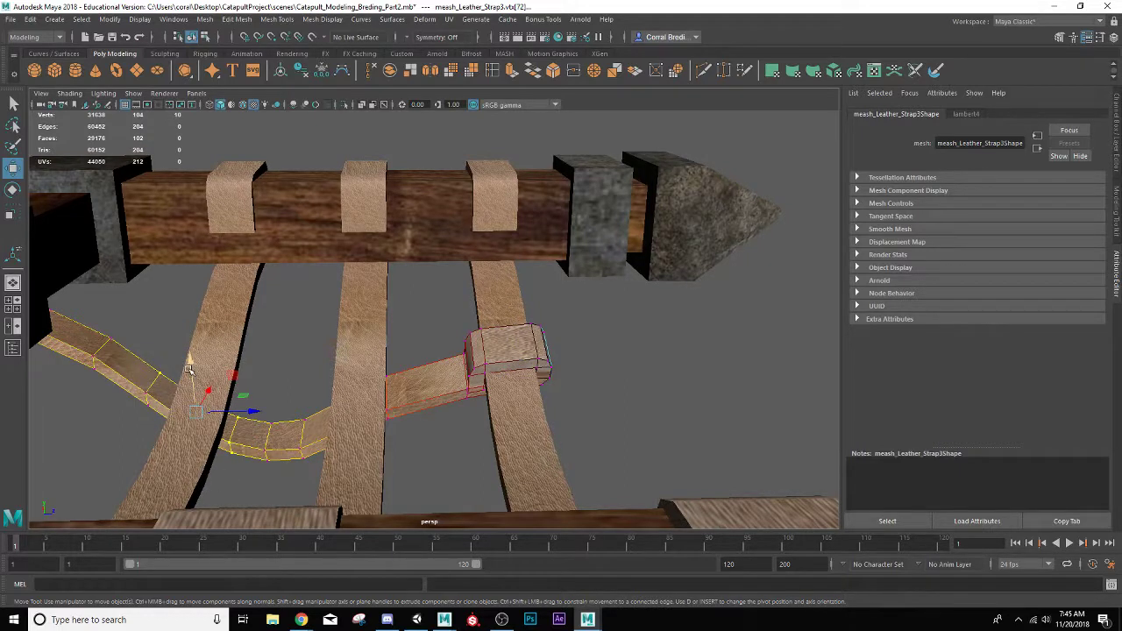
pyautogui.moveTo(187, 369); pyautogui.dragTo(29, 394)
pyautogui.moveTo(185, 364); pyautogui.dragTo(282, 245)
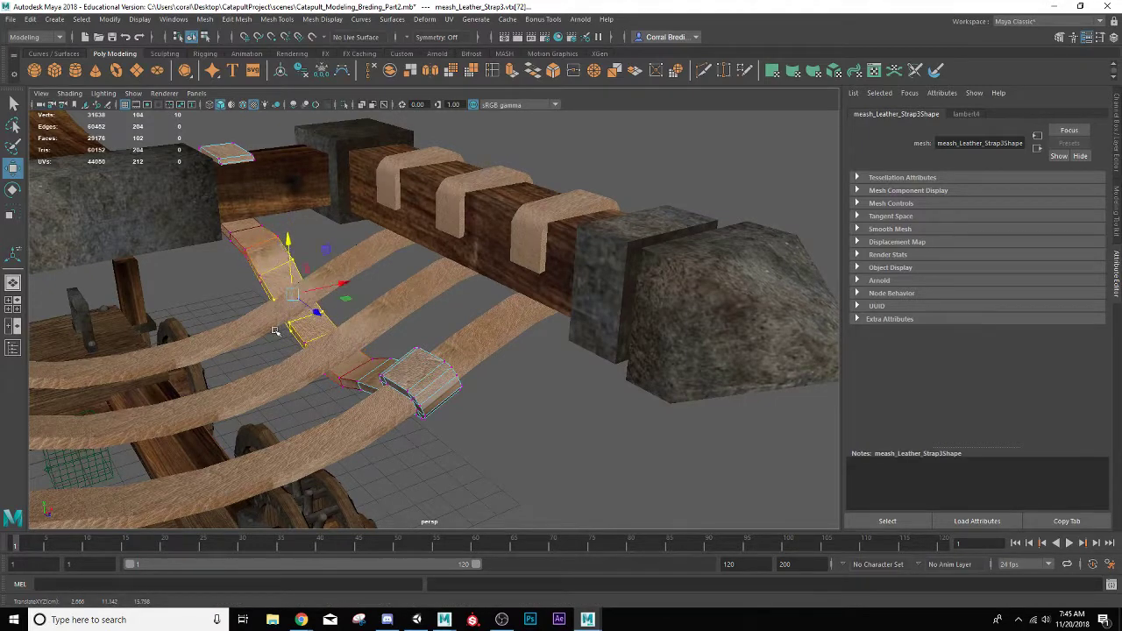
# - Rotate the strap's vertices at the innermost cross strap to follow its slope, and raise them above it
pyautogui.keyDown('alt'); pyautogui.moveTo(275, 331); pyautogui.dragTo(298, 424); pyautogui.keyUp('alt')
pyautogui.moveTo(309, 325); pyautogui.dragTo(311, 307, button='middle')
pyautogui.keyDown('alt'); pyautogui.moveTo(333, 366); pyautogui.dragTo(271, 358); pyautogui.keyUp('alt')
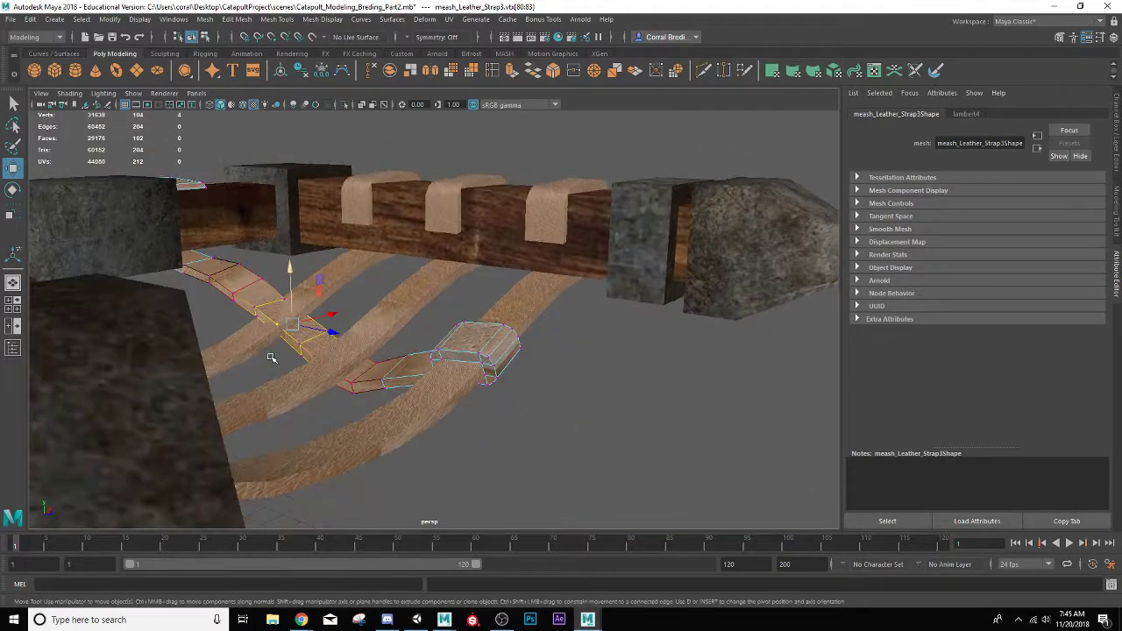
pyautogui.press('e')
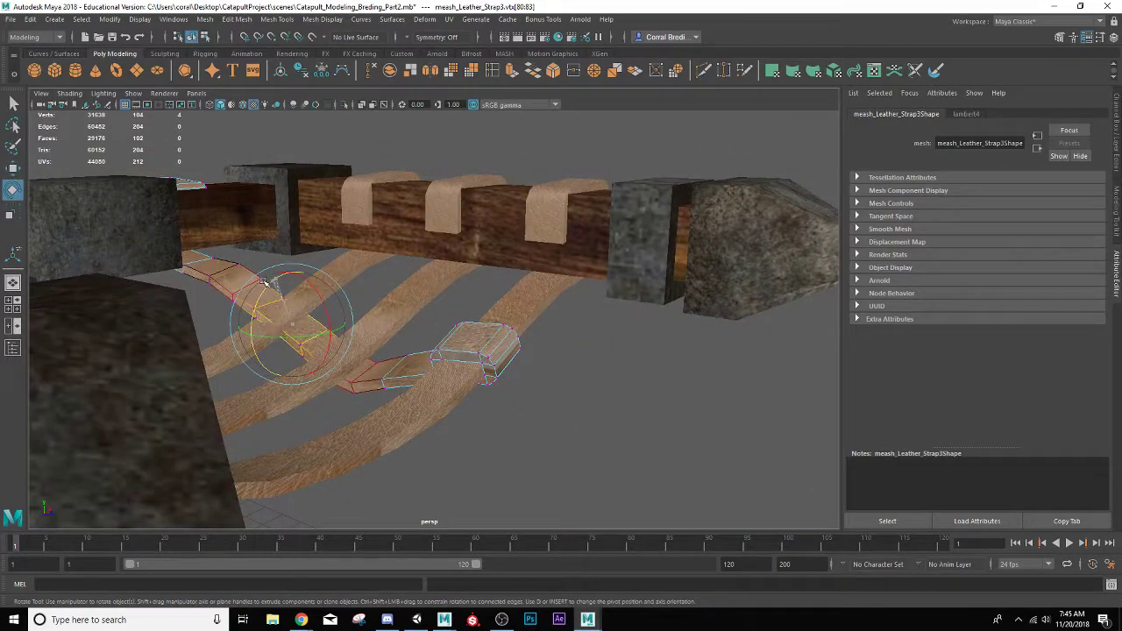
pyautogui.moveTo(256, 288); pyautogui.dragTo(283, 265)
pyautogui.press('w')
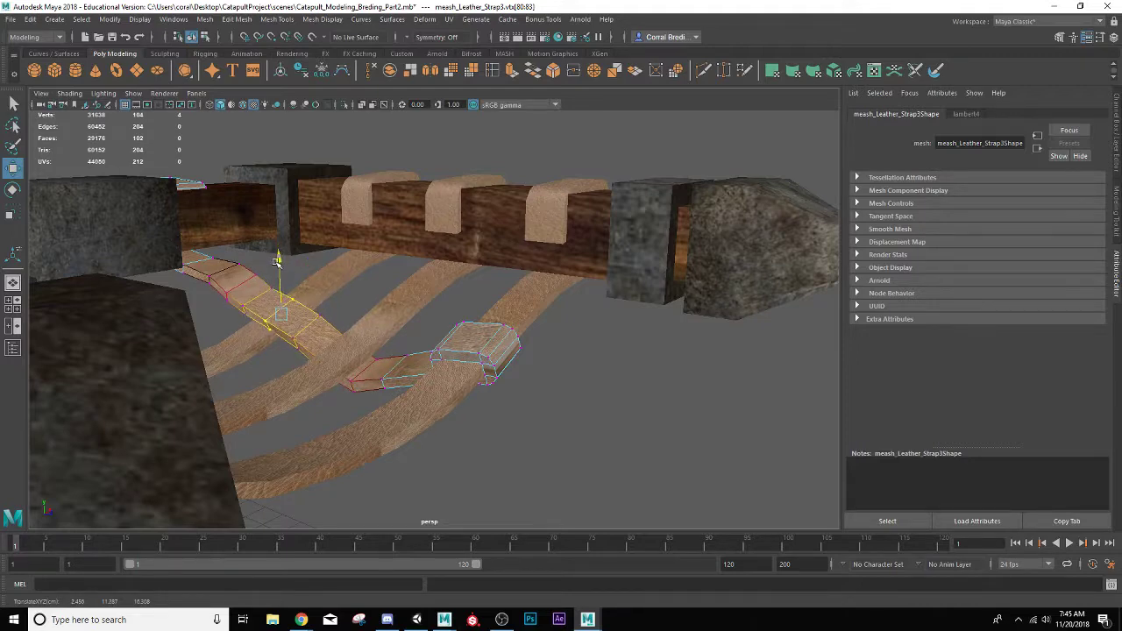
# - Reposition the lengthwise strap's vertices around the middle and innermost cross straps so it lies over both
pyautogui.keyDown('alt'); pyautogui.moveTo(277, 263); pyautogui.dragTo(433, 419); pyautogui.keyUp('alt')
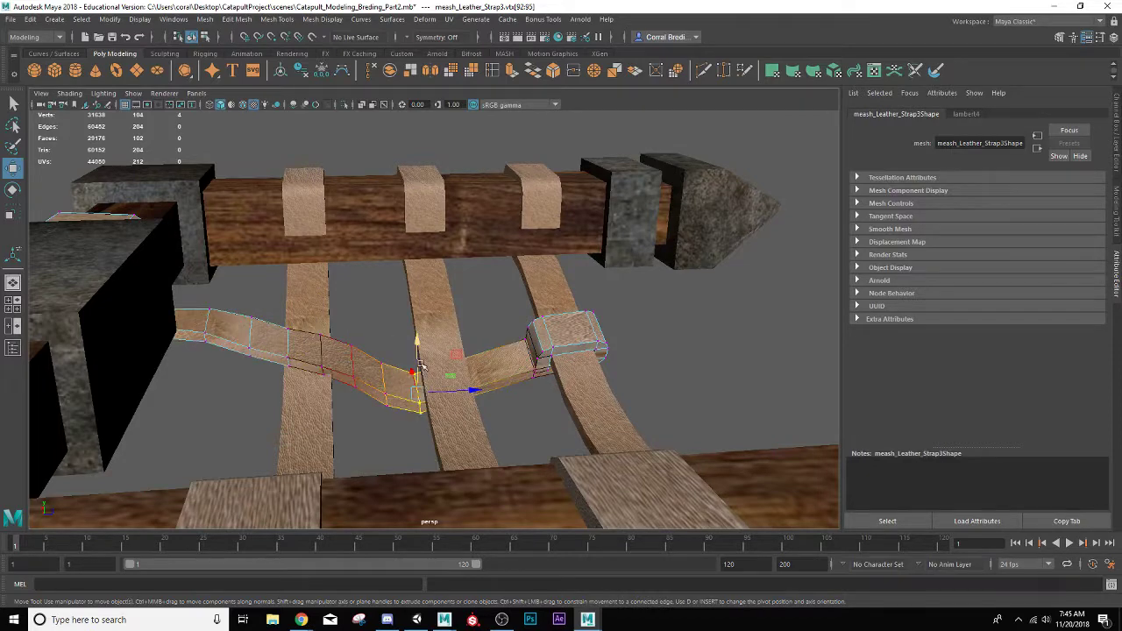
pyautogui.keyDown('alt'); pyautogui.moveTo(420, 366); pyautogui.dragTo(399, 334); pyautogui.keyUp('alt')
pyautogui.moveTo(346, 294); pyautogui.dragTo(323, 318)
pyautogui.keyDown('alt'); pyautogui.moveTo(305, 273); pyautogui.dragTo(332, 229); pyautogui.keyUp('alt')
pyautogui.moveTo(394, 272); pyautogui.dragTo(416, 236)
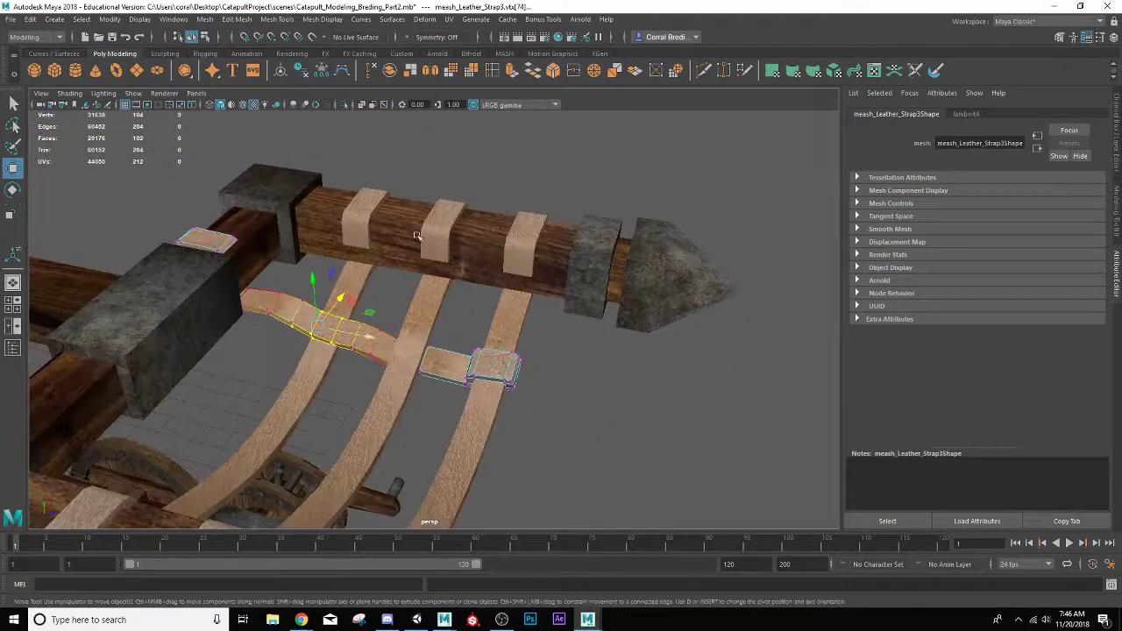
# - Move the vertices at the strap's crossbeam end outward to wrap the beam's front side, and return to object mode
pyautogui.keyDown('alt'); pyautogui.moveTo(285, 252); pyautogui.dragTo(232, 264); pyautogui.keyUp('alt')
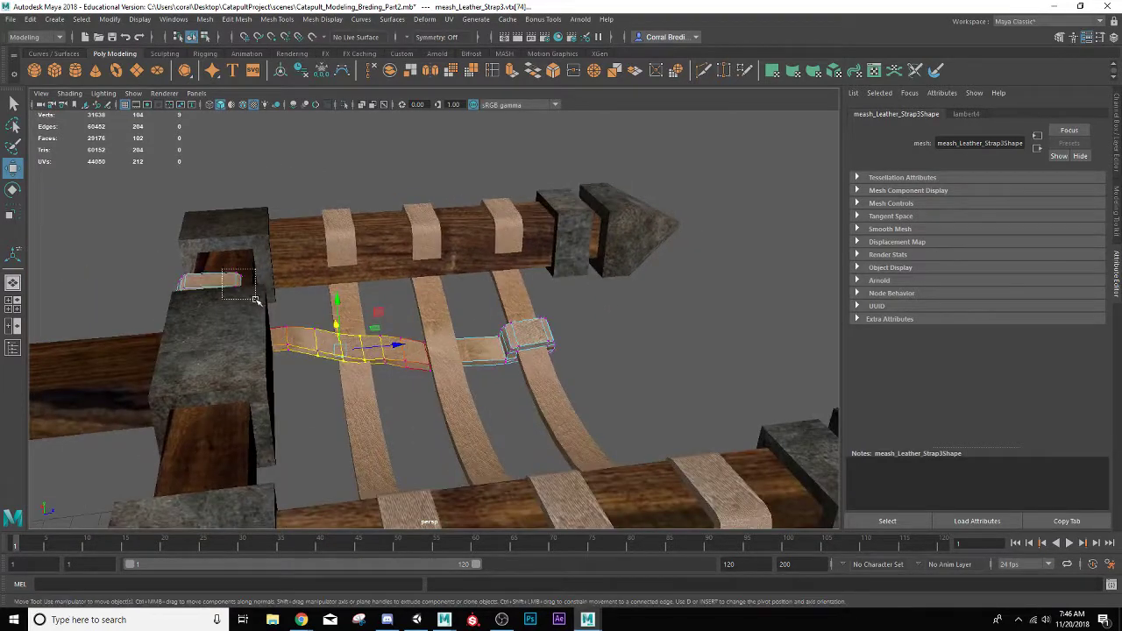
pyautogui.keyDown('alt'); pyautogui.moveTo(239, 306); pyautogui.dragTo(305, 287); pyautogui.keyUp('alt')
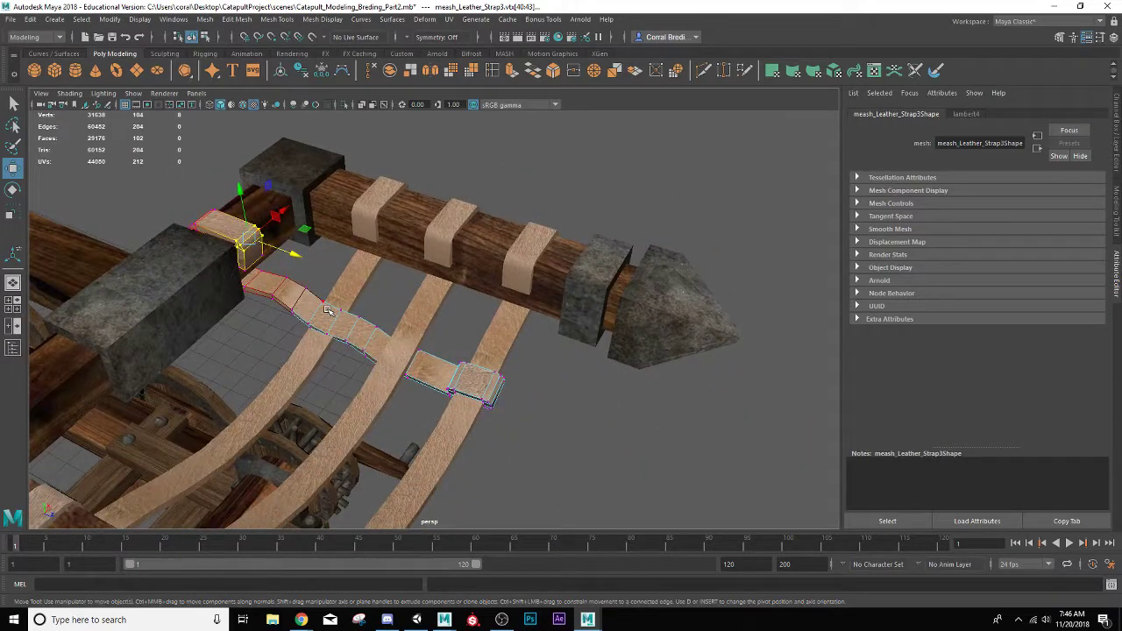
pyautogui.moveTo(328, 283); pyautogui.dragTo(384, 265, button='right')
pyautogui.click(506, 426)
pyautogui.scroll(-5, 516, 439)
pyautogui.keyDown('alt'); pyautogui.moveTo(488, 430); pyautogui.dragTo(416, 438); pyautogui.keyUp('alt')
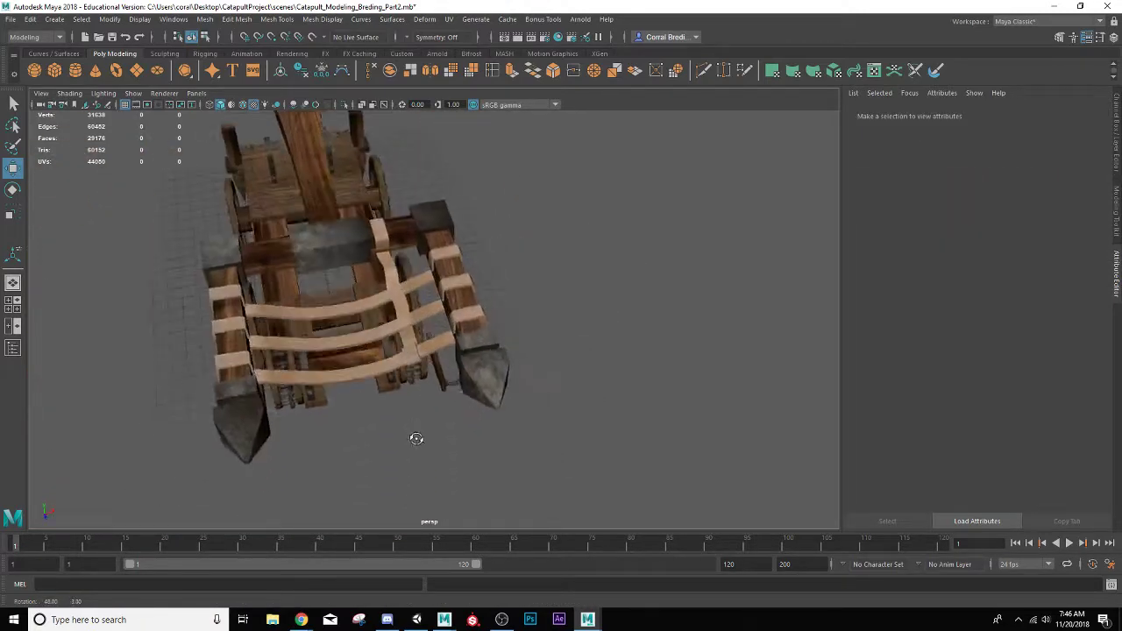
# - Shift the lengthwise strap's vertices at the innermost cross strap and just before the crossbeam sideways to straighten its run
pyautogui.scroll(6, 416, 439)
pyautogui.click(379, 289)
pyautogui.scroll(1, 380, 287)
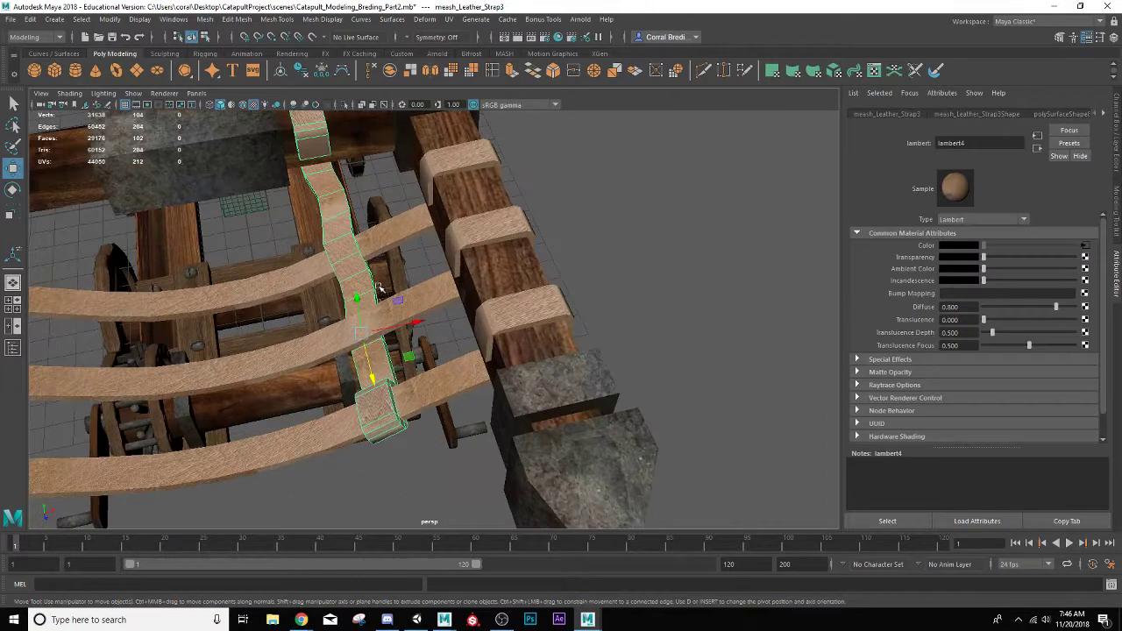
pyautogui.moveTo(348, 255); pyautogui.dragTo(355, 267, button='right')
pyautogui.keyDown('alt'); pyautogui.moveTo(355, 268); pyautogui.dragTo(346, 226); pyautogui.keyUp('alt')
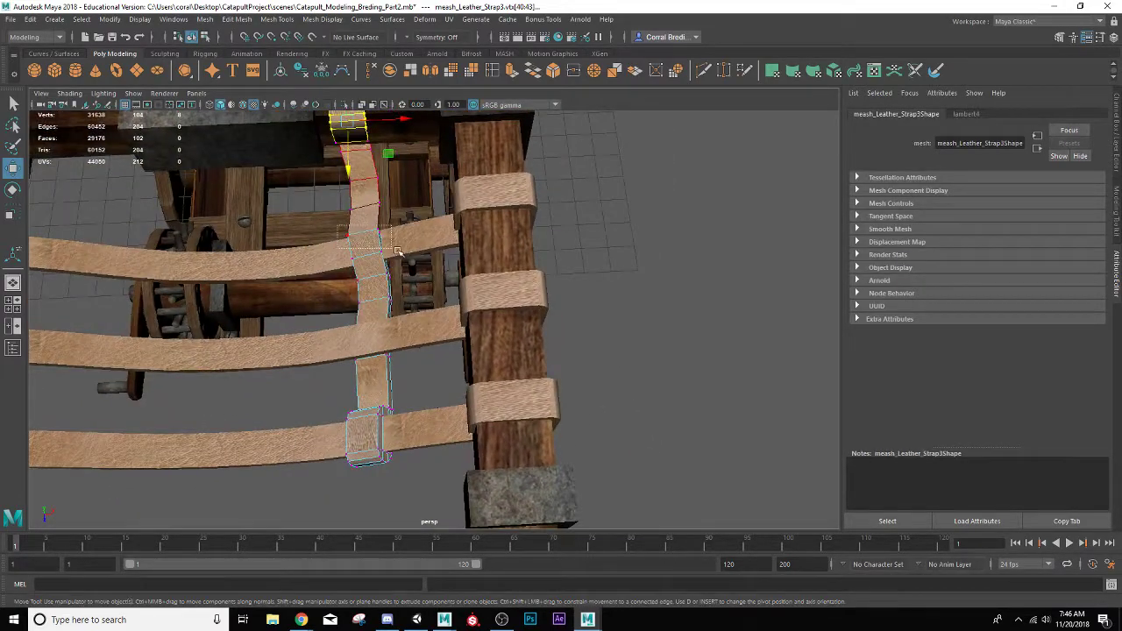
pyautogui.moveTo(416, 266); pyautogui.dragTo(416, 263)
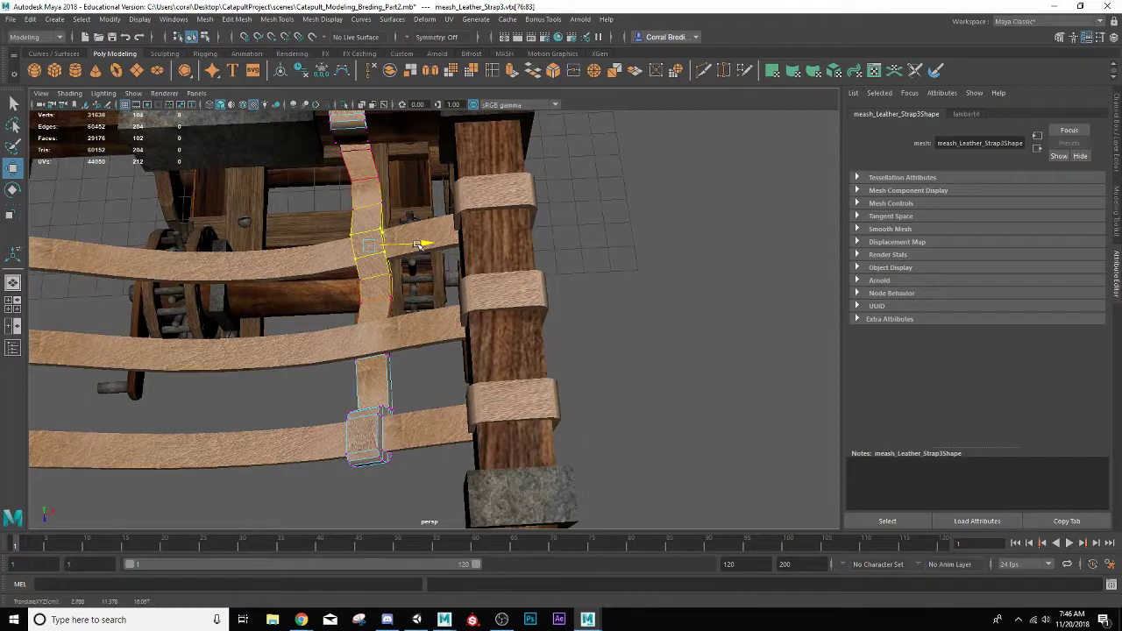
pyautogui.moveTo(327, 169); pyautogui.dragTo(409, 179)
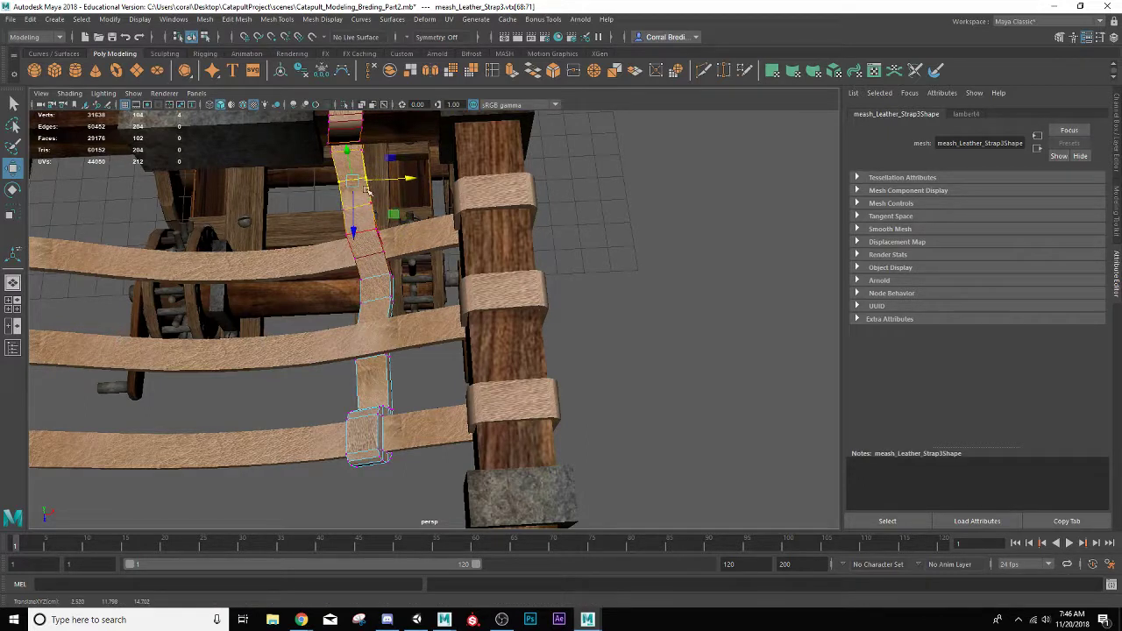
# - Move all vertices of the strap's crossbeam wrap sideways toward the corner block to line up with the rest of the strap
pyautogui.keyDown('alt'); pyautogui.moveTo(346, 238); pyautogui.dragTo(334, 318); pyautogui.keyUp('alt')
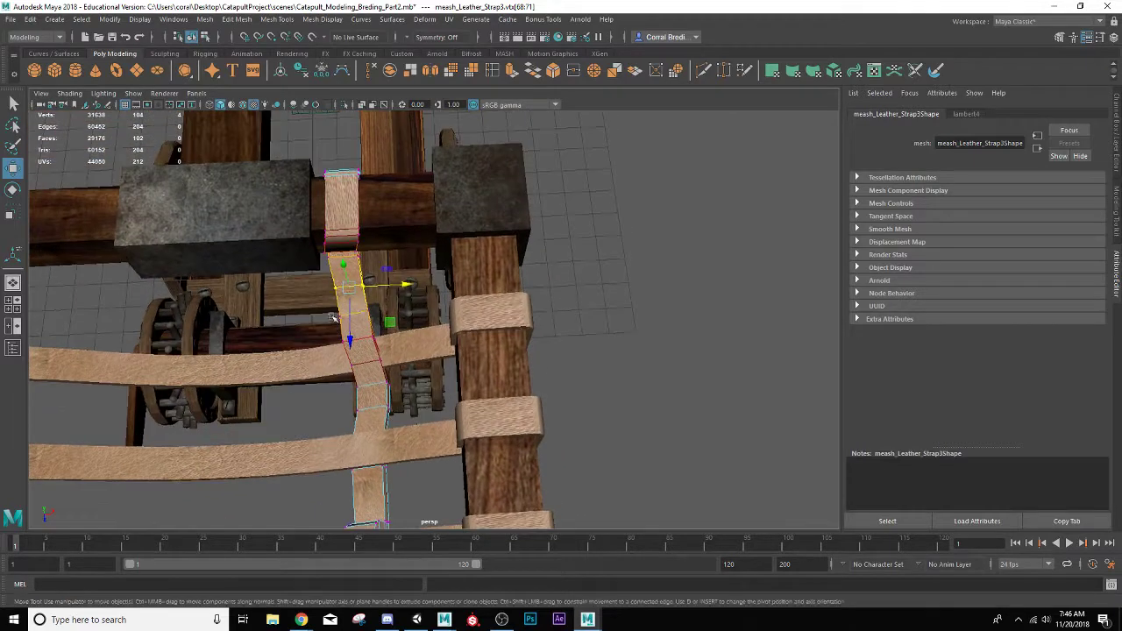
pyautogui.moveTo(296, 154); pyautogui.dragTo(387, 267)
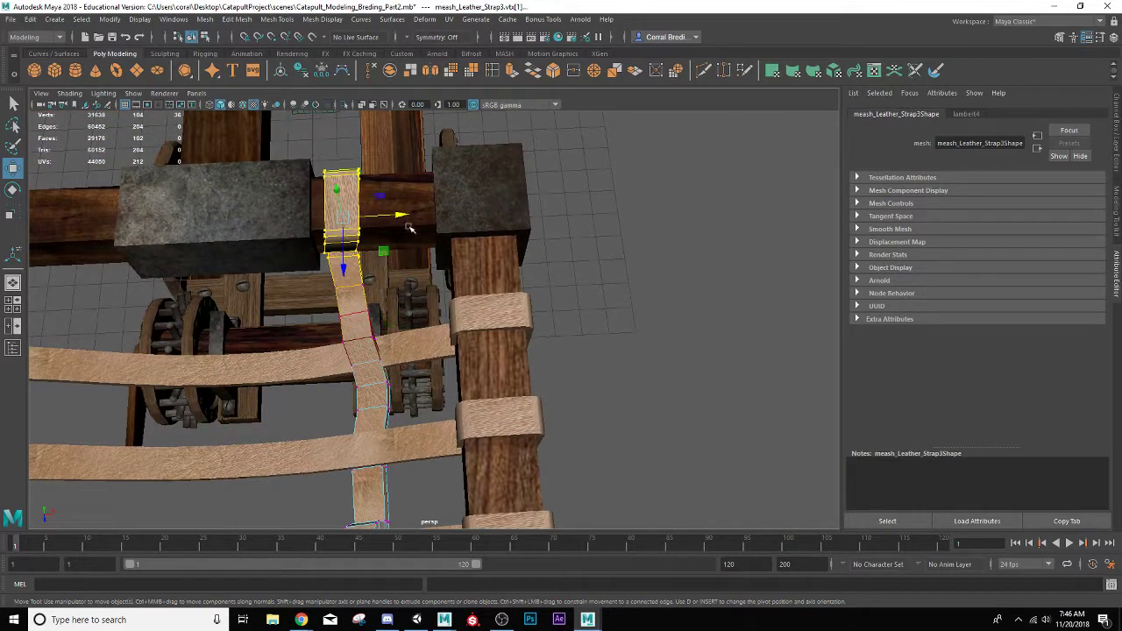
pyautogui.click(399, 215)
pyautogui.moveTo(399, 215); pyautogui.dragTo(411, 214)
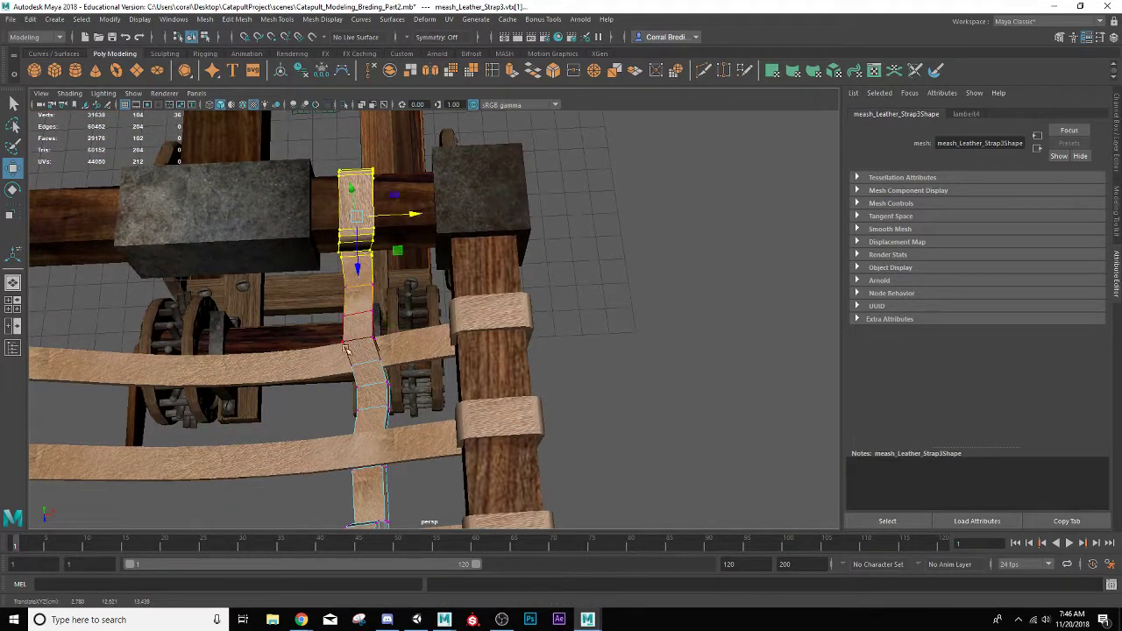
# - Fine-tune the lengthwise strap's vertex rows between the innermost and middle cross straps to smooth its edges and slope
pyautogui.moveTo(326, 331); pyautogui.dragTo(399, 340)
pyautogui.press('b')
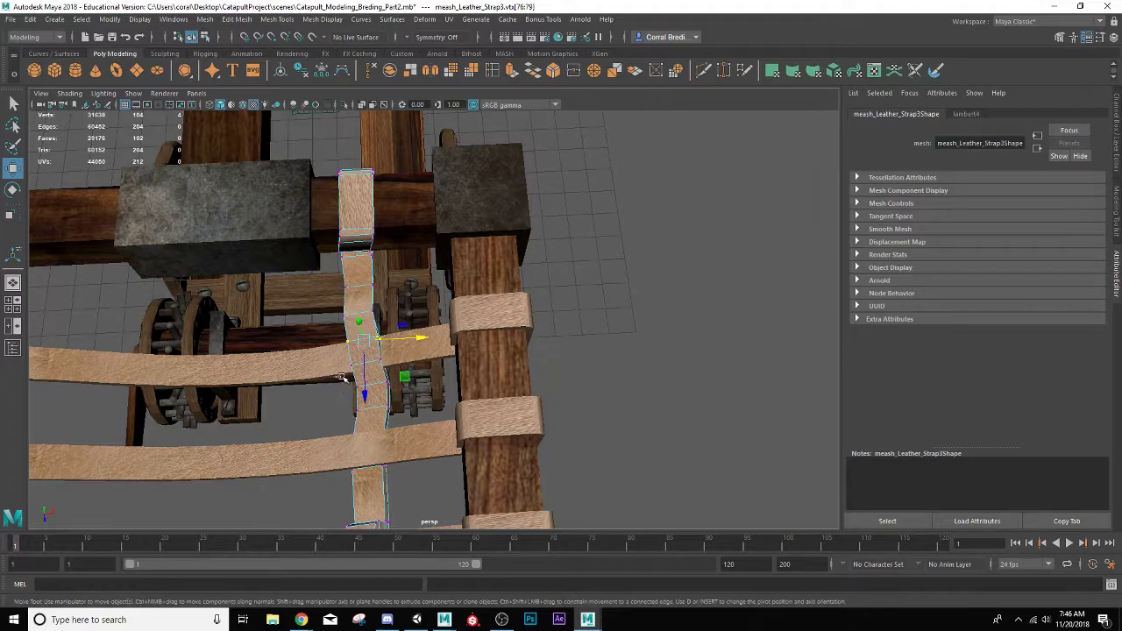
pyautogui.moveTo(337, 375); pyautogui.dragTo(412, 401)
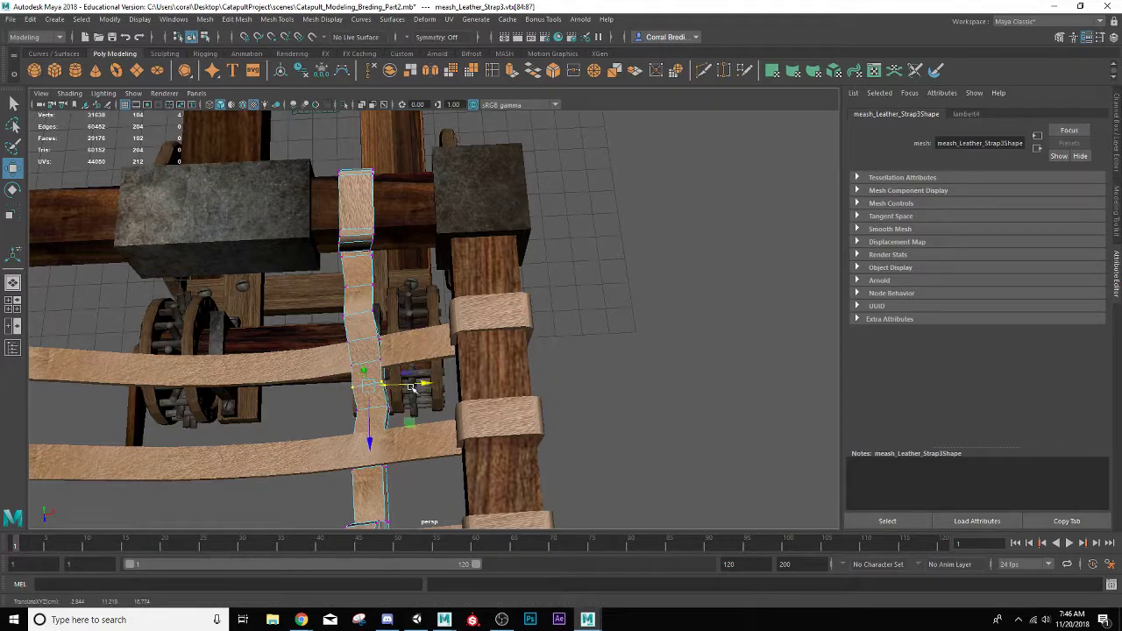
pyautogui.moveTo(340, 399); pyautogui.dragTo(448, 335)
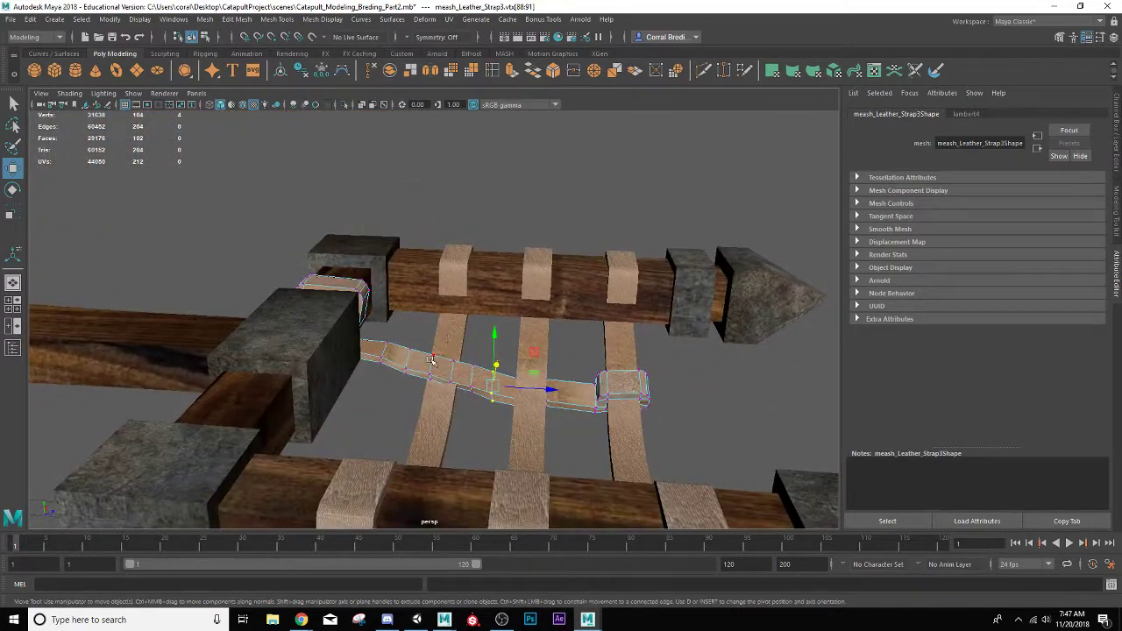
pyautogui.moveTo(451, 389); pyautogui.dragTo(448, 353)
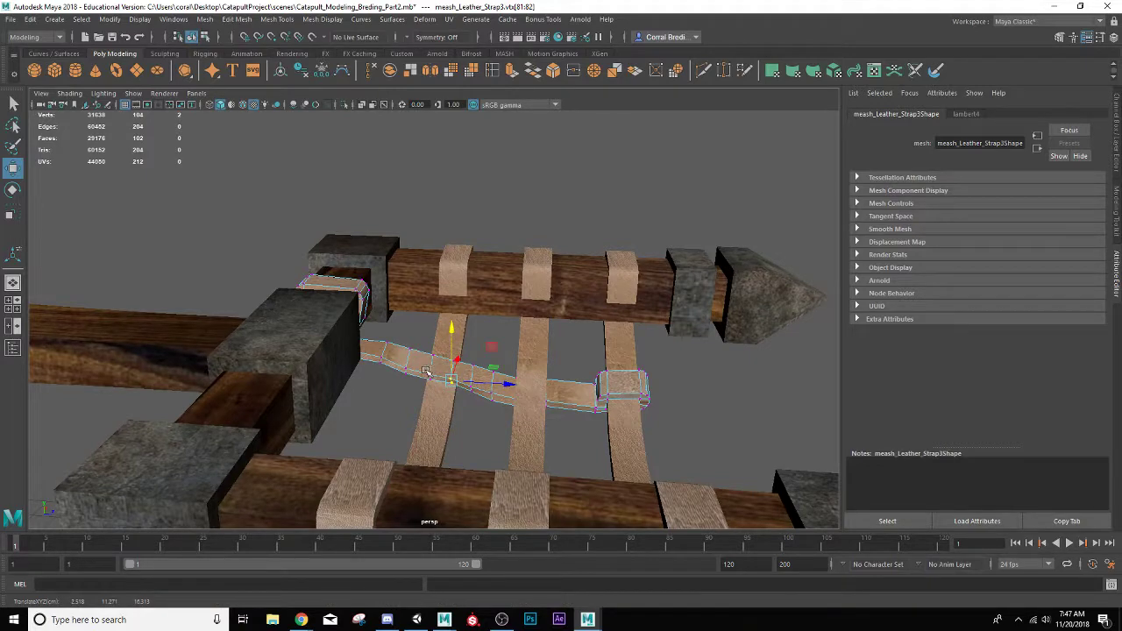
# - Shift the strap's front section sideways into line with the crossbeam wrap, adjust the vertices below the wrap, and return to object mode
pyautogui.keyDown('alt'); pyautogui.moveTo(494, 400); pyautogui.dragTo(359, 397); pyautogui.keyUp('alt')
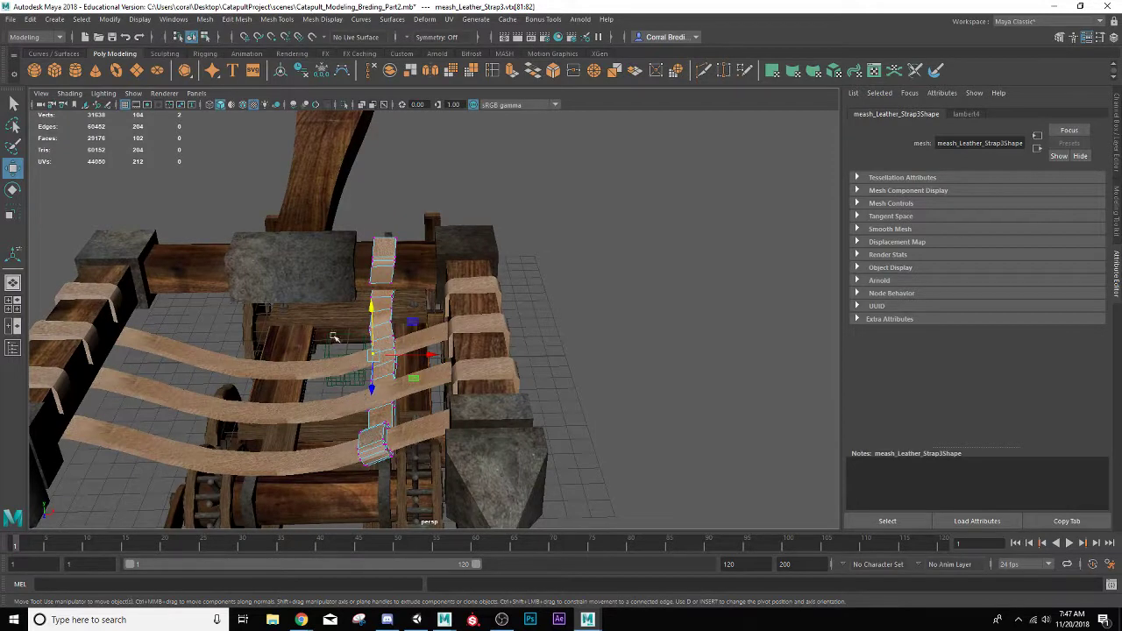
pyautogui.moveTo(340, 329); pyautogui.dragTo(427, 488)
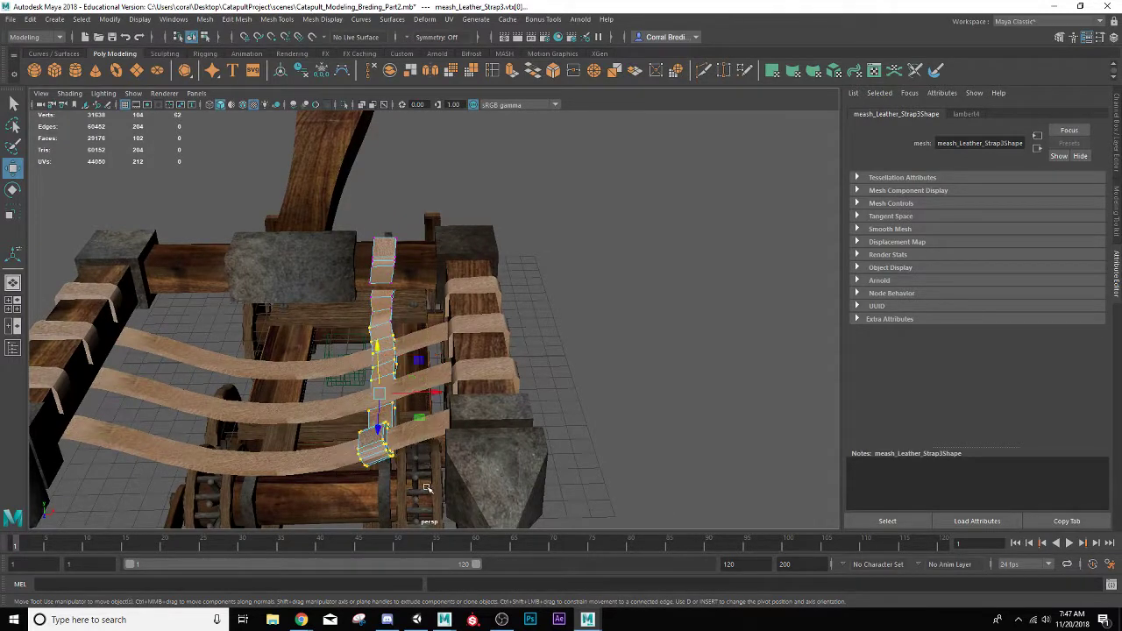
pyautogui.keyDown('ctrl'); pyautogui.moveTo(342, 321); pyautogui.dragTo(394, 360); pyautogui.keyUp('ctrl')
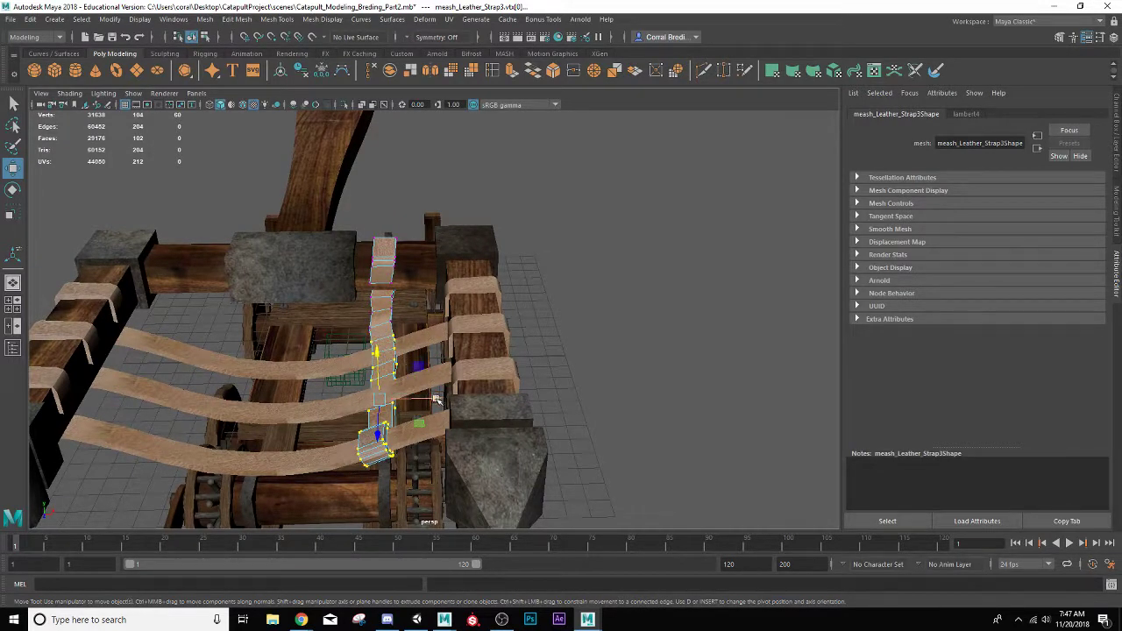
pyautogui.moveTo(436, 400); pyautogui.dragTo(431, 401)
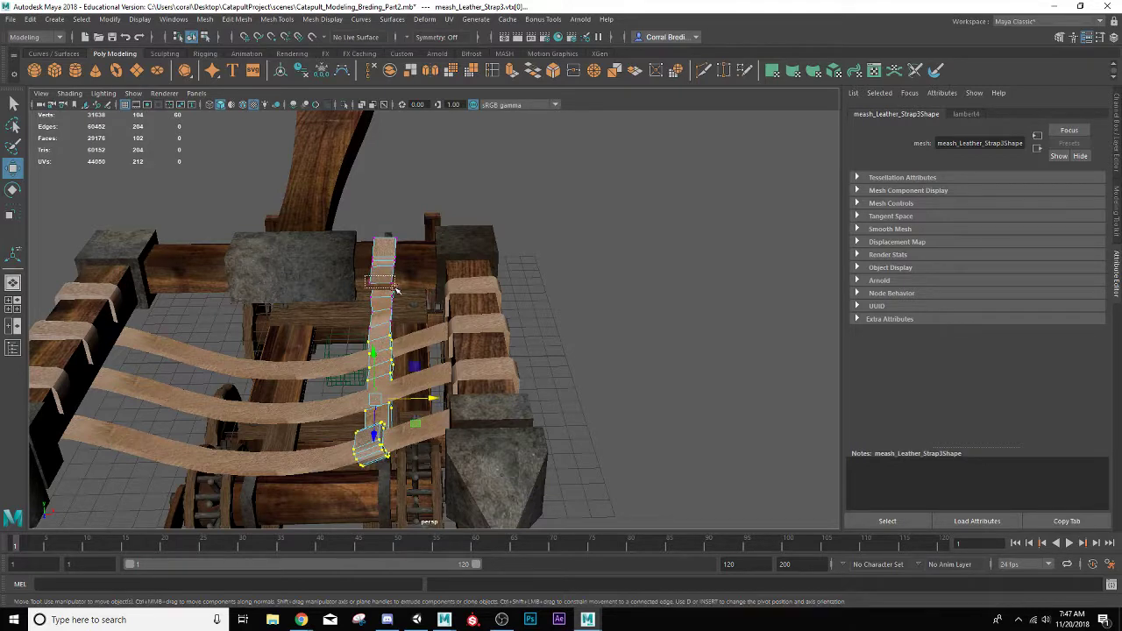
pyautogui.moveTo(366, 274); pyautogui.dragTo(412, 281)
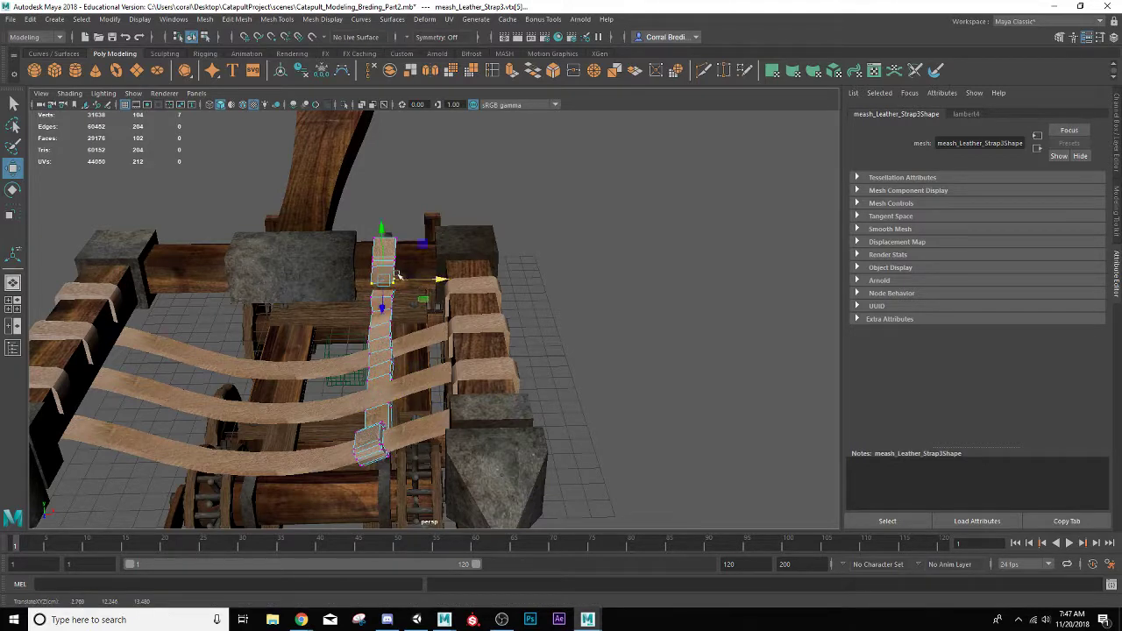
pyautogui.moveTo(383, 250); pyautogui.dragTo(401, 201, button='right')
pyautogui.click(401, 201)
pyautogui.keyDown('alt'); pyautogui.moveTo(401, 200); pyautogui.dragTo(440, 359); pyautogui.keyUp('alt')
# - Group the lengthwise strap, duplicate the group, and mirror the copy to the opposite side by negating its X scale
pyautogui.click(389, 330)
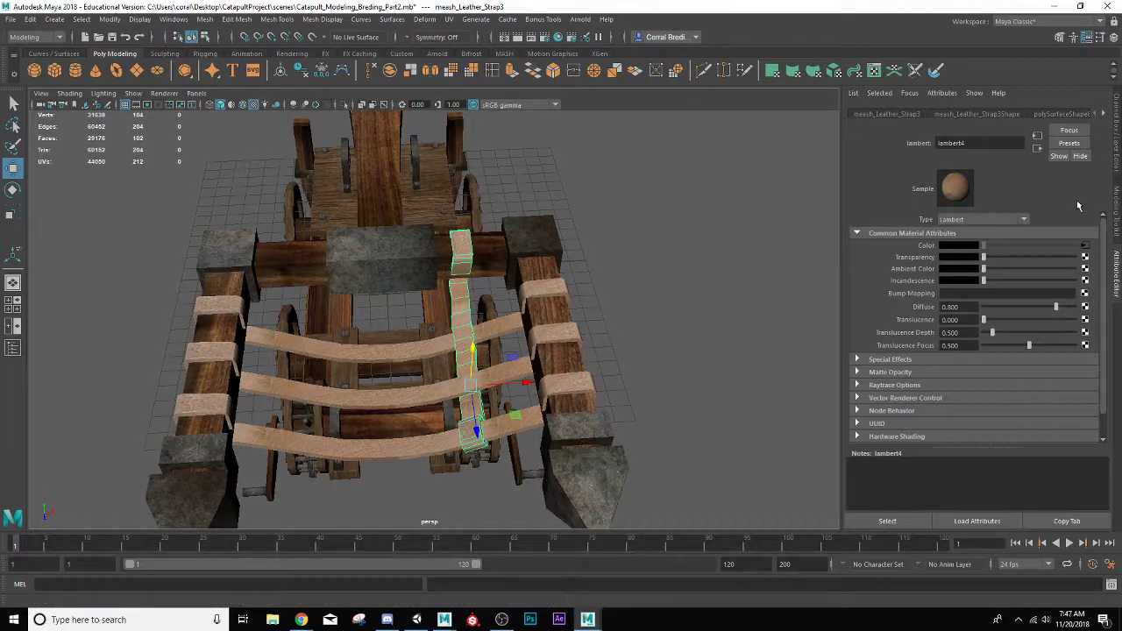
pyautogui.click(1116, 159)
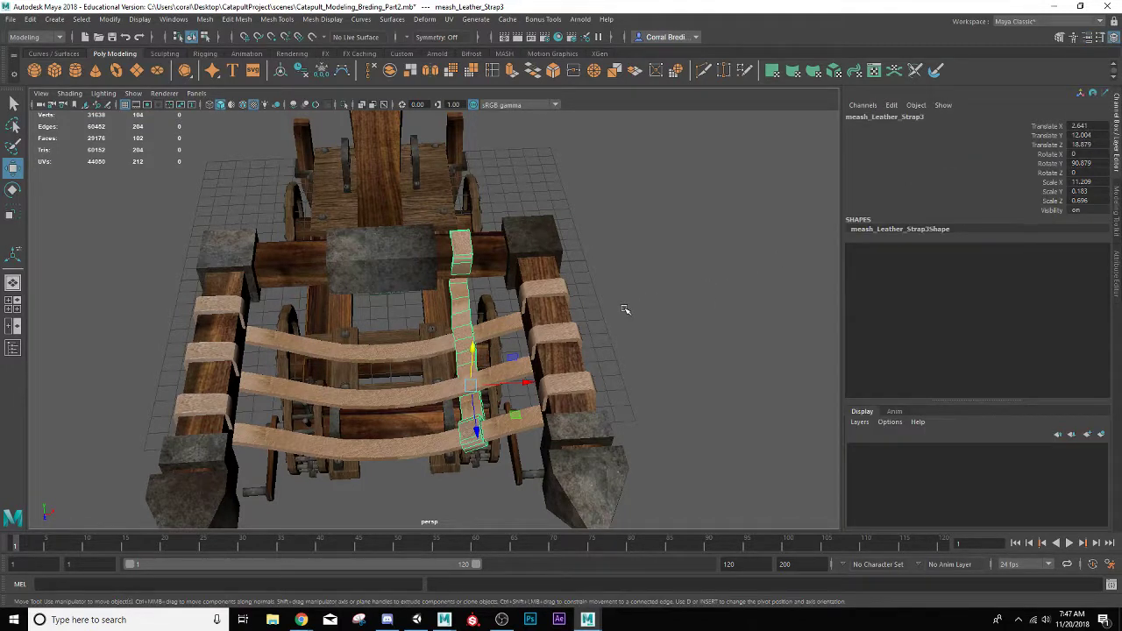
pyautogui.hotkey('ctrl', 'g')
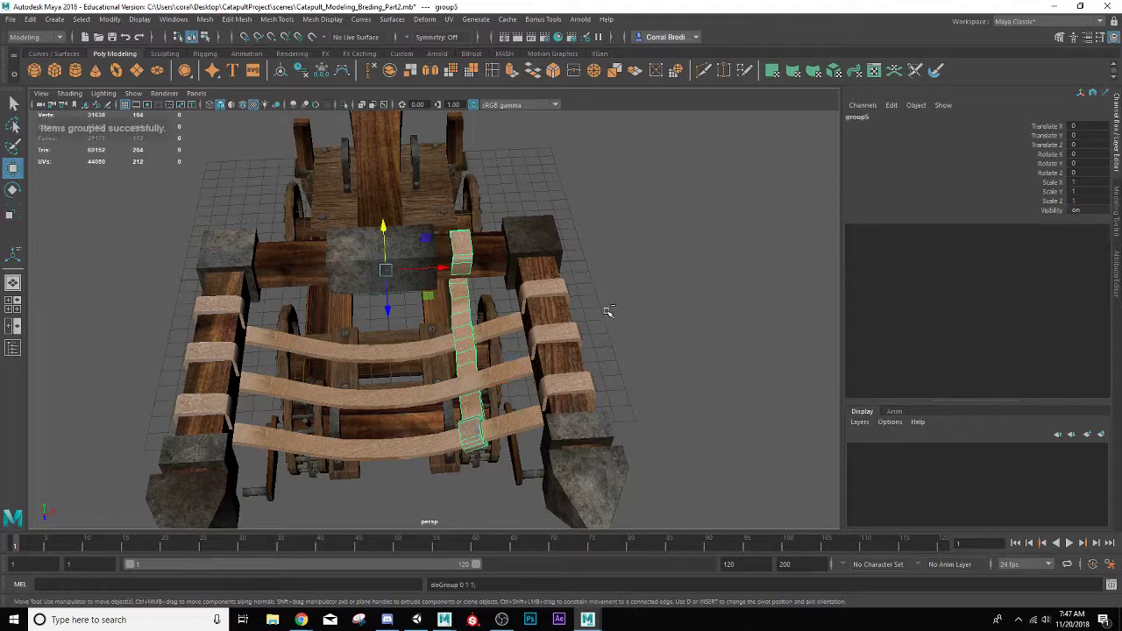
pyautogui.hotkey('ctrl', 'd')
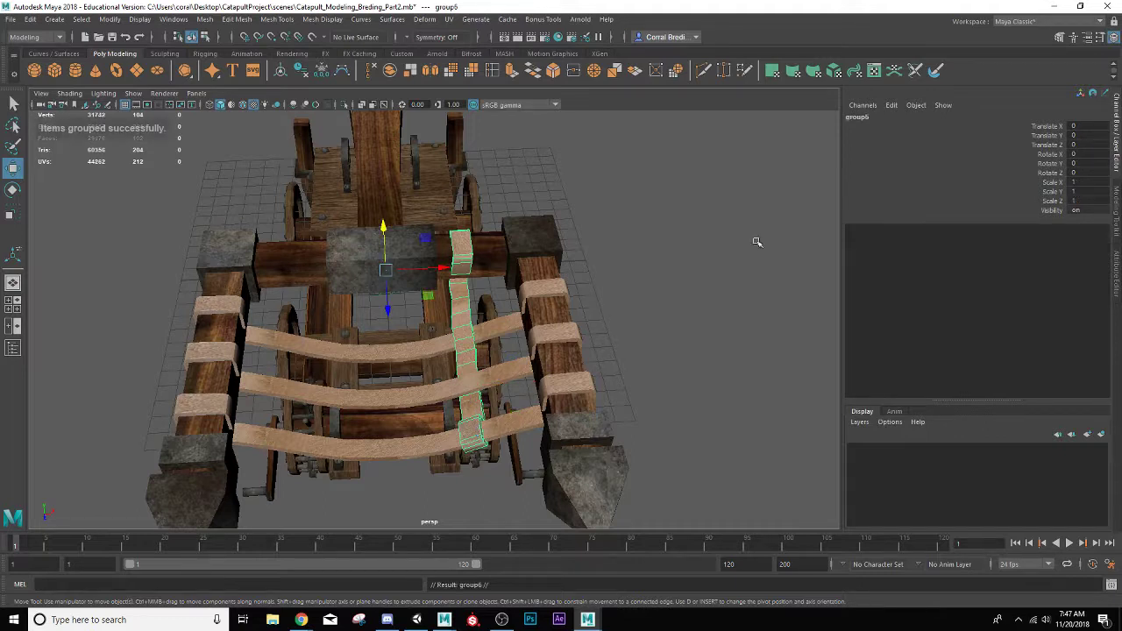
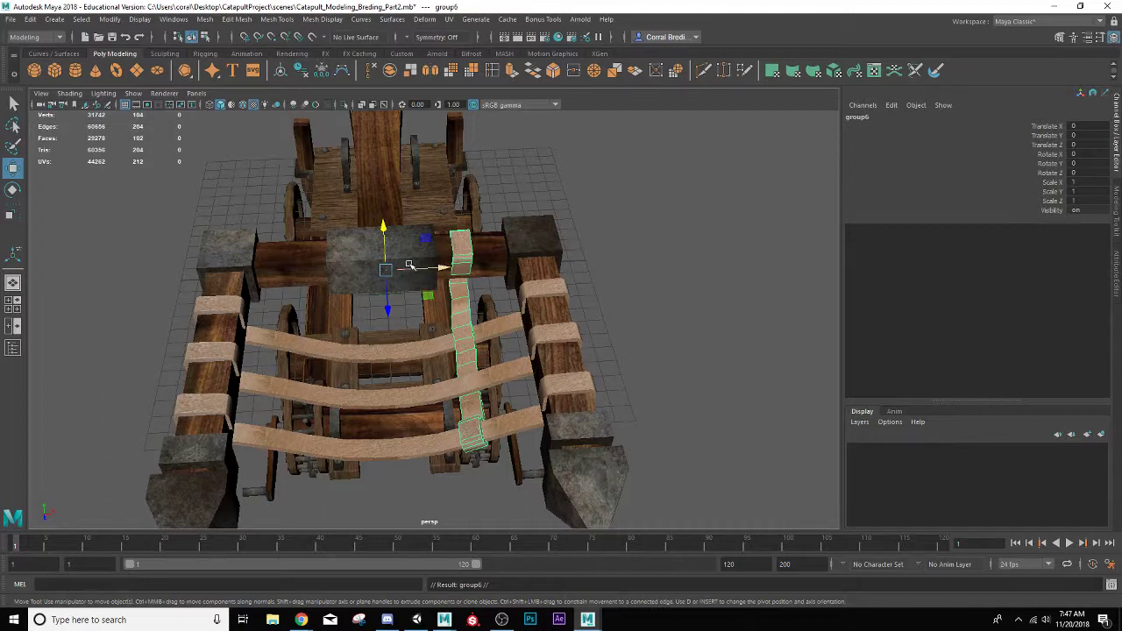
pyautogui.doubleClick(1077, 180)
pyautogui.press('Return')
pyautogui.click(671, 331)
# - Duplicate a screw from the catapult's lower frame and raise the copy to the leather strap around the crossbeam
pyautogui.scroll(-5, 677, 328)
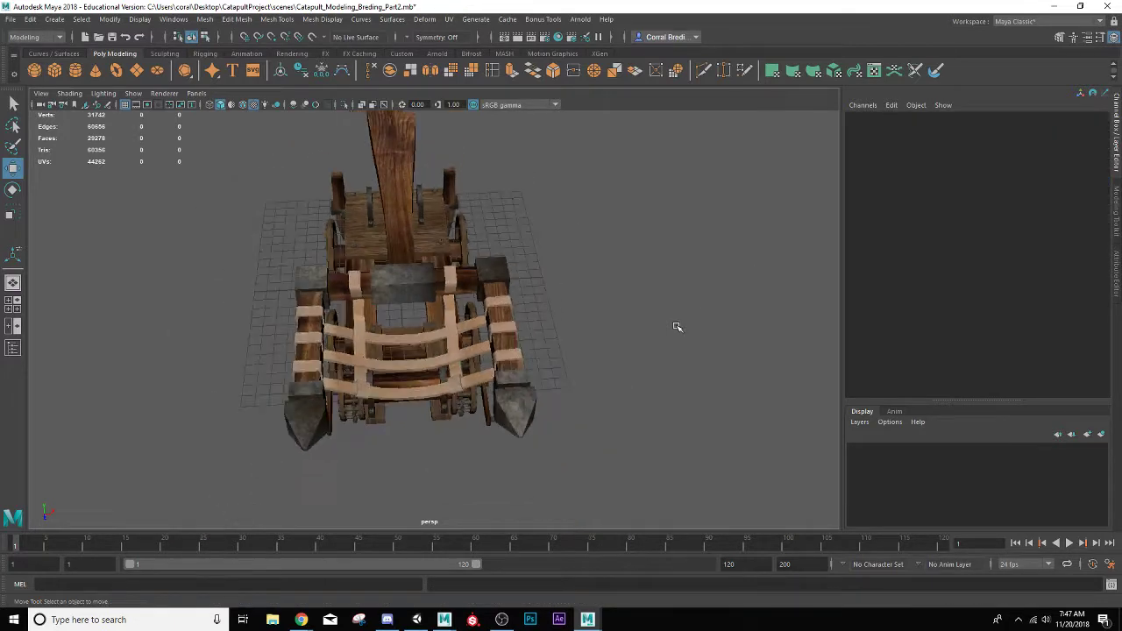
pyautogui.keyDown('alt'); pyautogui.moveTo(605, 370); pyautogui.dragTo(538, 374); pyautogui.keyUp('alt')
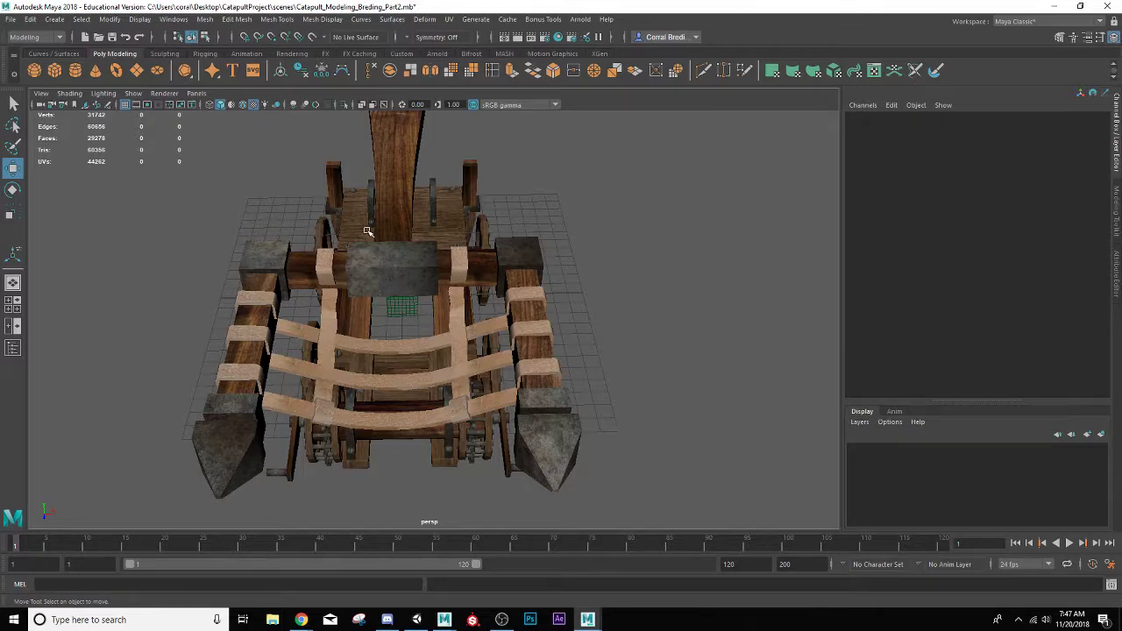
pyautogui.keyDown('alt'); pyautogui.moveTo(444, 343); pyautogui.dragTo(409, 325); pyautogui.keyUp('alt')
pyautogui.scroll(-3, 408, 325)
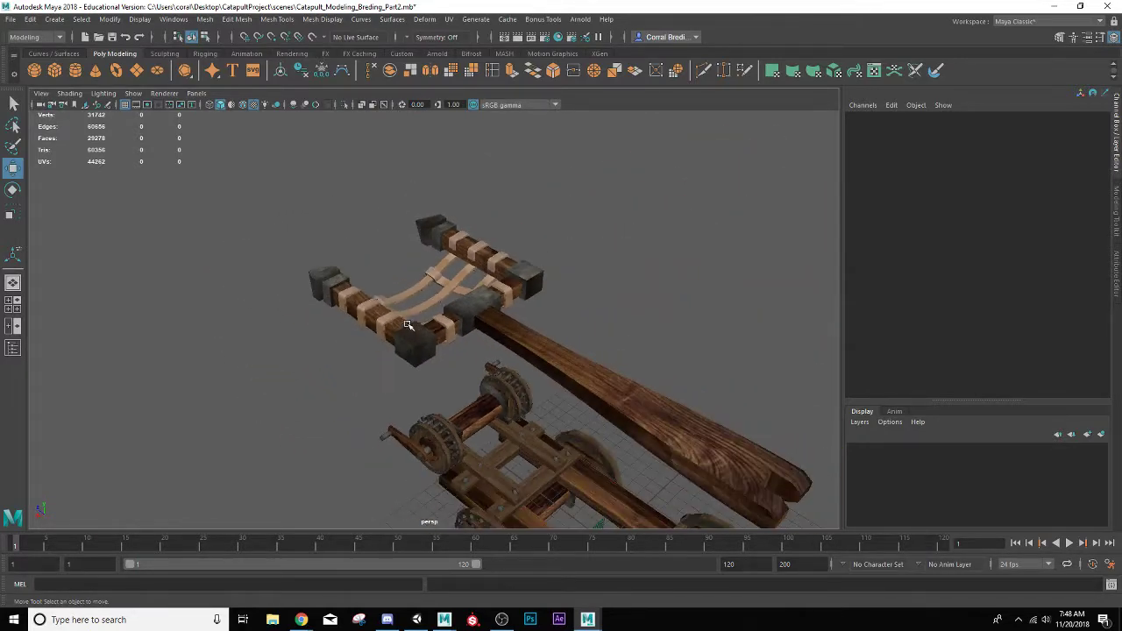
pyautogui.scroll(2, 440, 364)
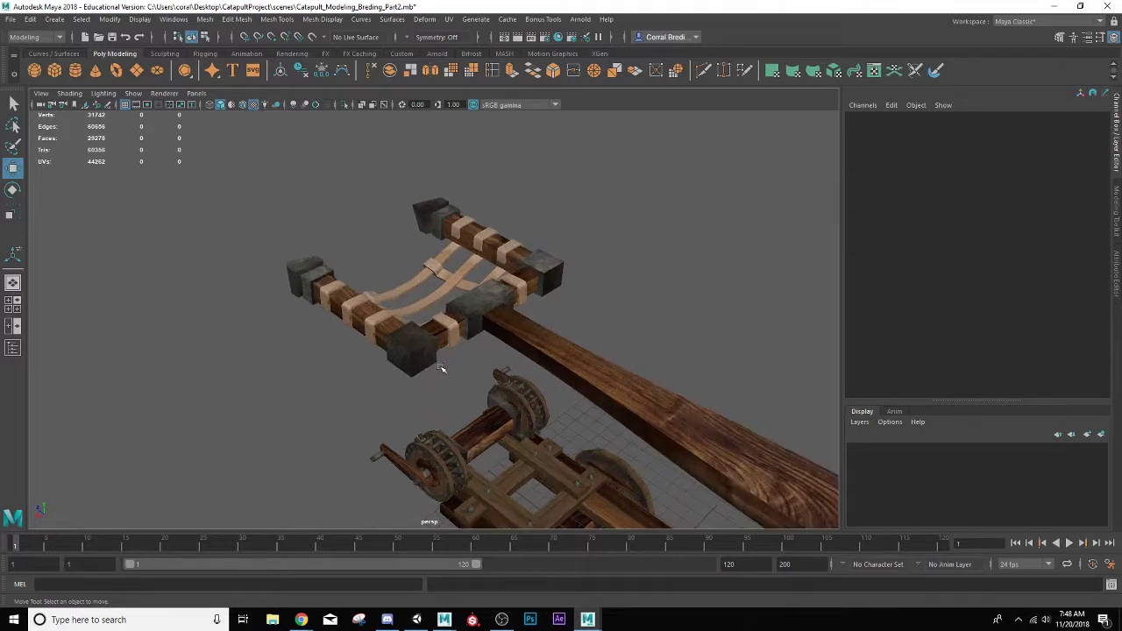
pyautogui.click(489, 489)
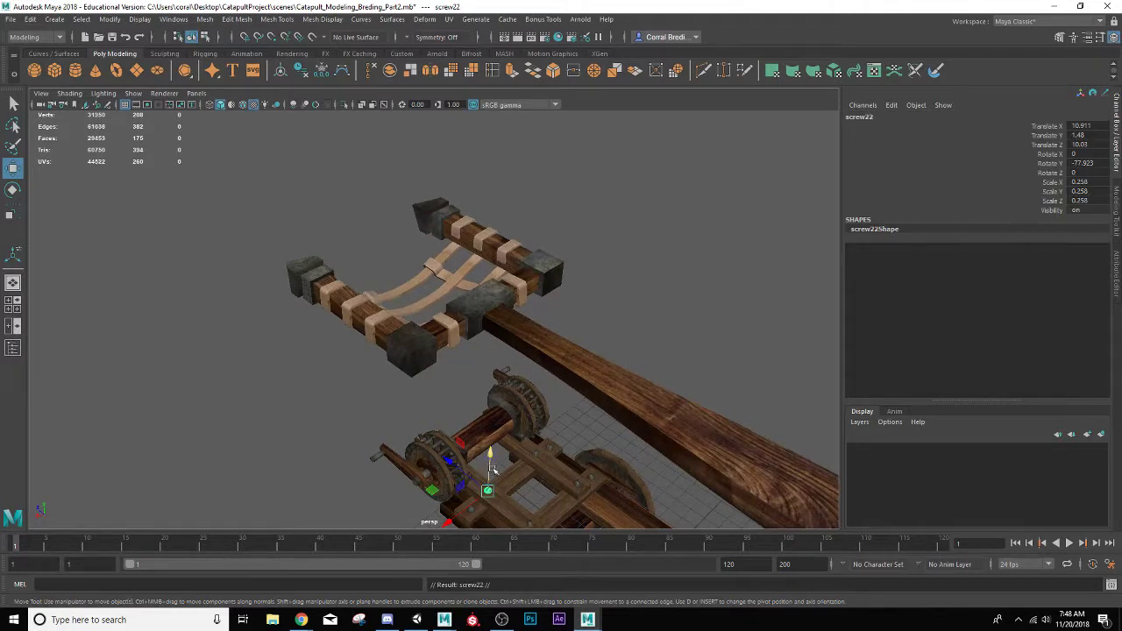
pyautogui.moveTo(490, 451); pyautogui.dragTo(487, 235)
pyautogui.keyDown('alt'); pyautogui.moveTo(488, 235); pyautogui.dragTo(493, 328); pyautogui.keyUp('alt')
pyautogui.press('f')
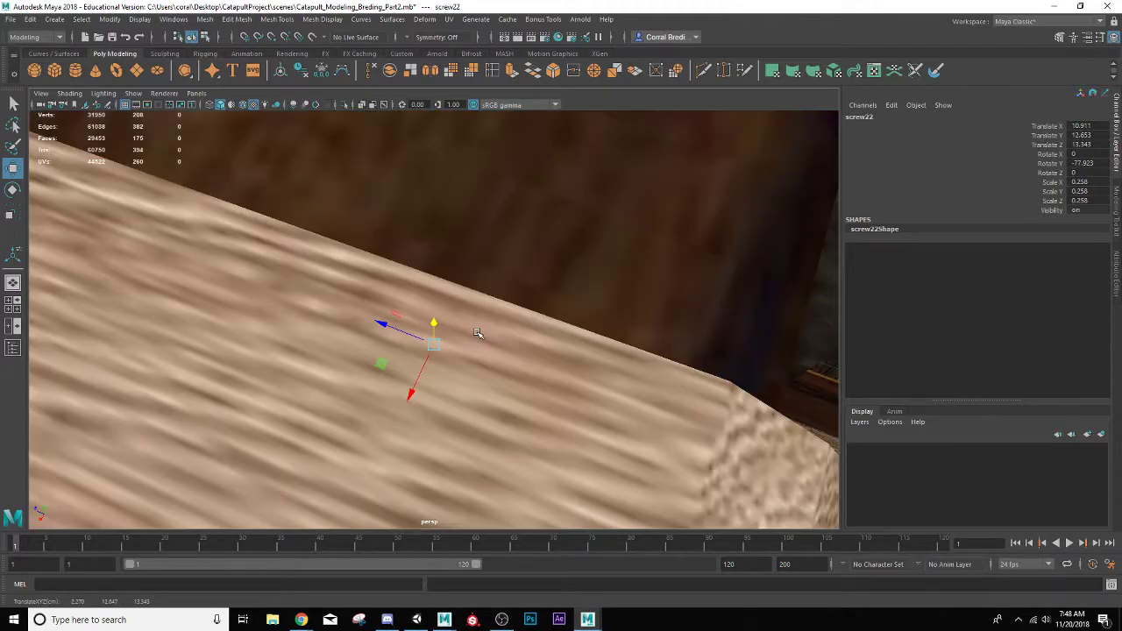
# - Slide the copied screw along the crossbeam onto the leather strap and seat its head on the strap's upper surface
pyautogui.scroll(-8, 481, 332)
pyautogui.keyDown('alt'); pyautogui.moveTo(444, 361); pyautogui.dragTo(425, 204); pyautogui.keyUp('alt')
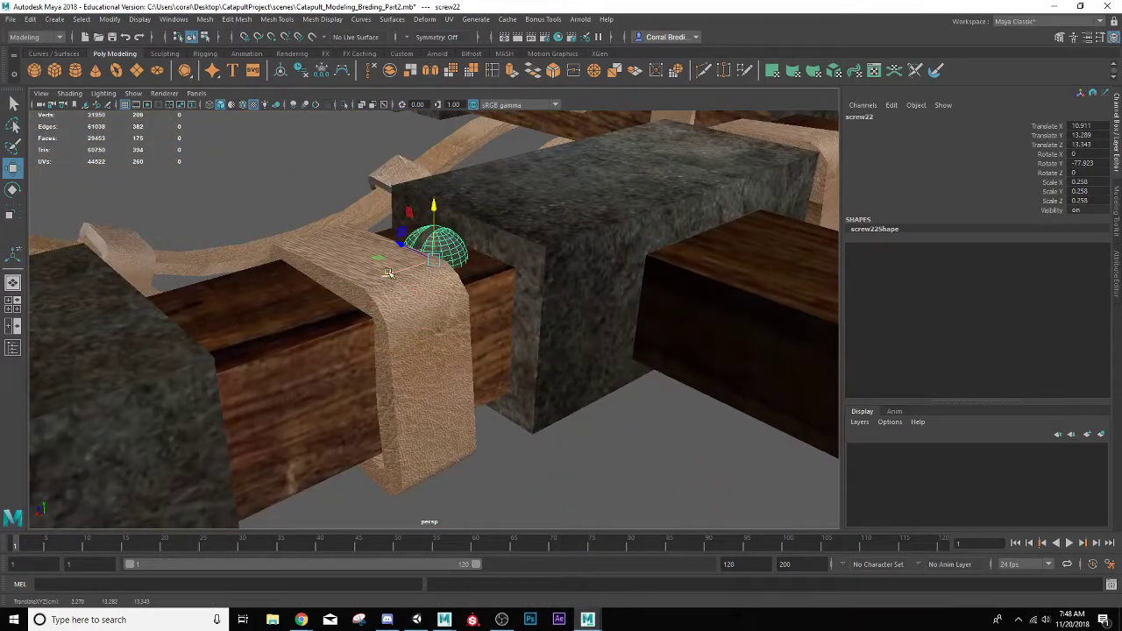
pyautogui.moveTo(387, 272); pyautogui.dragTo(316, 300)
pyautogui.moveTo(360, 232); pyautogui.dragTo(357, 223)
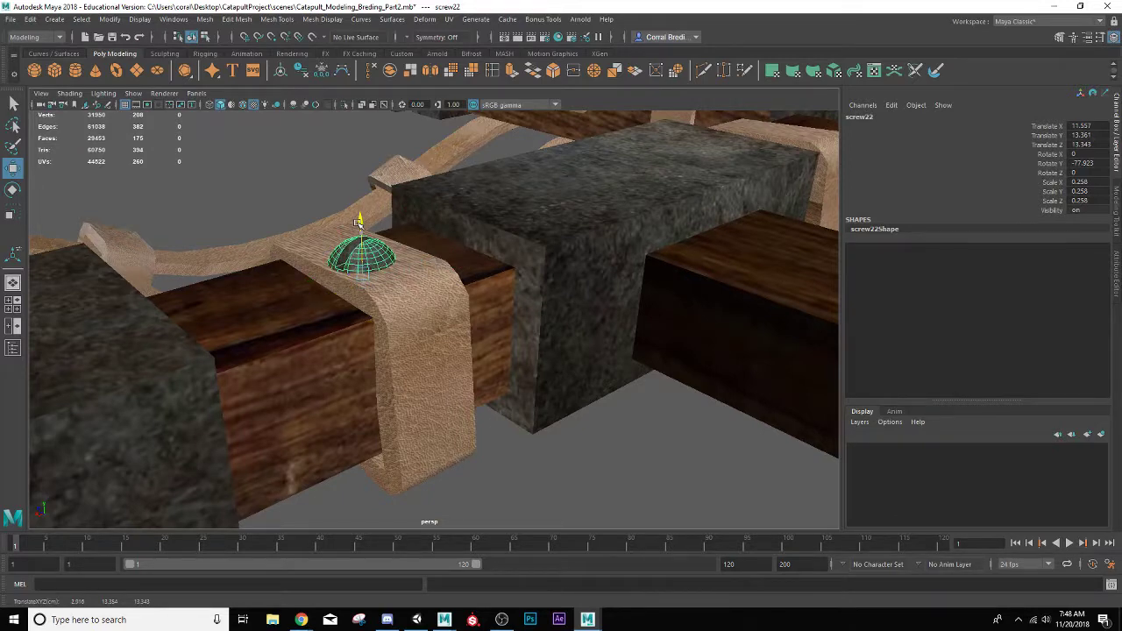
pyautogui.moveTo(316, 289); pyautogui.dragTo(463, 281)
pyautogui.scroll(-4, 324, 288)
# - Place two duplicates of the screw on top of the crossbeam's central metal block, rotating the second to about 5 degrees in Y
pyautogui.hotkey('ctrl', 'd')
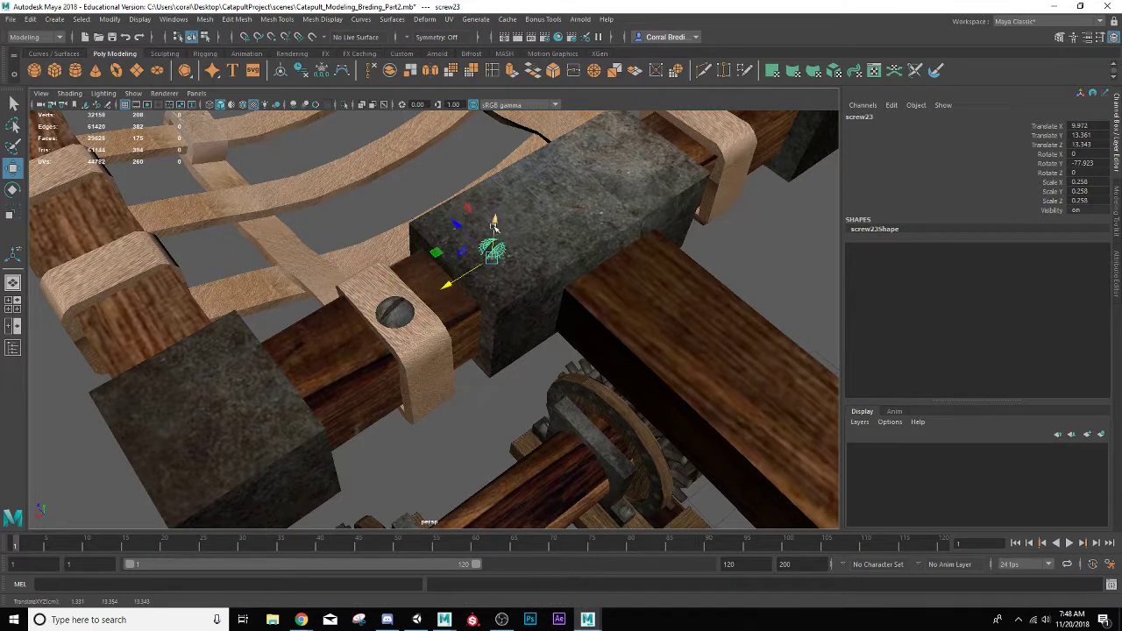
pyautogui.moveTo(493, 227); pyautogui.dragTo(485, 151)
pyautogui.hotkey('ctrl', 'd')
pyautogui.press('e')
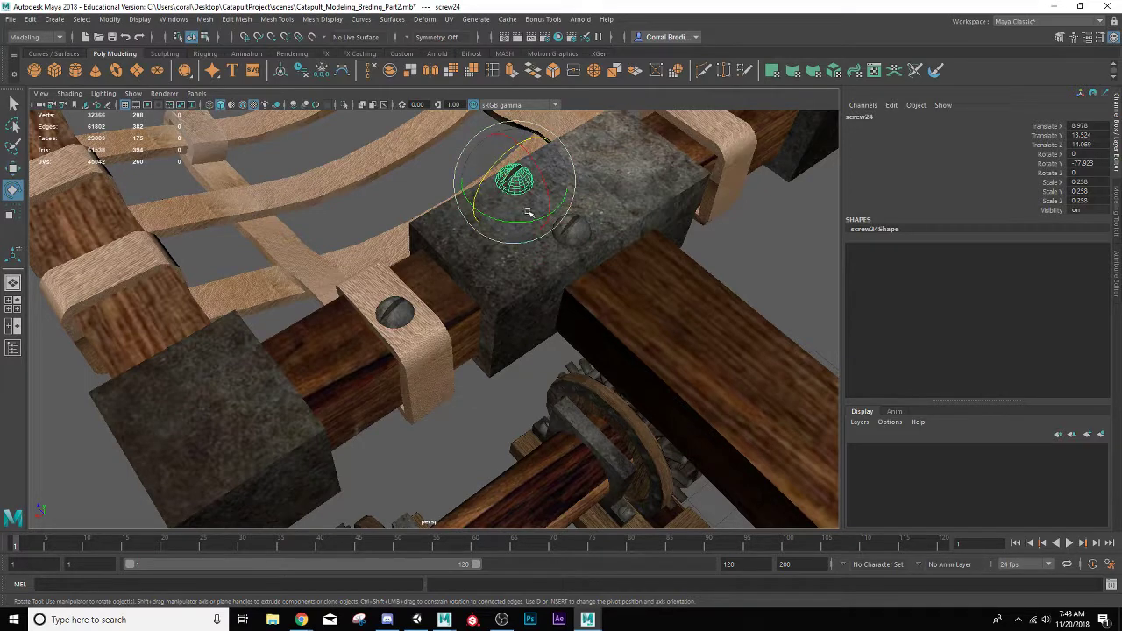
pyautogui.moveTo(568, 208); pyautogui.dragTo(498, 222)
# - Duplicate the rotated screw and move the copy along X onto the metal corner block at the crossbeam's end
pyautogui.hotkey('ctrl', 'd')
pyautogui.keyDown('alt'); pyautogui.moveTo(473, 250); pyautogui.dragTo(519, 242, button='middle'); pyautogui.keyUp('alt')
pyautogui.press('w')
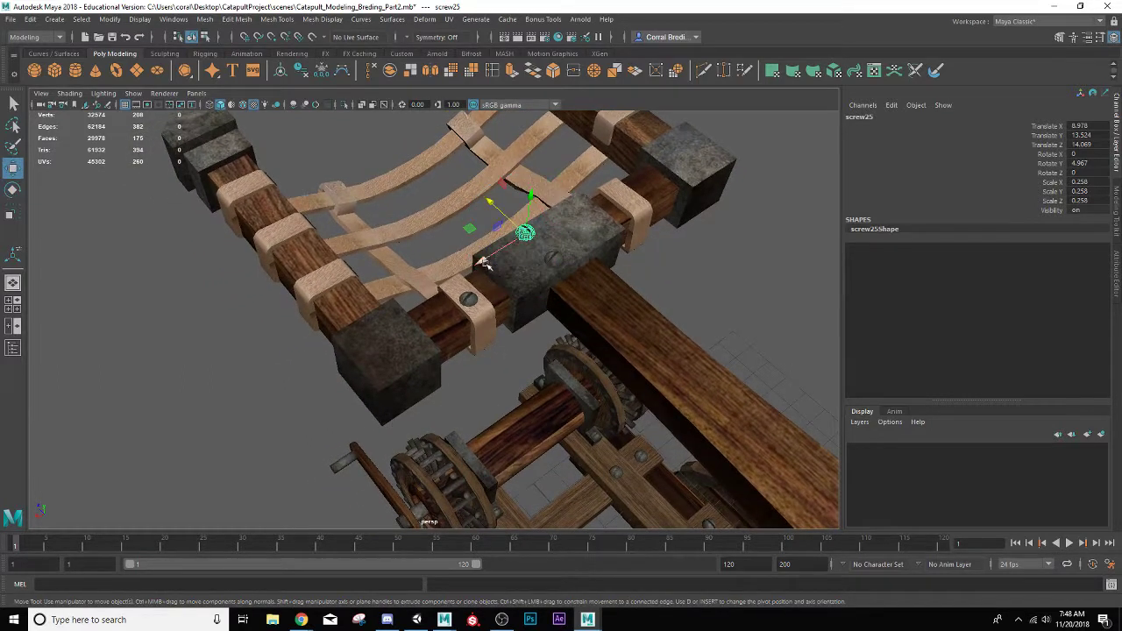
pyautogui.moveTo(482, 261); pyautogui.dragTo(319, 359)
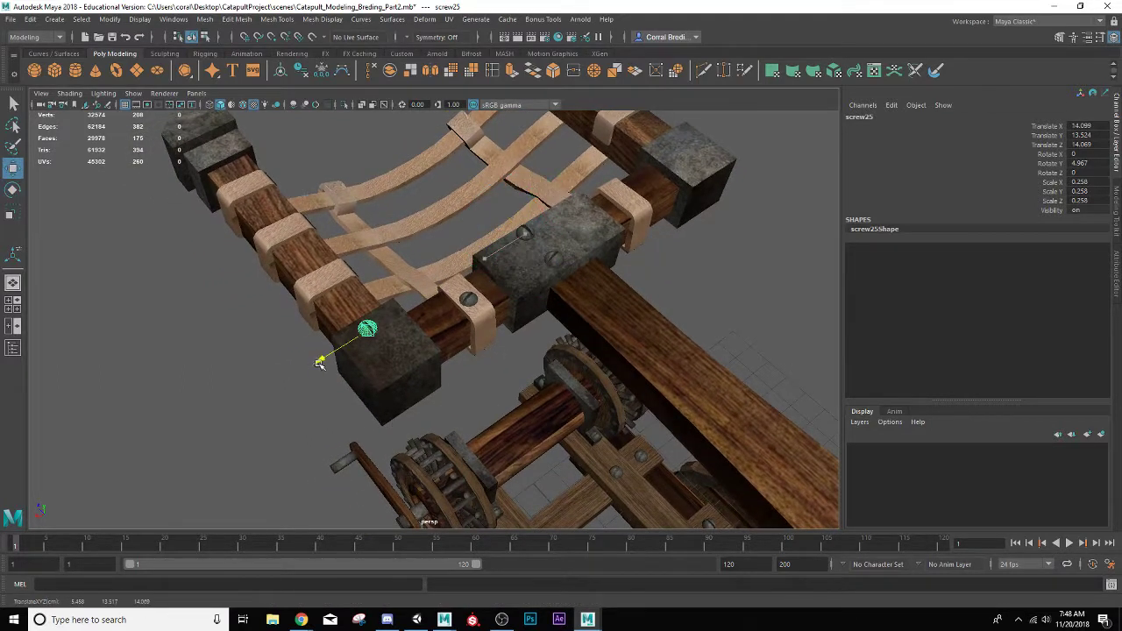
# - Reposition the two screws on the crossbeam's central metal block so they sit staggered near its strap-side end
pyautogui.click(552, 258)
pyautogui.press('q')
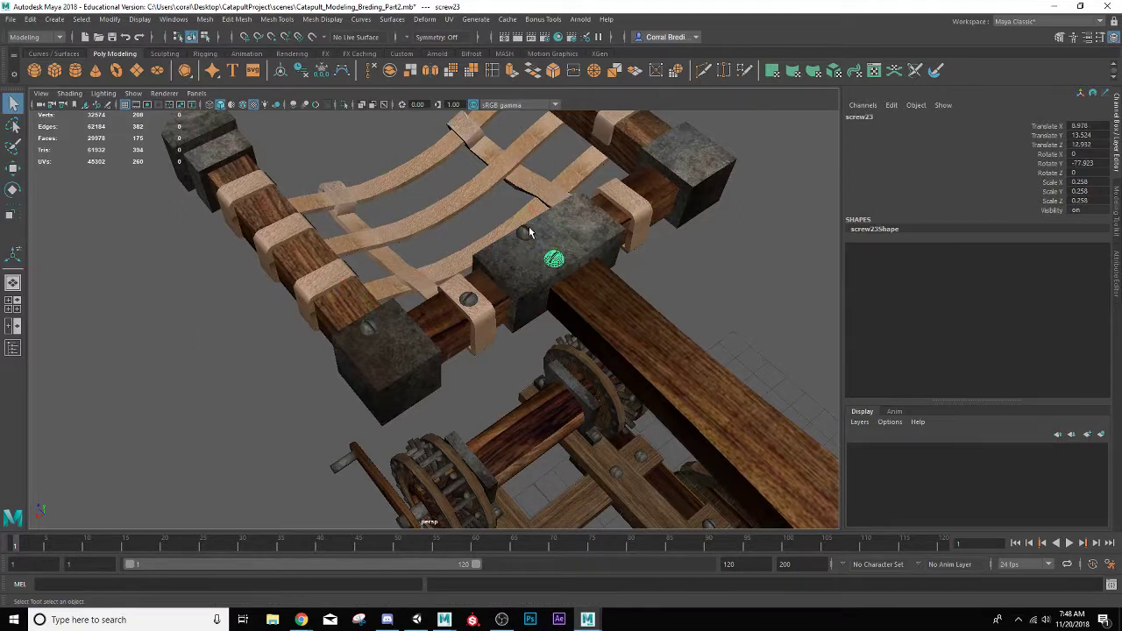
pyautogui.click(526, 230)
pyautogui.press('w')
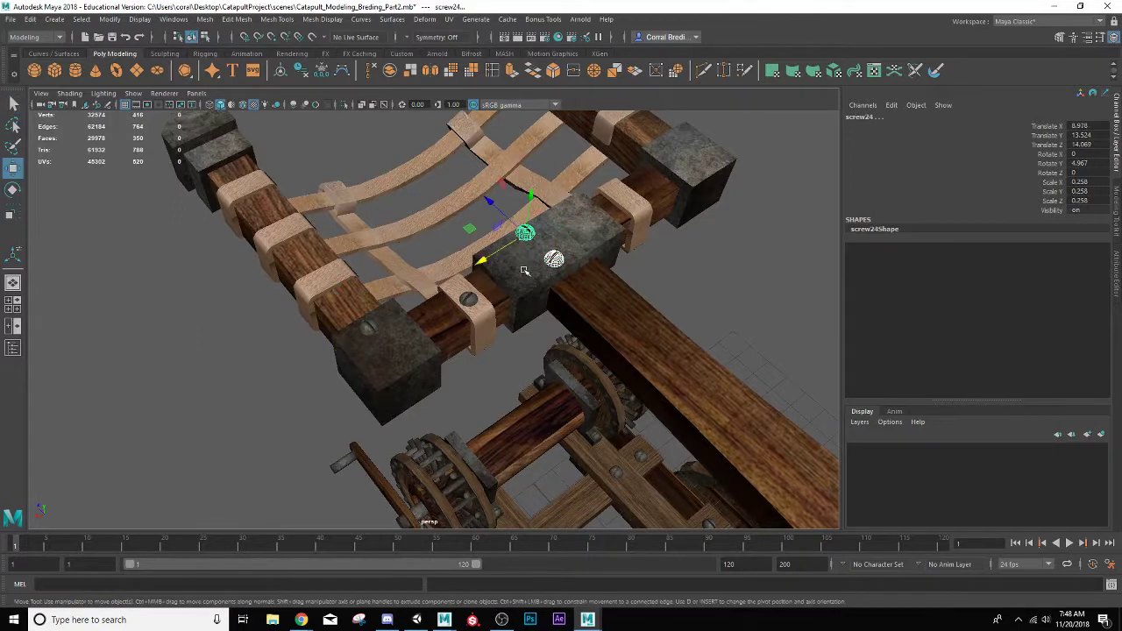
pyautogui.moveTo(502, 248)
pyautogui.mouseDown()
pyautogui.moveTo(487, 276)
pyautogui.moveTo(505, 255)
pyautogui.moveTo(466, 235)
pyautogui.moveTo(530, 272)
pyautogui.moveTo(498, 259)
pyautogui.moveTo(509, 236)
pyautogui.mouseUp()
pyautogui.click(535, 292)
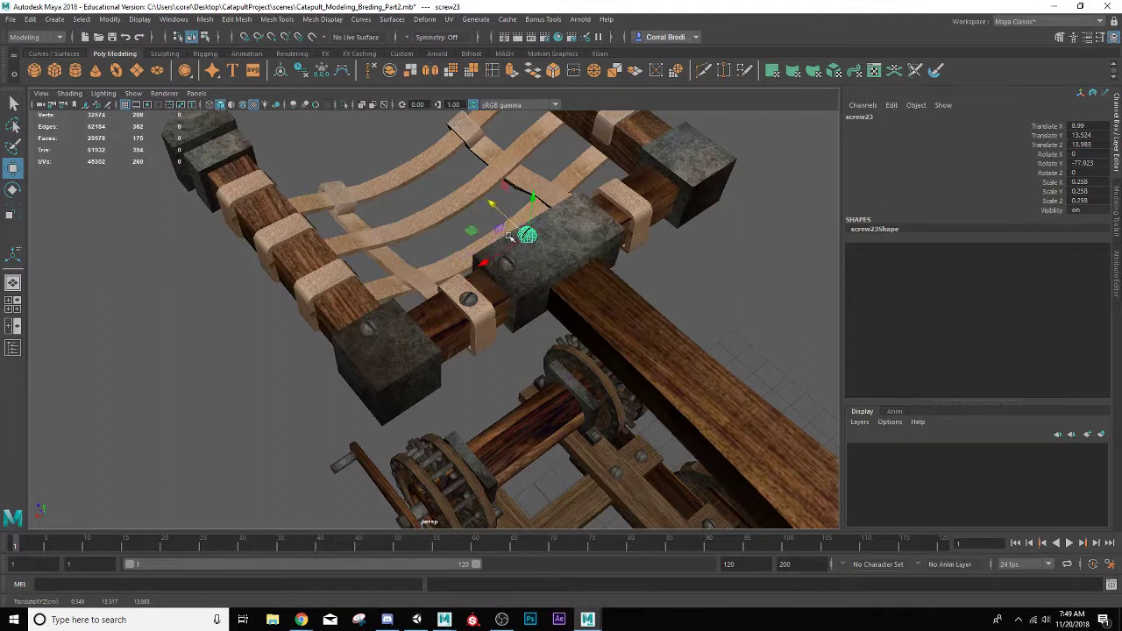
pyautogui.click(504, 265)
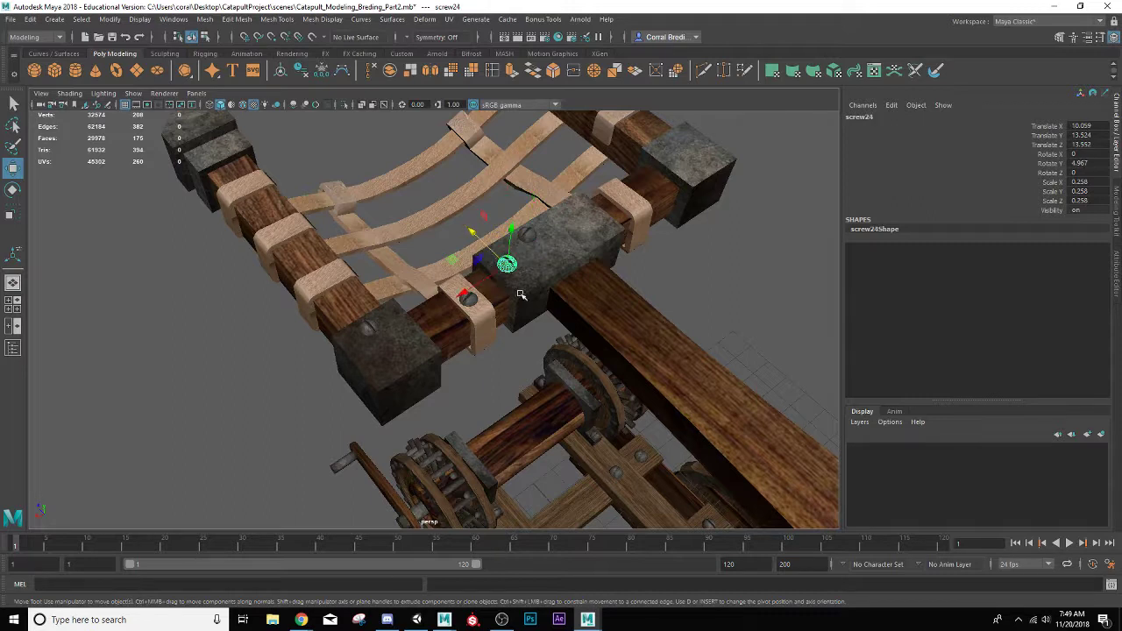
# - Place a second screw on the crossbeam's metal corner block and duplicate screws onto the three leather straps along the side beam
pyautogui.keyDown('alt'); pyautogui.moveTo(395, 295); pyautogui.dragTo(462, 312); pyautogui.keyUp('alt')
pyautogui.click(441, 305)
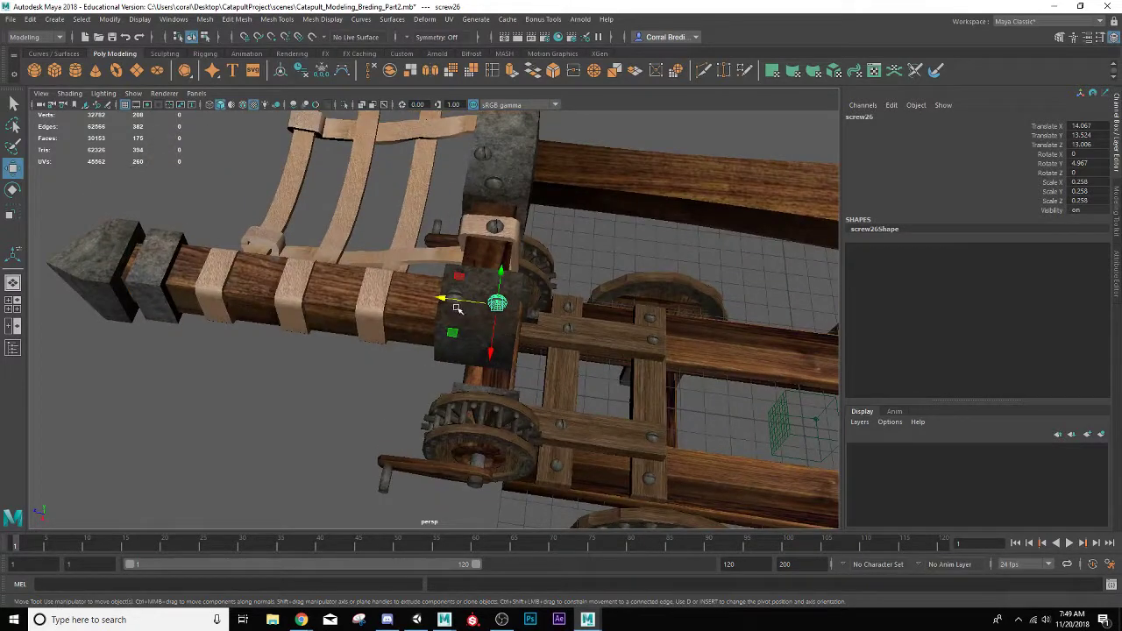
pyautogui.click(455, 295)
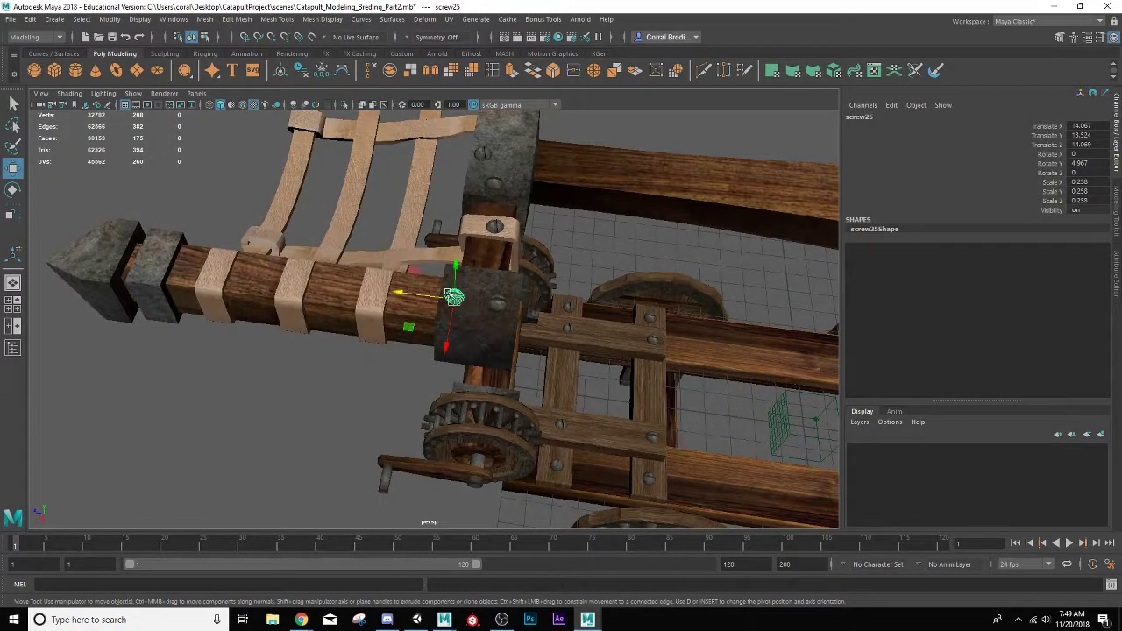
pyautogui.keyDown('shift'); pyautogui.moveTo(422, 293); pyautogui.dragTo(369, 230); pyautogui.keyUp('shift')
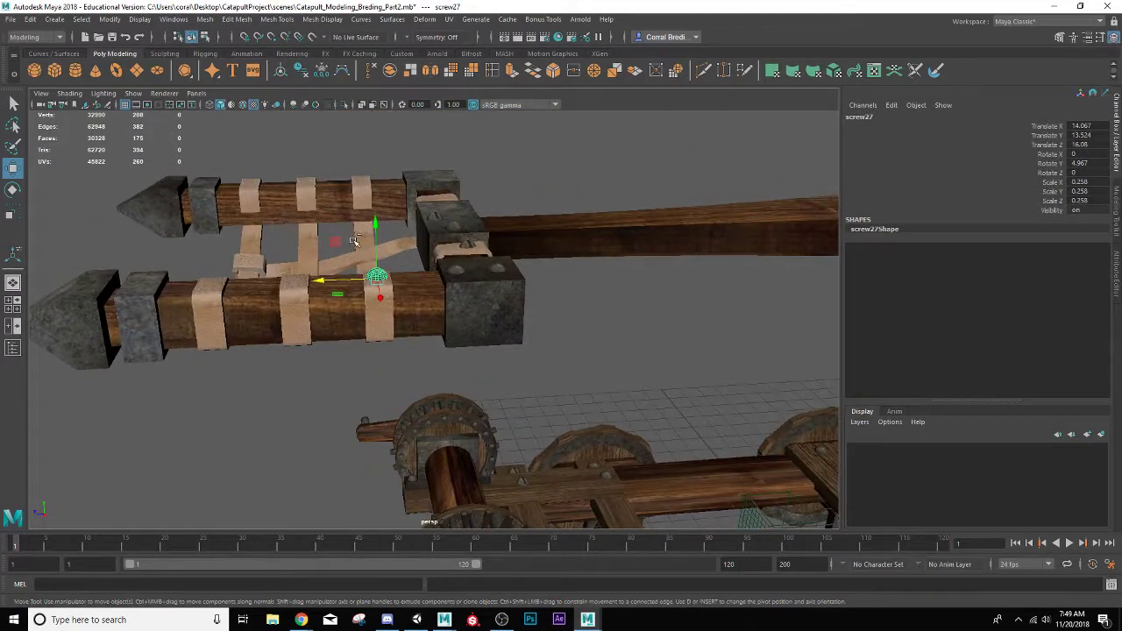
pyautogui.hotkey('ctrl', 'd')
pyautogui.moveTo(331, 282); pyautogui.dragTo(255, 327)
pyautogui.hotkey('ctrl', 'd')
# - Group the eight screws on this half of the arm and mirror a duplicate of the group with Scale X -1
pyautogui.keyDown('shift'); pyautogui.click(334, 227); pyautogui.keyUp('shift')
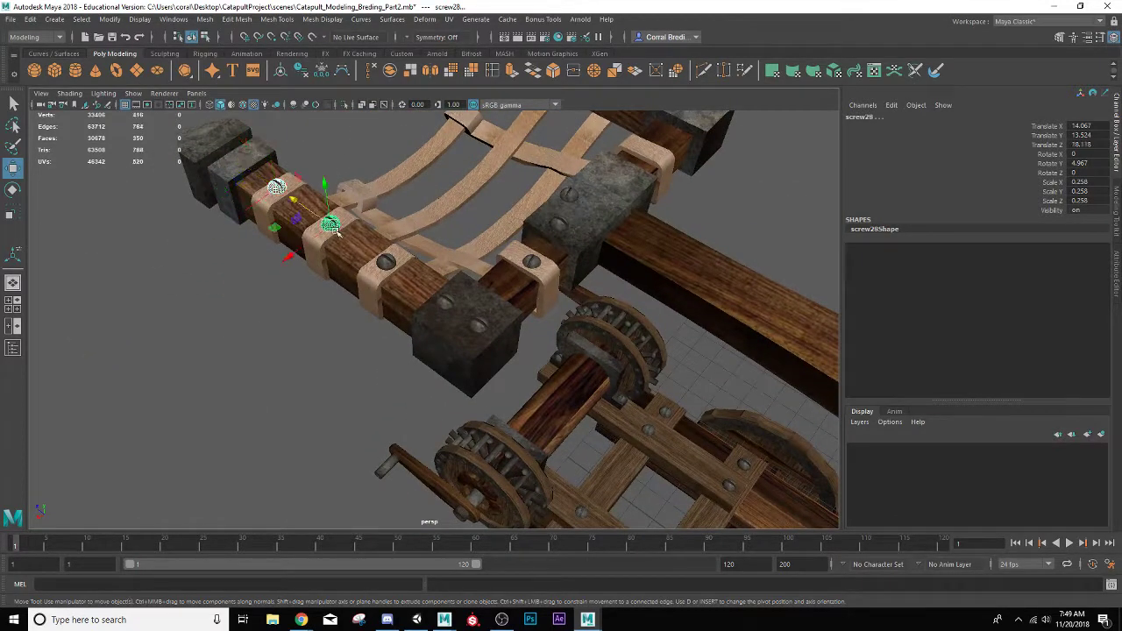
pyautogui.keyDown('shift'); pyautogui.click(384, 262); pyautogui.keyUp('shift')
pyautogui.keyDown('shift'); pyautogui.click(447, 303); pyautogui.keyUp('shift')
pyautogui.keyDown('shift'); pyautogui.click(478, 325); pyautogui.keyUp('shift')
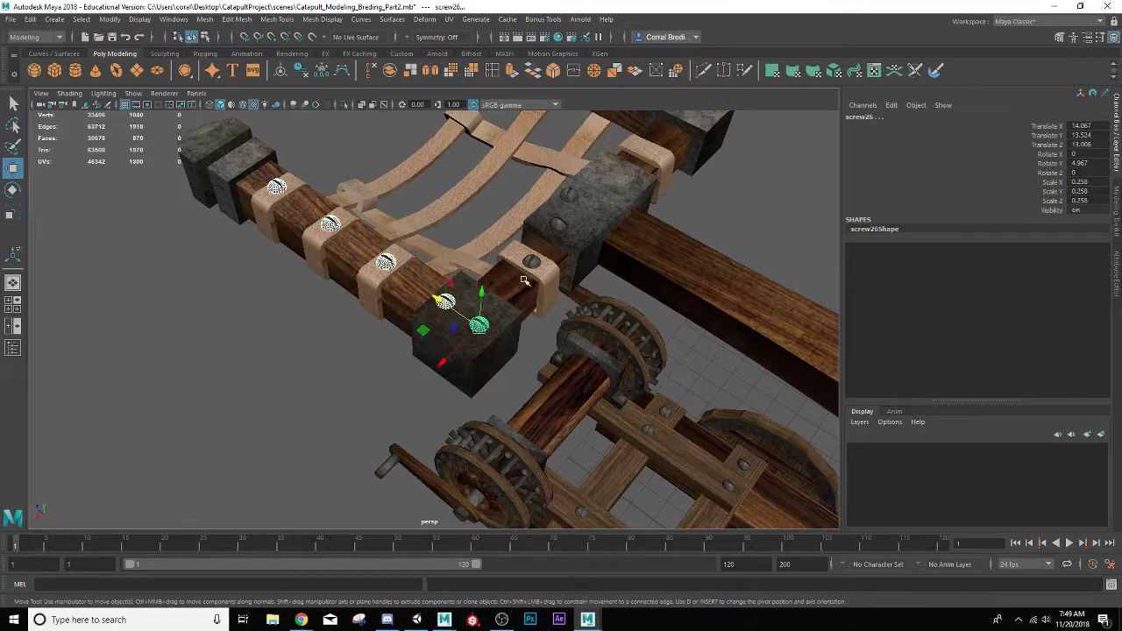
pyautogui.keyDown('shift'); pyautogui.click(537, 262); pyautogui.keyUp('shift')
pyautogui.keyDown('shift'); pyautogui.click(561, 223); pyautogui.keyUp('shift')
pyautogui.keyDown('shift'); pyautogui.click(572, 194); pyautogui.keyUp('shift')
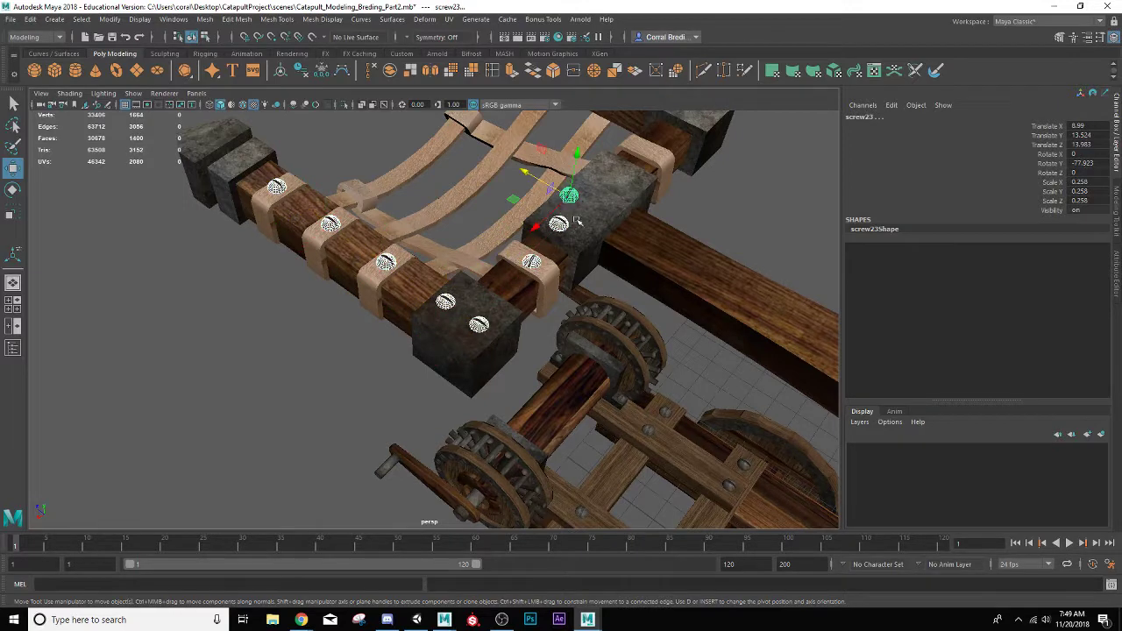
pyautogui.keyDown('alt'); pyautogui.moveTo(597, 265); pyautogui.dragTo(563, 271); pyautogui.keyUp('alt')
pyautogui.hotkey('ctrl', 'g')
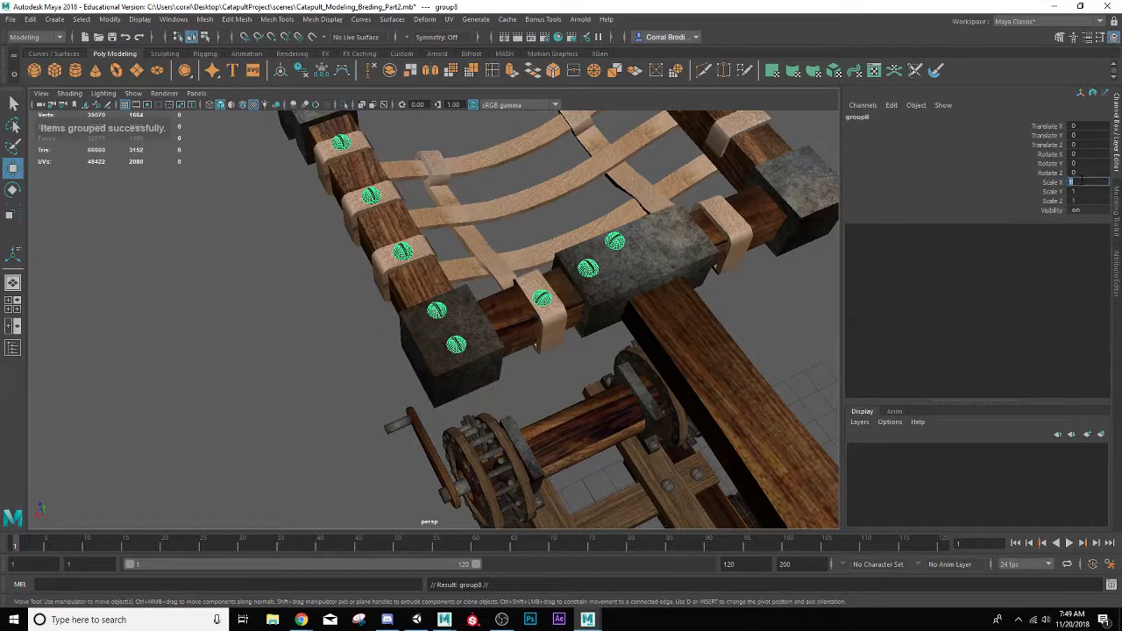
pyautogui.write('-1')
pyautogui.press('Return')
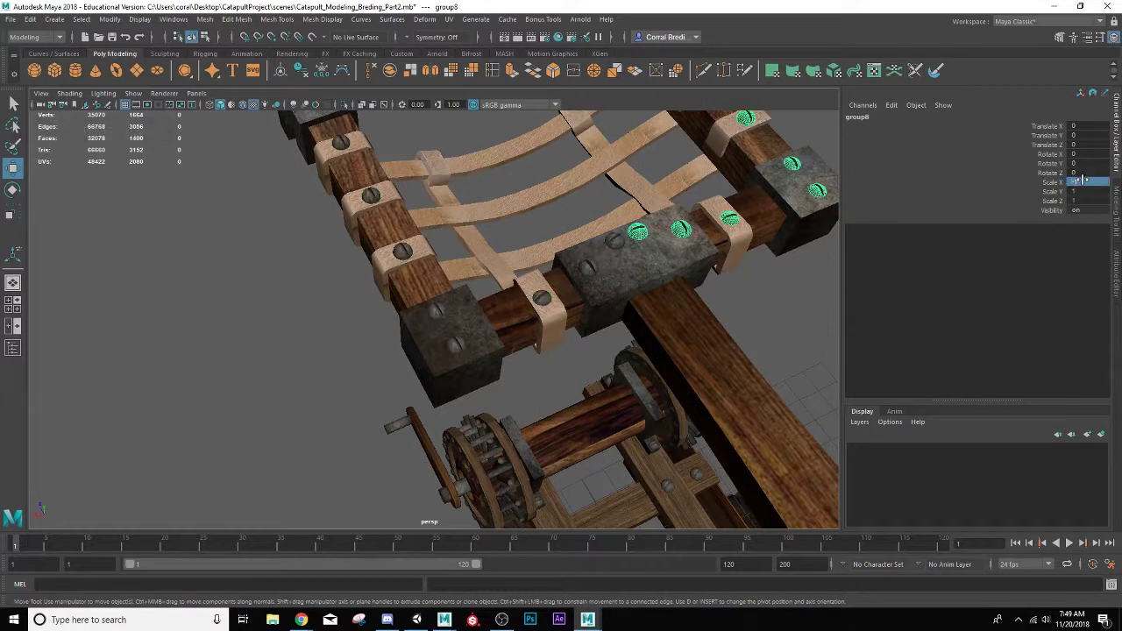
pyautogui.scroll(-5, 454, 344)
pyautogui.keyDown('alt'); pyautogui.moveTo(454, 343); pyautogui.dragTo(473, 420); pyautogui.keyUp('alt')
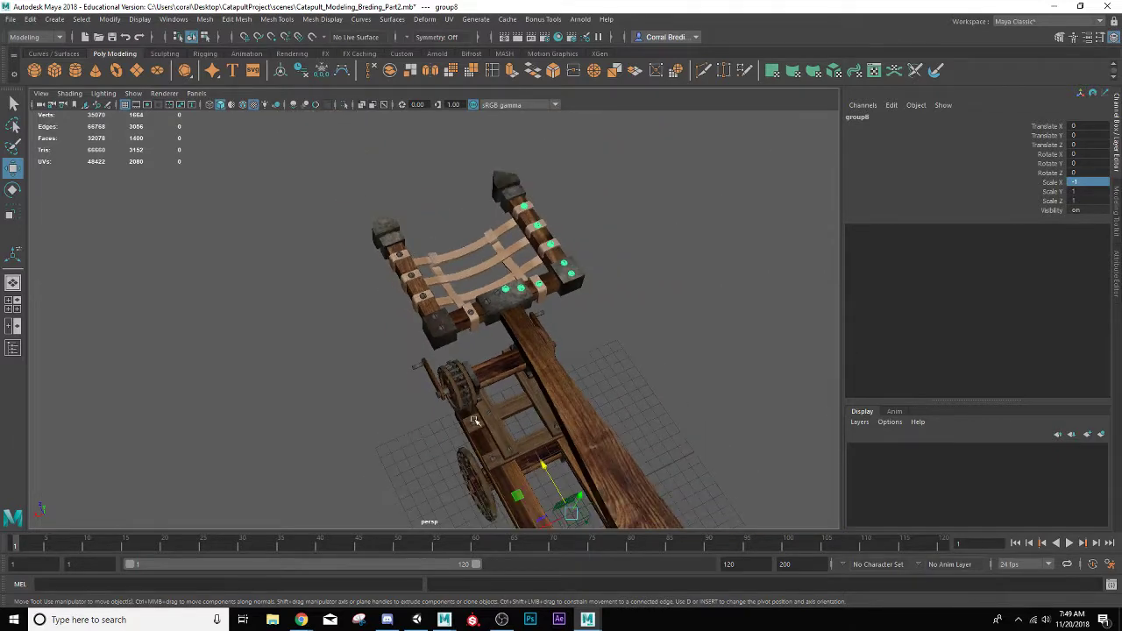
# - Combine all parts of the raised catapult arm into one mesh and delete its construction history
pyautogui.click(609, 337)
pyautogui.keyDown('alt'); pyautogui.moveTo(609, 337); pyautogui.dragTo(380, 290); pyautogui.keyUp('alt')
pyautogui.moveTo(75, 226); pyautogui.dragTo(645, 342)
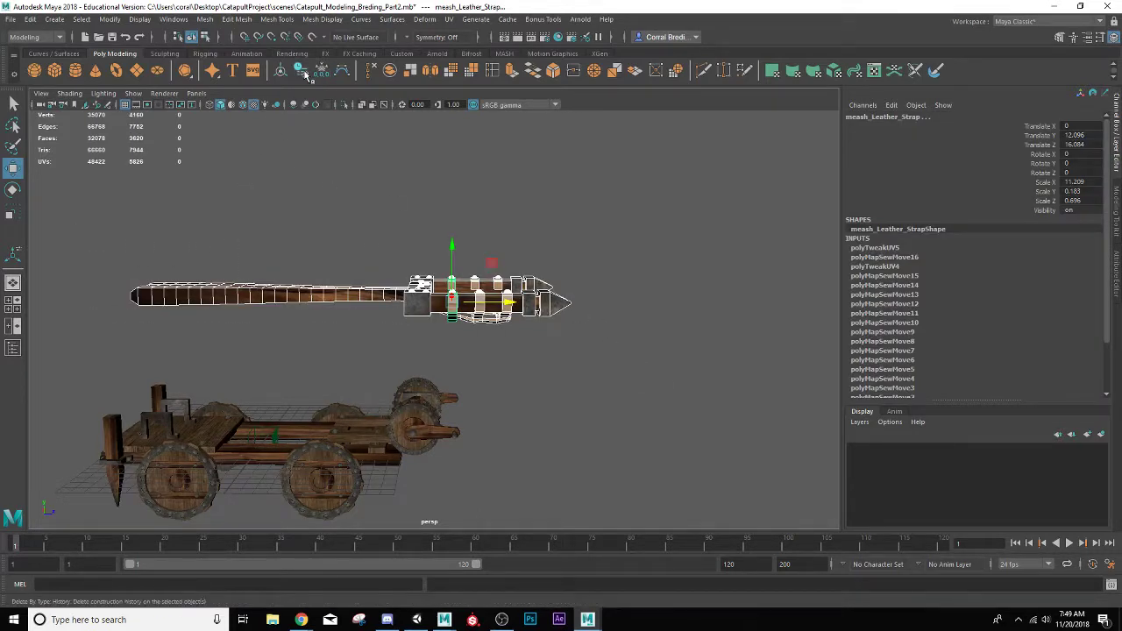
pyautogui.click(391, 72)
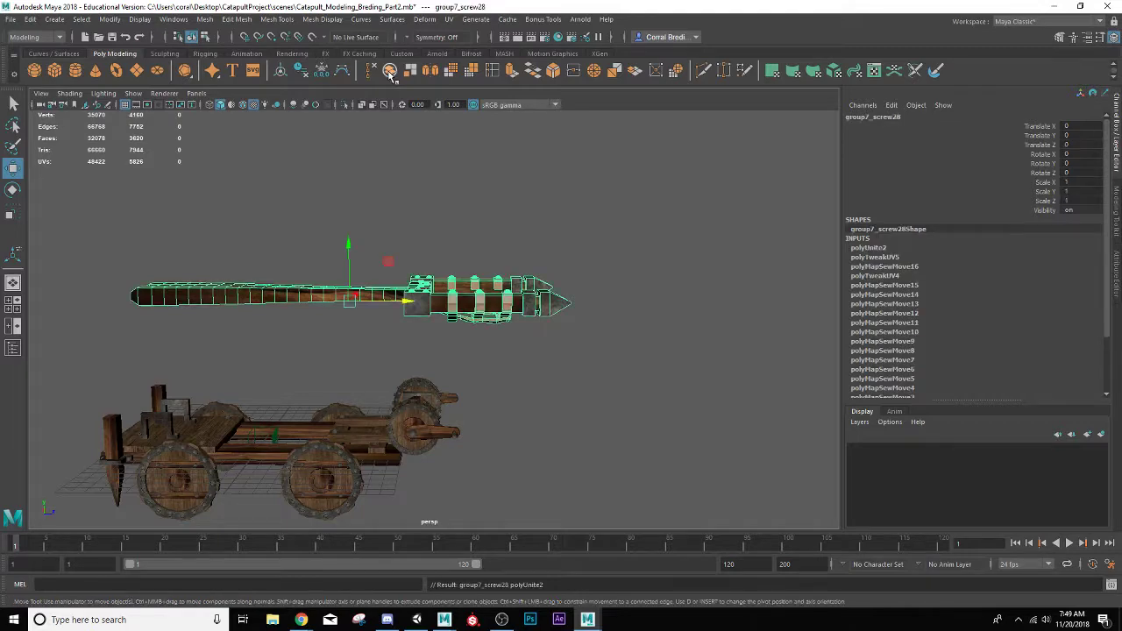
pyautogui.click(300, 72)
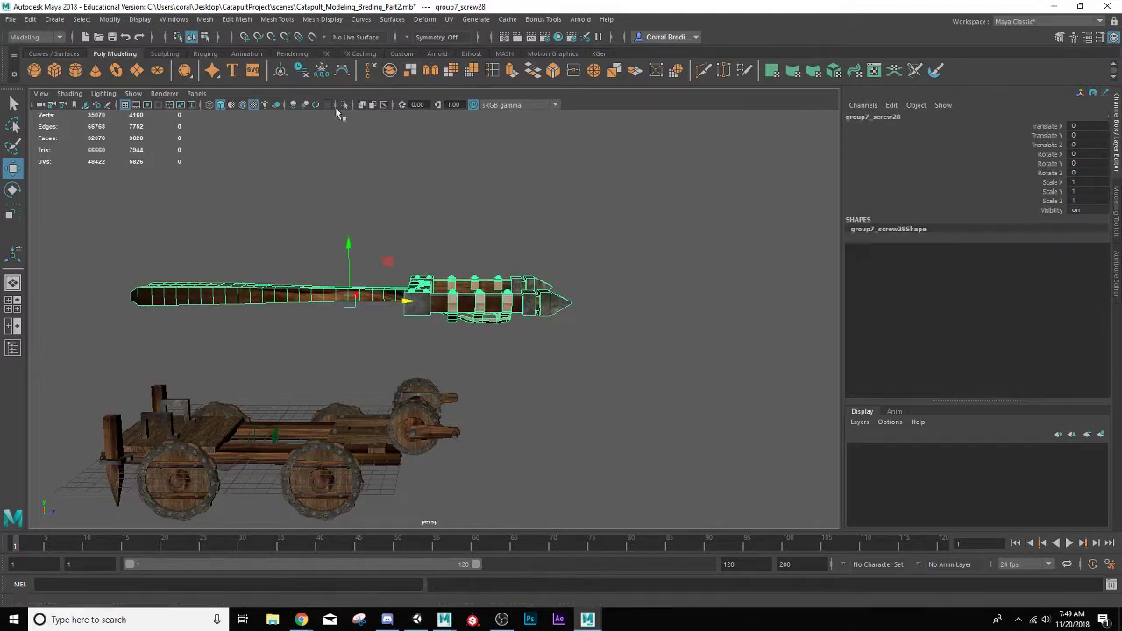
# - Rename the combined arm mesh as Mesh_Catapult_Arm
pyautogui.scroll(3, 413, 187)
pyautogui.keyDown('alt'); pyautogui.moveTo(413, 188); pyautogui.dragTo(422, 247); pyautogui.keyUp('alt')
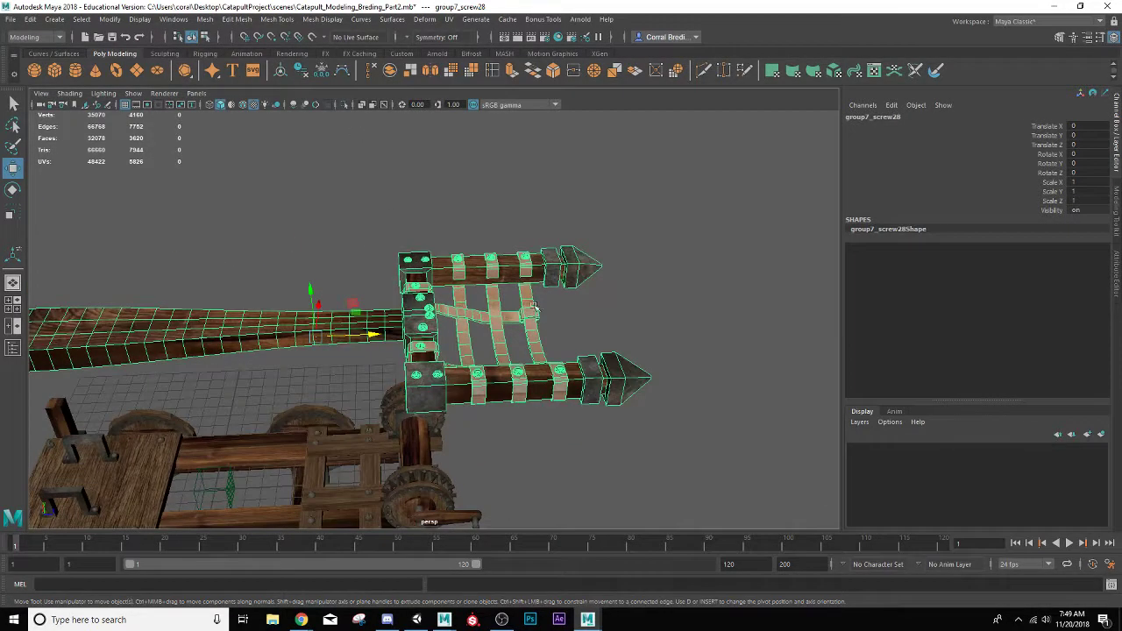
pyautogui.scroll(-3, 453, 310)
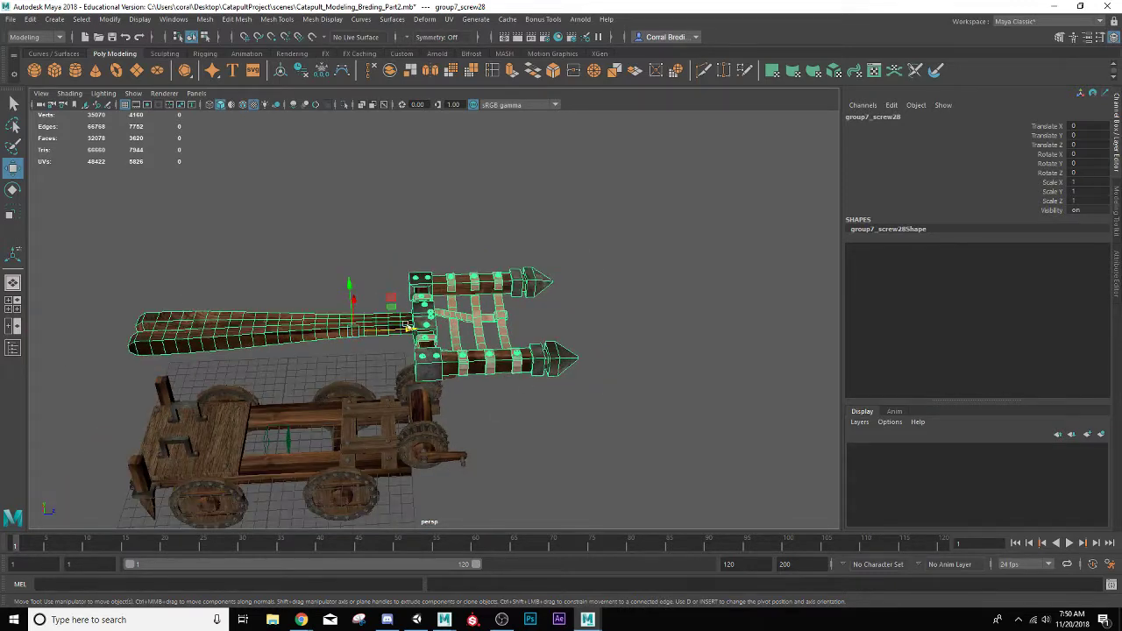
pyautogui.keyDown('alt'); pyautogui.moveTo(408, 327); pyautogui.dragTo(403, 338); pyautogui.keyUp('alt')
pyautogui.scroll(3, 402, 338)
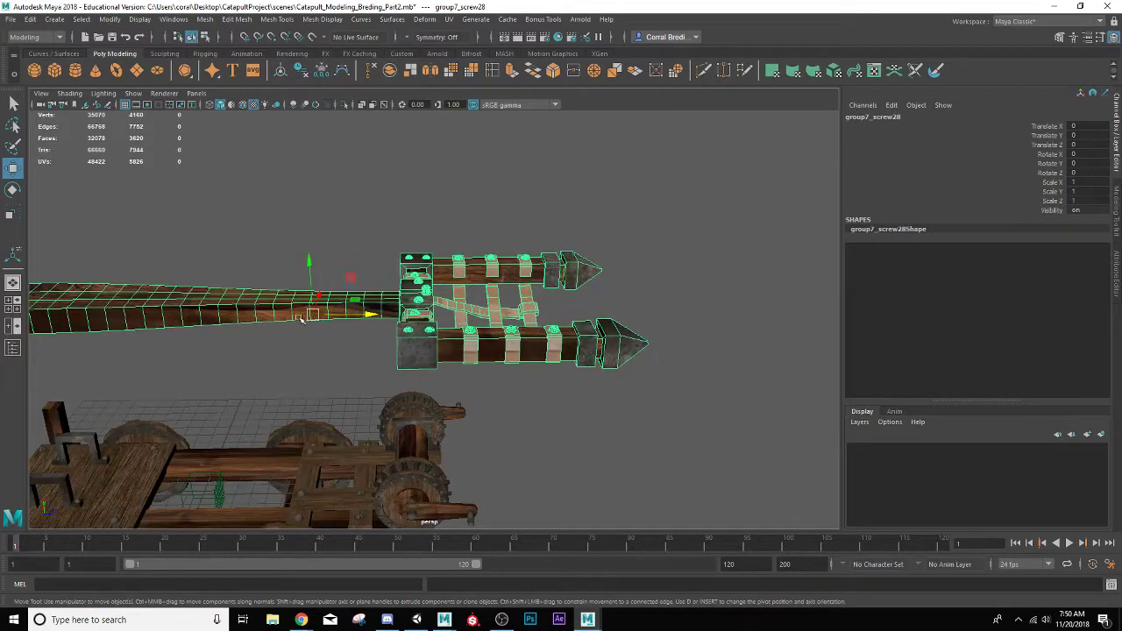
pyautogui.press('f')
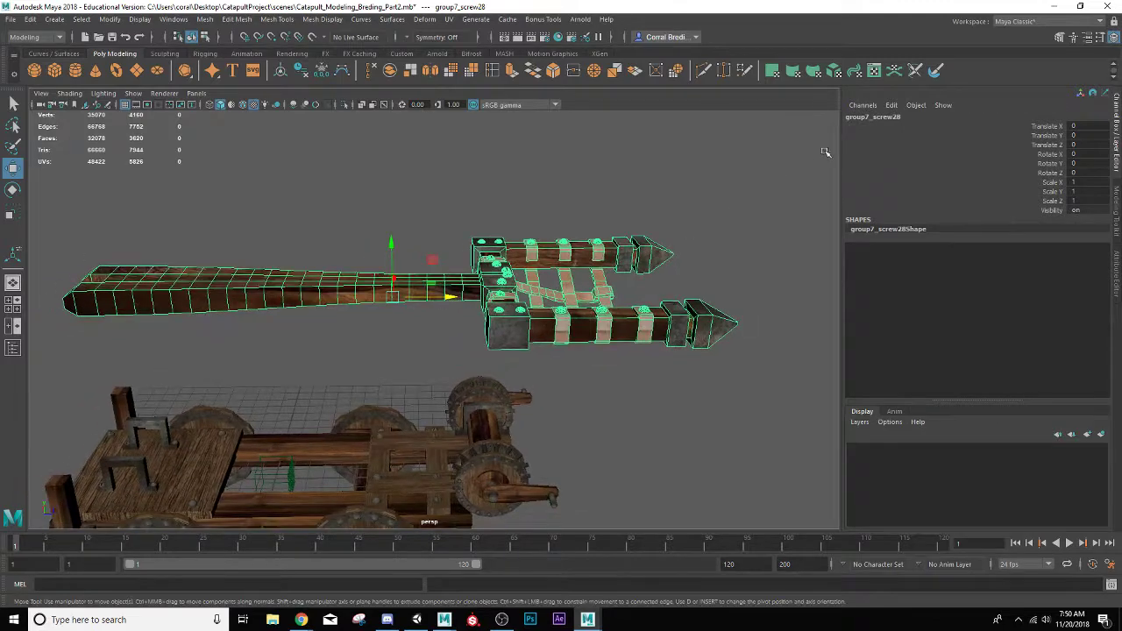
pyautogui.doubleClick(884, 119)
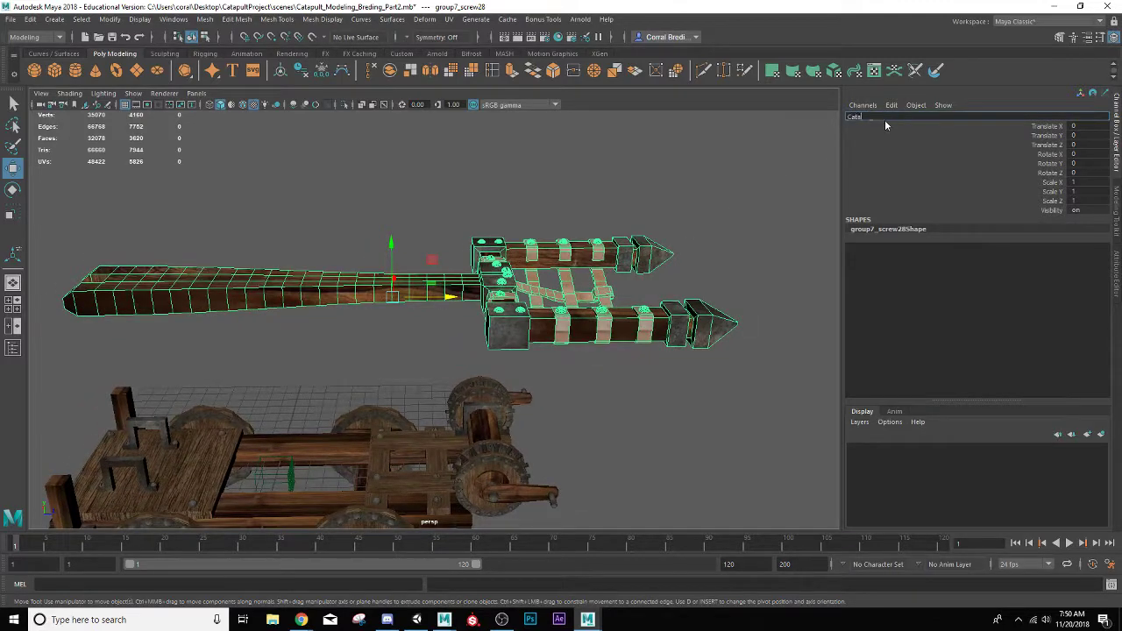
pyautogui.write('Catapult_Arm')
pyautogui.press('Return')
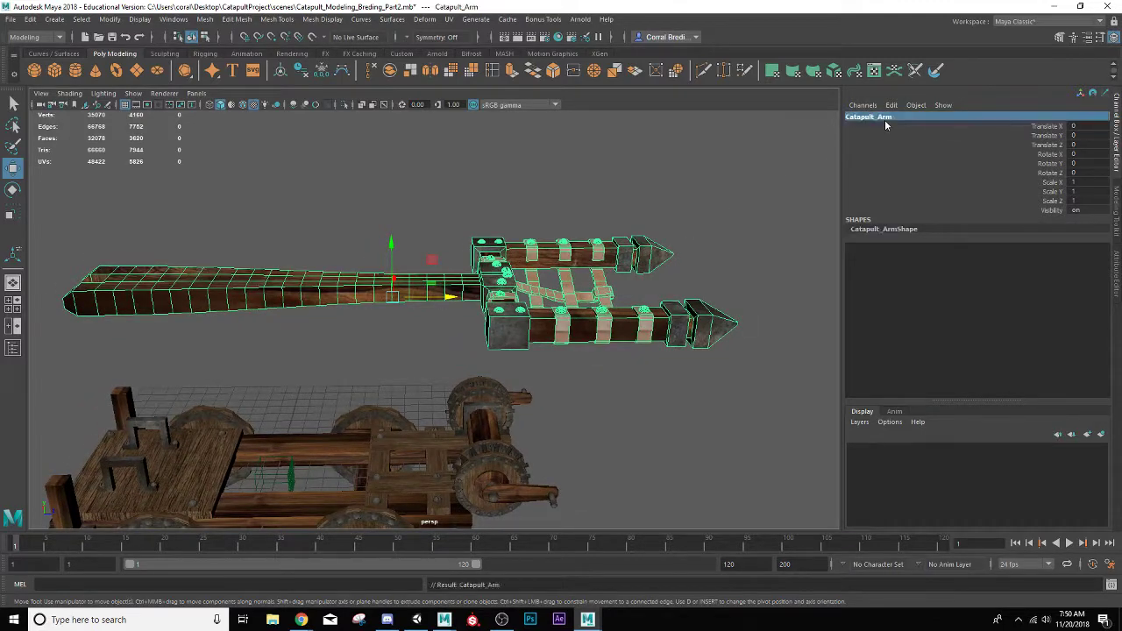
pyautogui.keyDown('alt'); pyautogui.moveTo(283, 426); pyautogui.dragTo(431, 385, button='middle'); pyautogui.keyUp('alt')
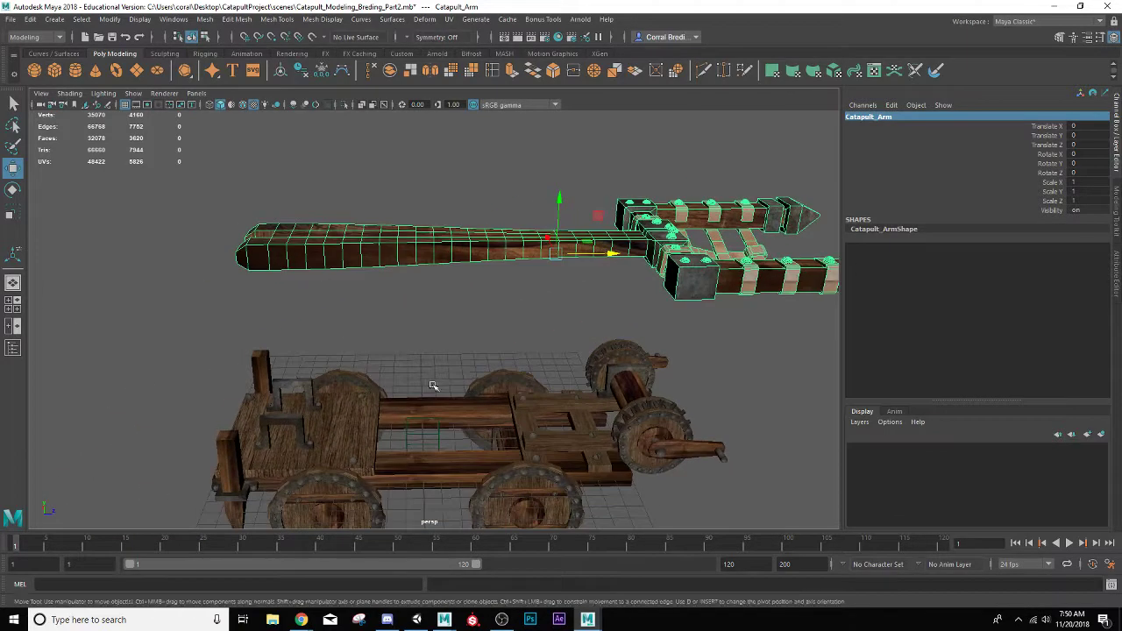
pyautogui.click(849, 119)
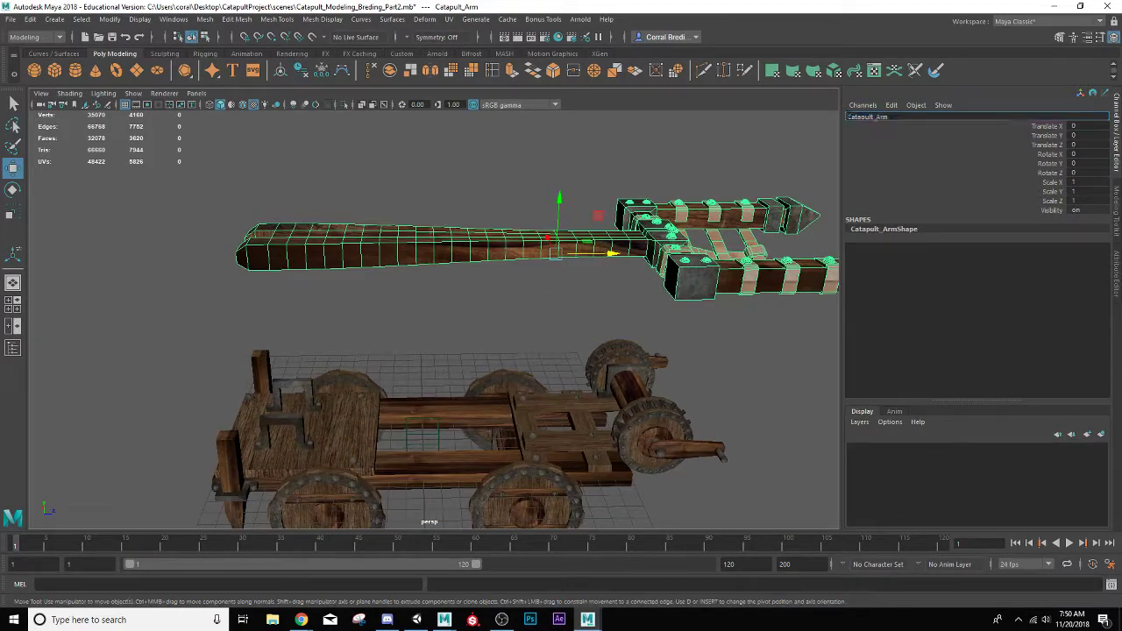
pyautogui.write('Mesh_')
pyautogui.press('Return')
# - Lower the arm onto the catapult's frame between the metal brackets, at about Translate Y -10.882 and Translate Z 0.606
pyautogui.keyDown('alt'); pyautogui.moveTo(398, 376); pyautogui.dragTo(447, 367); pyautogui.keyUp('alt')
pyautogui.moveTo(560, 176); pyautogui.dragTo(593, 375)
pyautogui.moveTo(635, 419); pyautogui.dragTo(657, 416)
pyautogui.keyDown('alt'); pyautogui.moveTo(589, 431); pyautogui.dragTo(528, 414); pyautogui.keyUp('alt')
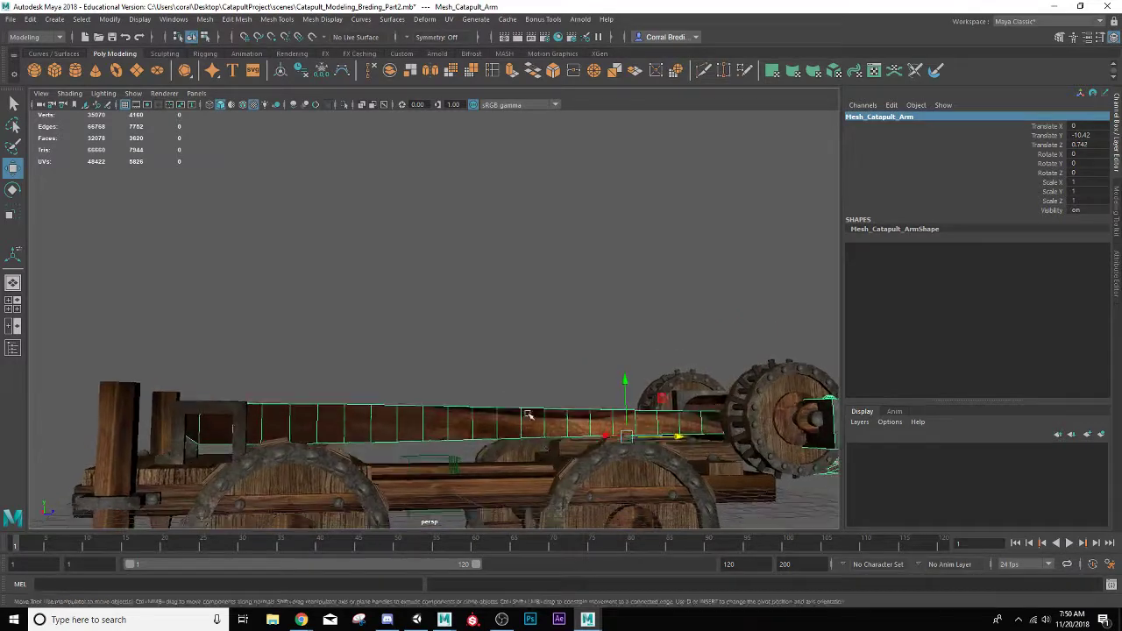
pyautogui.moveTo(616, 363); pyautogui.dragTo(623, 392)
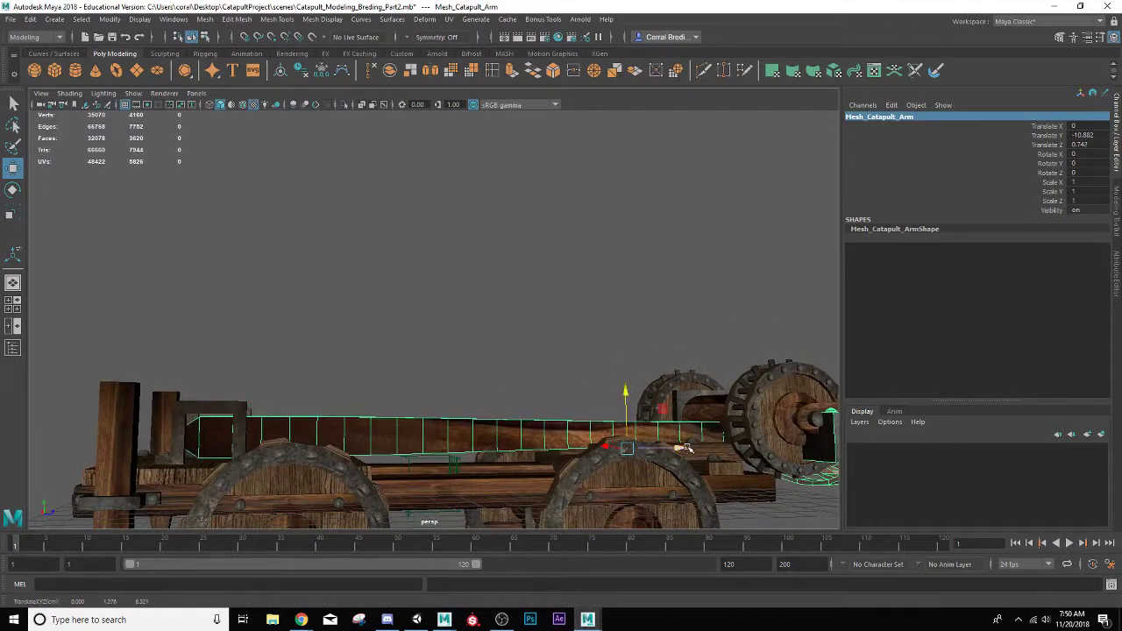
pyautogui.moveTo(686, 448); pyautogui.dragTo(381, 460)
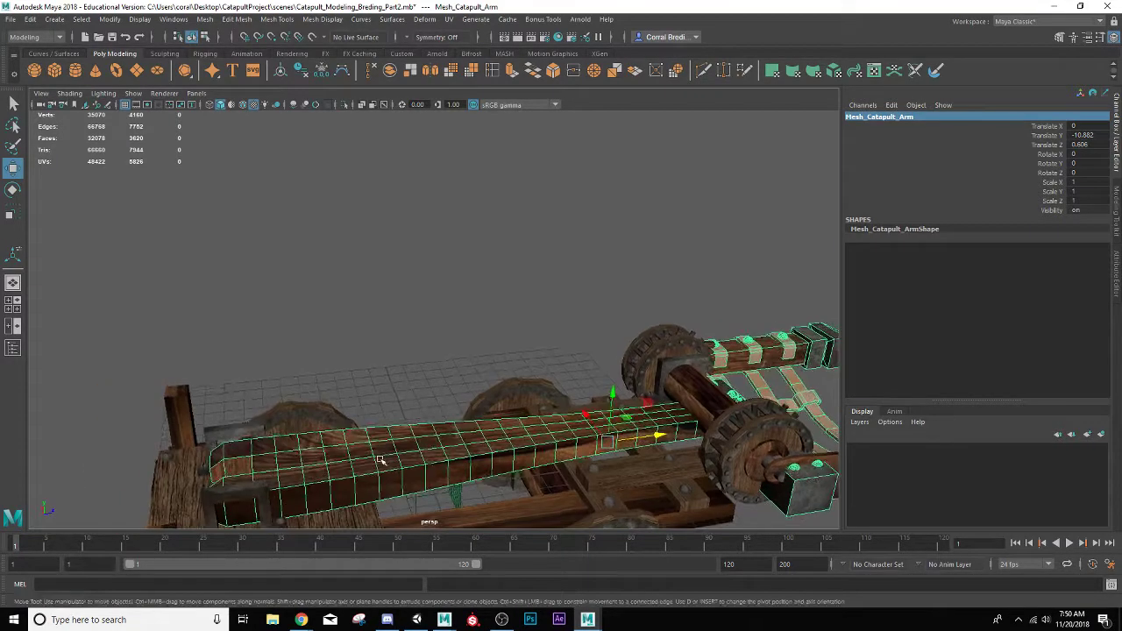
# - Select the top face on each of the two prongs at the arm's rear end and try raising them
pyautogui.keyDown('alt'); pyautogui.moveTo(380, 460); pyautogui.dragTo(545, 339, button='middle'); pyautogui.keyUp('alt')
pyautogui.scroll(3, 545, 339)
pyautogui.scroll(1, 420, 388)
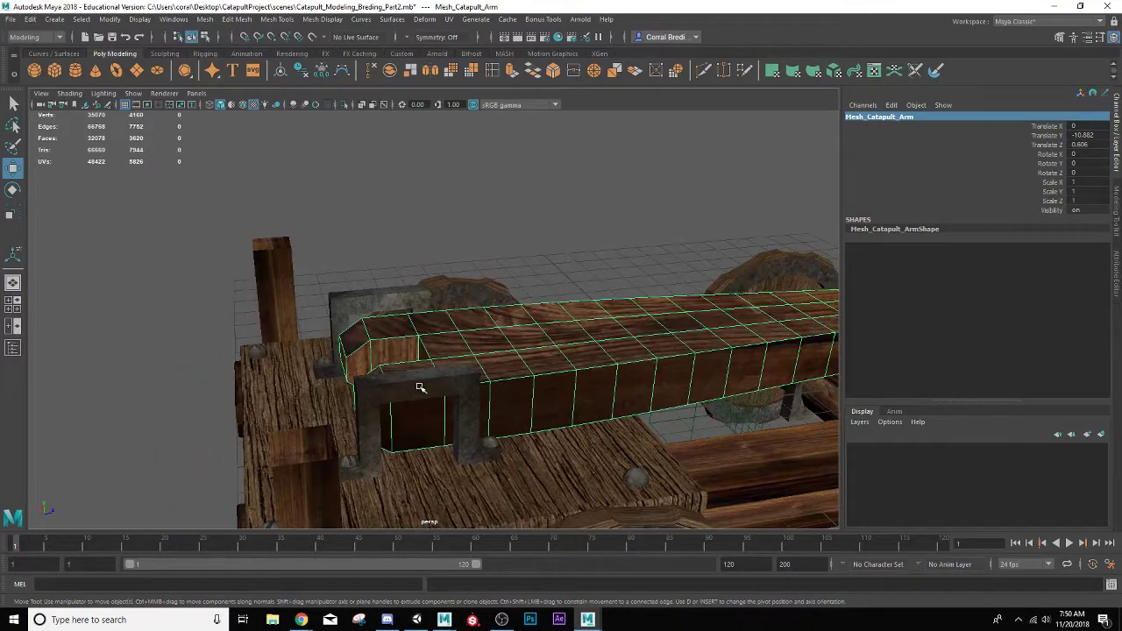
pyautogui.keyDown('alt'); pyautogui.moveTo(420, 387); pyautogui.dragTo(454, 426); pyautogui.keyUp('alt')
pyautogui.moveTo(453, 426); pyautogui.dragTo(453, 313, button='right')
pyautogui.click(442, 428)
pyautogui.keyDown('shift'); pyautogui.click(408, 353); pyautogui.keyUp('shift')
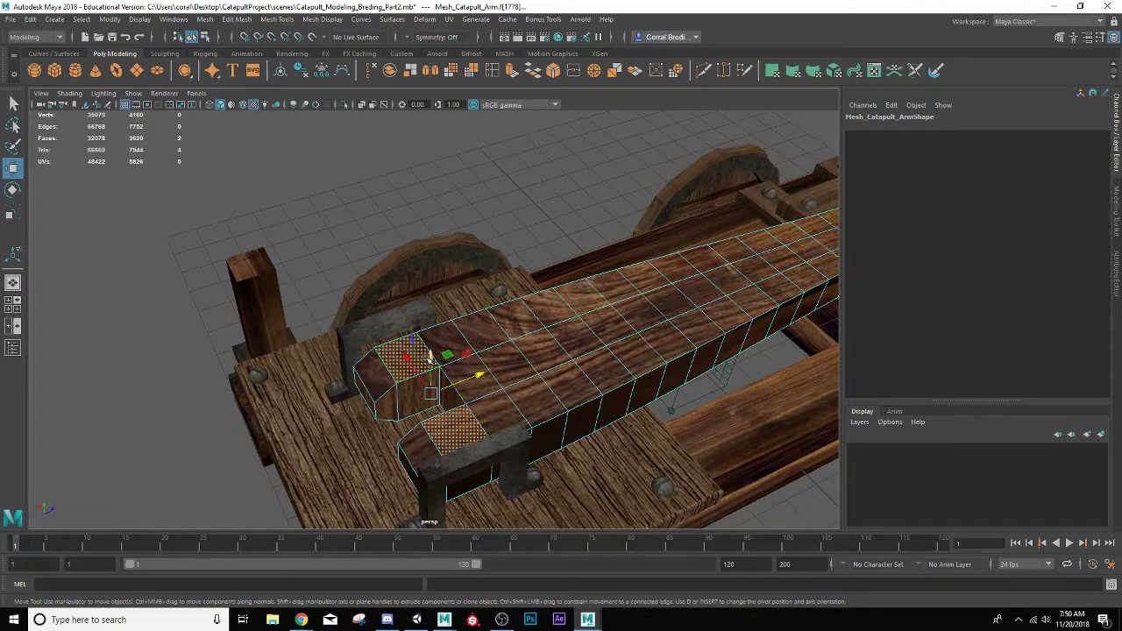
pyautogui.moveTo(430, 355); pyautogui.dragTo(355, 353)
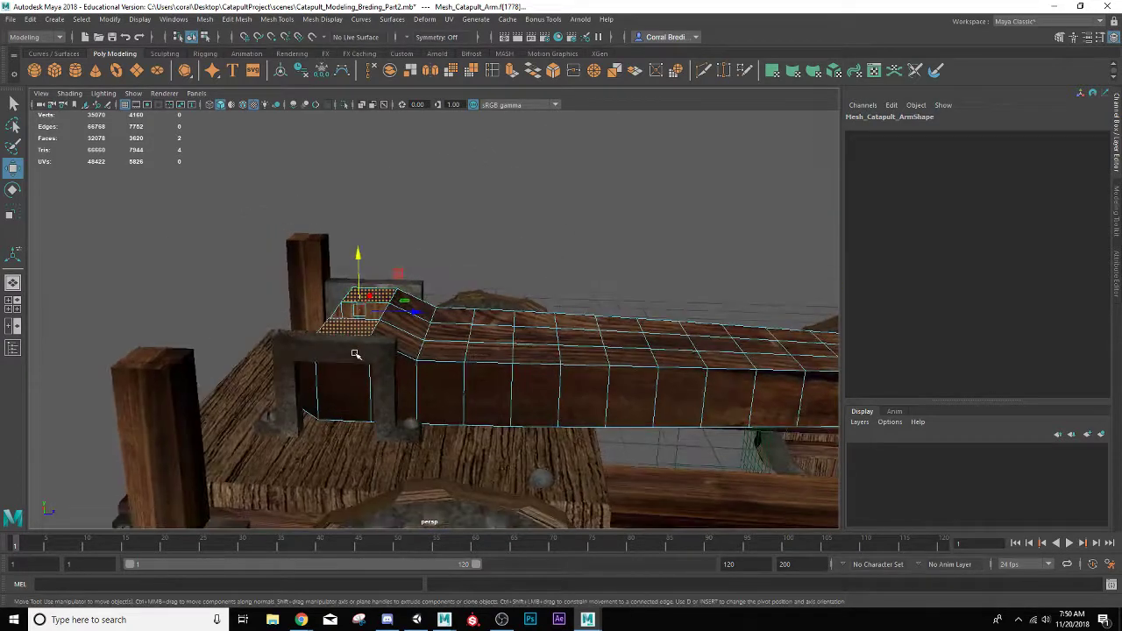
pyautogui.hotkey('ctrl', 'z')
# - Turn on Soft Select, adjust its falloff radius, and try raising the two selected faces with it
pyautogui.press('b')
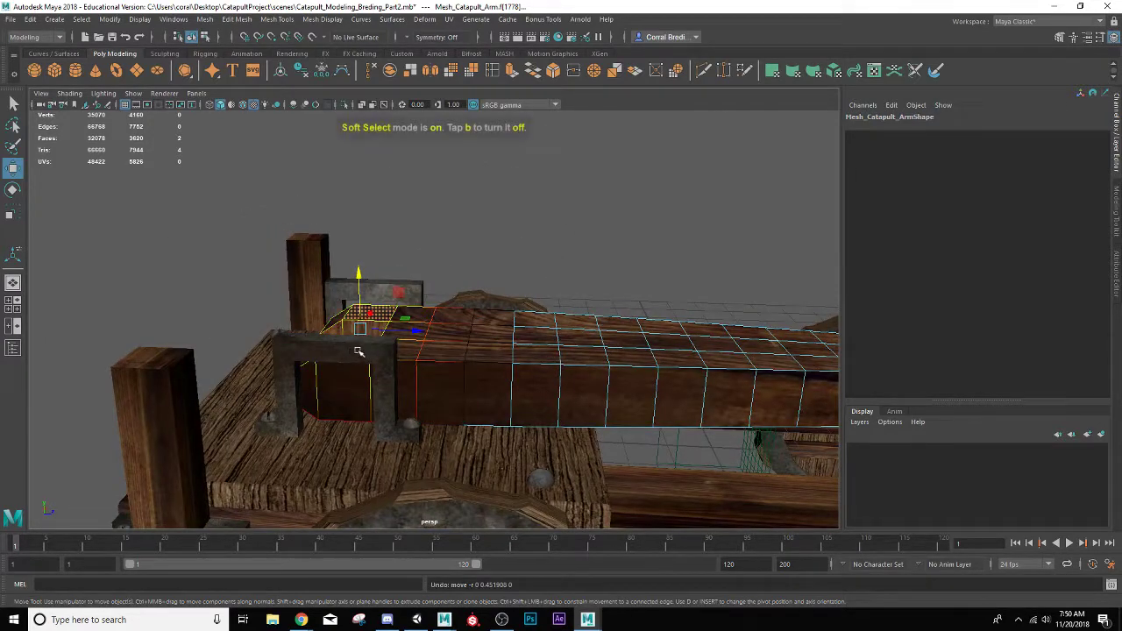
pyautogui.moveTo(371, 341); pyautogui.dragTo(386, 339)
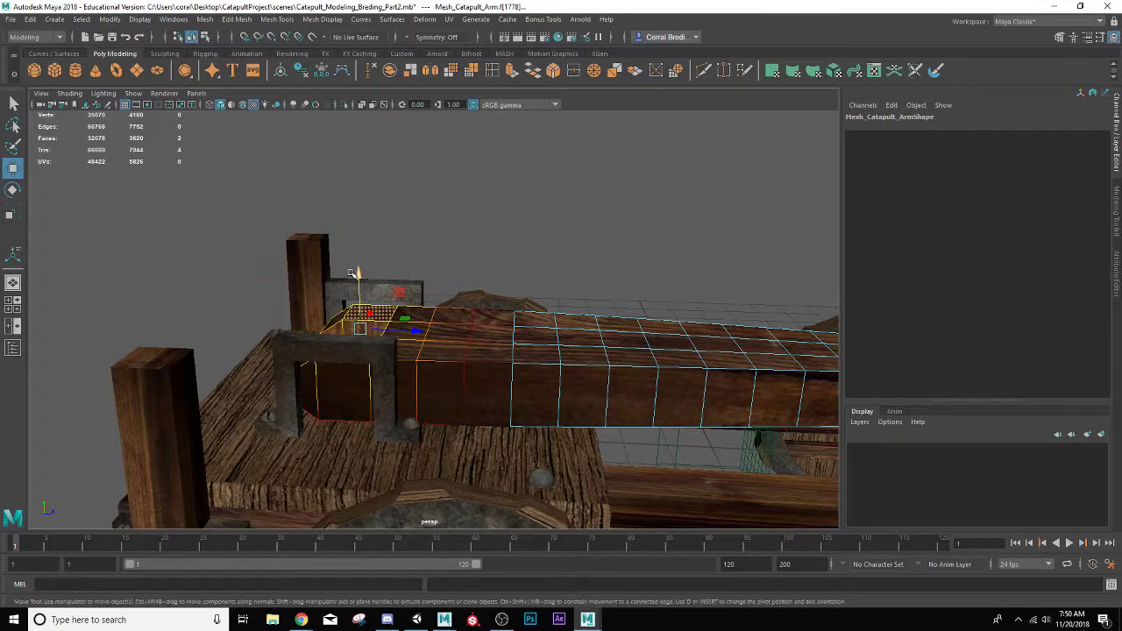
pyautogui.moveTo(358, 271); pyautogui.dragTo(359, 263)
pyautogui.hotkey('ctrl', 'z')
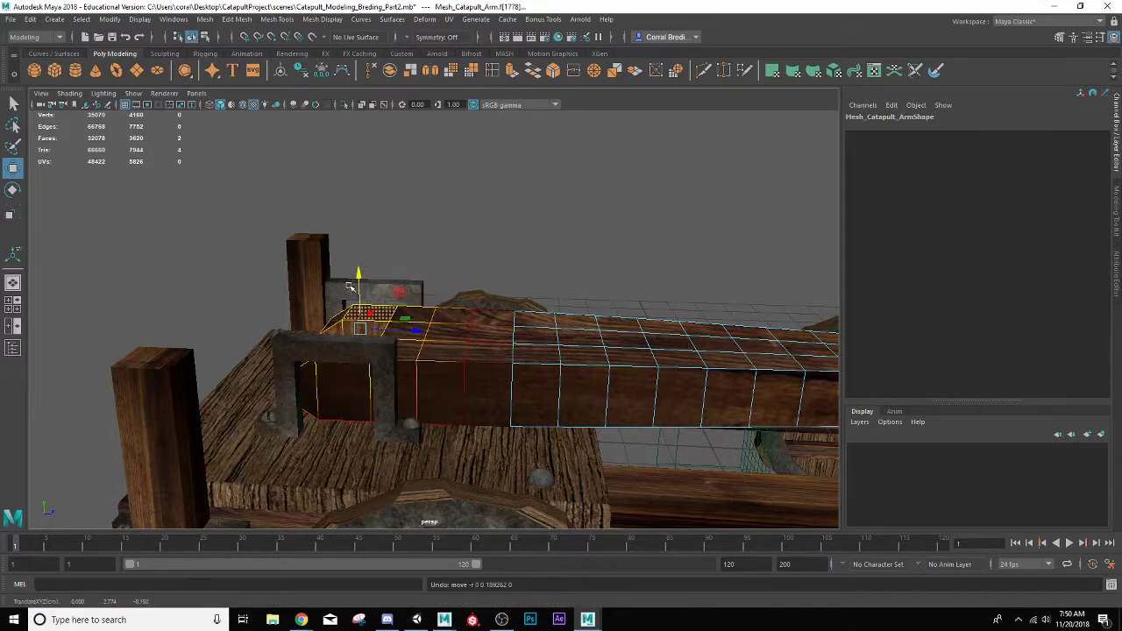
pyautogui.moveTo(359, 318); pyautogui.dragTo(377, 326, button='middle')
# - Add the bottom face of each rear prong to the selected top faces, using X-Ray view to check all four
pyautogui.keyDown('alt'); pyautogui.moveTo(385, 333); pyautogui.dragTo(455, 353); pyautogui.keyUp('alt')
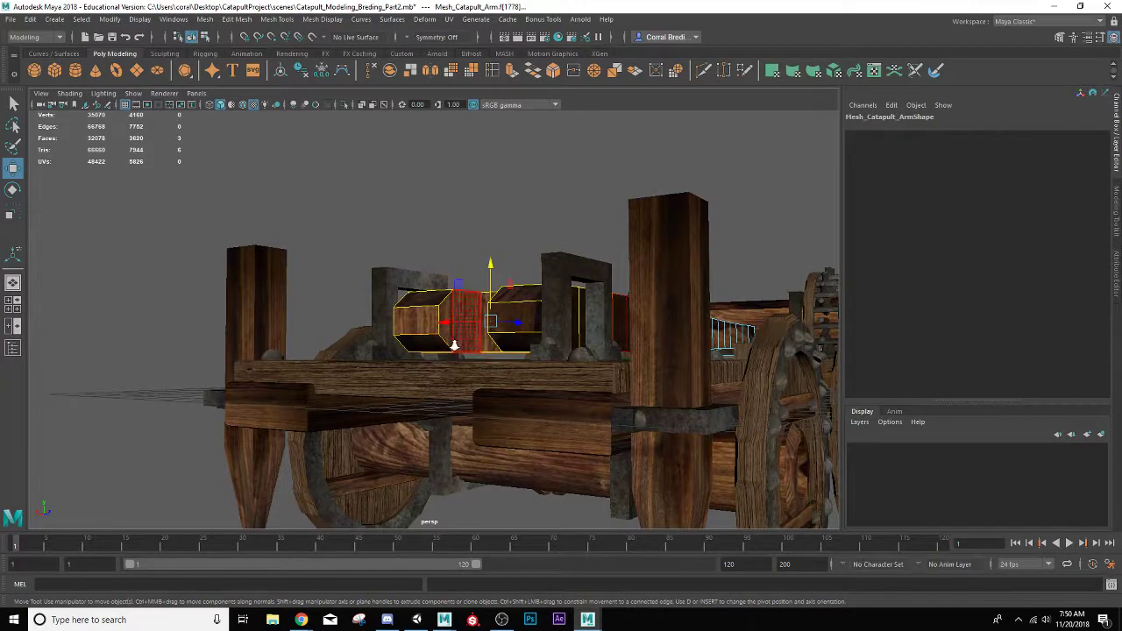
pyautogui.press('f')
pyautogui.moveTo(455, 347)
pyautogui.keyDown('alt'); pyautogui.mouseDown()
pyautogui.moveTo(438, 356)
pyautogui.moveTo(392, 248)
pyautogui.moveTo(341, 201)
pyautogui.moveTo(379, 279)
pyautogui.moveTo(415, 320)
pyautogui.moveTo(355, 341)
pyautogui.mouseUp(); pyautogui.keyUp('alt')
pyautogui.click(363, 105)
pyautogui.keyDown('shift'); pyautogui.click(378, 279); pyautogui.keyUp('shift')
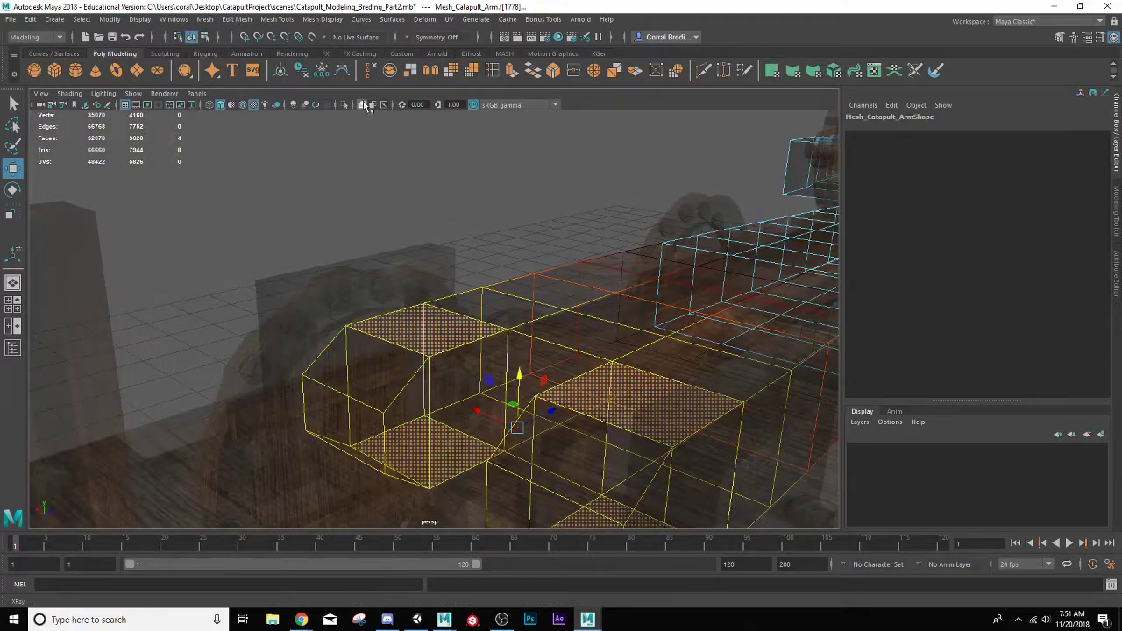
pyautogui.click(363, 105)
pyautogui.keyDown('alt'); pyautogui.moveTo(363, 175); pyautogui.dragTo(377, 263); pyautogui.keyUp('alt')
pyautogui.keyDown('alt'); pyautogui.moveTo(414, 399); pyautogui.dragTo(408, 412); pyautogui.keyUp('alt')
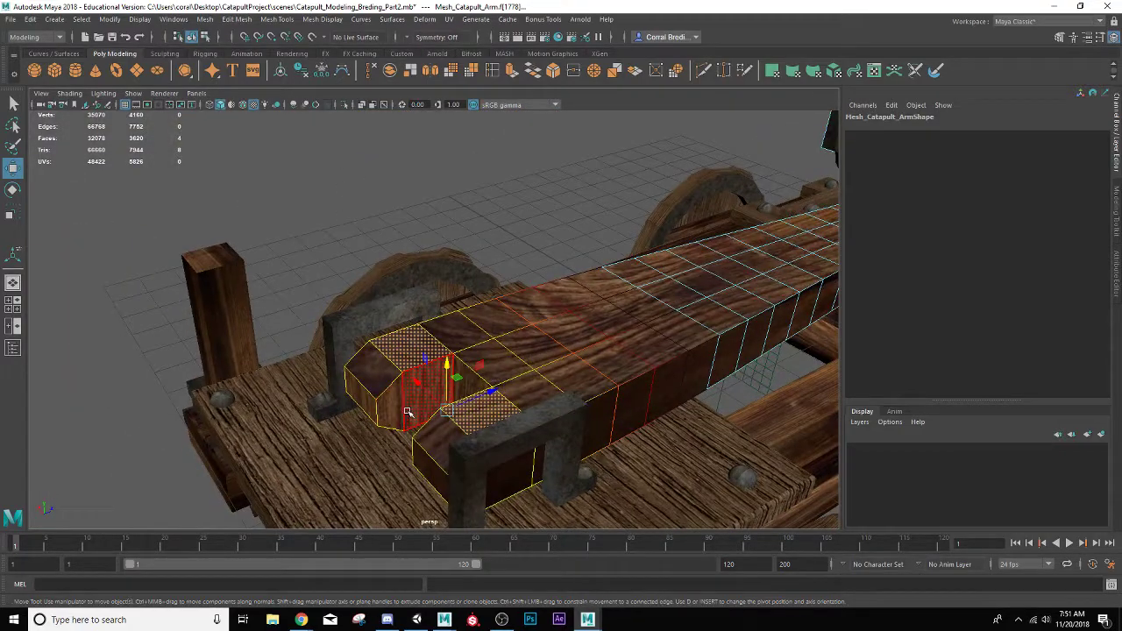
# - Scale the four selected prong faces with Soft Select, turn Soft Select off and return the arm to object mode
pyautogui.press('r')
pyautogui.moveTo(446, 360)
pyautogui.mouseDown()
pyautogui.moveTo(447, 342)
pyautogui.moveTo(436, 356)
pyautogui.mouseUp()
pyautogui.scroll(-4, 445, 347)
pyautogui.press('b')
pyautogui.scroll(-4, 491, 368)
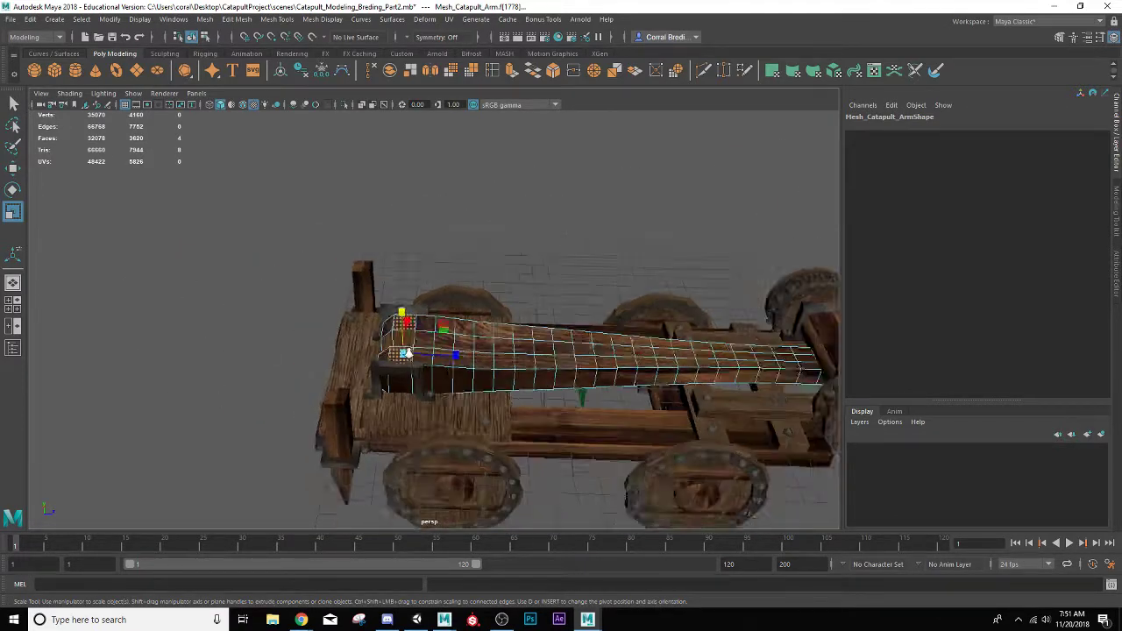
pyautogui.moveTo(592, 354); pyautogui.dragTo(631, 261, button='right')
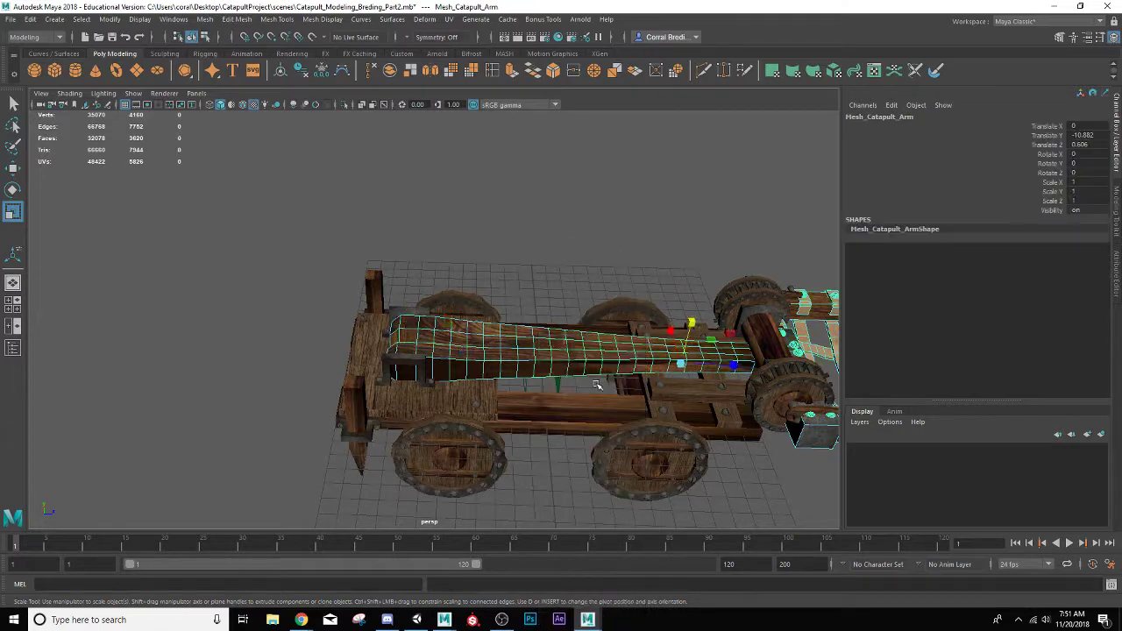
# - Move the arm's pivot to its rear end, centred between the two metal brackets
pyautogui.keyDown('alt'); pyautogui.moveTo(556, 383); pyautogui.dragTo(438, 330); pyautogui.keyUp('alt')
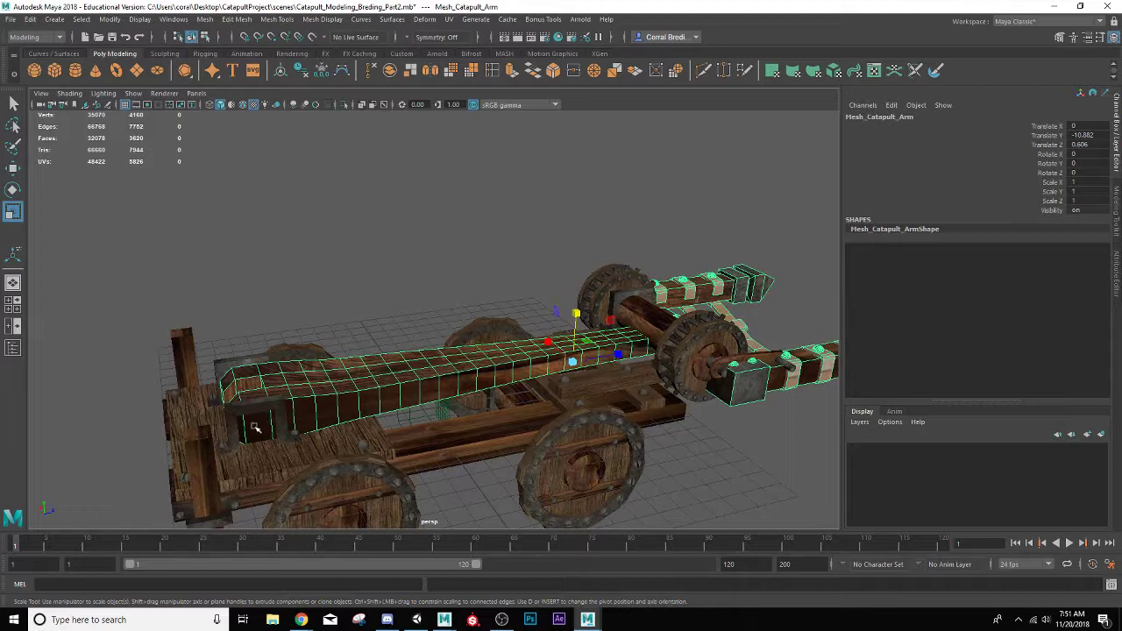
pyautogui.press('d')
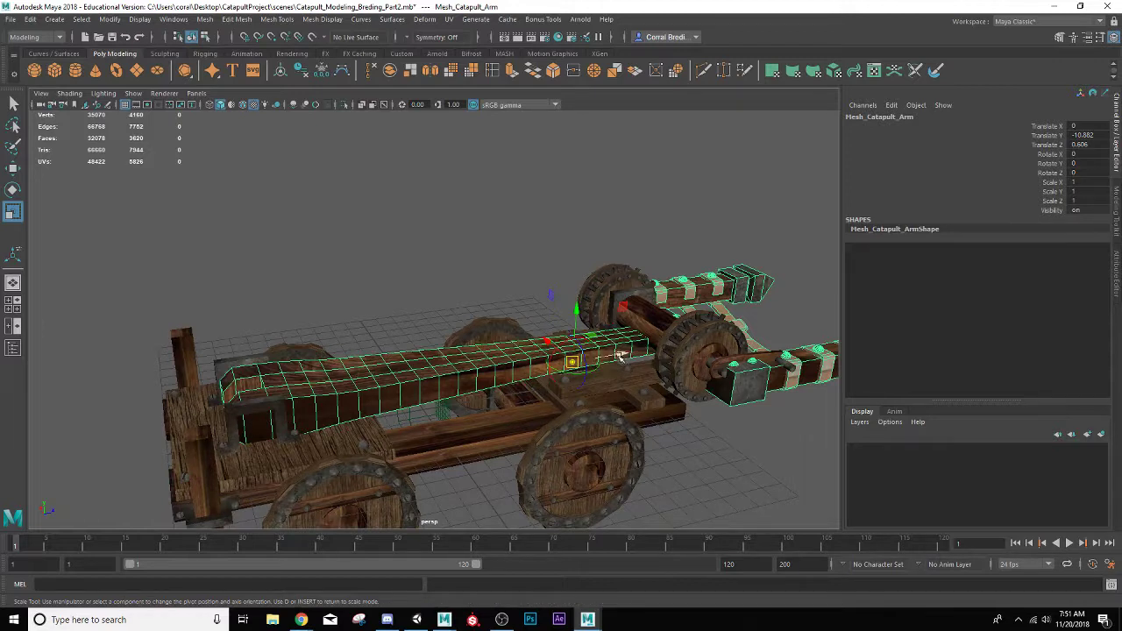
pyautogui.moveTo(621, 354); pyautogui.dragTo(381, 395)
pyautogui.moveTo(514, 348); pyautogui.dragTo(517, 328)
pyautogui.keyDown('alt'); pyautogui.moveTo(513, 372); pyautogui.dragTo(344, 481); pyautogui.keyUp('alt')
pyautogui.keyDown('alt'); pyautogui.moveTo(343, 479); pyautogui.dragTo(363, 460, button='middle'); pyautogui.keyUp('alt')
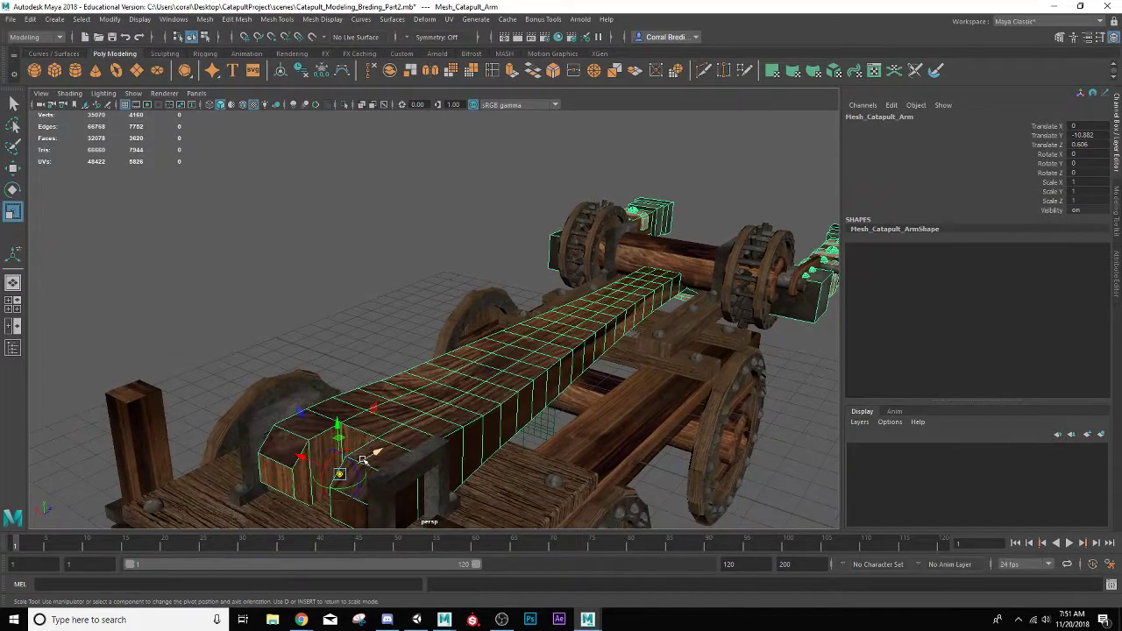
pyautogui.press('d')
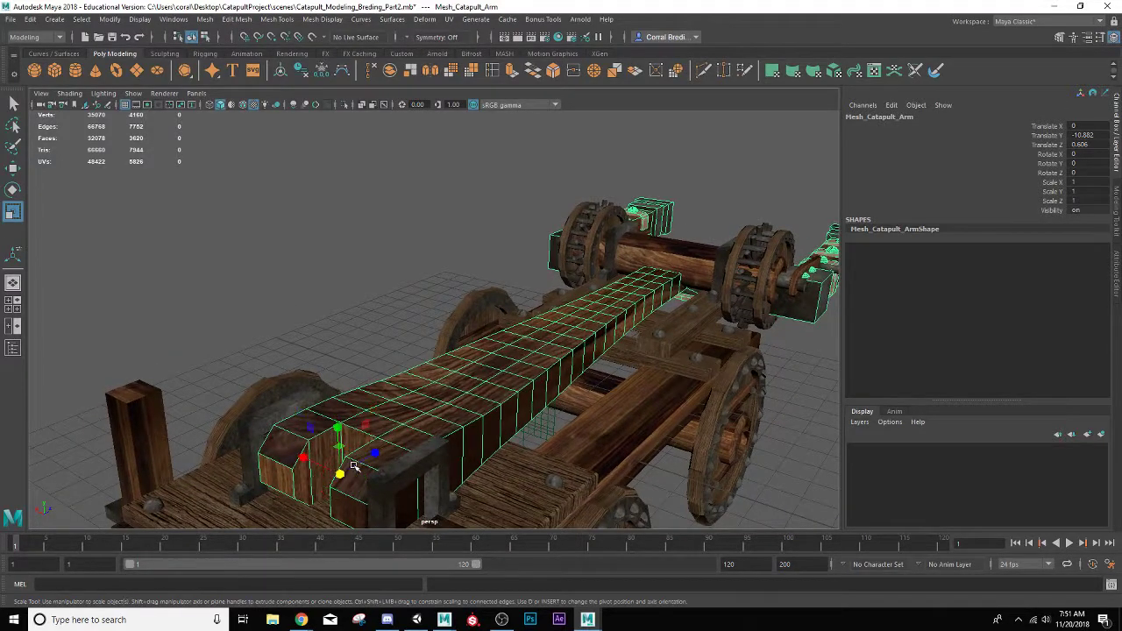
# - Rotate the arm upright about its new pivot to Rotate X -91.569 and raise it slightly to Translate Y -10.685
pyautogui.scroll(-2, 354, 467)
pyautogui.press('e')
pyautogui.keyDown('alt'); pyautogui.moveTo(355, 466); pyautogui.dragTo(244, 449); pyautogui.keyUp('alt')
pyautogui.moveTo(209, 375); pyautogui.dragTo(298, 298)
pyautogui.press('w')
pyautogui.press('e')
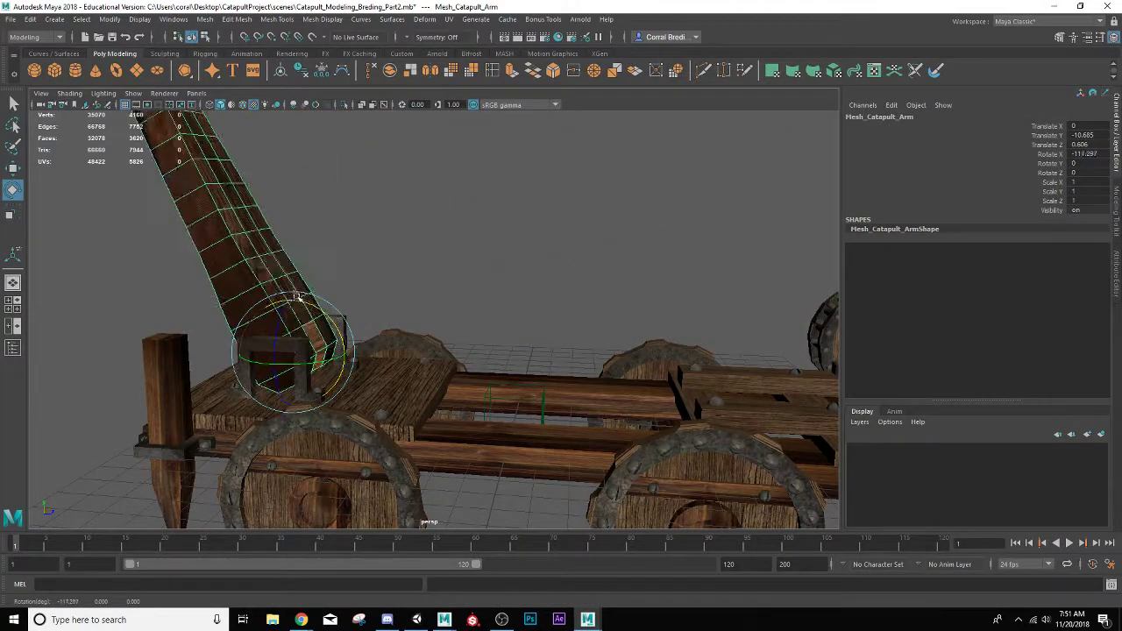
pyautogui.hotkey('ctrl', 'z')
pyautogui.scroll(-5, 329, 402)
pyautogui.scroll(5, 418, 392)
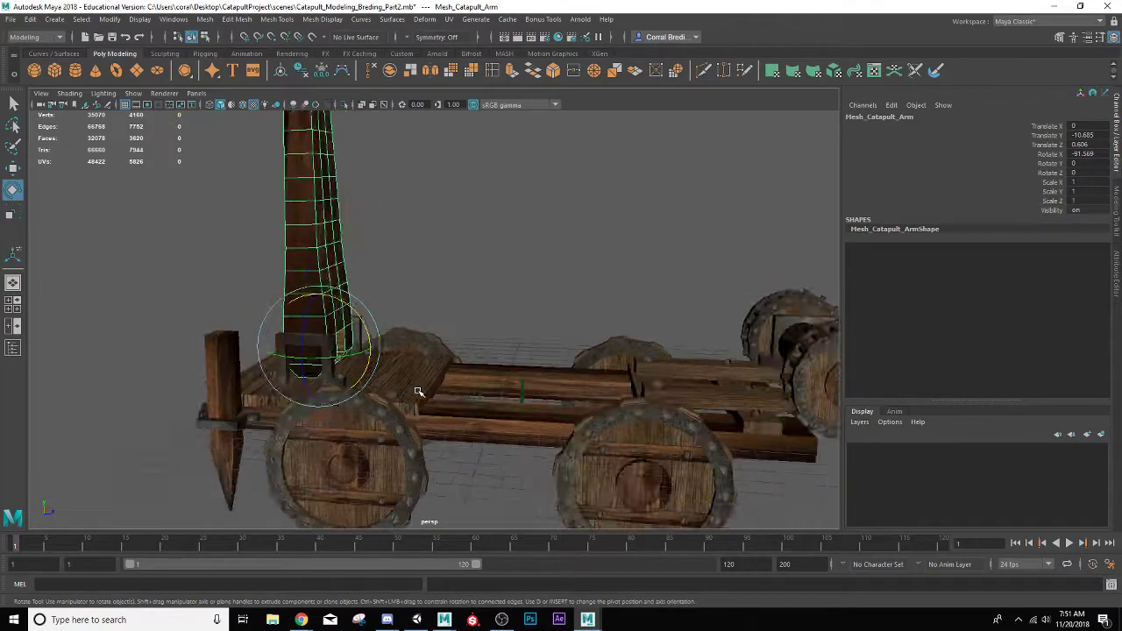
pyautogui.scroll(-5, 376, 374)
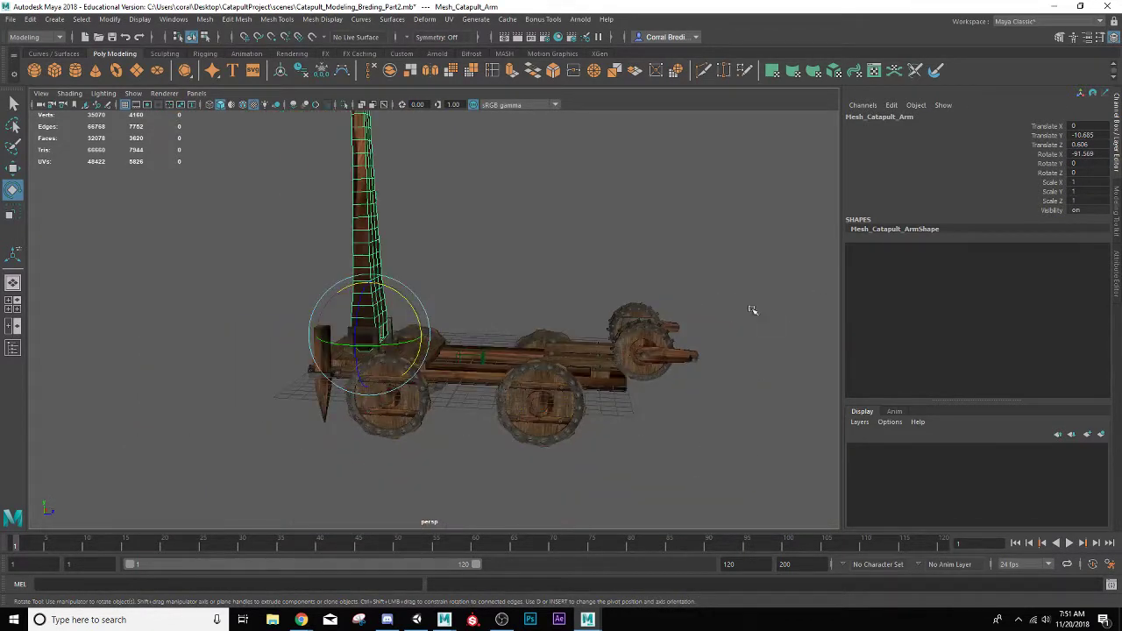
pyautogui.scroll(5, 617, 372)
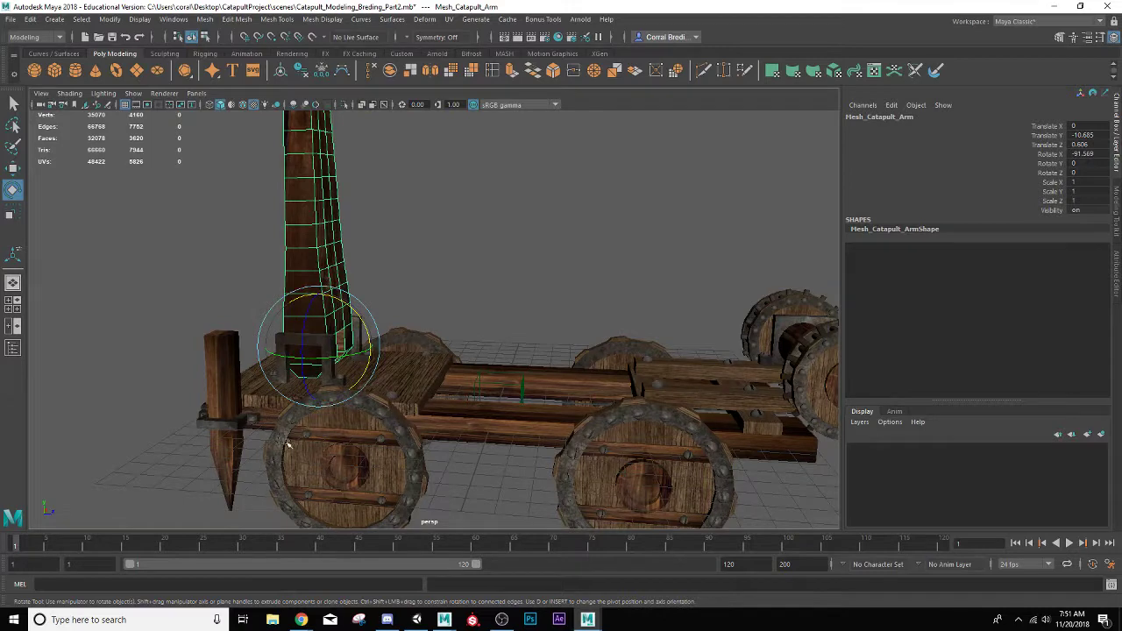
# - Duplicate the rear wheel axle and try raising the copy to Translate Y 2.025 as a rod for the arm's base
pyautogui.keyDown('alt'); pyautogui.moveTo(304, 362); pyautogui.dragTo(373, 351); pyautogui.keyUp('alt')
pyautogui.scroll(3, 382, 358)
pyautogui.scroll(2, 406, 431)
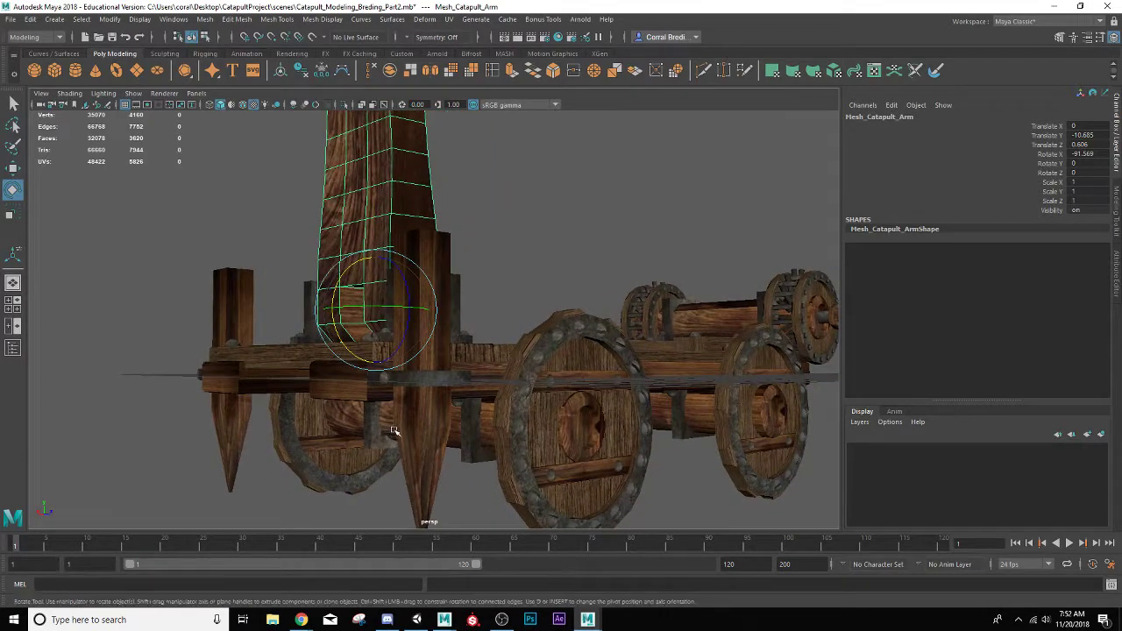
pyautogui.click(571, 435)
pyautogui.moveTo(366, 396)
pyautogui.keyDown('alt'); pyautogui.mouseDown()
pyautogui.moveTo(371, 413)
pyautogui.moveTo(383, 406)
pyautogui.moveTo(370, 409)
pyautogui.mouseUp(); pyautogui.keyUp('alt')
pyautogui.hotkey('ctrl', 'd')
pyautogui.press('w')
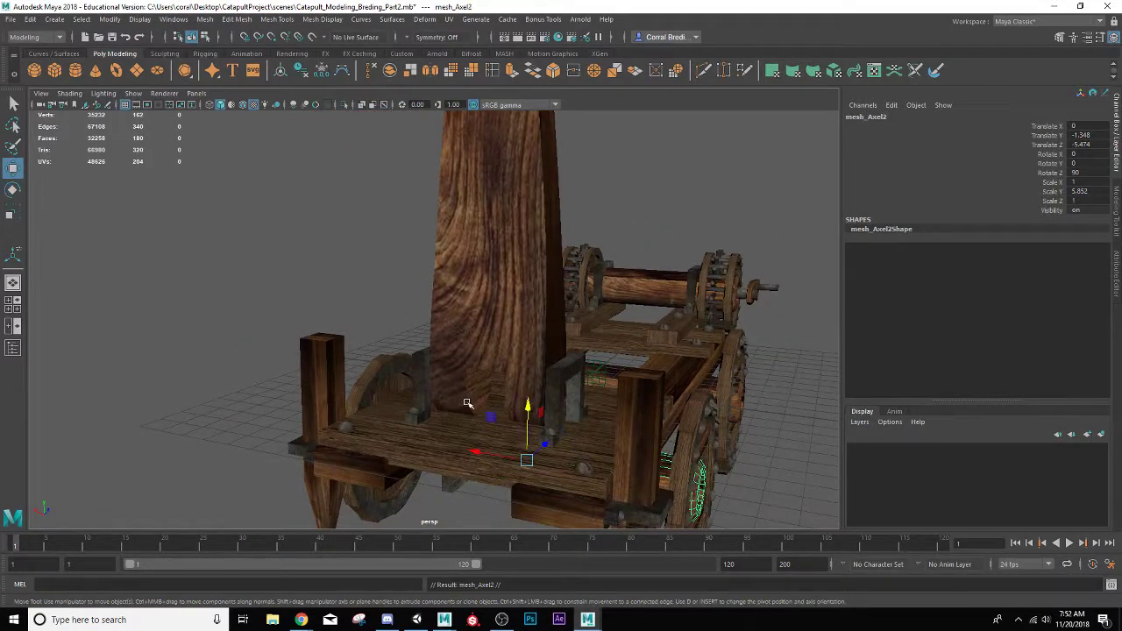
pyautogui.moveTo(526, 414); pyautogui.dragTo(510, 316)
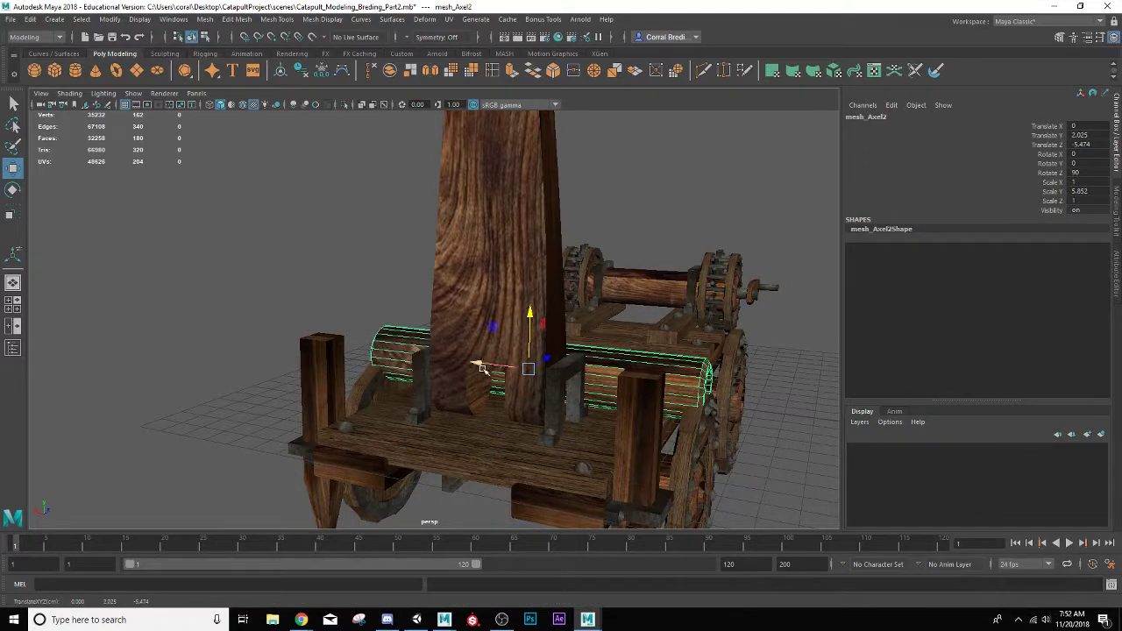
pyautogui.moveTo(530, 367); pyautogui.dragTo(461, 375)
pyautogui.click(459, 375)
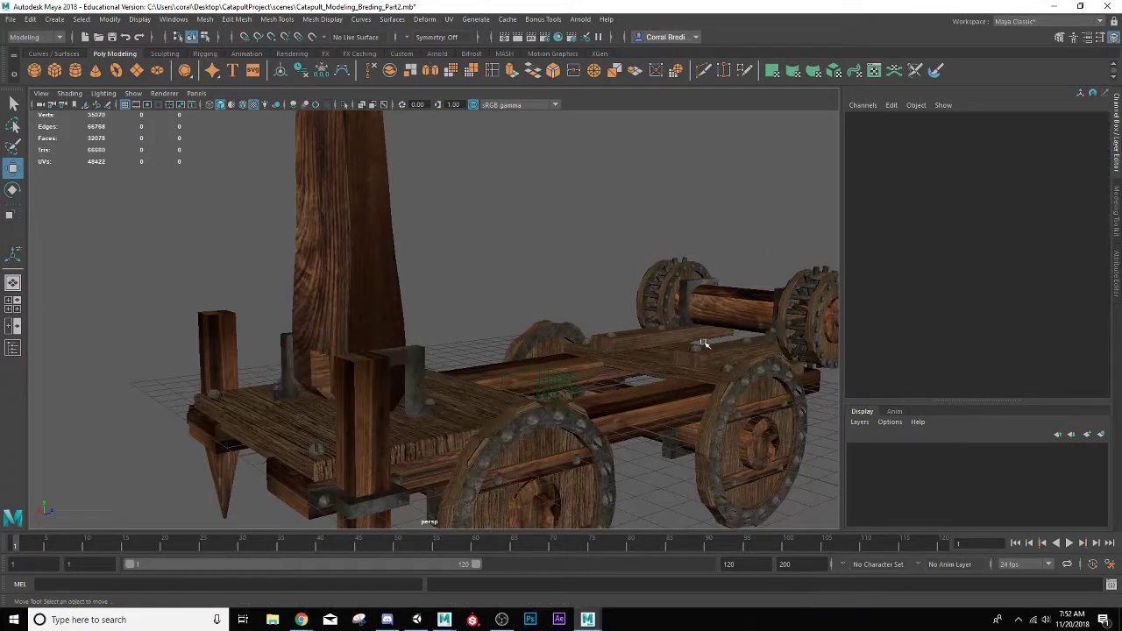
# - Select all faces of the cylindrical handle peg at the end of the winch crank
pyautogui.keyDown('alt'); pyautogui.moveTo(704, 343); pyautogui.dragTo(784, 324); pyautogui.keyUp('alt')
pyautogui.click(770, 327)
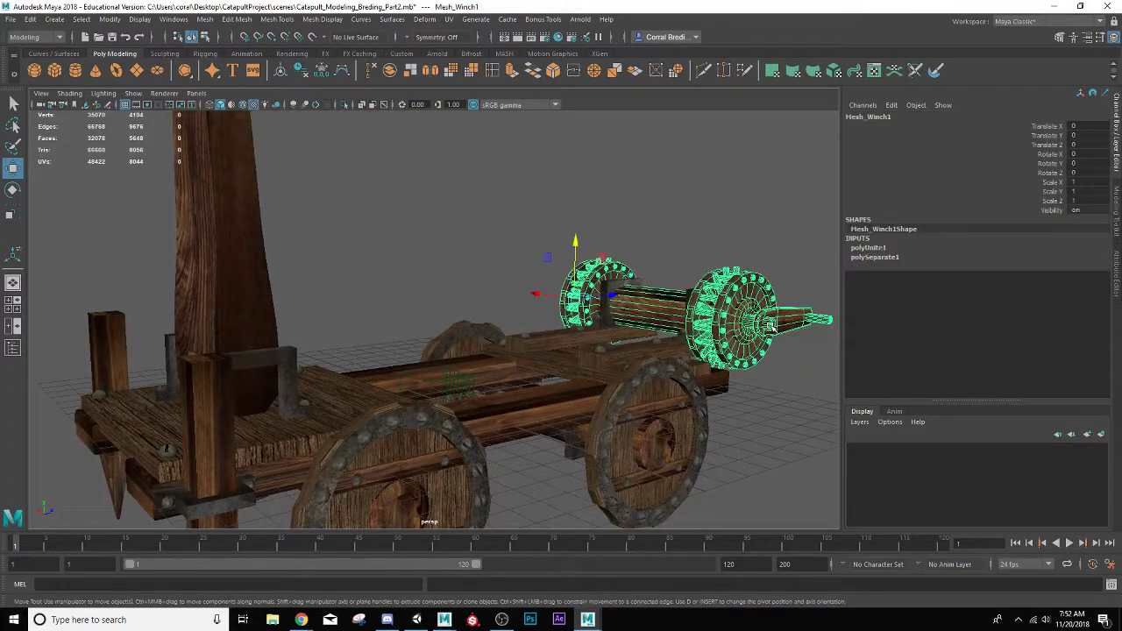
pyautogui.keyDown('alt'); pyautogui.moveTo(770, 327); pyautogui.dragTo(671, 324, button='middle'); pyautogui.keyUp('alt')
pyautogui.keyDown('alt'); pyautogui.moveTo(651, 322); pyautogui.dragTo(725, 323, button='right'); pyautogui.keyUp('alt')
pyautogui.keyDown('alt'); pyautogui.moveTo(726, 324); pyautogui.dragTo(401, 344, button='middle'); pyautogui.keyUp('alt')
pyautogui.keyDown('alt'); pyautogui.moveTo(400, 342); pyautogui.dragTo(511, 321); pyautogui.keyUp('alt')
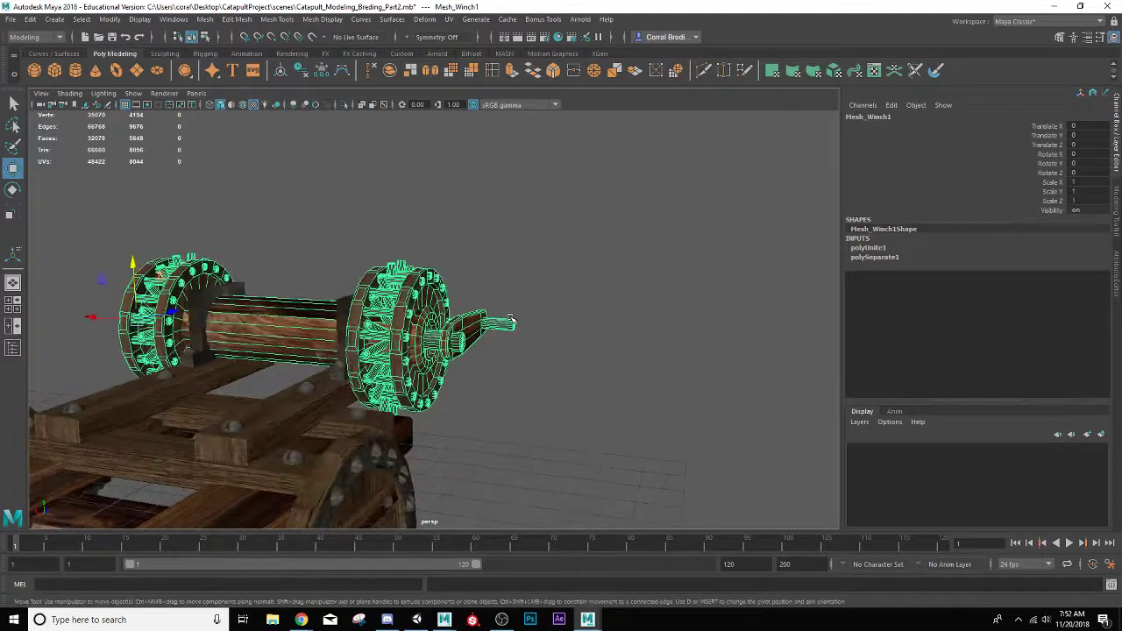
pyautogui.moveTo(506, 325); pyautogui.dragTo(503, 317, button='right')
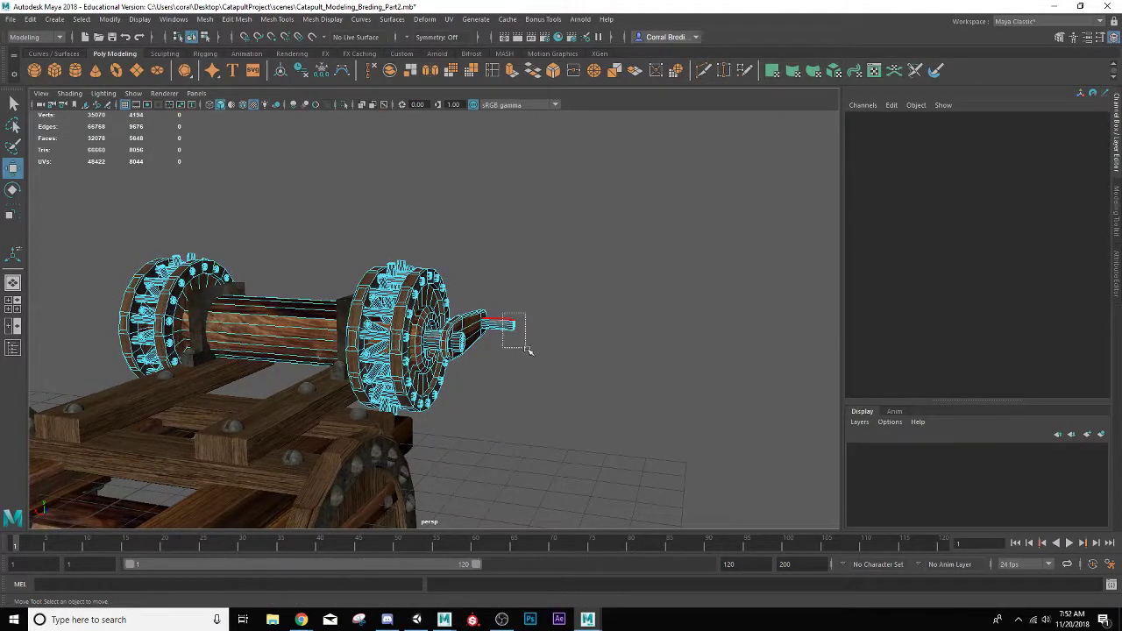
pyautogui.moveTo(526, 349); pyautogui.dragTo(530, 352)
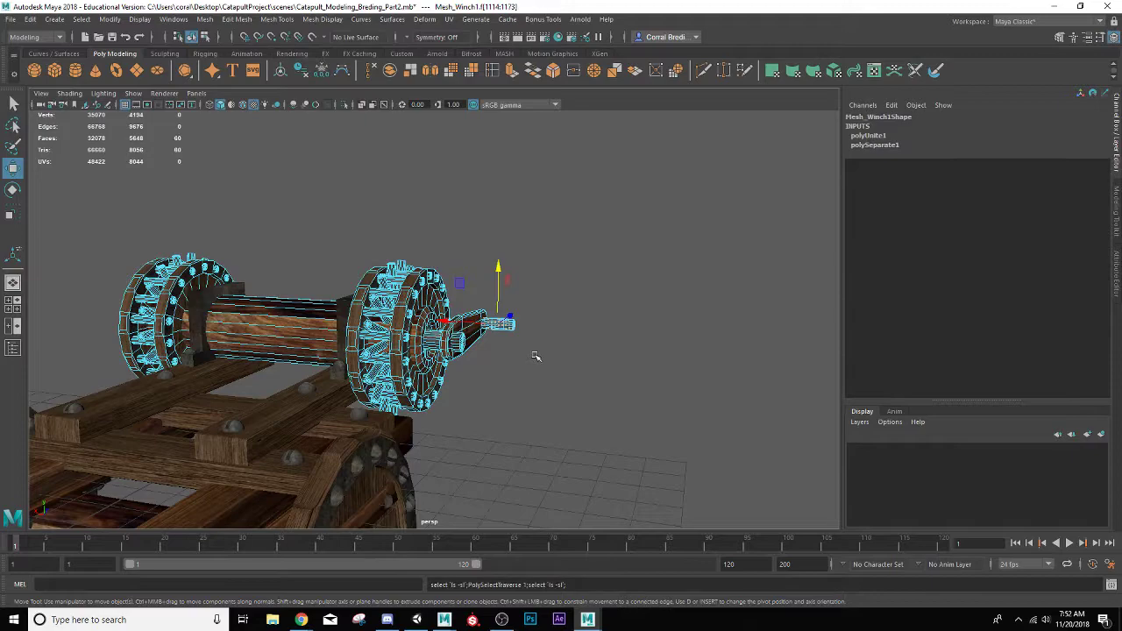
# - Extract the peg's faces from the winch mesh and select the peg as a separate object
pyautogui.keyDown('alt'); pyautogui.moveTo(535, 356); pyautogui.dragTo(483, 388); pyautogui.keyUp('alt')
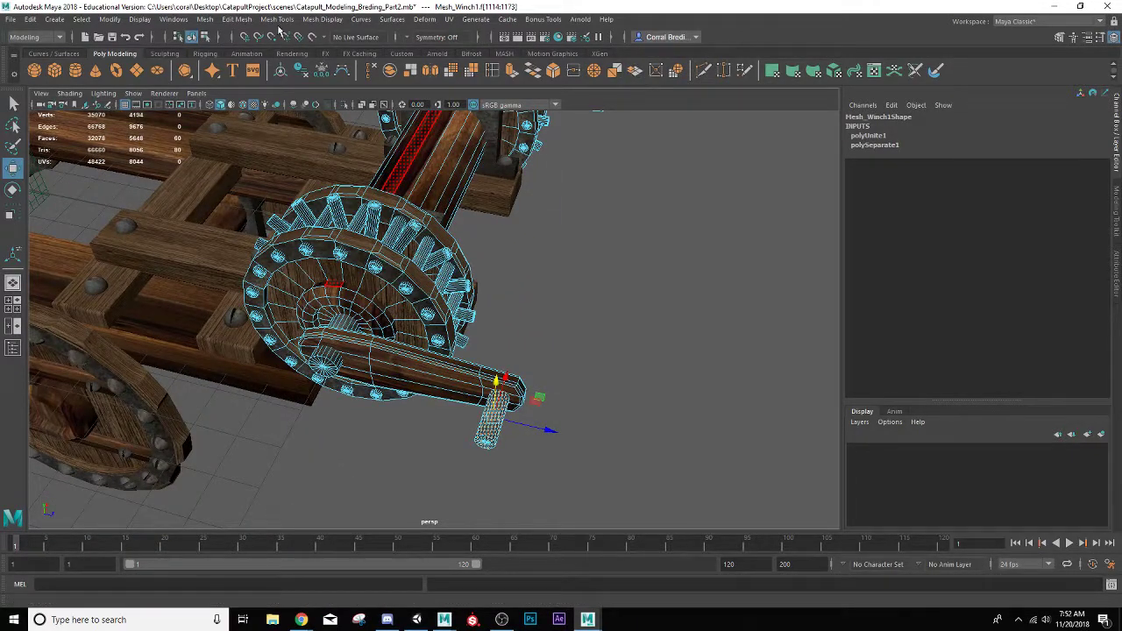
pyautogui.click(205, 19)
pyautogui.click(234, 19)
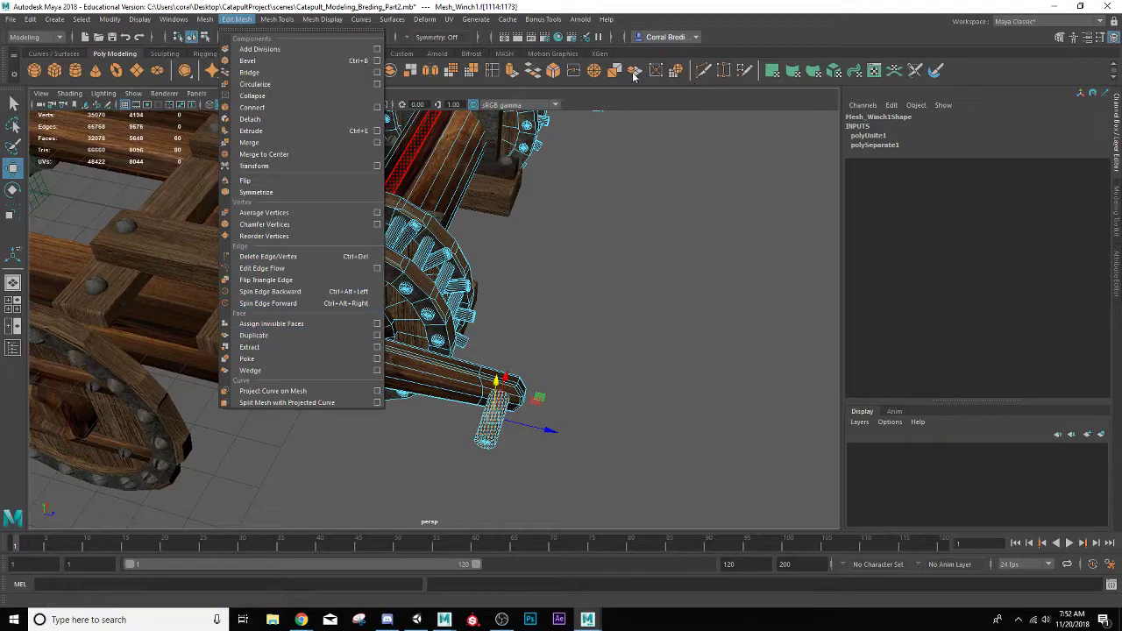
pyautogui.click(292, 338)
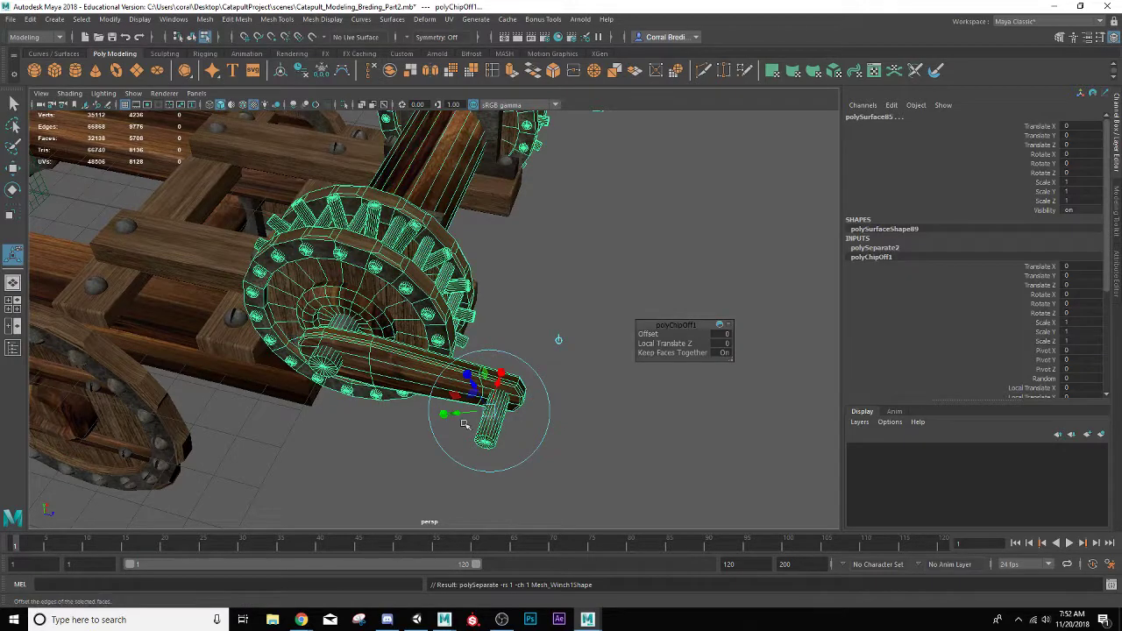
pyautogui.moveTo(504, 303); pyautogui.dragTo(538, 272, button='right')
pyautogui.click(565, 405)
pyautogui.click(491, 436)
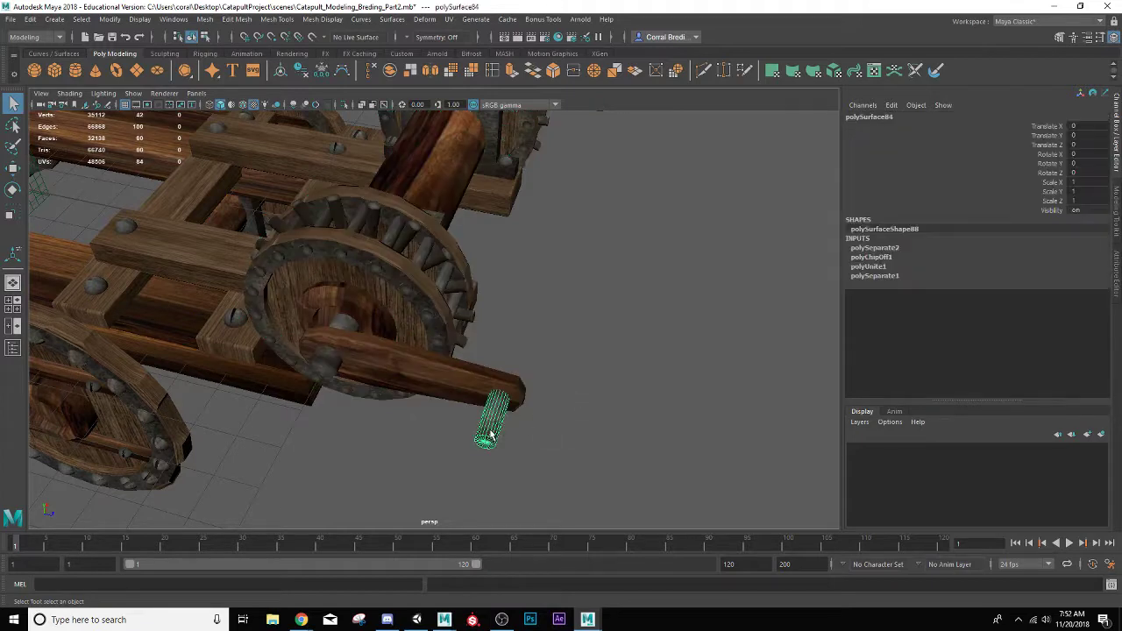
# - Move the extracted peg to the arm's base between the brackets, at about Translate X 6.2 and Translate Z -25.4
pyautogui.scroll(-5, 488, 433)
pyautogui.keyDown('alt'); pyautogui.moveTo(488, 432); pyautogui.dragTo(443, 326); pyautogui.keyUp('alt')
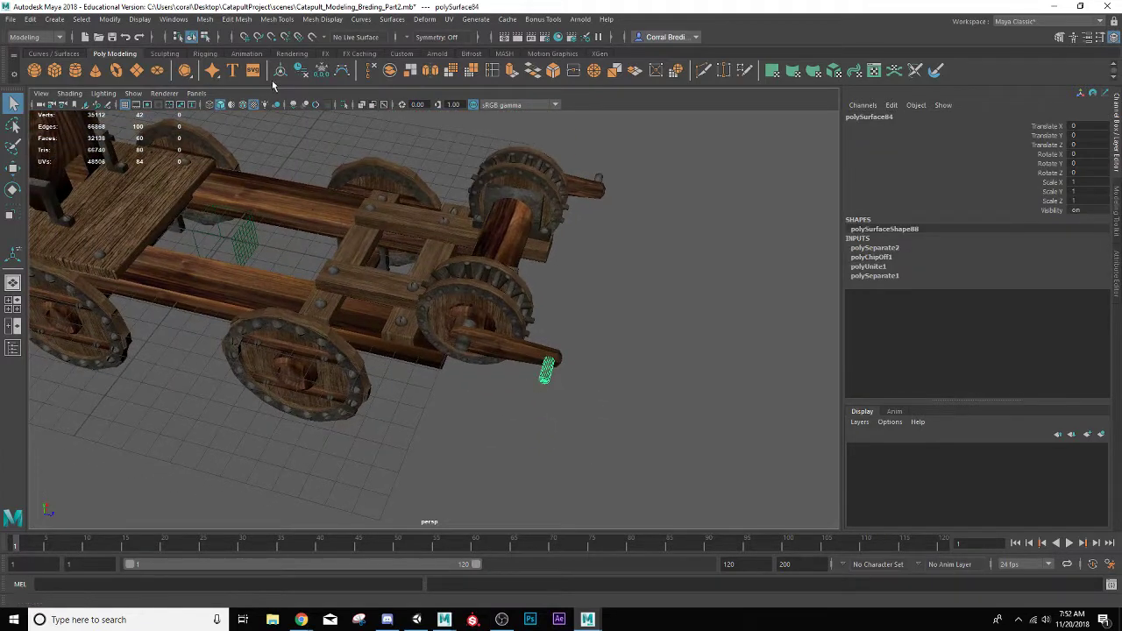
pyautogui.press('w')
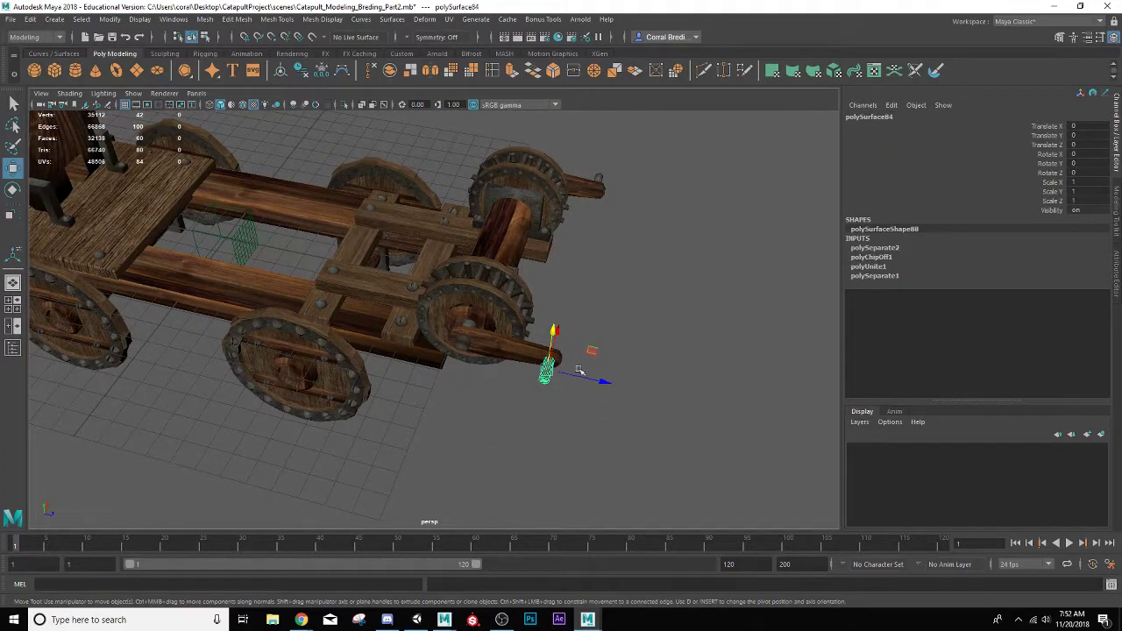
pyautogui.moveTo(606, 381); pyautogui.dragTo(333, 328)
pyautogui.keyDown('alt'); pyautogui.moveTo(333, 329); pyautogui.dragTo(644, 143); pyautogui.keyUp('alt')
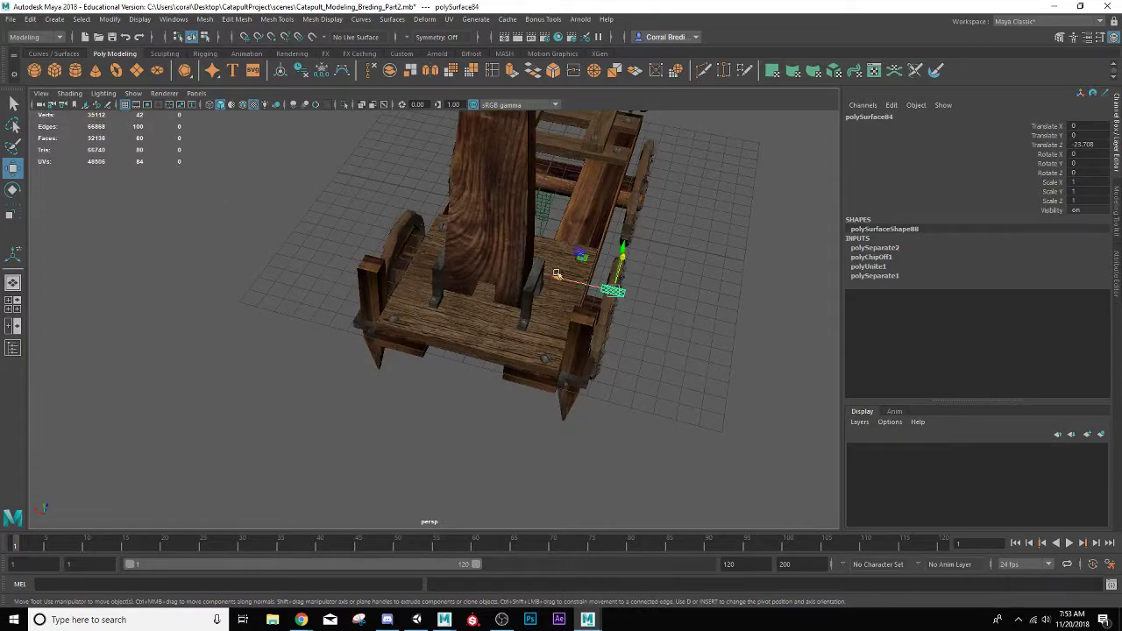
pyautogui.moveTo(558, 275); pyautogui.dragTo(439, 239)
pyautogui.scroll(2, 440, 238)
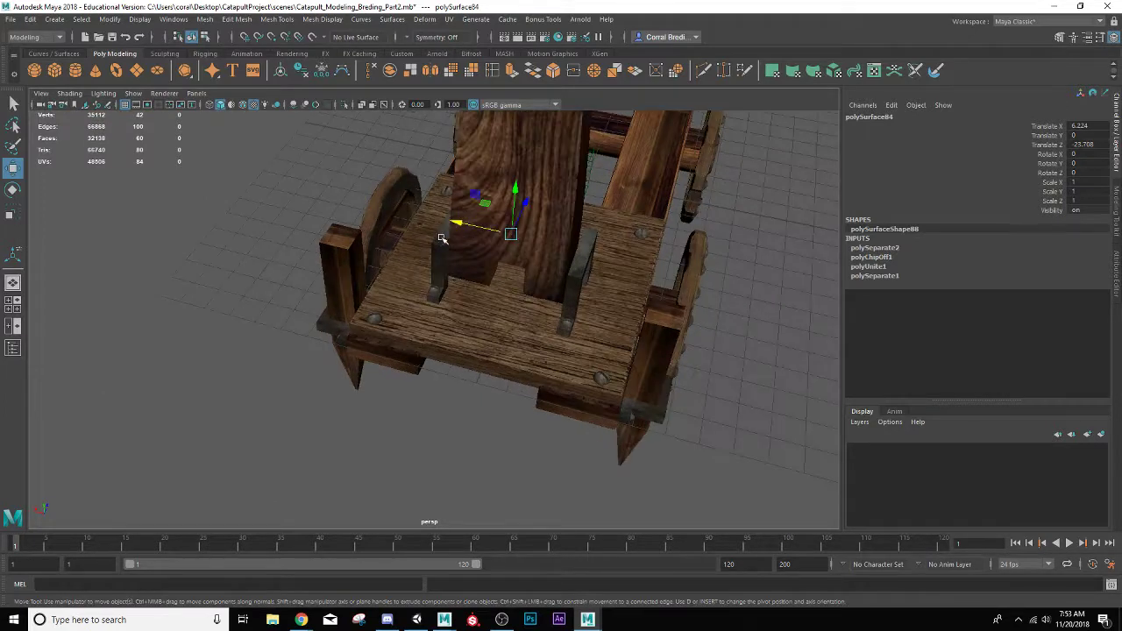
pyautogui.moveTo(526, 214); pyautogui.dragTo(521, 213)
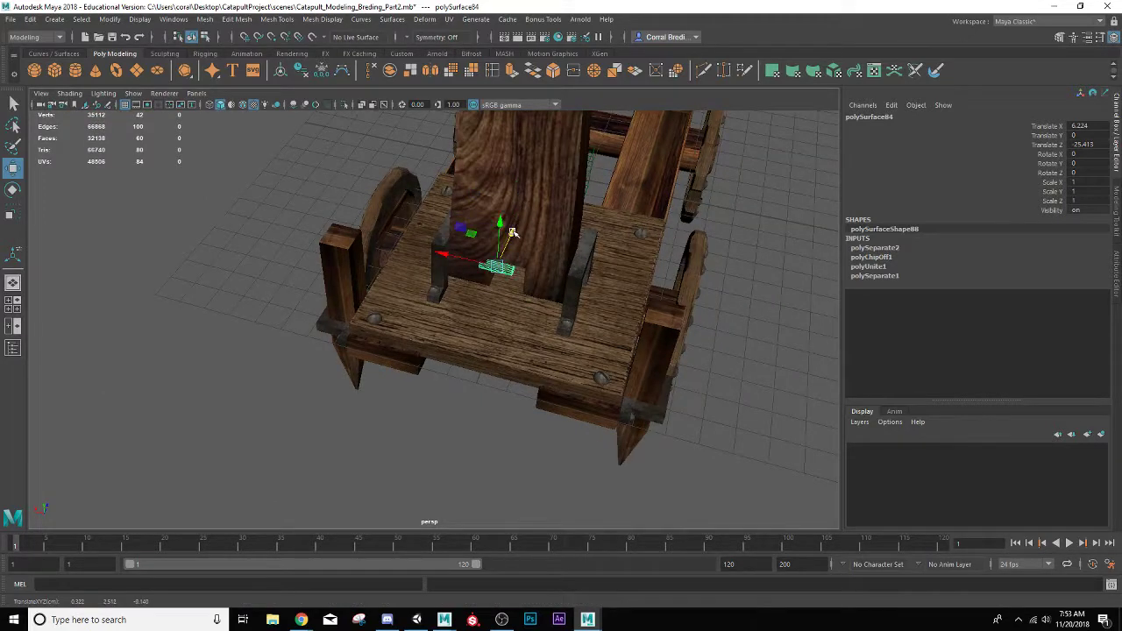
# - Scale the peg to about 5.314 in X and 5.037 in Y and Z, and align it with the brackets as the arm's hinge rod
pyautogui.press('r')
pyautogui.moveTo(496, 265); pyautogui.dragTo(528, 237)
pyautogui.press('w')
pyautogui.press('r')
pyautogui.press('w')
pyautogui.scroll(5, 517, 219)
pyautogui.keyDown('alt'); pyautogui.moveTo(508, 210); pyautogui.dragTo(459, 320, button='middle'); pyautogui.keyUp('alt')
pyautogui.keyDown('alt'); pyautogui.moveTo(458, 320); pyautogui.dragTo(430, 214); pyautogui.keyUp('alt')
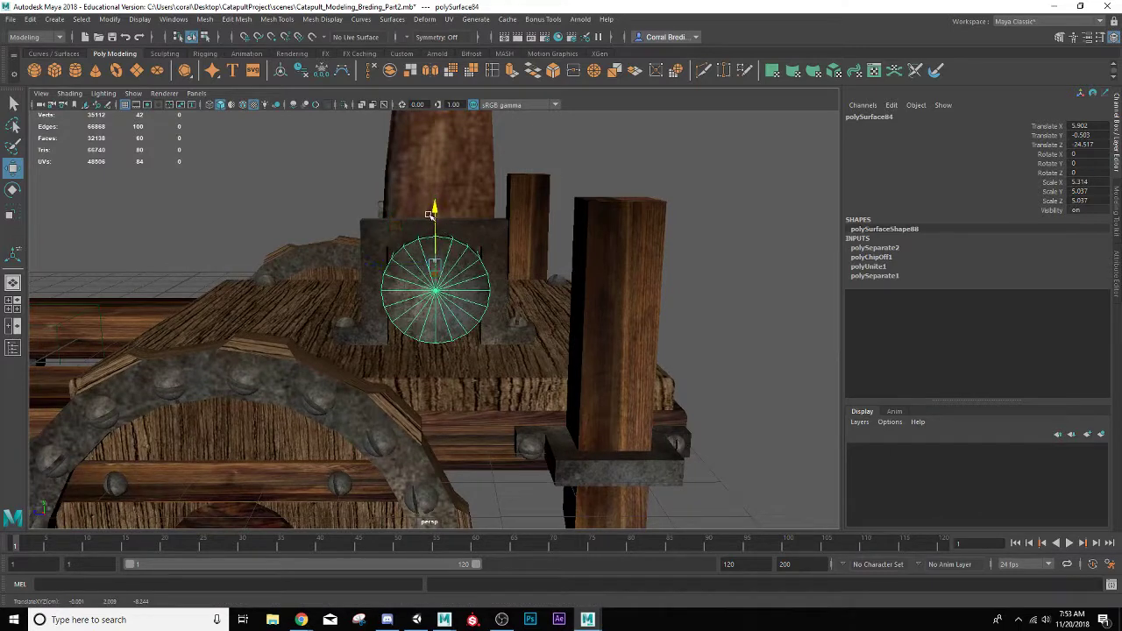
pyautogui.rightClick(462, 250)
pyautogui.moveTo(489, 230); pyautogui.dragTo(498, 230, button='right')
pyautogui.click(590, 145)
pyautogui.scroll(-5, 594, 149)
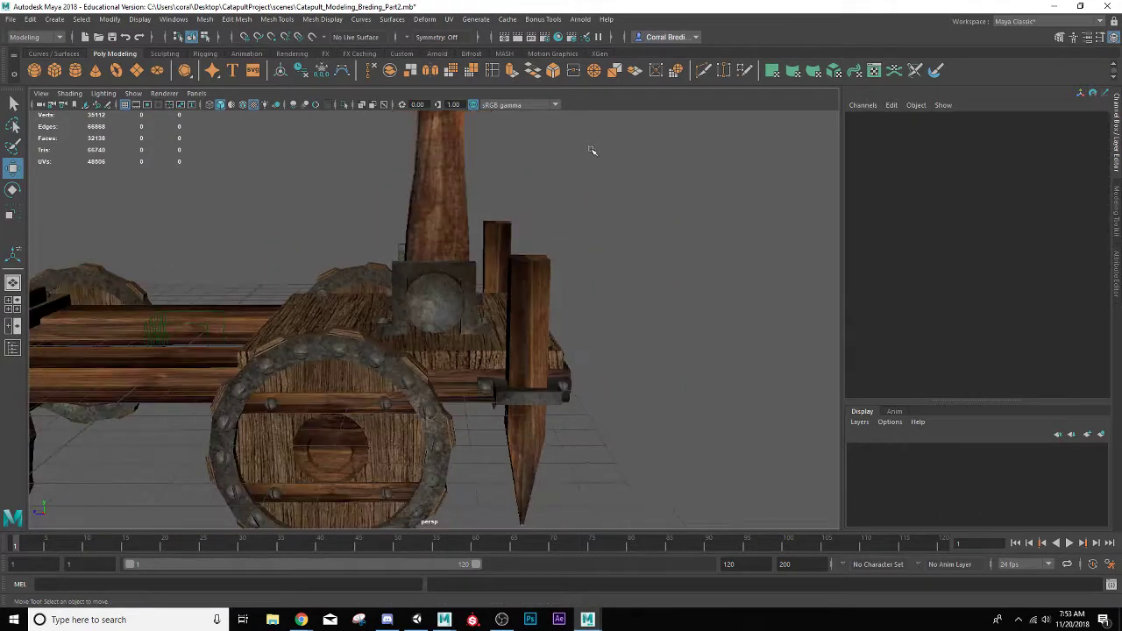
# - Test the arm's swing by rotating it about its pivot around the hinge rod, and undo the rotation
pyautogui.keyDown('alt'); pyautogui.moveTo(600, 208); pyautogui.dragTo(438, 216); pyautogui.keyUp('alt')
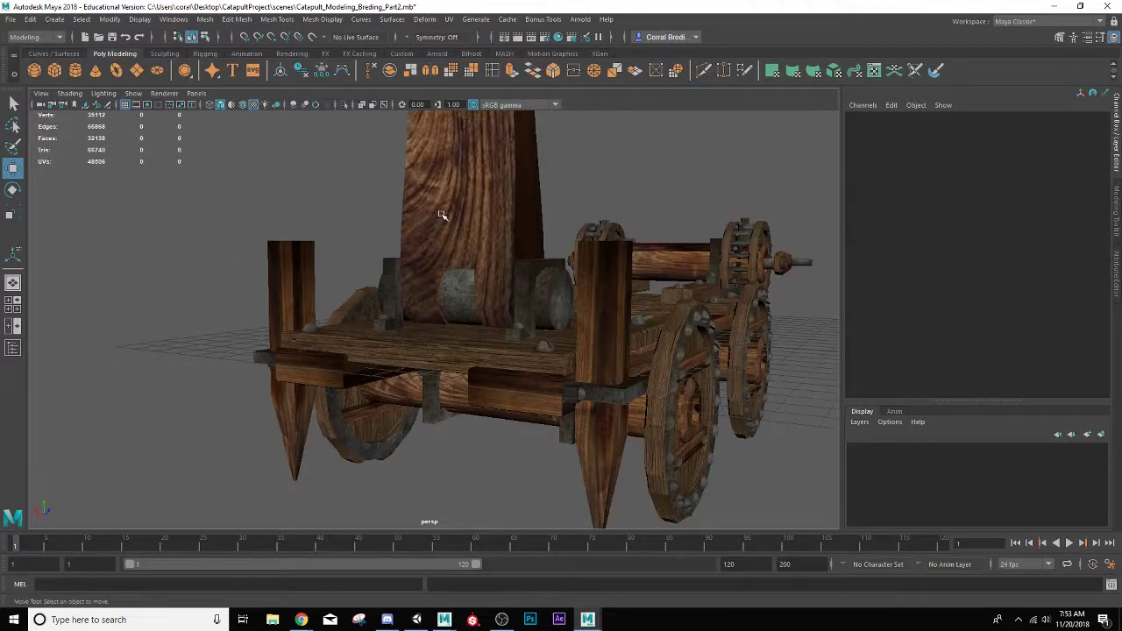
pyautogui.click(441, 215)
pyautogui.press('e')
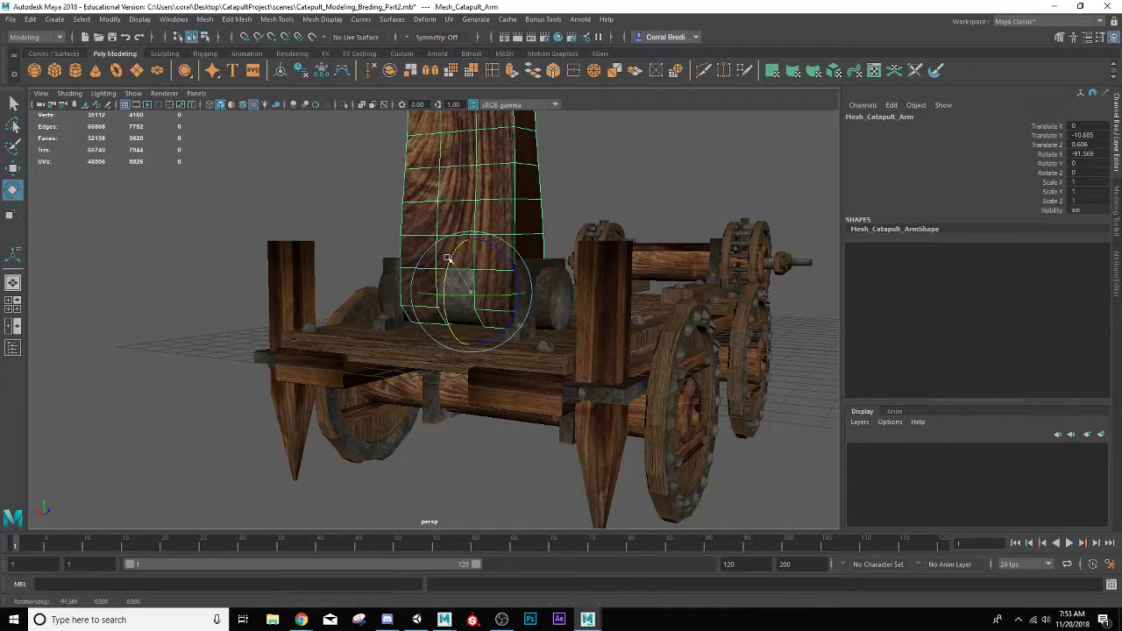
pyautogui.moveTo(445, 260); pyautogui.dragTo(457, 317)
pyautogui.hotkey('ctrl', 'z')
pyautogui.keyDown('alt'); pyautogui.moveTo(594, 259); pyautogui.dragTo(376, 394); pyautogui.keyUp('alt')
pyautogui.scroll(-5, 464, 359)
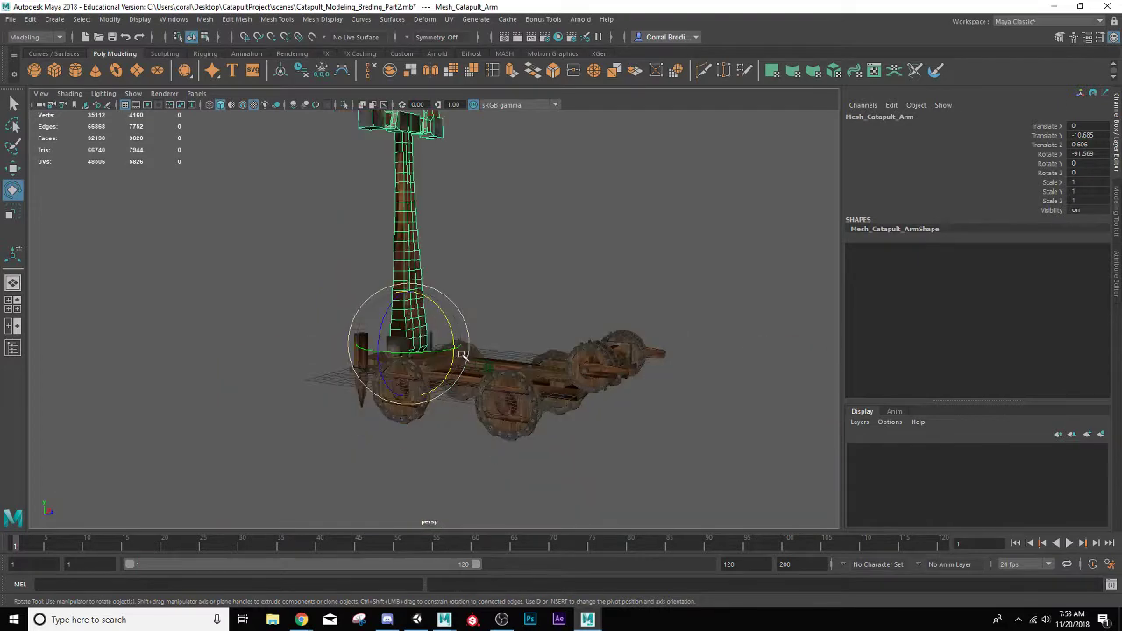
pyautogui.scroll(5, 473, 346)
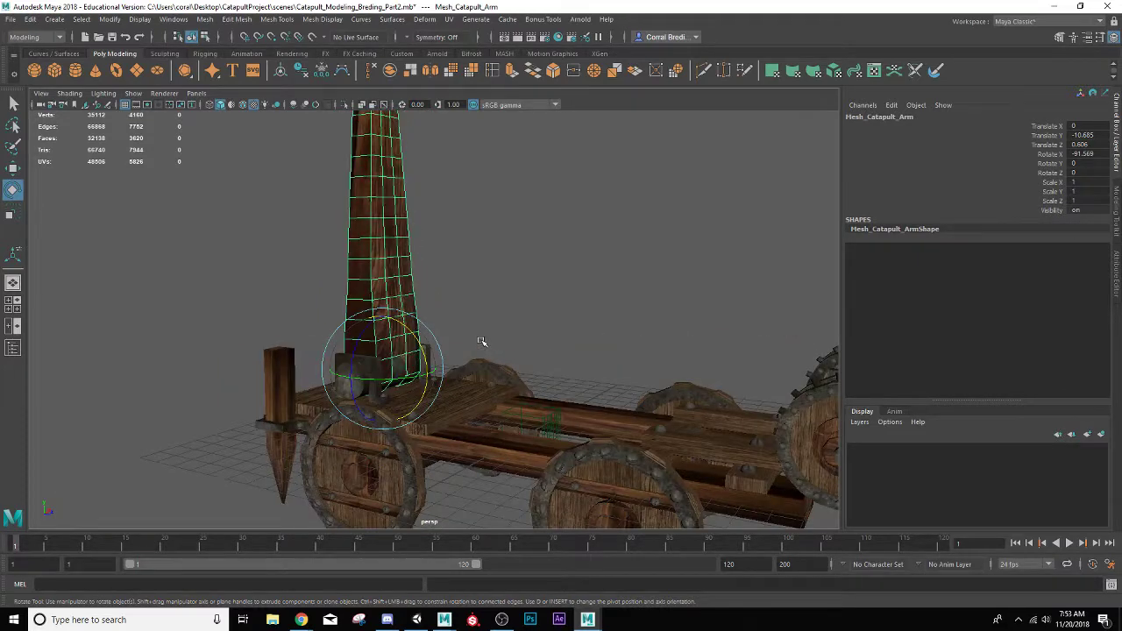
pyautogui.keyDown('alt'); pyautogui.moveTo(500, 366); pyautogui.dragTo(411, 378); pyautogui.keyUp('alt')
pyautogui.scroll(-5, 375, 397)
pyautogui.scroll(3, 396, 394)
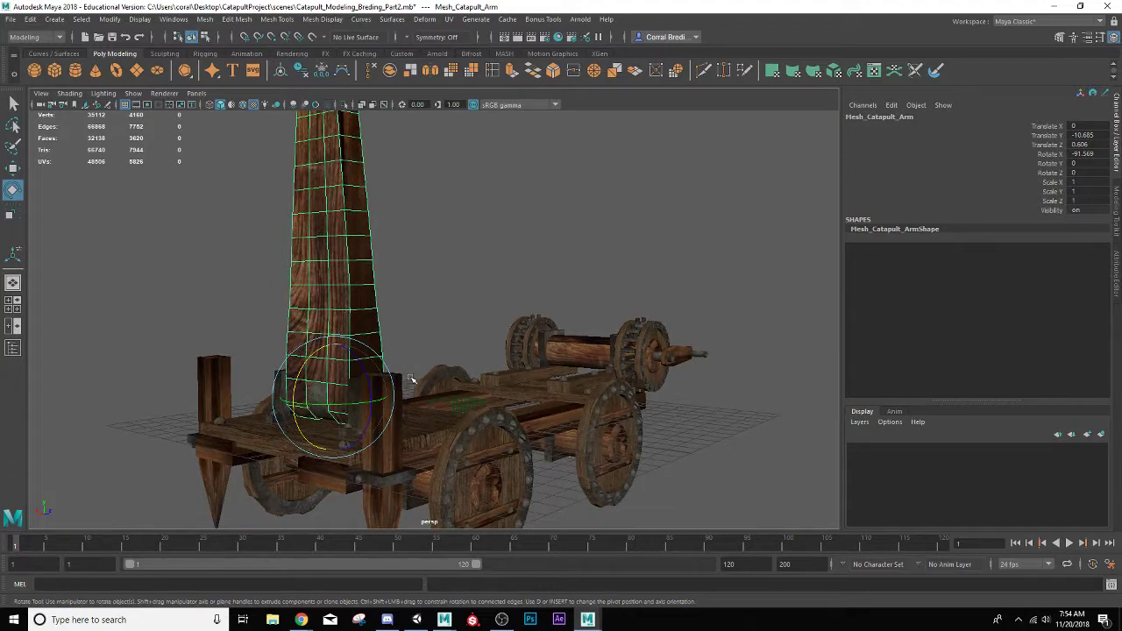